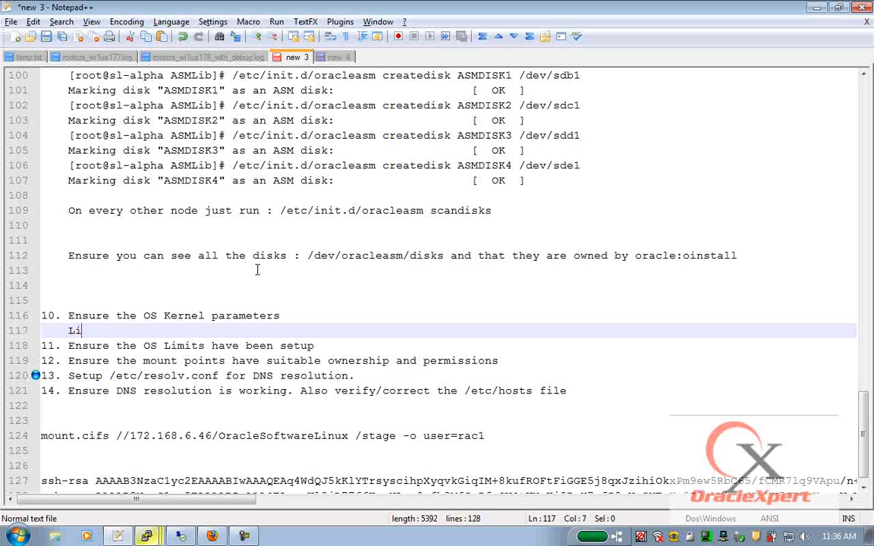
# - Under item 10, list Linux /etc/sysctl.conf, AIX /etc/tunables/nextboot and Solaris /etc/system /etc/project, then blank lines
pyautogui.write('/etc/sysctl.conf')
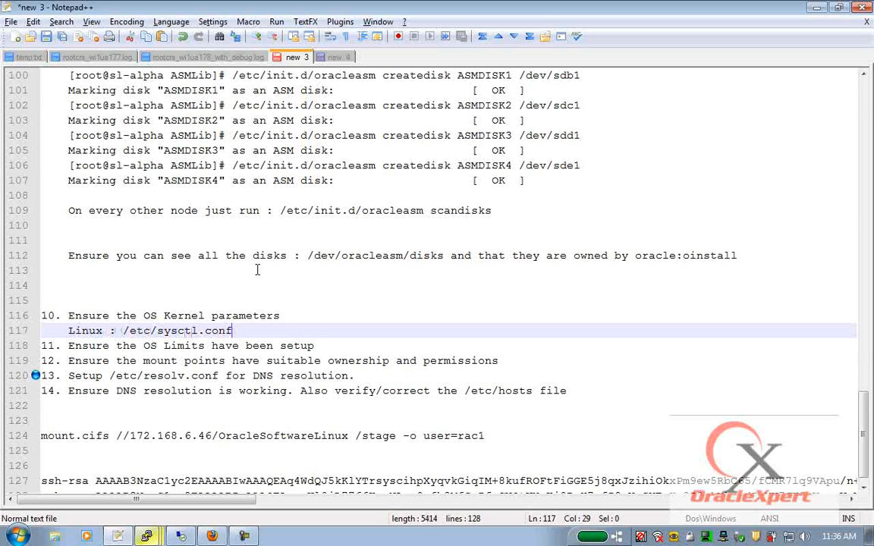
pyautogui.press('Return')
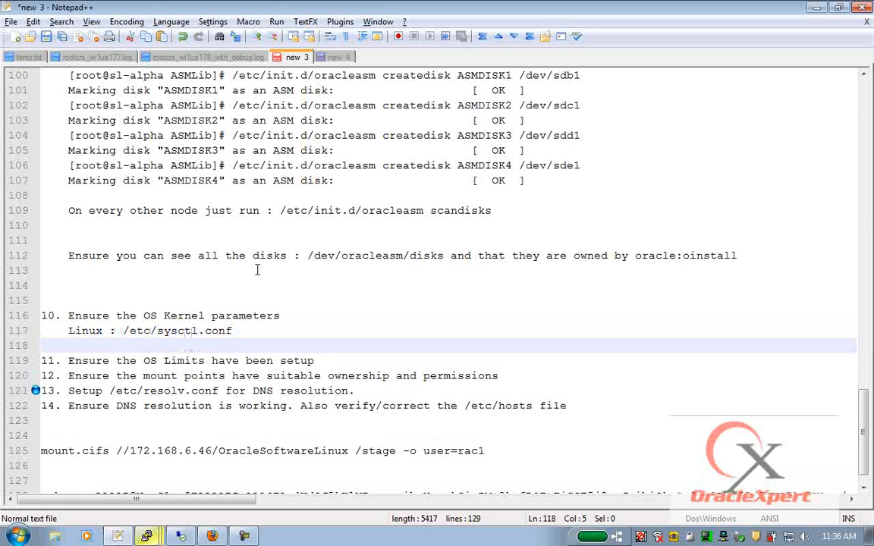
pyautogui.write('AIX : /etc/tunables/')
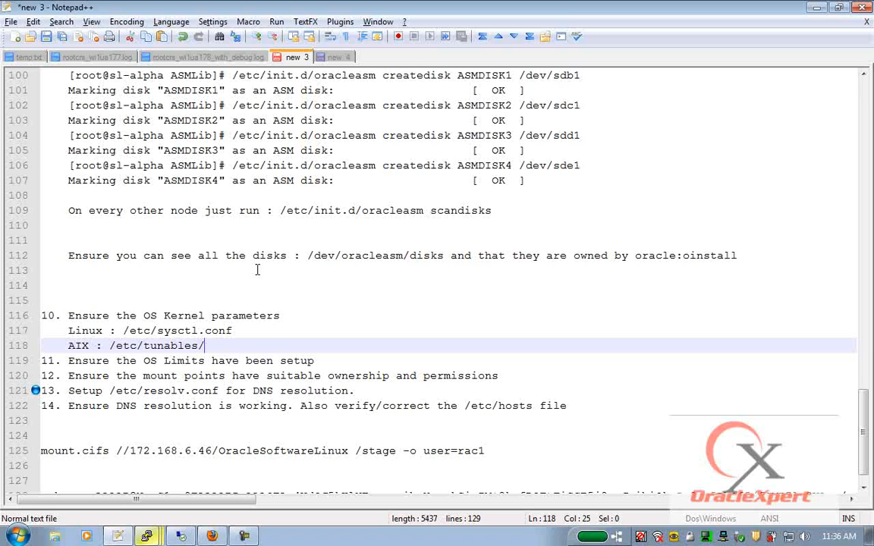
pyautogui.write('nextboot')
pyautogui.press('Return')
pyautogui.write('Solaris')
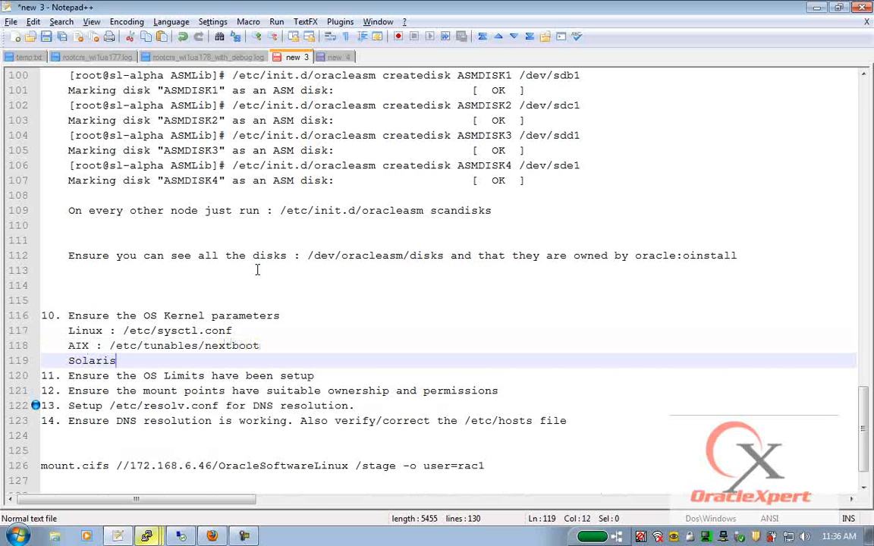
pyautogui.write(' : /etc/system ')
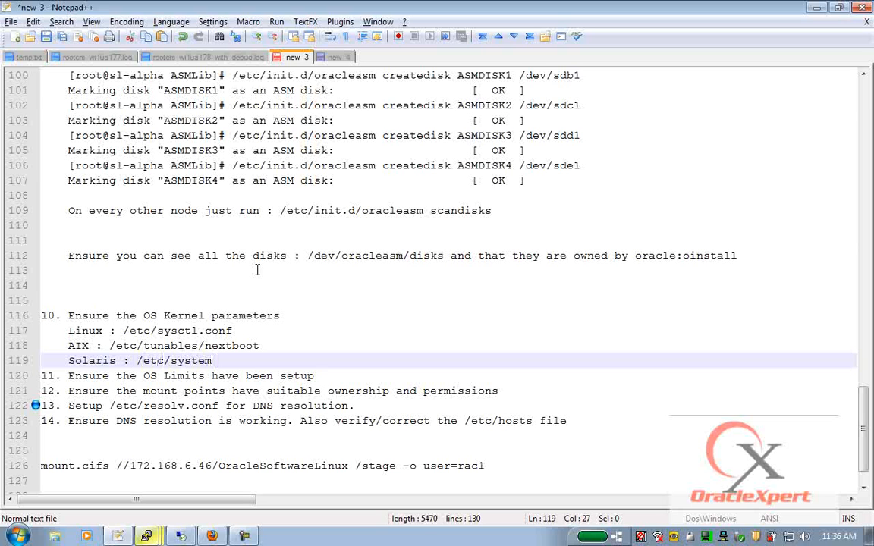
pyautogui.write('/etc/project')
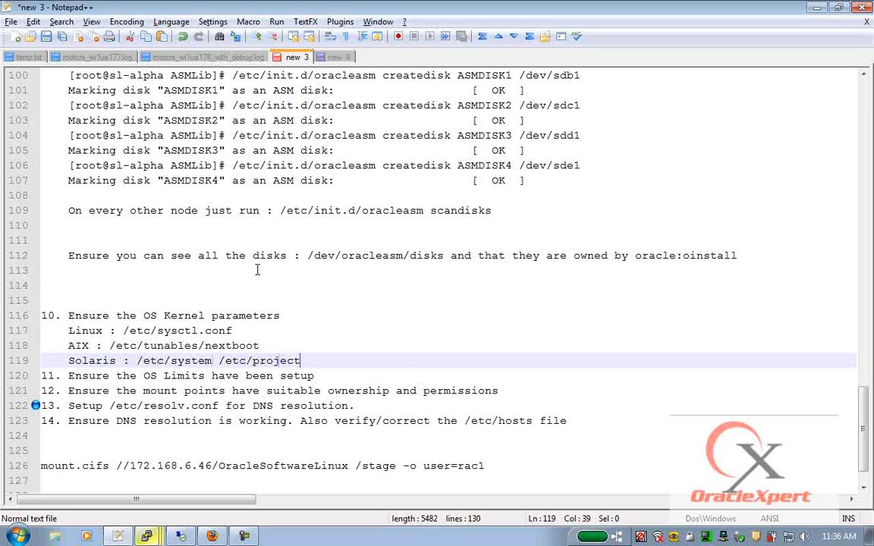
pyautogui.press('Return')
pyautogui.press('Return')
pyautogui.press('Return')
pyautogui.press('Up')
pyautogui.press('Up')
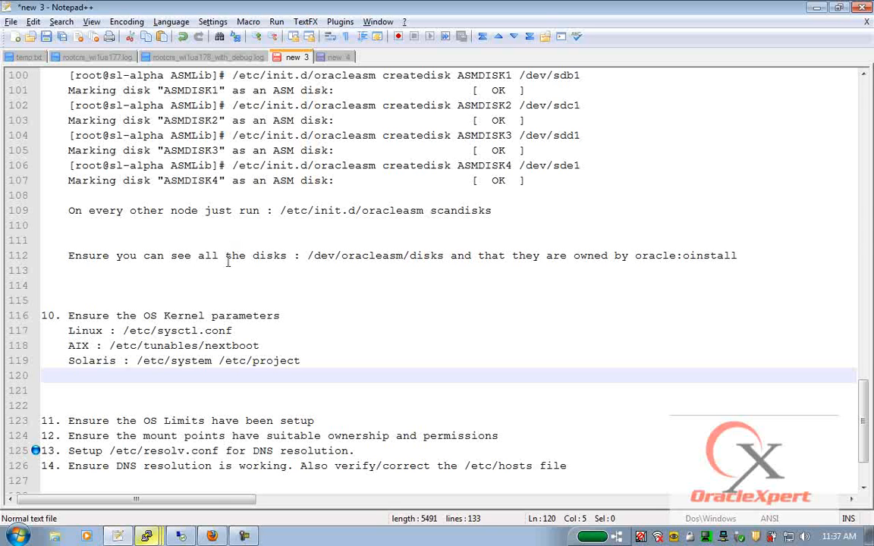
# - Copy the eleven recommended sysctl.conf parameter lines from the Oracle documentation in Firefox
pyautogui.click(212, 535)
pyautogui.scroll(5, 281, 251)
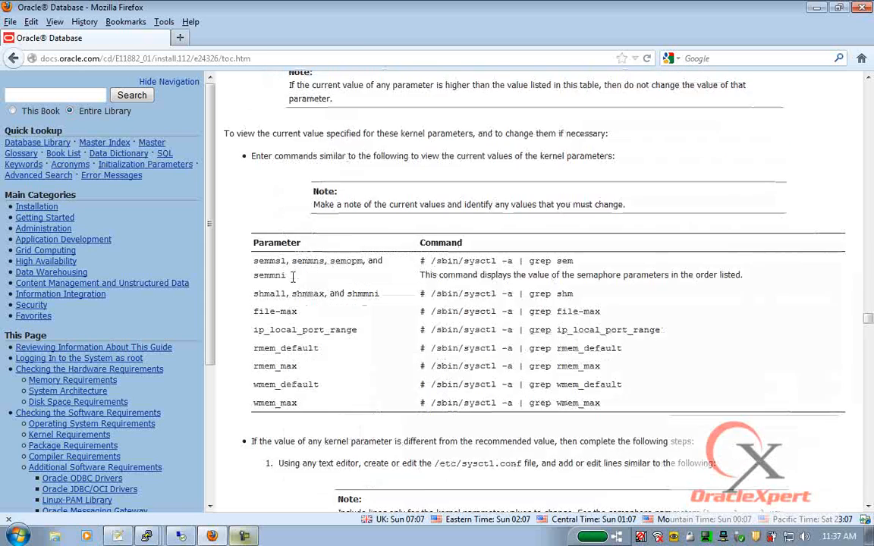
pyautogui.scroll(-10, 278, 238)
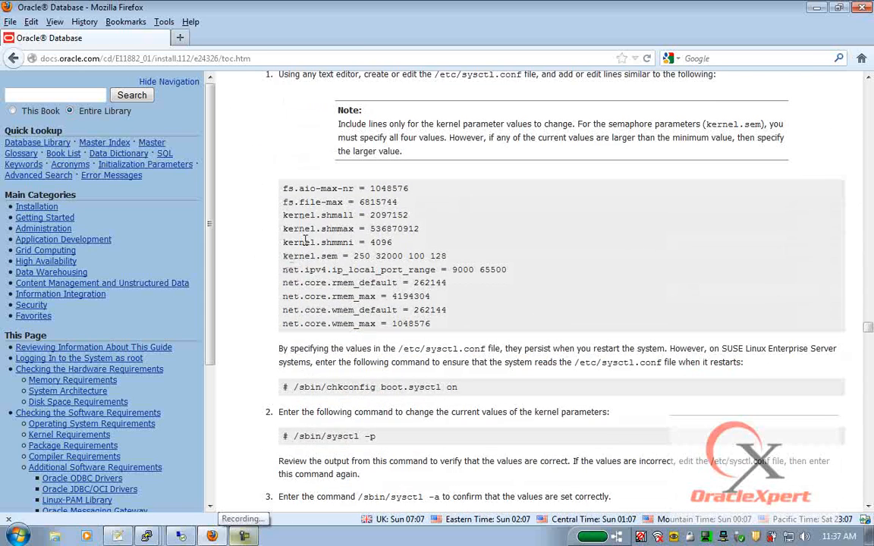
pyautogui.scroll(5, 283, 240)
pyautogui.scroll(1, 306, 246)
pyautogui.moveTo(435, 230); pyautogui.dragTo(525, 230)
pyautogui.scroll(-2, 501, 250)
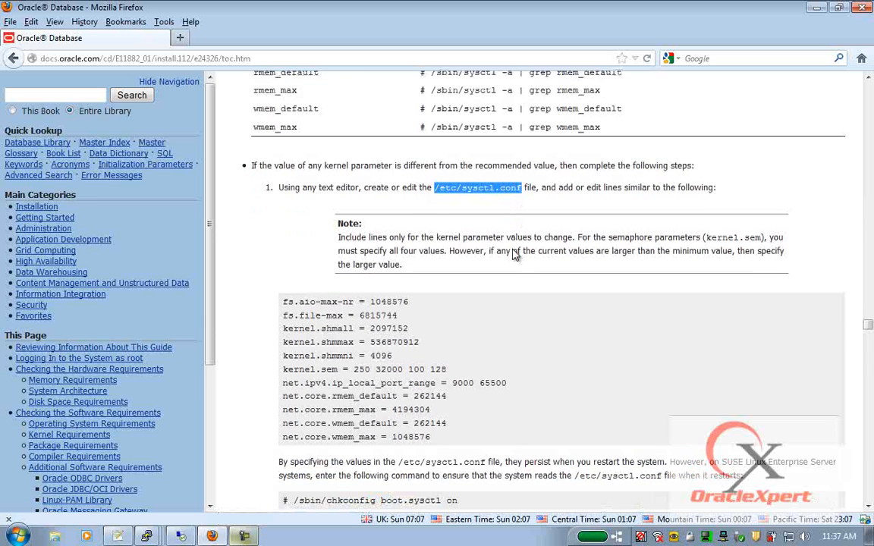
pyautogui.moveTo(283, 266); pyautogui.dragTo(444, 415)
pyautogui.press('super+c')
pyautogui.hotkey('alt', 'Tab')
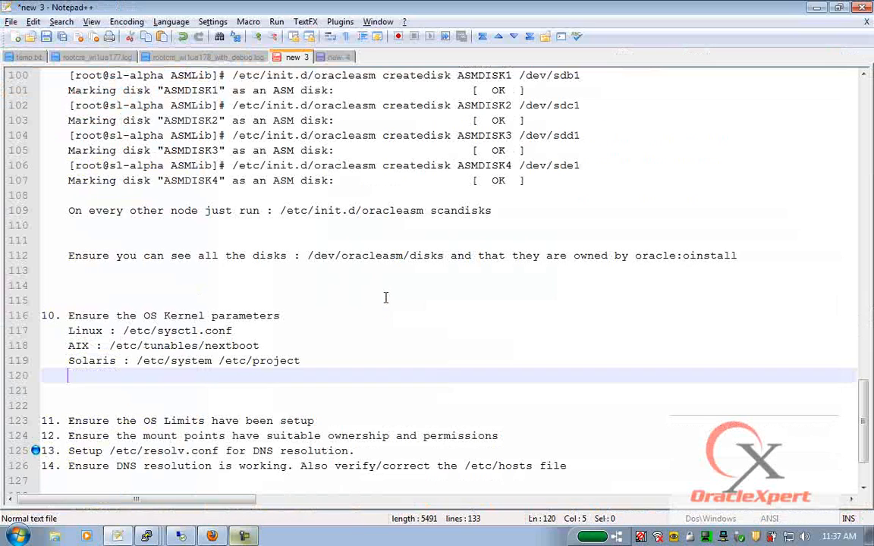
# - On sl-alpha, open /etc/sysctl.conf in vi and add '# Oracle recommended configuration' at the end
pyautogui.moveTo(147, 538)
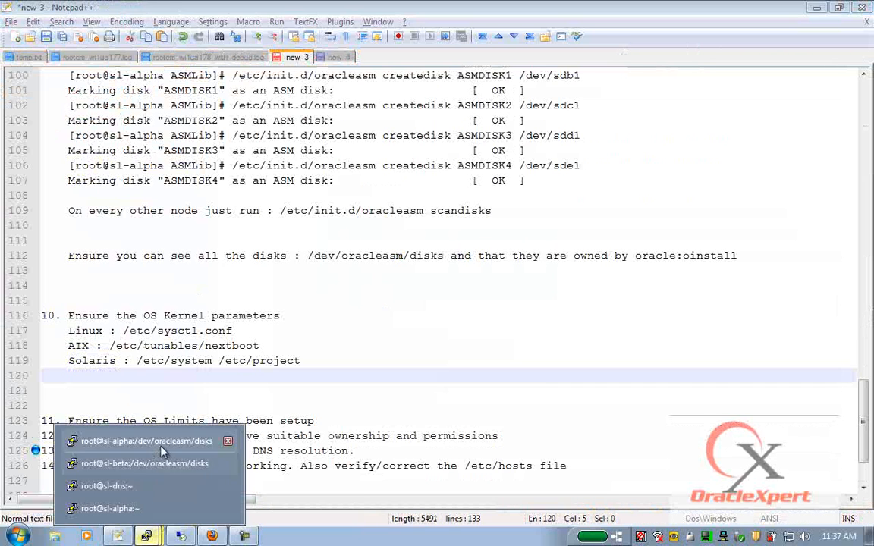
pyautogui.click(144, 398)
pyautogui.write('vi /etc/')
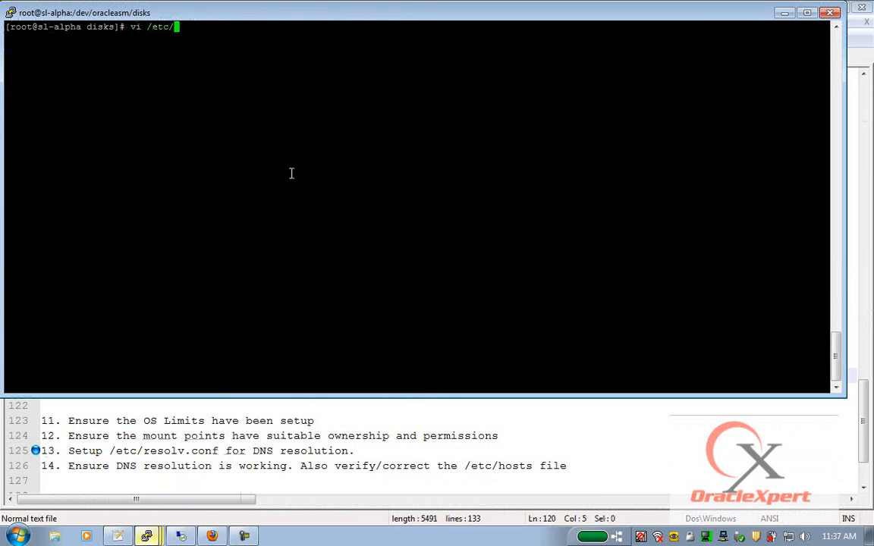
pyautogui.write('sysctl.conf')
pyautogui.press('Return')
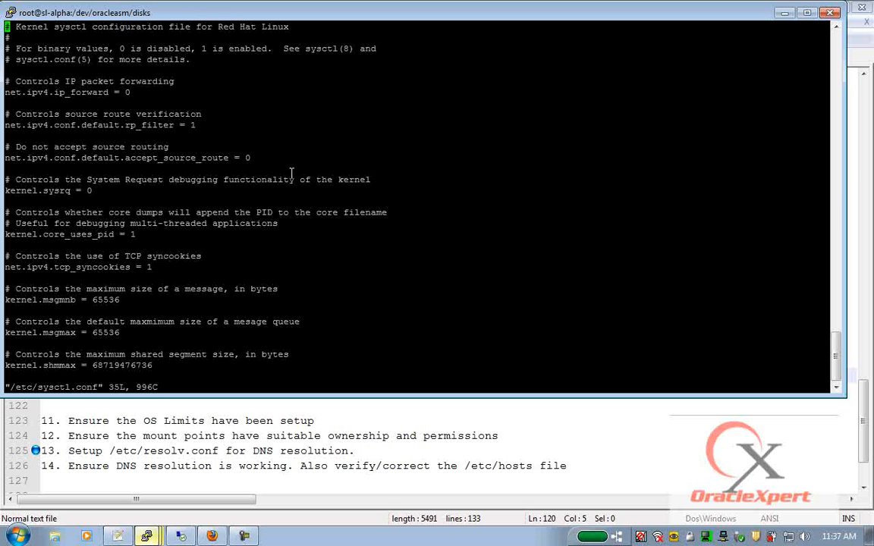
pyautogui.hotkey('shift', 'g')
pyautogui.press('p')
pyautogui.write('o')
pyautogui.write('# Oracl')
pyautogui.write('e recomme')
pyautogui.write('nded ')
pyautogui.write('configuration')
pyautogui.press('Return')
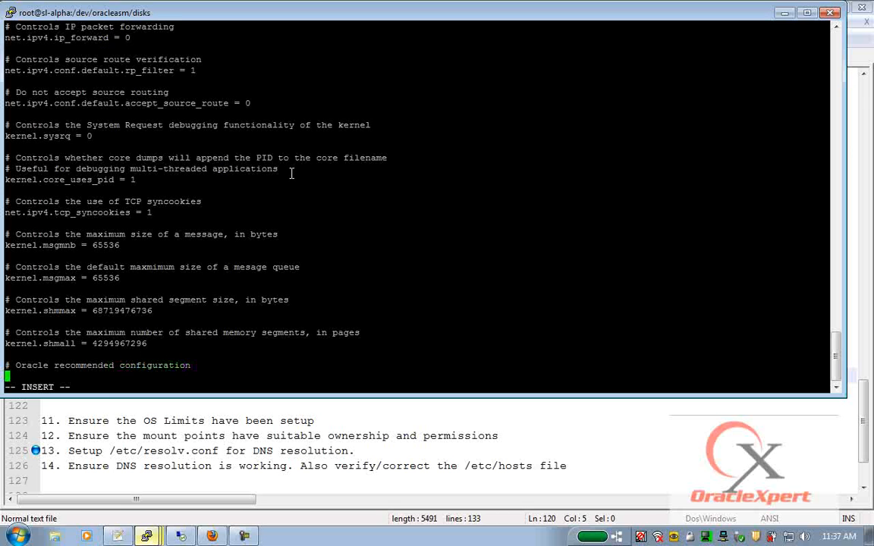
# - Paste the eleven Oracle kernel parameters below the comment, save, and load them with sysctl -p
pyautogui.rightClick(291, 173)
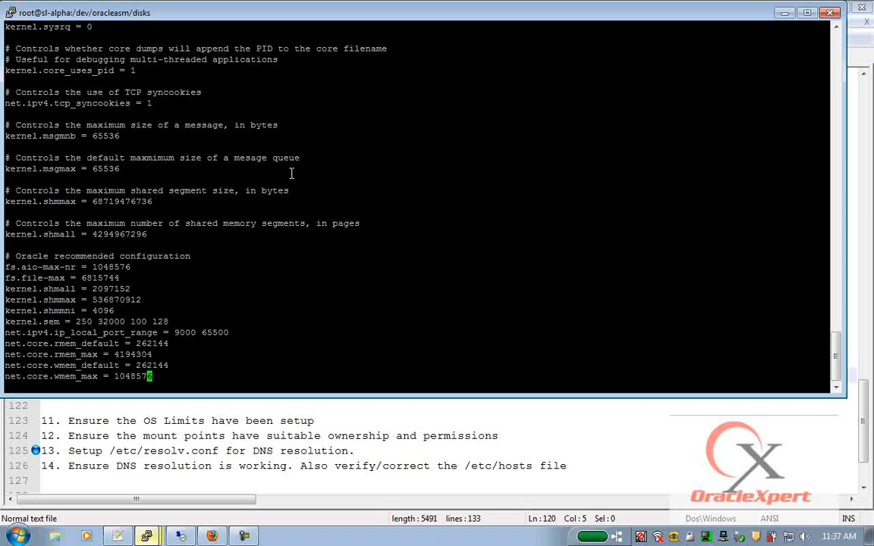
pyautogui.moveTo(9, 256); pyautogui.dragTo(194, 375)
pyautogui.press('Escape')
pyautogui.write(':wq')
pyautogui.press('Return')
pyautogui.write('sysctl -p')
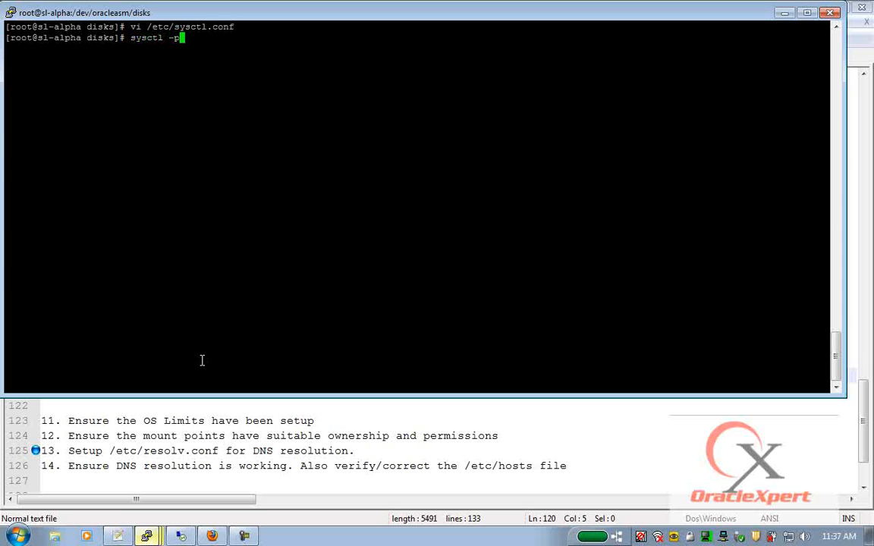
pyautogui.press('Return')
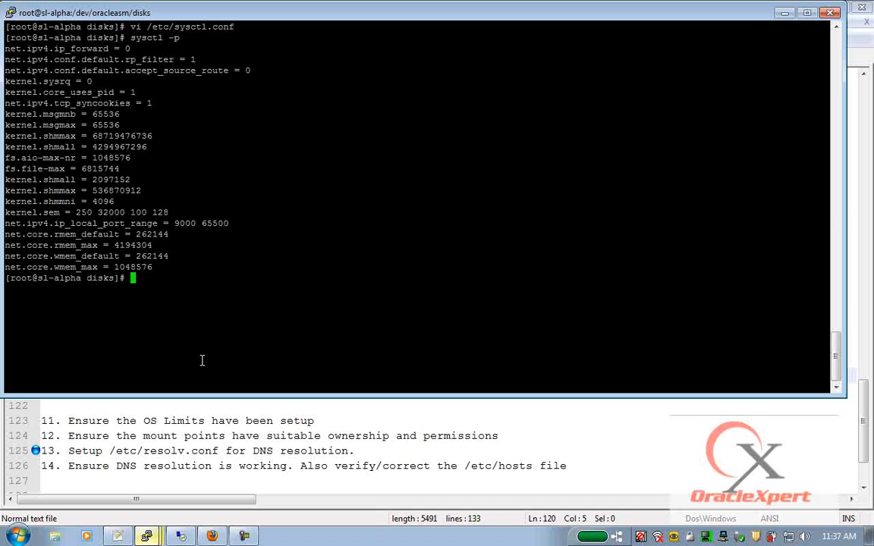
# - Close the sl-dns session and the sl-alpha home-directory session, stopping its log tail first
pyautogui.click(146, 536)
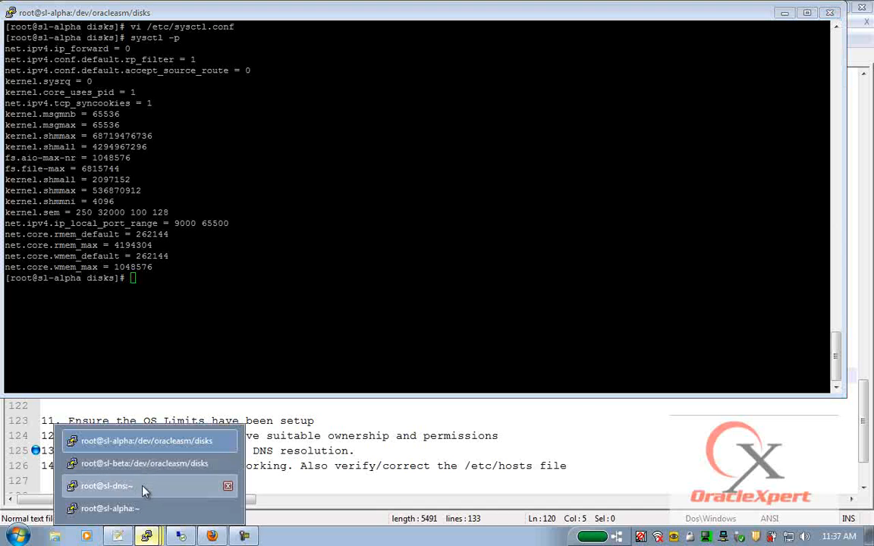
pyautogui.click(144, 486)
pyautogui.click(563, 134)
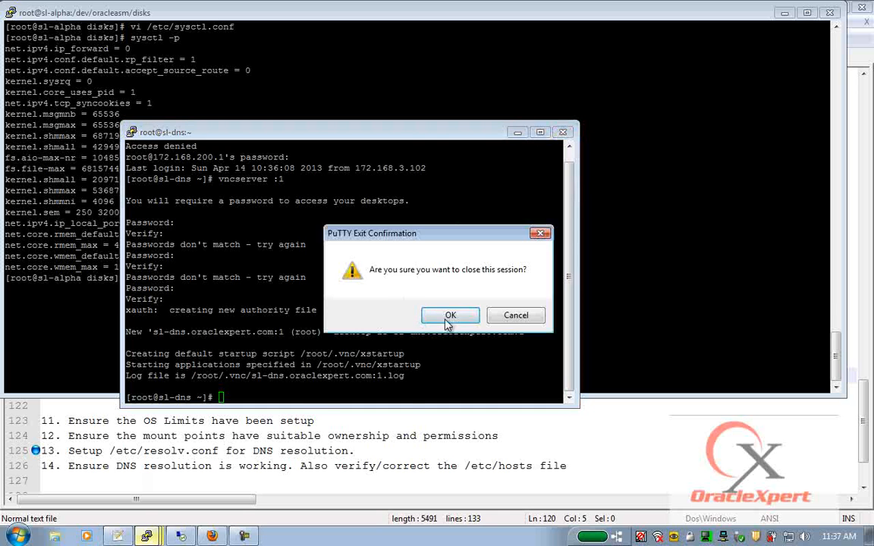
pyautogui.click(451, 313)
pyautogui.click(158, 515)
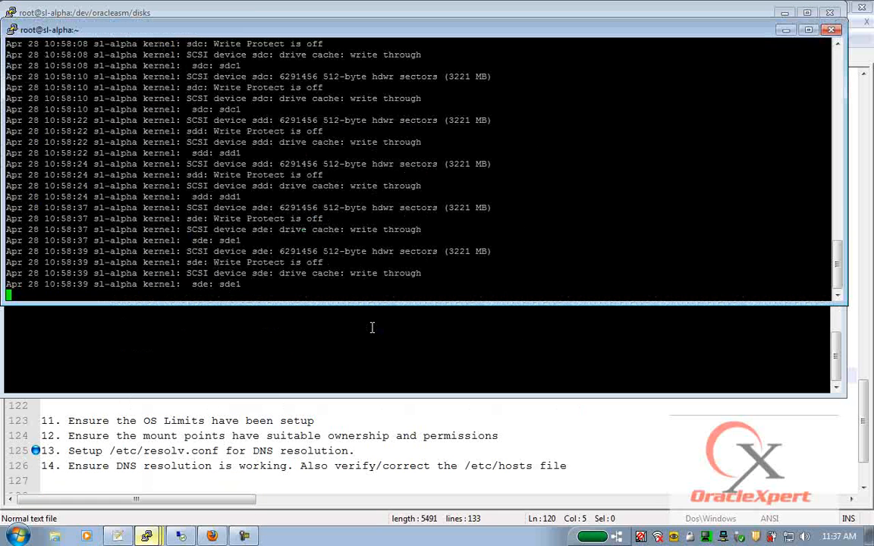
pyautogui.hotkey('ctrl', 'c')
pyautogui.hotkey('alt', 'F4')
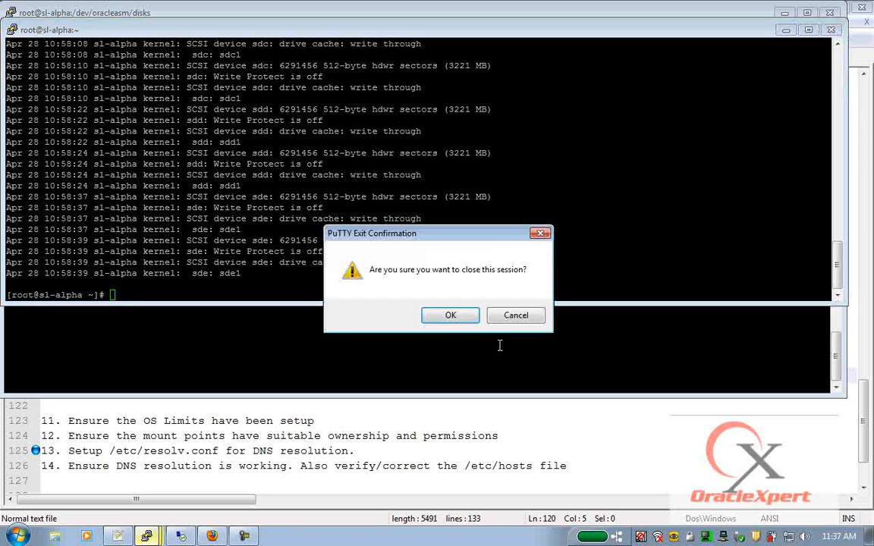
pyautogui.click(451, 313)
# - On sl-beta, paste the Oracle kernel parameters at the end of /etc/sysctl.conf in vi
pyautogui.click(148, 536)
pyautogui.click(137, 511)
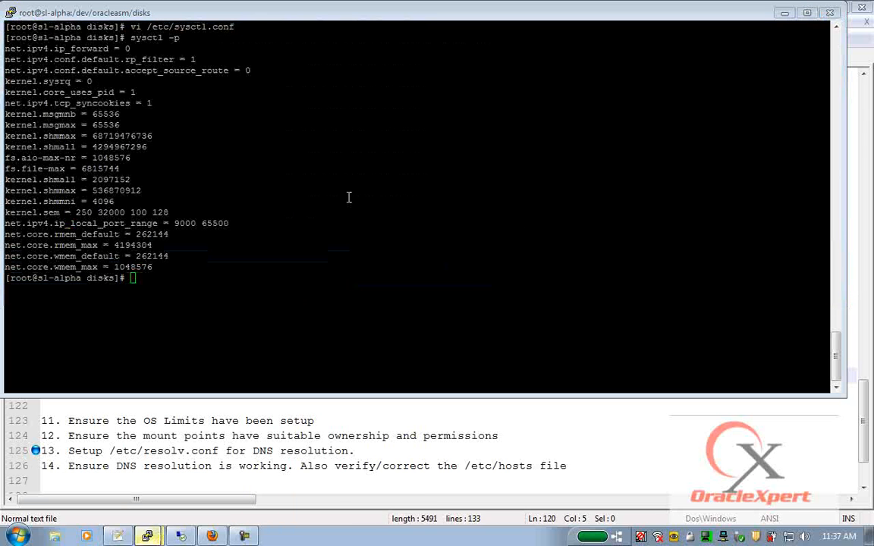
pyautogui.write('vi /etc/s')
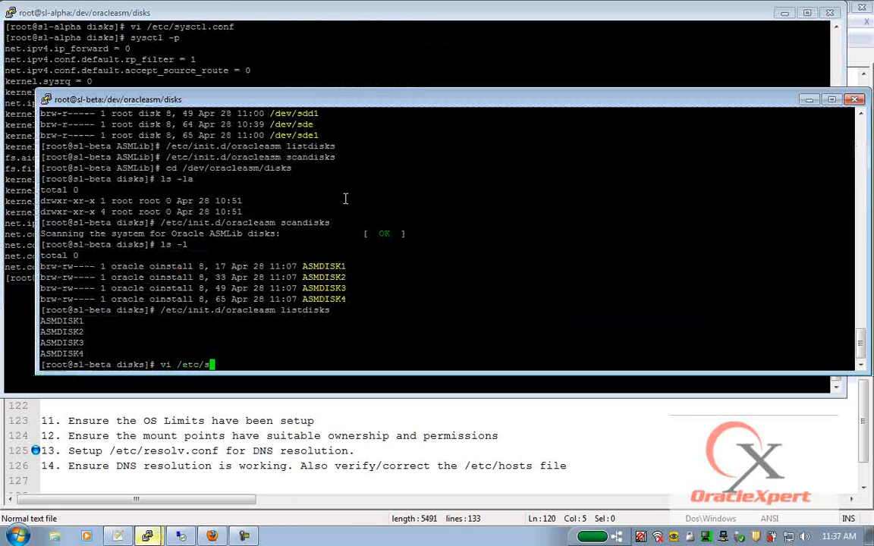
pyautogui.write('ysctl.conf')
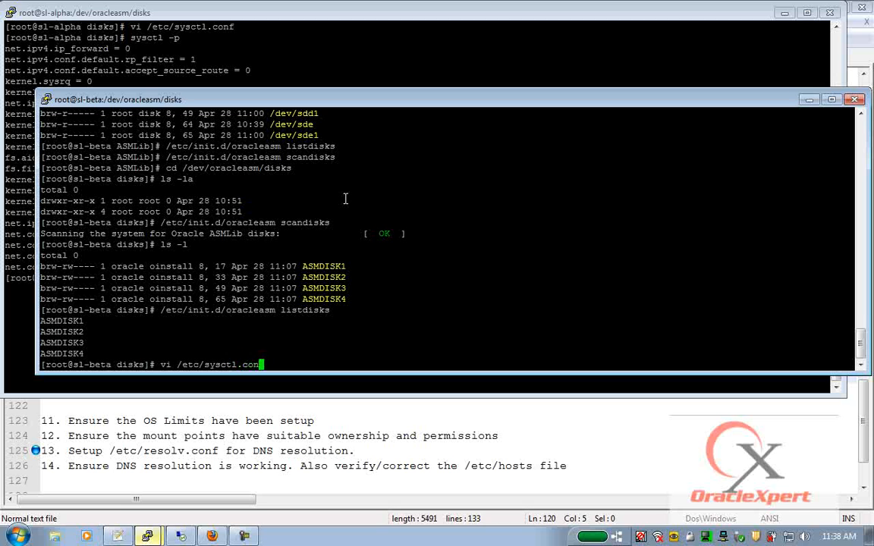
pyautogui.press('Return')
pyautogui.hotkey('shift', 'g')
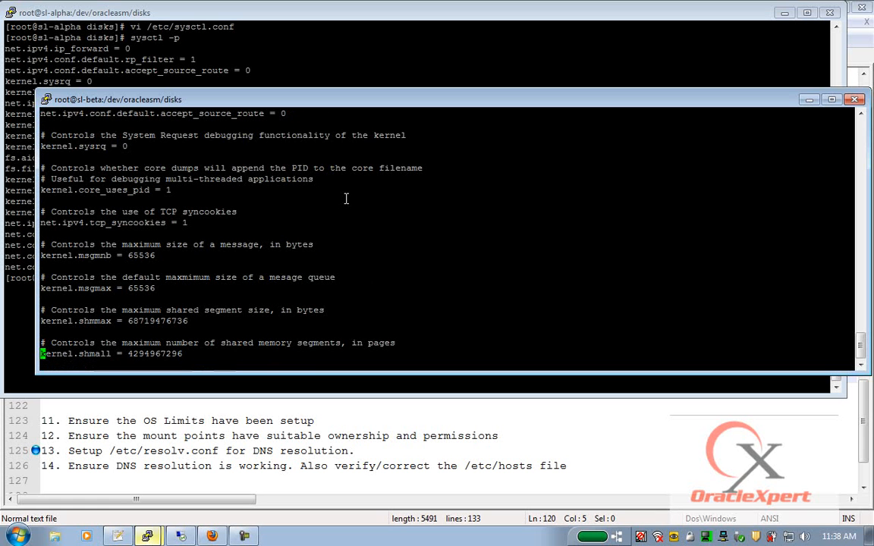
pyautogui.press('o')
pyautogui.rightClick(346, 199)
pyautogui.press('Escape')
# - Save sl-beta's sysctl.conf with :wq and load the parameters with sysctl -p
pyautogui.write(':wq')
pyautogui.press('Return')
pyautogui.write('sy')
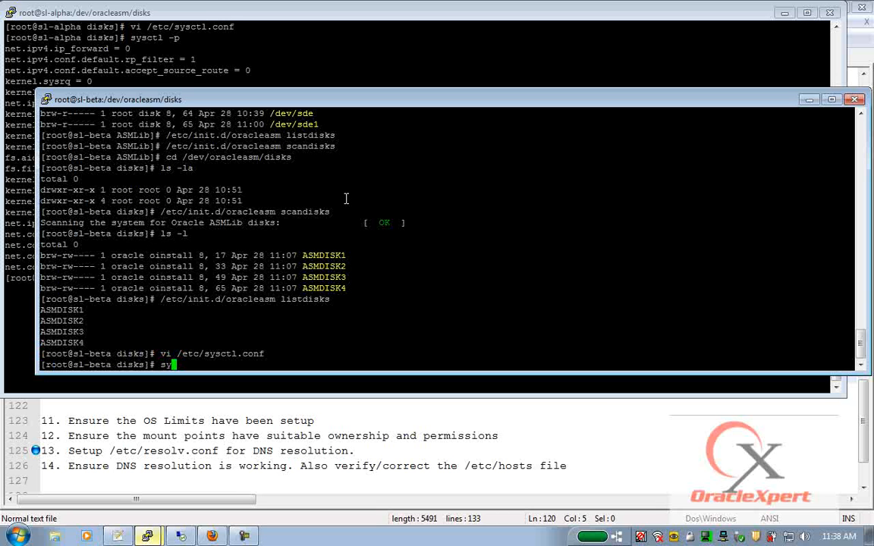
pyautogui.write('sctl -p')
pyautogui.press('Return')
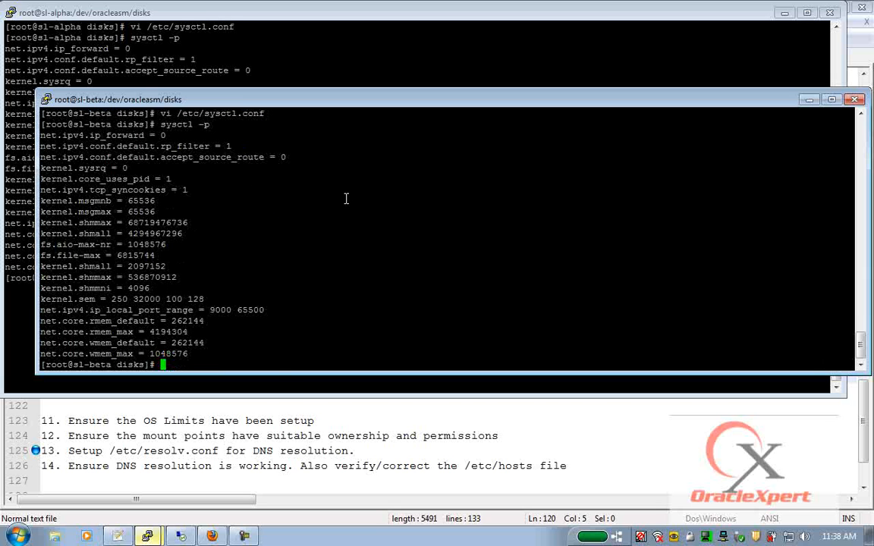
pyautogui.click(197, 403)
# - Paste the Oracle kernel parameter block below the Solaris entry and indent lines 122–132
pyautogui.click(181, 372)
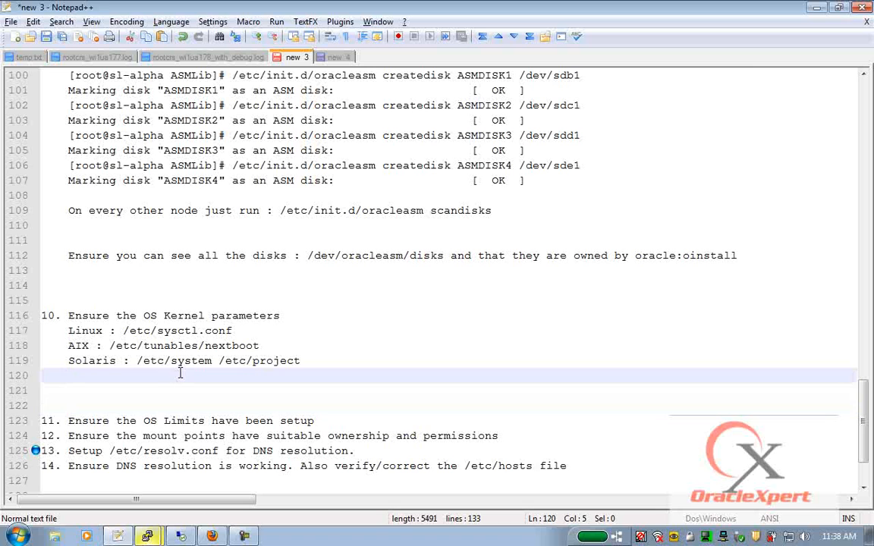
pyautogui.press('Return')
pyautogui.hotkey('ctrl', 'v')
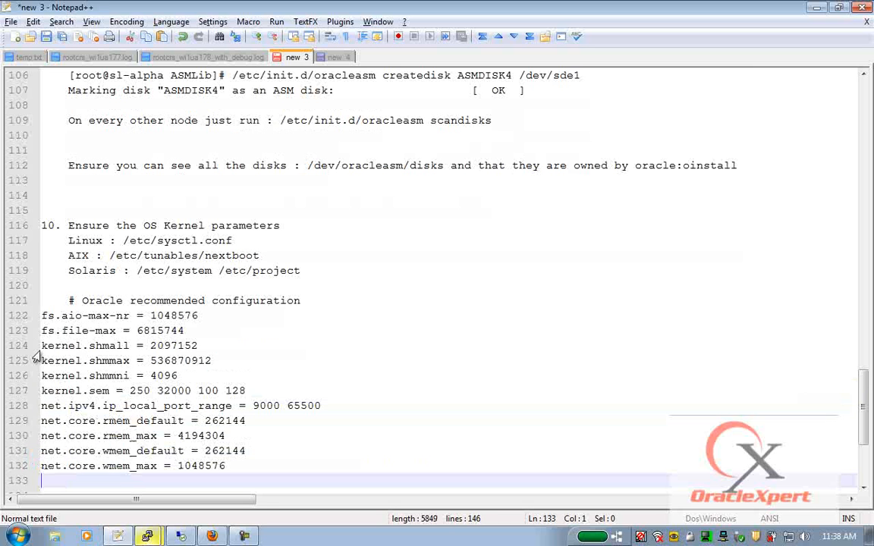
pyautogui.moveTo(44, 317); pyautogui.dragTo(42, 468)
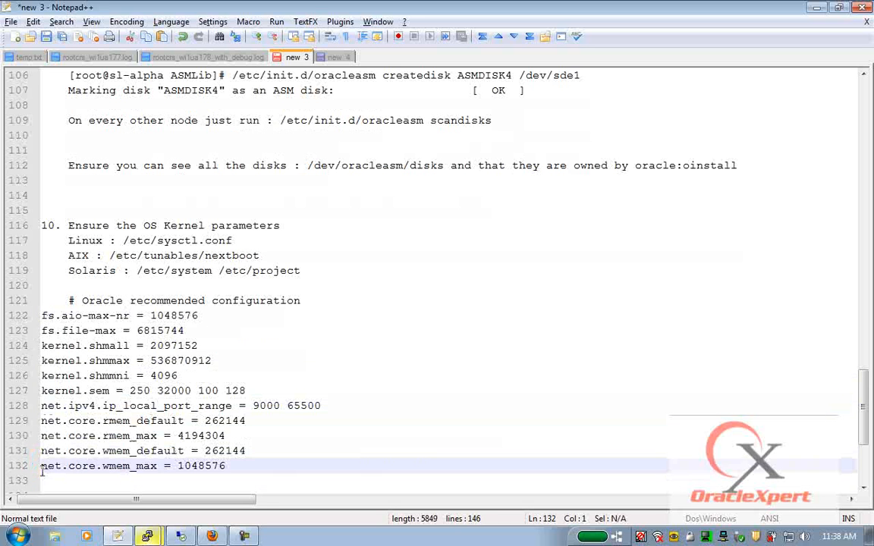
pyautogui.press('Tab')
# - Add an indented /etc/security/limits.conf line beneath step 11
pyautogui.scroll(-4, 114, 425)
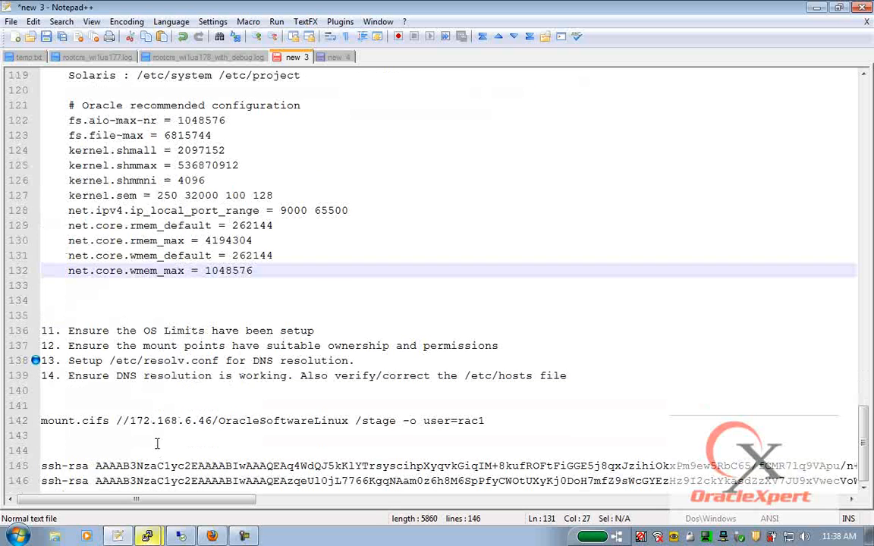
pyautogui.click(90, 330)
pyautogui.click(343, 331)
pyautogui.press('Return')
pyautogui.press('Return')
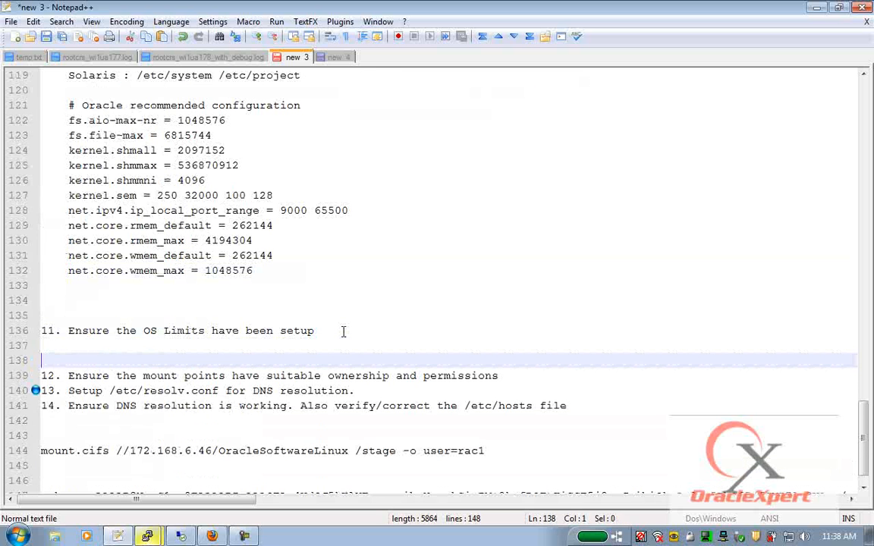
pyautogui.press('Up')
pyautogui.press('Tab')
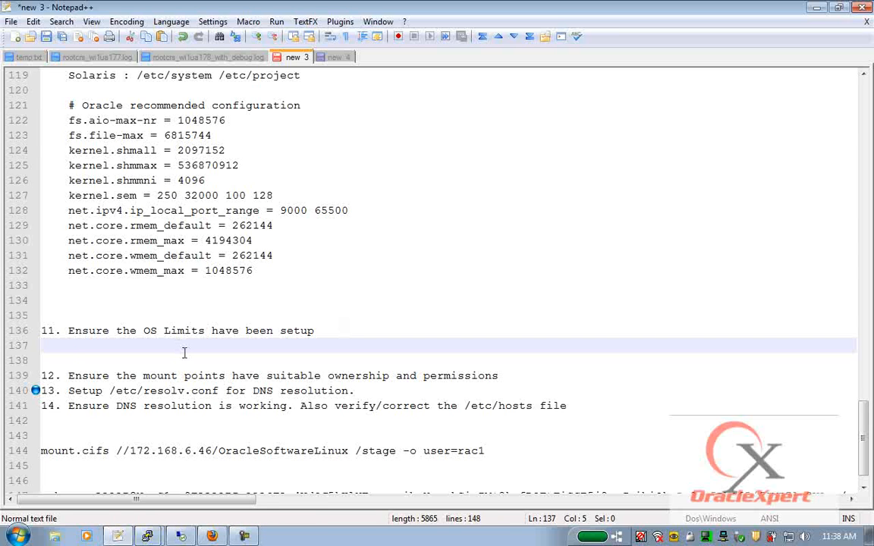
pyautogui.write('/etc/security/limits.cond')
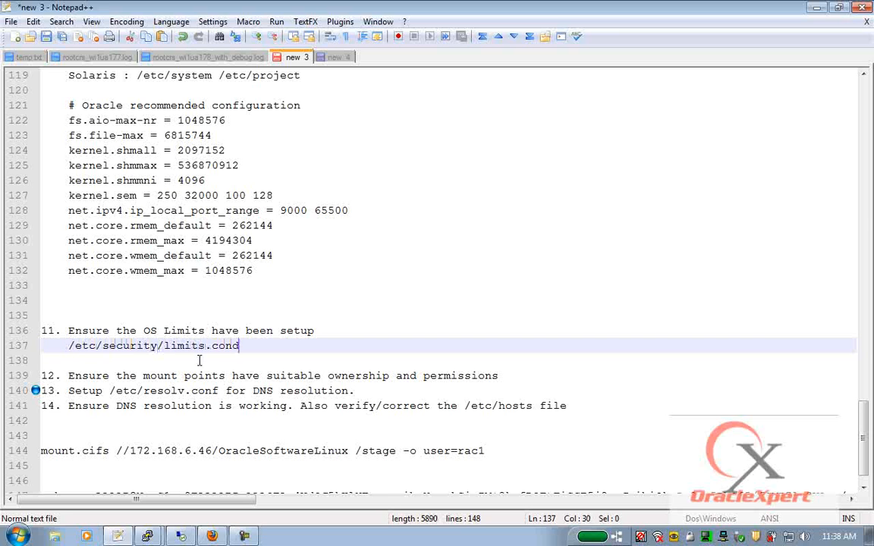
pyautogui.press('BackSpace')
# - Finish the limits.conf path, then scroll the Oracle guide to its /etc/security/limits.conf example
pyautogui.write('f')
pyautogui.click(213, 536)
pyautogui.scroll(-5, 285, 295)
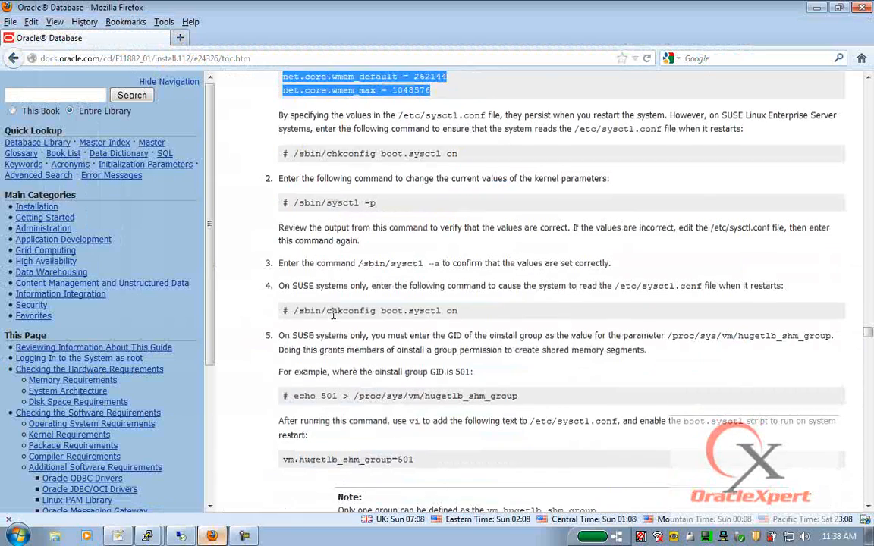
pyautogui.scroll(-4, 289, 298)
pyautogui.scroll(-15, 302, 321)
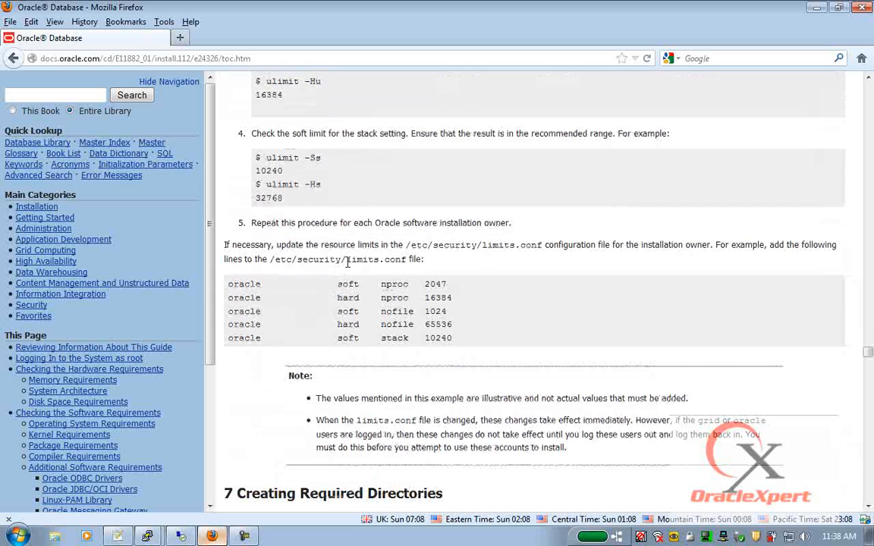
pyautogui.moveTo(271, 260); pyautogui.dragTo(403, 262)
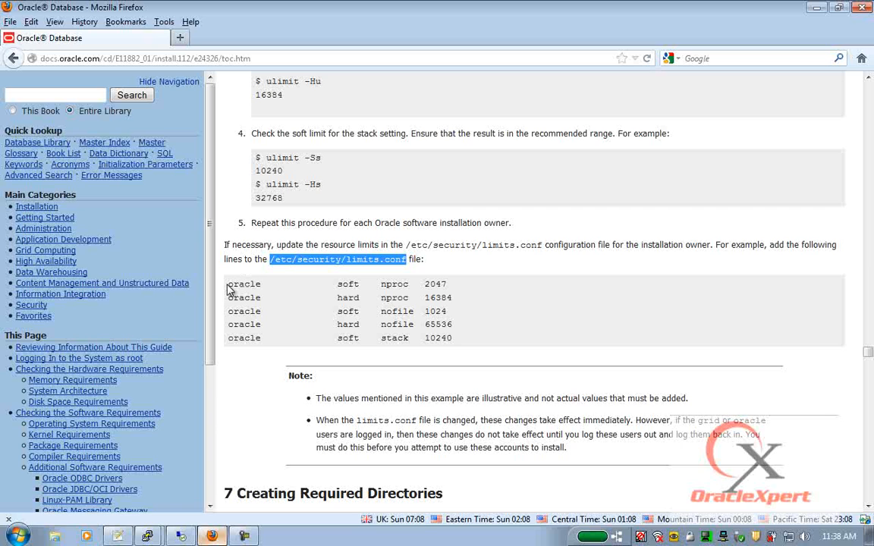
# - Highlight nproc, nofile and stack and their soft/hard limit types in the example rows
pyautogui.doubleClick(398, 285)
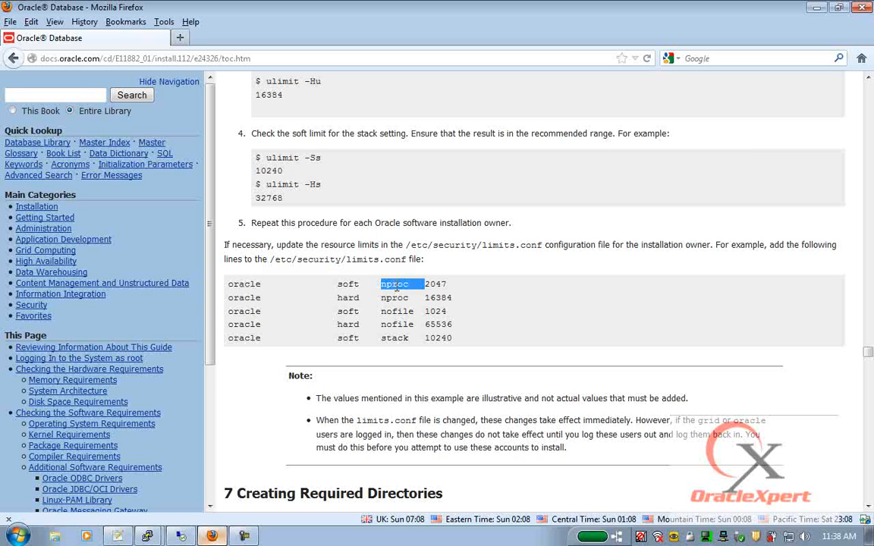
pyautogui.doubleClick(348, 285)
pyautogui.doubleClick(349, 298)
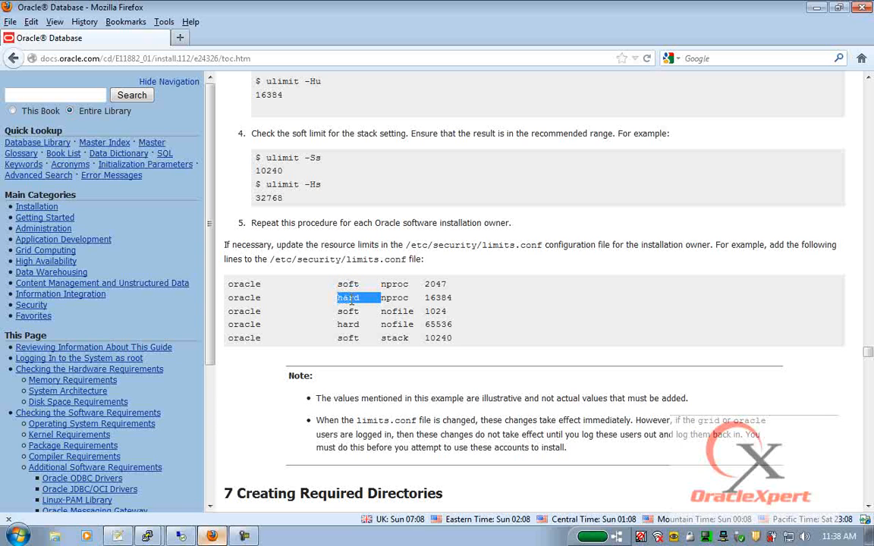
pyautogui.doubleClick(390, 310)
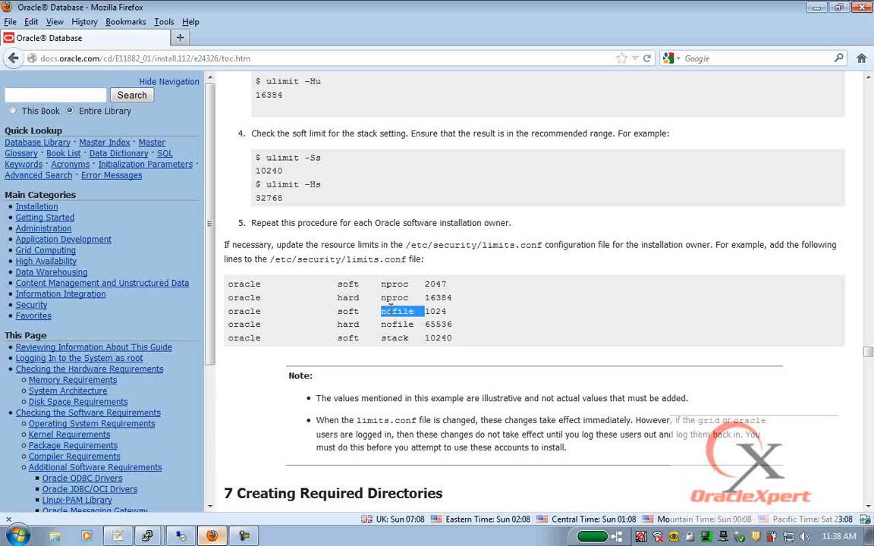
pyautogui.doubleClick(348, 312)
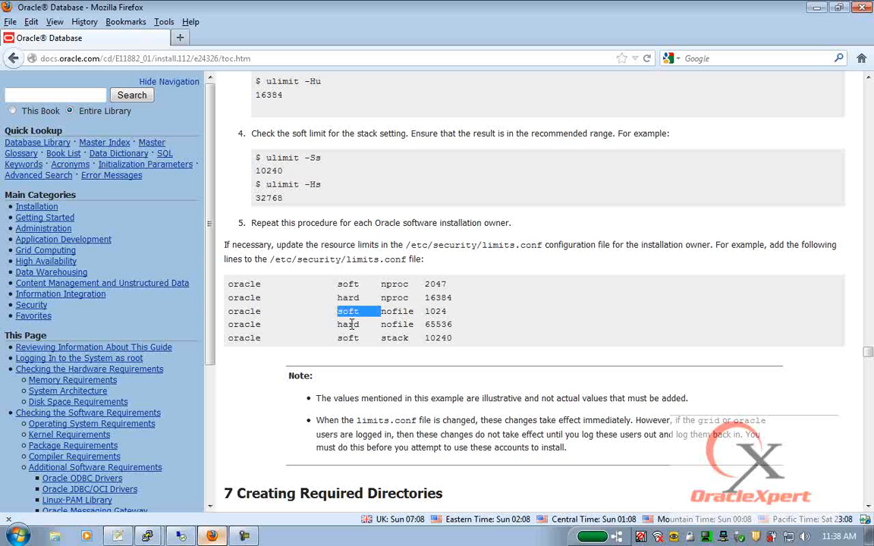
pyautogui.doubleClick(349, 325)
pyautogui.doubleClick(389, 339)
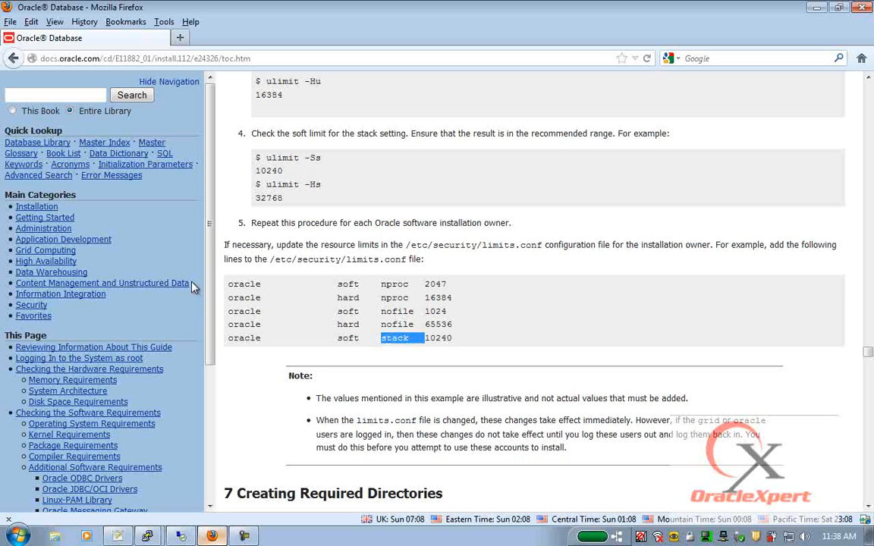
# - Copy the five example limit lines and append them to sl-alpha's /etc/security/limits.conf, saving it
pyautogui.moveTo(230, 288); pyautogui.dragTo(454, 341)
pyautogui.press('super+c')
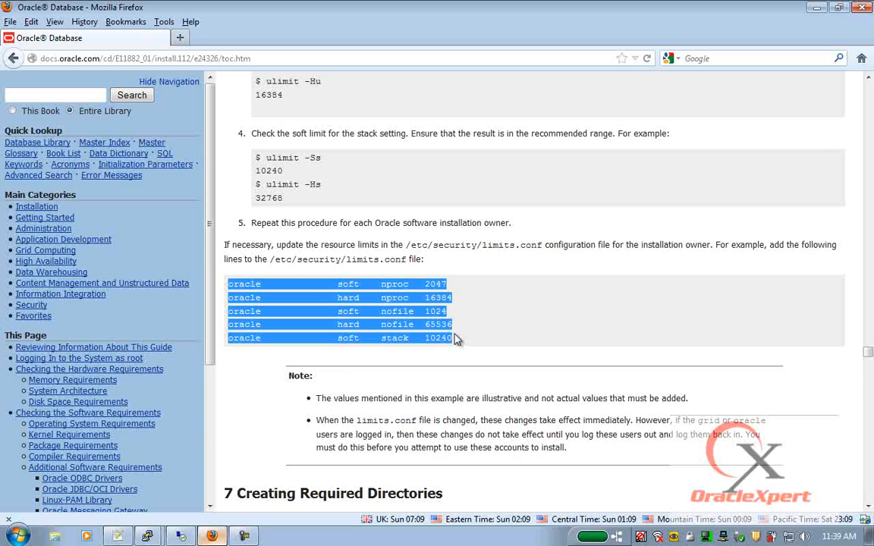
pyautogui.hotkey('alt', 'Tab')
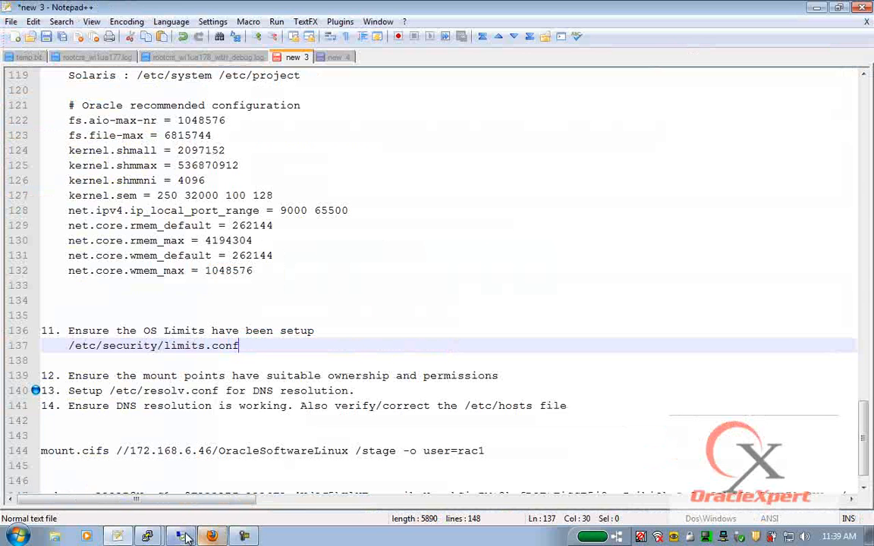
pyautogui.click(147, 536)
pyautogui.click(145, 486)
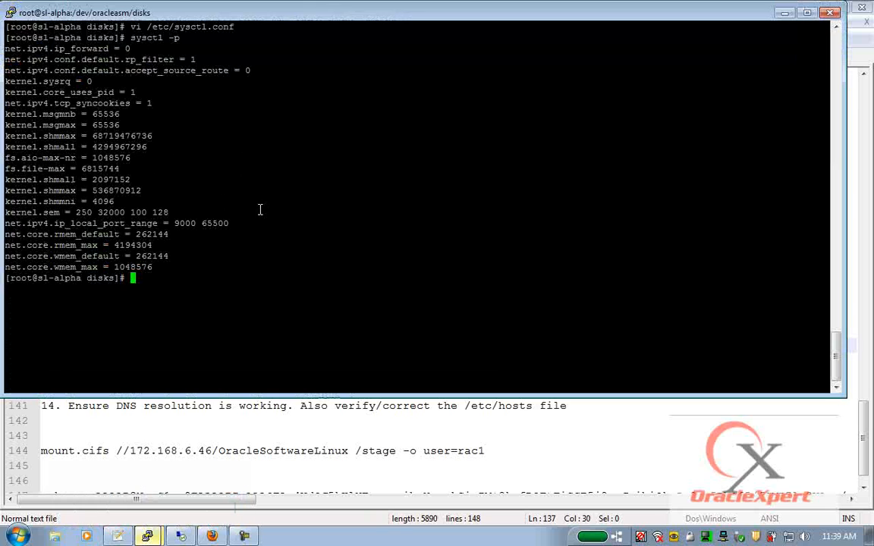
pyautogui.write('vi /etc/security/limits.conf')
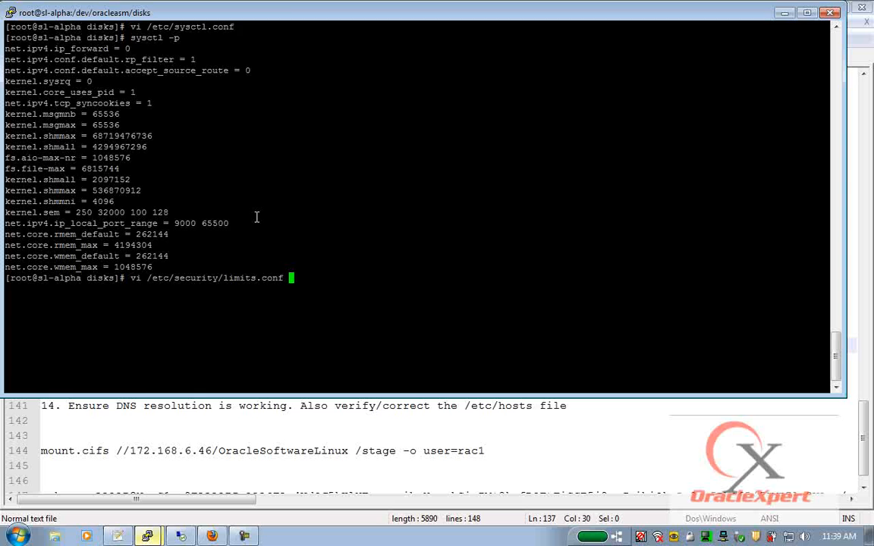
pyautogui.press('Return')
pyautogui.hotkey('shift', 'g')
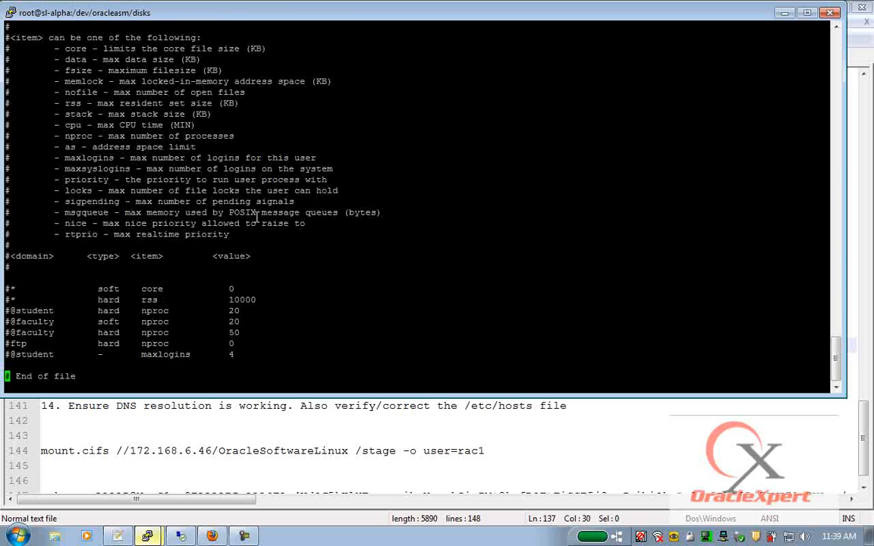
pyautogui.press('o')
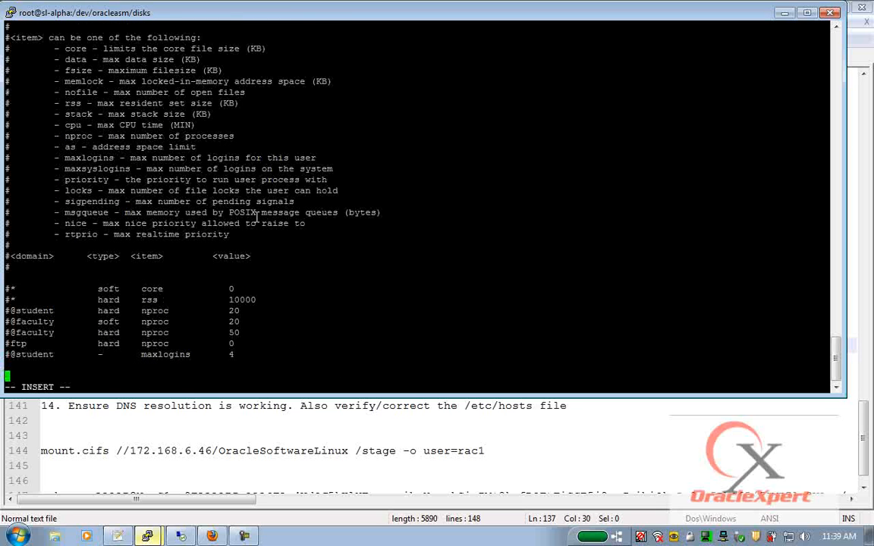
pyautogui.rightClick(256, 217)
pyautogui.press('Escape')
pyautogui.write(':wq')
pyautogui.press('Return')
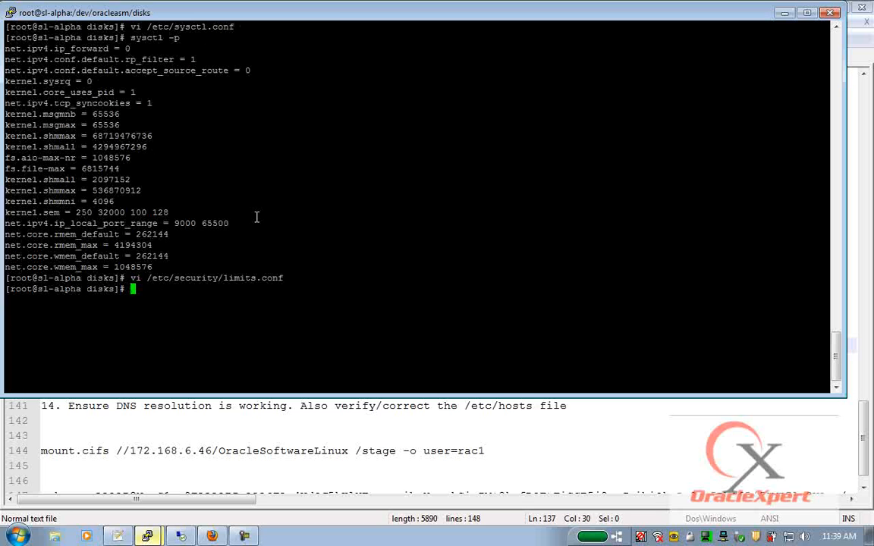
# - On sl-beta, open /etc/security/limits.conf in vi with a new line at its end
pyautogui.doubleClick(252, 278)
pyautogui.press('super+c')
pyautogui.moveTo(148, 537)
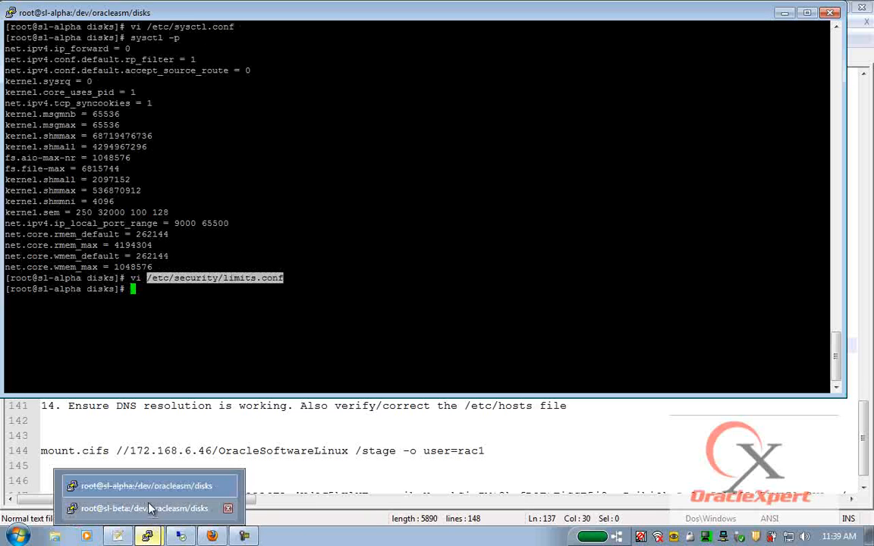
pyautogui.click(149, 508)
pyautogui.write('vi')
pyautogui.rightClick(316, 268)
pyautogui.press('Return')
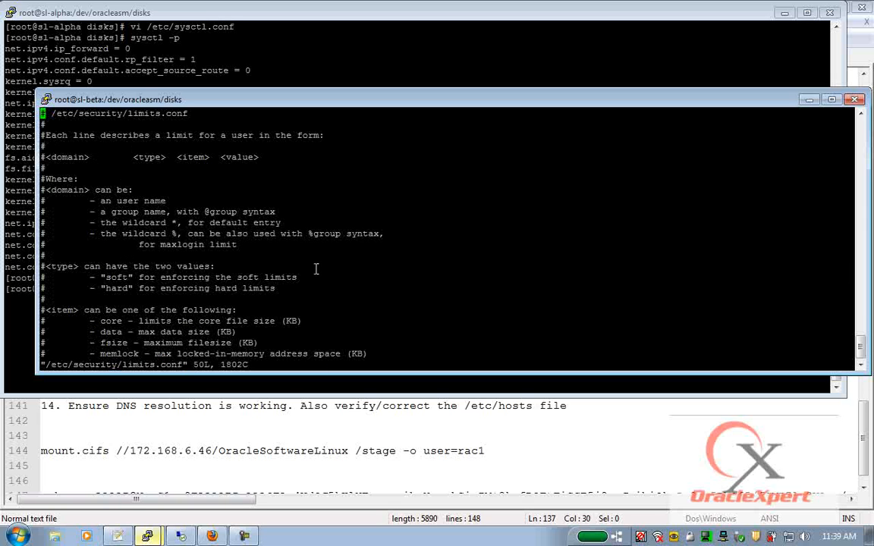
pyautogui.hotkey('shift', 'g')
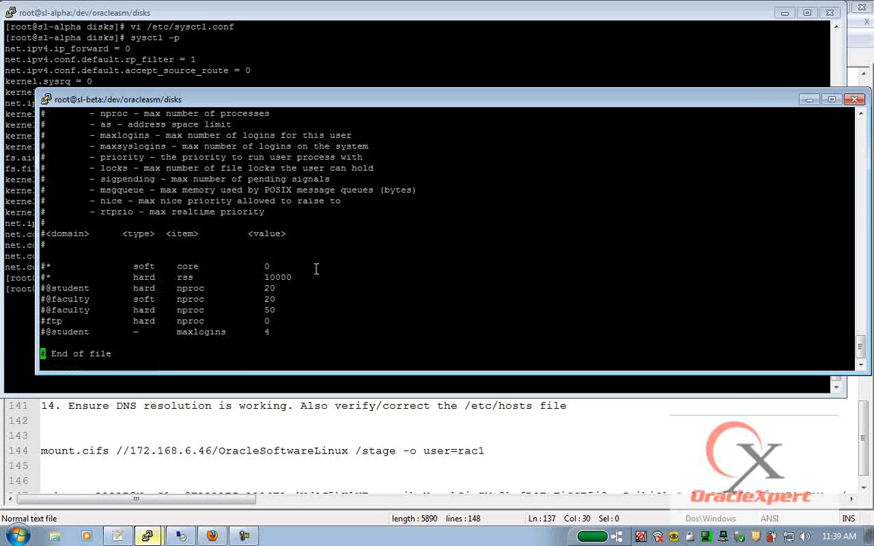
pyautogui.hotkey('shift', 'o')
# - Re-copy the five oracle limit lines, paste them into sl-beta's limits.conf and save
pyautogui.click(213, 536)
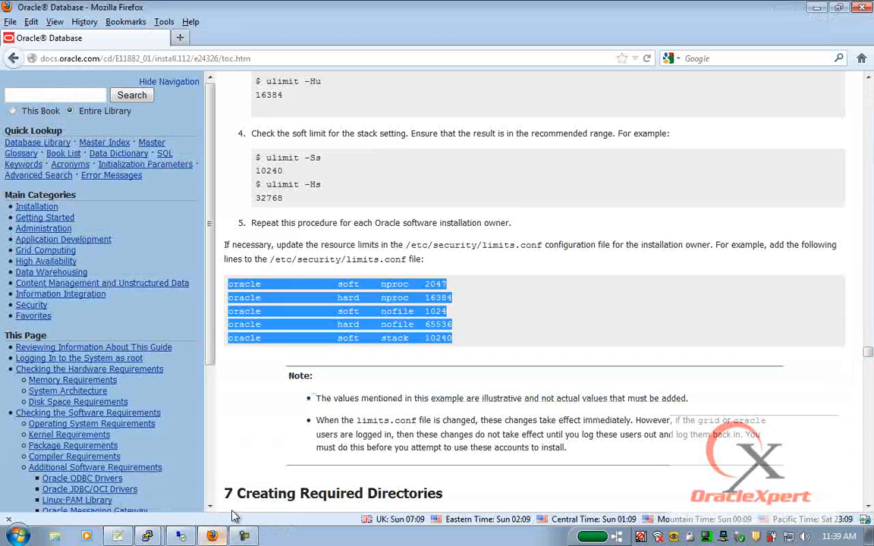
pyautogui.hotkey('alt', 'Tab')
pyautogui.rightClick(325, 368)
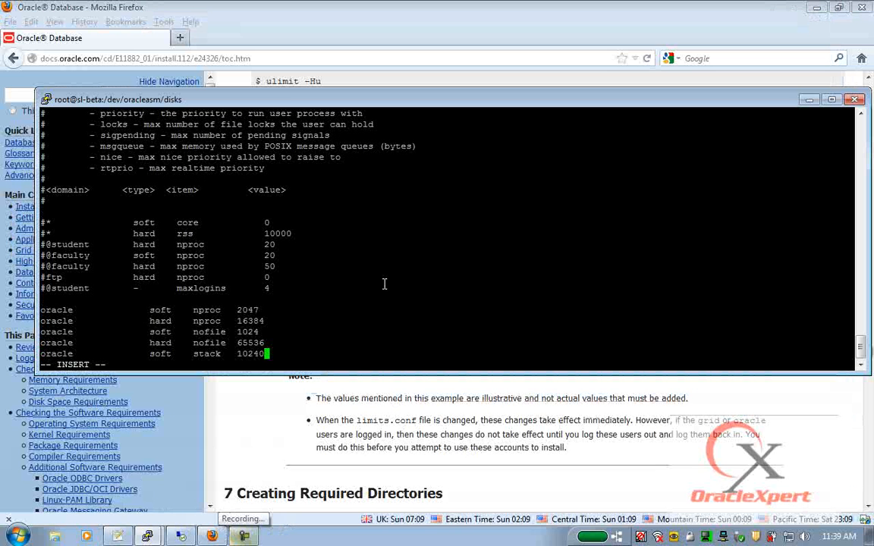
pyautogui.press('Escape')
pyautogui.write(':wq')
pyautogui.press('Return')
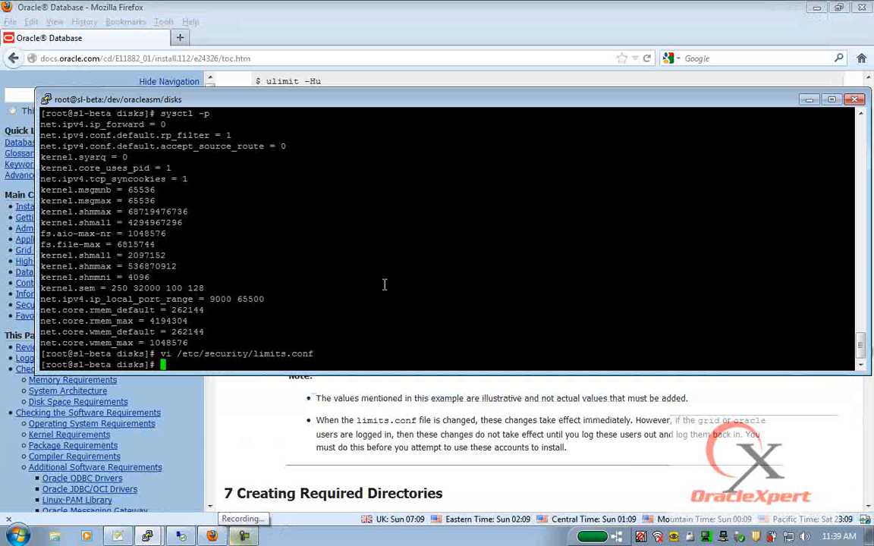
pyautogui.click(119, 536)
# - Paste the limit lines under the limits.conf path in the notes and indent lines 140–143
pyautogui.write('oracle              soft    nproc   2047 oracle              hard    nproc   16384 oracle              soft    nofile  1024 oracle              hard    nofile  65536 oracle              soft    stack   10240')
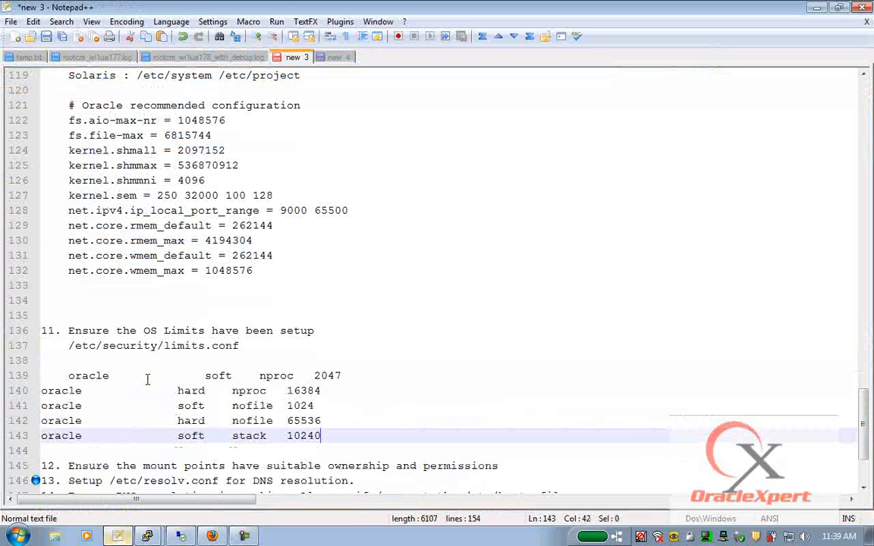
pyautogui.moveTo(43, 391); pyautogui.dragTo(44, 436)
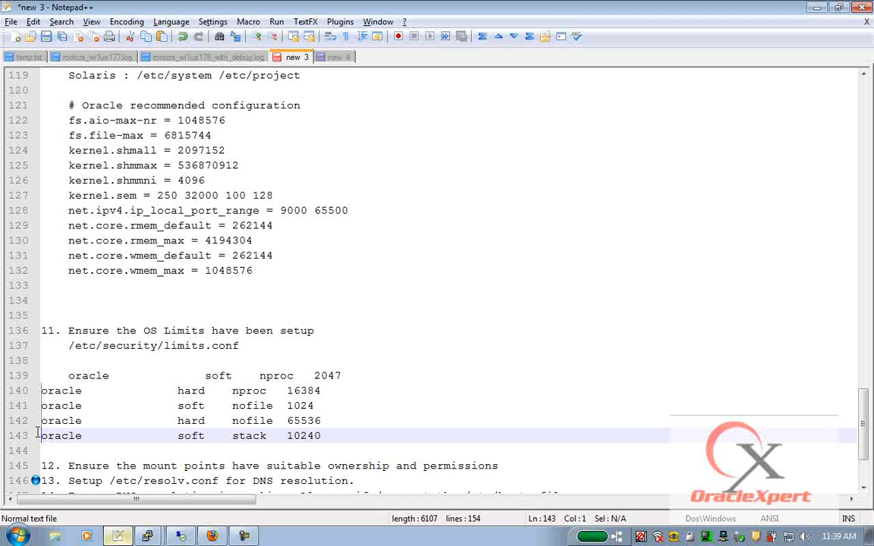
pyautogui.press('Tab')
# - Add /u002/app/grid as a mount point under item 12
pyautogui.scroll(-3, 224, 390)
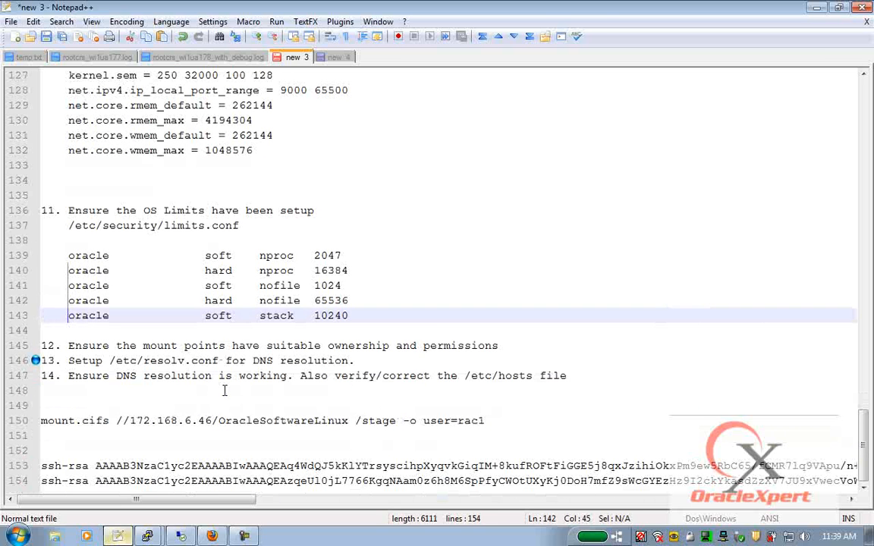
pyautogui.click(523, 334)
pyautogui.click(524, 346)
pyautogui.press('Return')
pyautogui.press('Return')
pyautogui.press('Return')
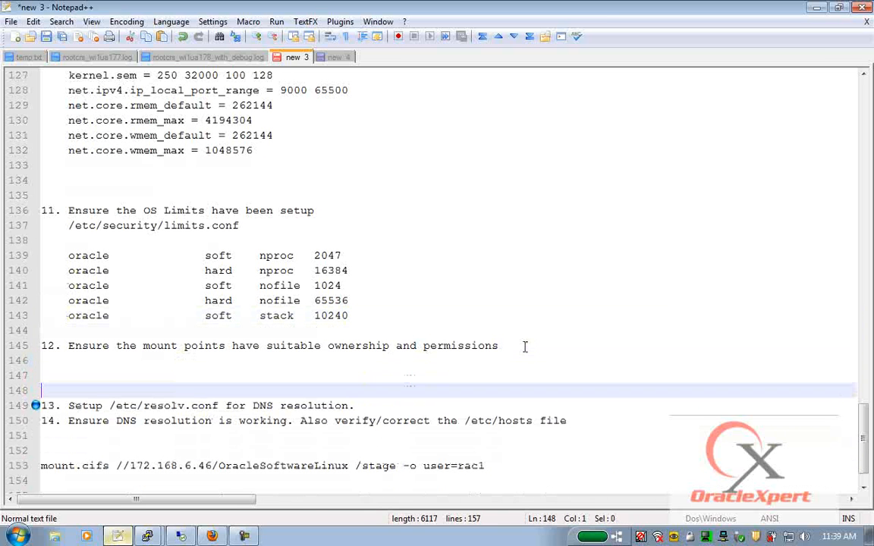
pyautogui.press('Up')
pyautogui.press('Up')
pyautogui.write('/u002/app')
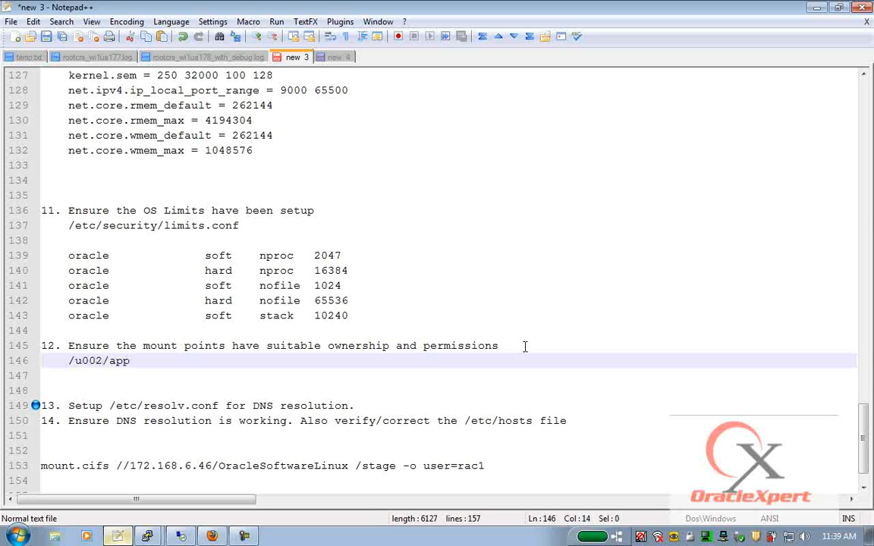
pyautogui.write('/')
pyautogui.press('BackSpace')
pyautogui.press('BackSpace')
pyautogui.press('BackSpace')
pyautogui.write('app/grid')
# - Add /u002/app/oracle/product/11.2.0 on the line below /u002/app/grid
pyautogui.press('Return')
pyautogui.write('/u002/app')
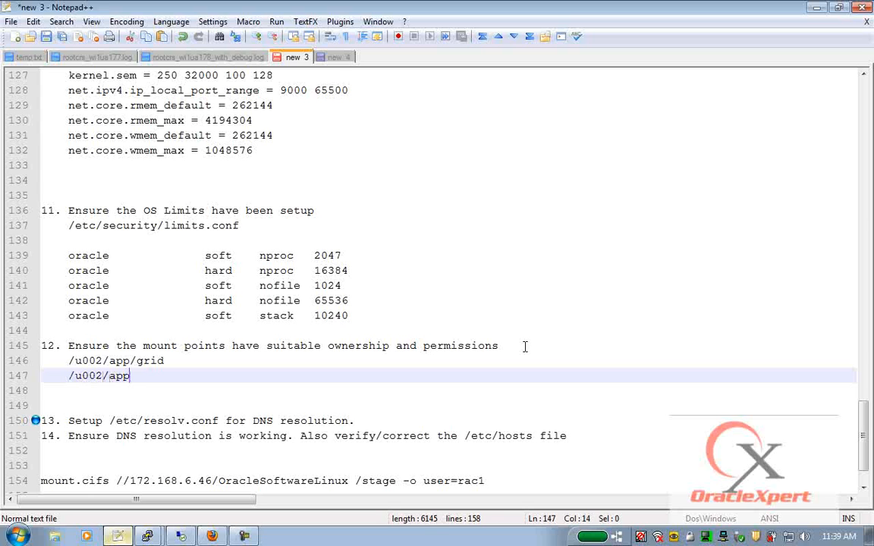
pyautogui.write('/oracle/product')
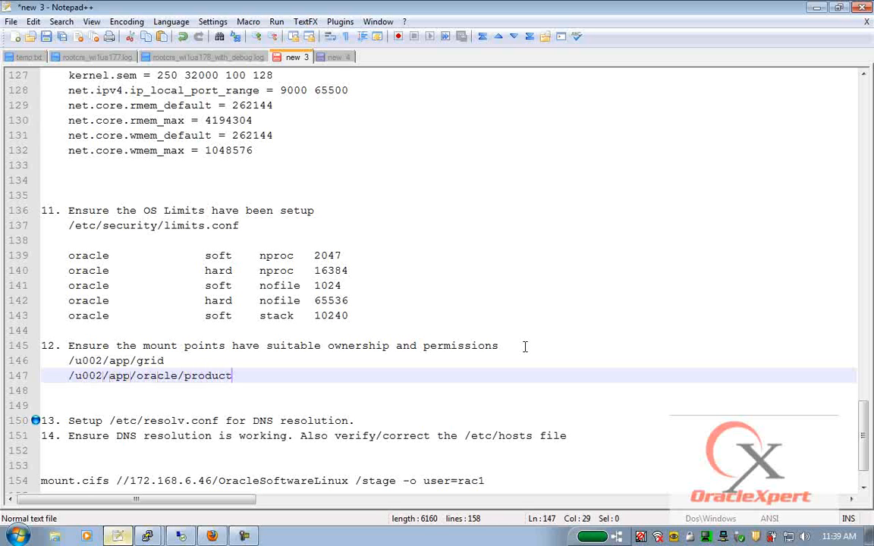
pyautogui.press('Up')
pyautogui.press('Left')
pyautogui.press('Left')
pyautogui.press('Left')
pyautogui.press('Left')
pyautogui.press('Left')
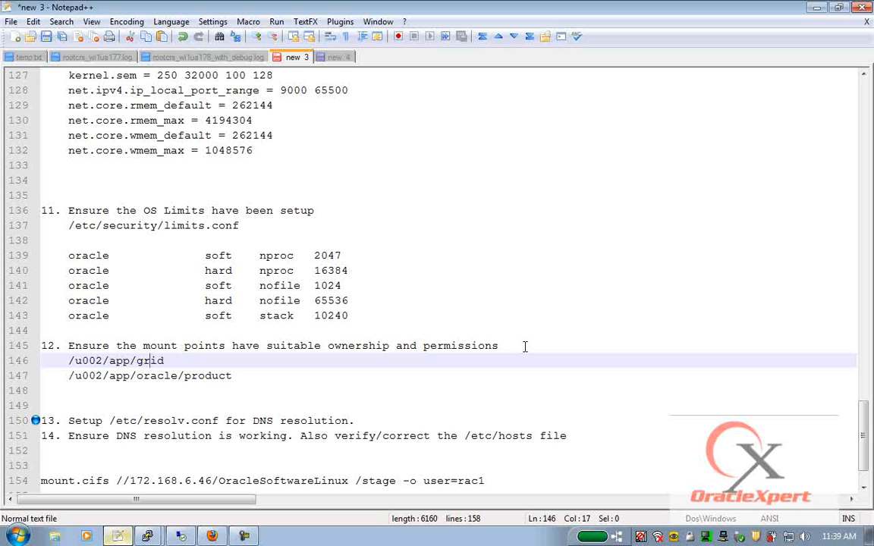
pyautogui.press('Down')
pyautogui.press('End')
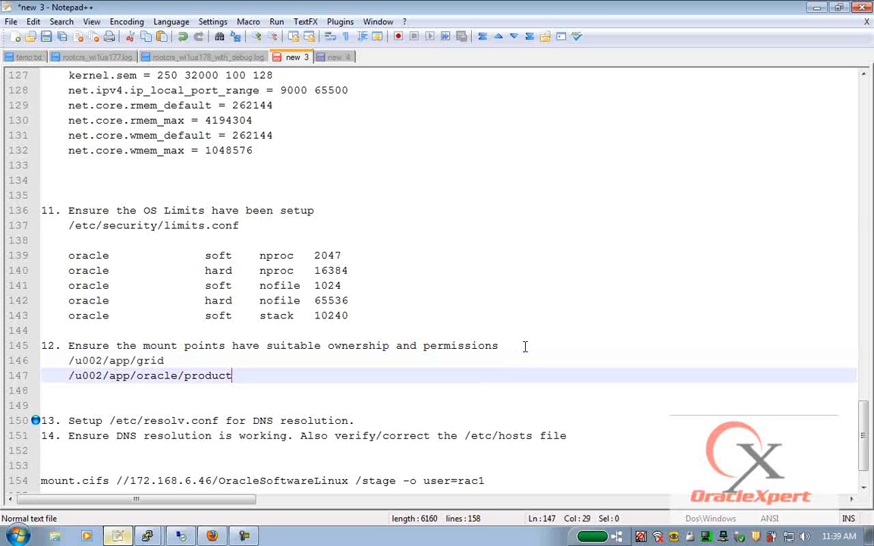
pyautogui.write('/11.2.0')
# - On sl-alpha, list /u002 with ls -ld and check whether /u002/app exists
pyautogui.moveTo(149, 537)
pyautogui.click(146, 486)
pyautogui.write('ls -ld /u002')
pyautogui.press('Return')
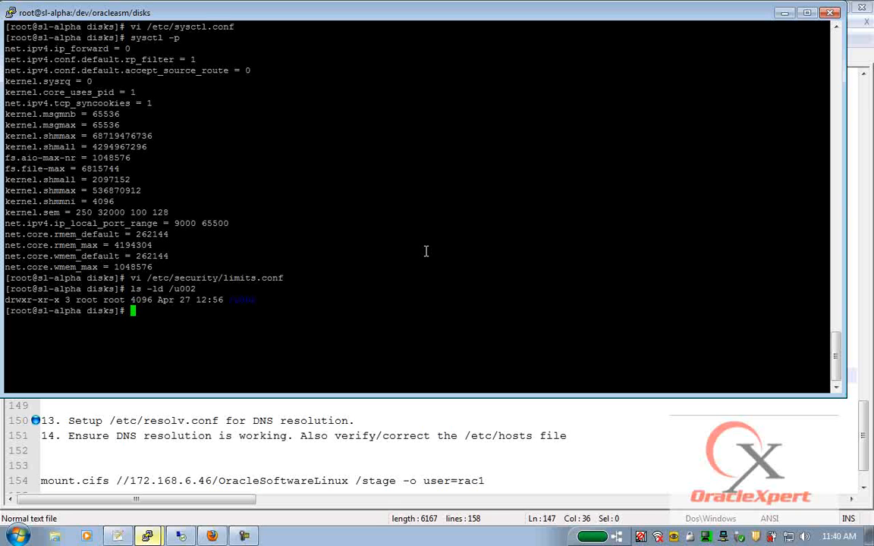
pyautogui.press('Up')
pyautogui.write('/app')
pyautogui.press('Return')
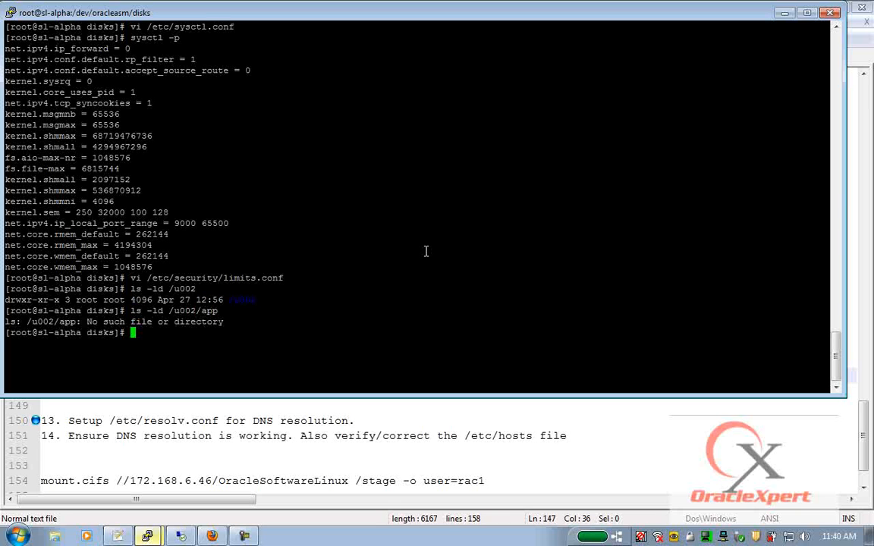
# - Create /u002/app with mkdir -p and chown it recursively to oracle:oinstall
pyautogui.write('mkdir -p /u002/app')
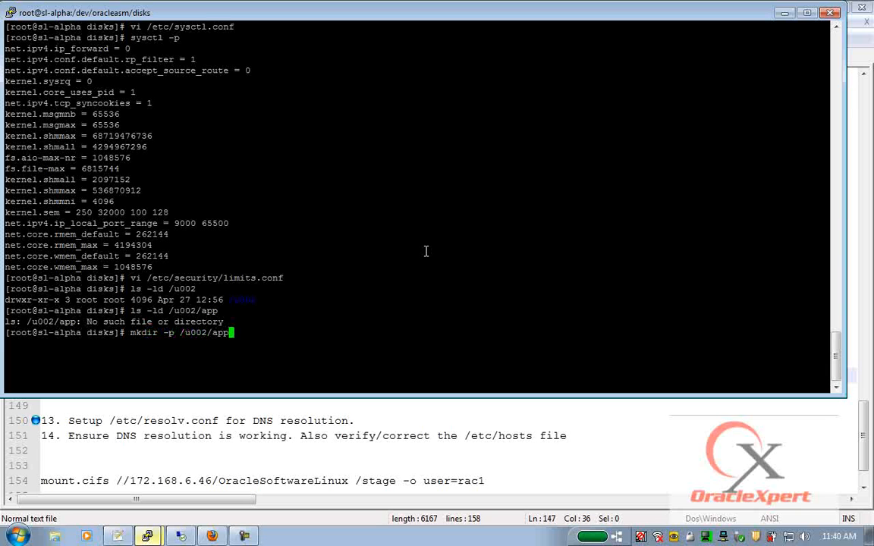
pyautogui.press('Return')
pyautogui.write('chown 0')
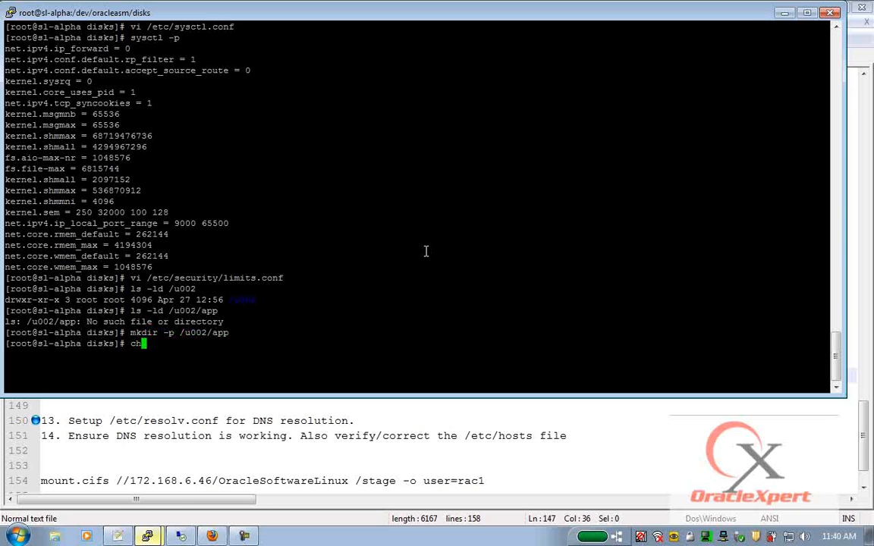
pyautogui.press('BackSpace')
pyautogui.write('-R oracle:oinstall')
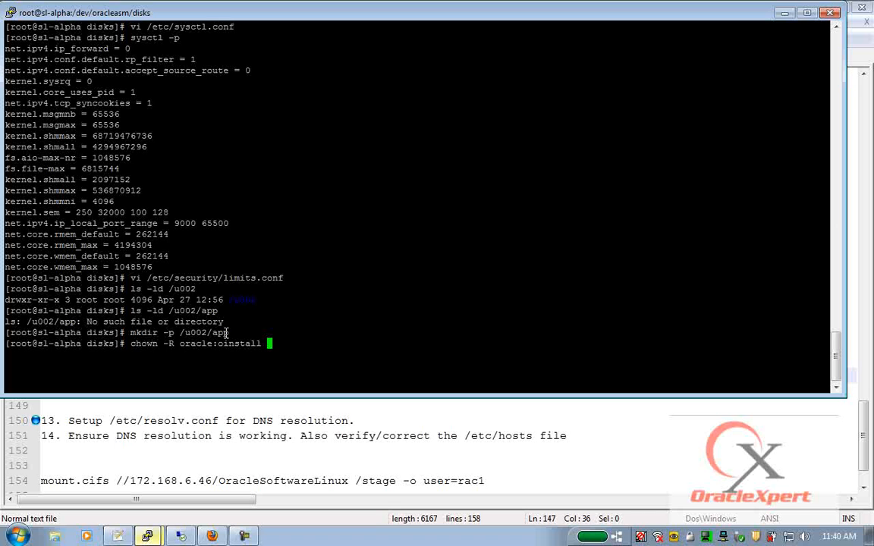
pyautogui.doubleClick(204, 333)
pyautogui.rightClick(478, 261)
pyautogui.press('Return')
# - Verify /u002/app ownership with ls -ld and copy the mkdir, chown and ls commands
pyautogui.write('ls -ld')
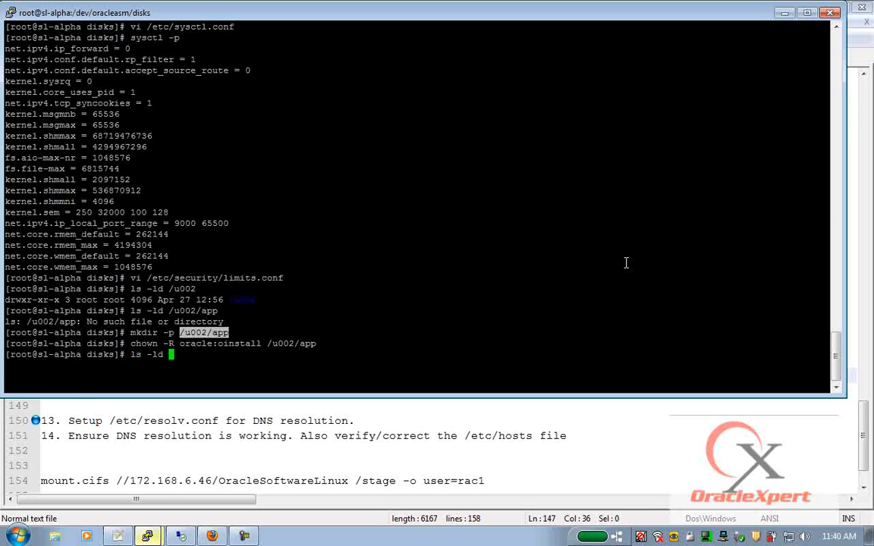
pyautogui.scroll(6, 626, 227)
pyautogui.rightClick(607, 193)
pyautogui.press('Return')
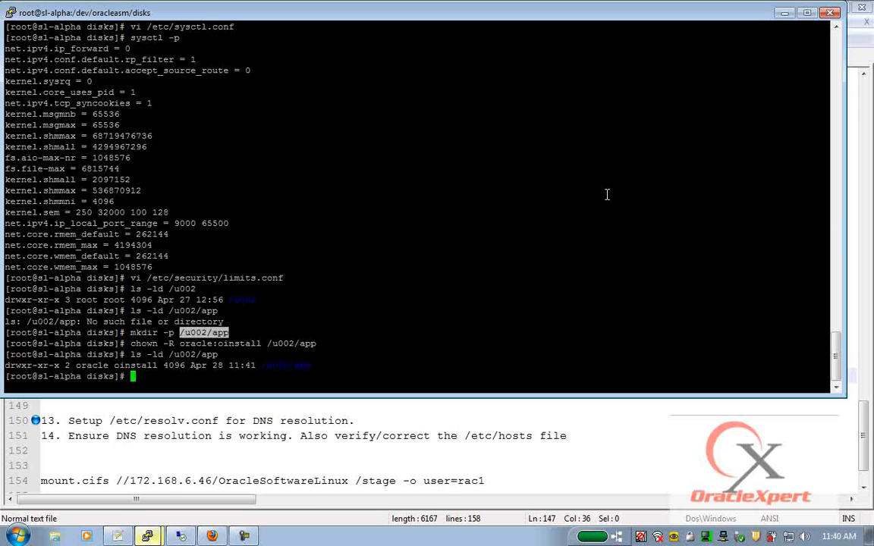
pyautogui.moveTo(130, 333); pyautogui.dragTo(311, 351)
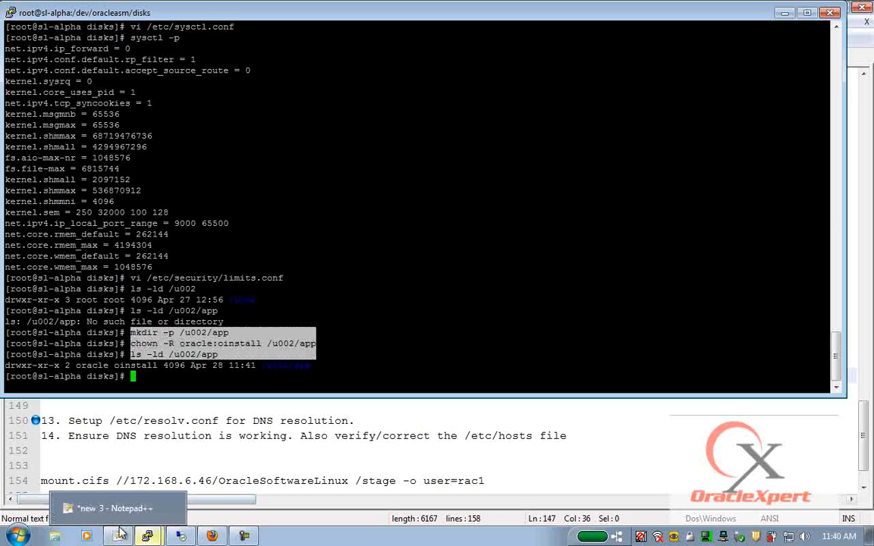
pyautogui.click(108, 477)
# - Paste the mkdir, chown and ls -ld commands under item 12 and indent them
pyautogui.click(151, 392)
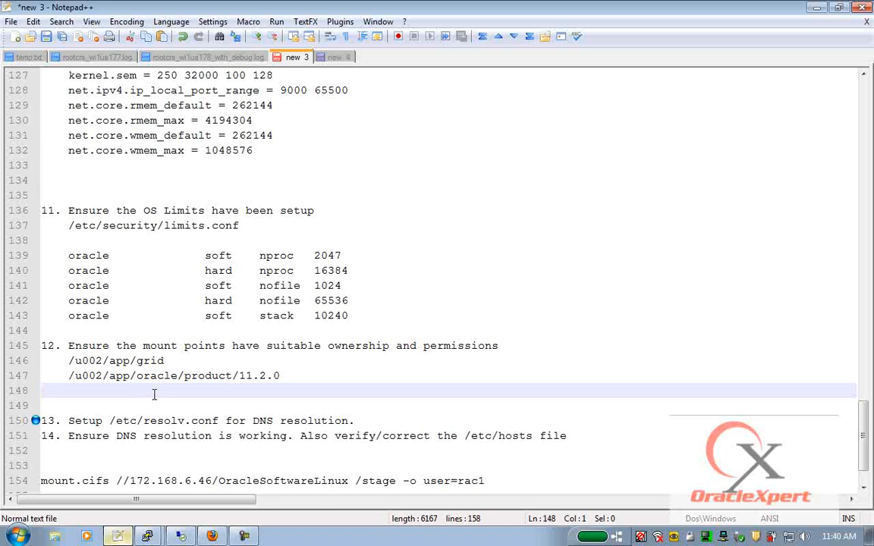
pyautogui.press('Return')
pyautogui.write('mkdir -p /u002/app chown -R oracle:oinstall /u002/app ls -ld /u002/app')
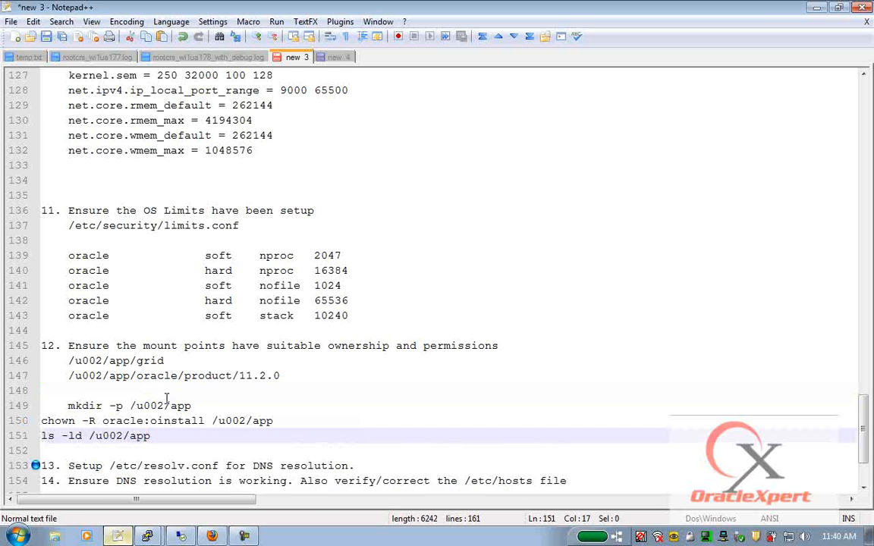
pyautogui.moveTo(44, 421); pyautogui.dragTo(44, 436)
pyautogui.press('Tab')
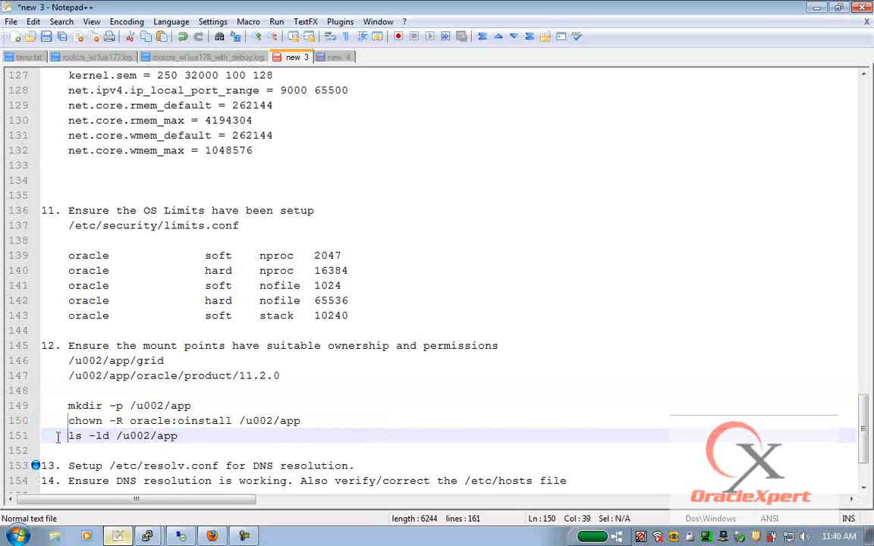
# - Add two blank lines below item 13 and indent the first one
pyautogui.scroll(-3, 44, 436)
pyautogui.click(144, 361)
pyautogui.click(356, 361)
pyautogui.press('Return')
pyautogui.press('Return')
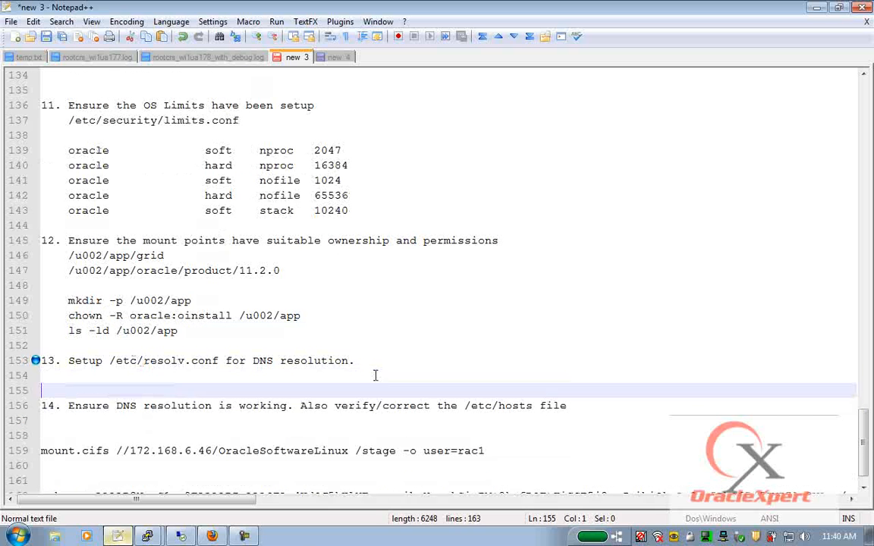
pyautogui.press('Return')
pyautogui.click(375, 376)
pyautogui.press('Tab')
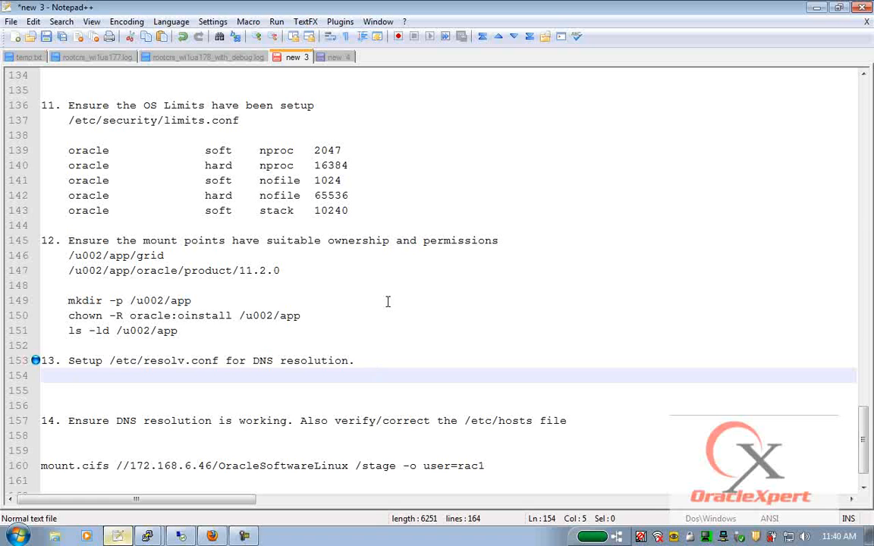
# - Log in as root to 172.168.200.1, display /etc/resolv.conf and copy its four lines
pyautogui.moveTo(508, 6)
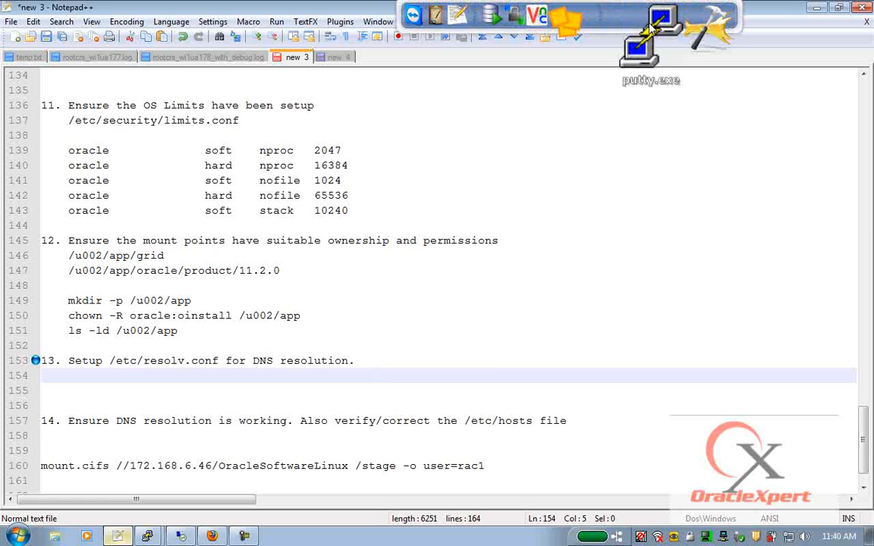
pyautogui.write('172')
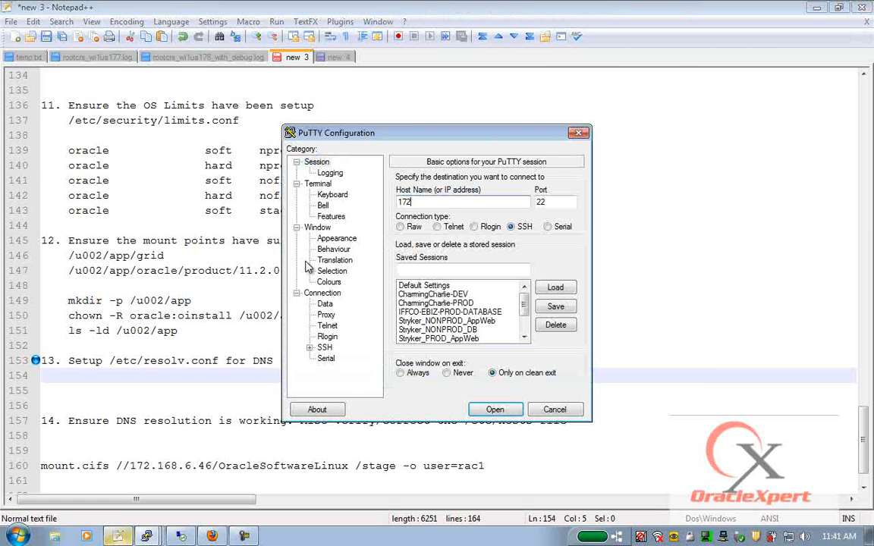
pyautogui.write('.168.200.1')
pyautogui.press('Return')
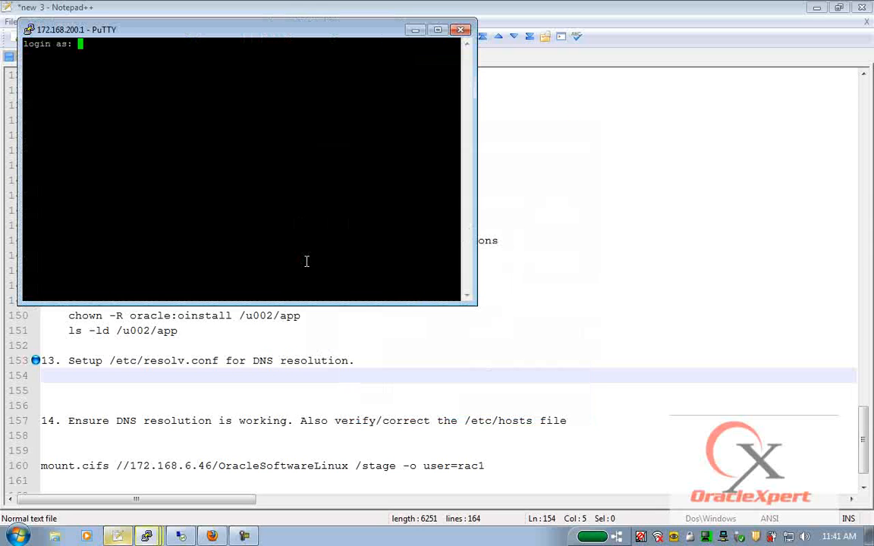
pyautogui.write('root')
pyautogui.press('Return')
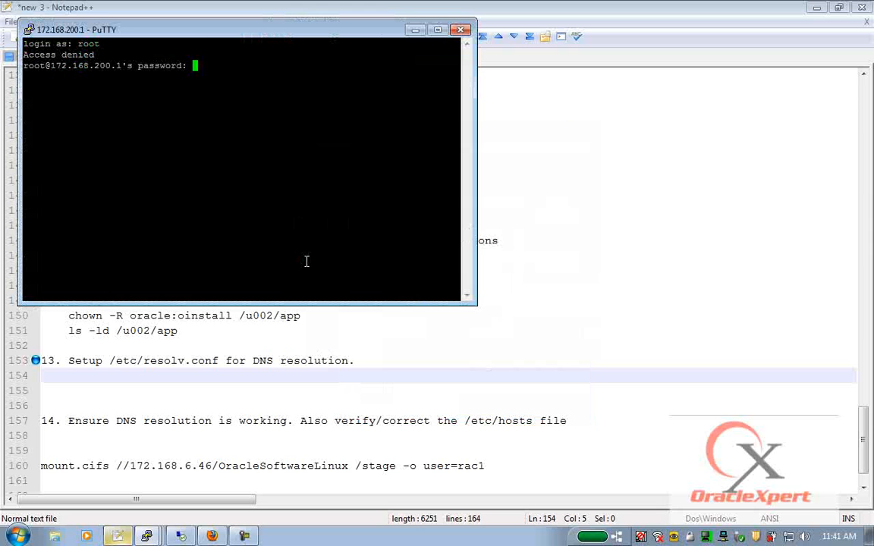
pyautogui.press('Return')
pyautogui.write('cat /etc/resolv.conf')
pyautogui.press('Return')
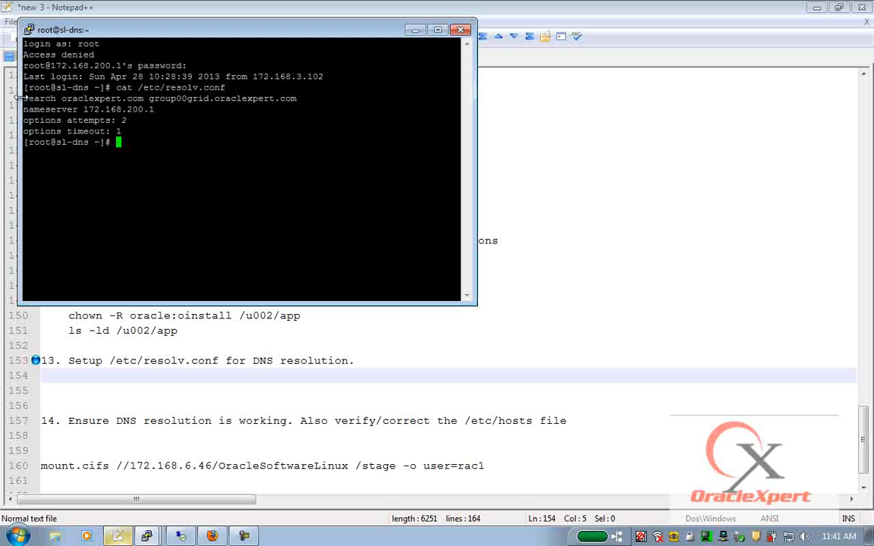
pyautogui.moveTo(24, 99); pyautogui.dragTo(121, 131)
pyautogui.press('super+c')
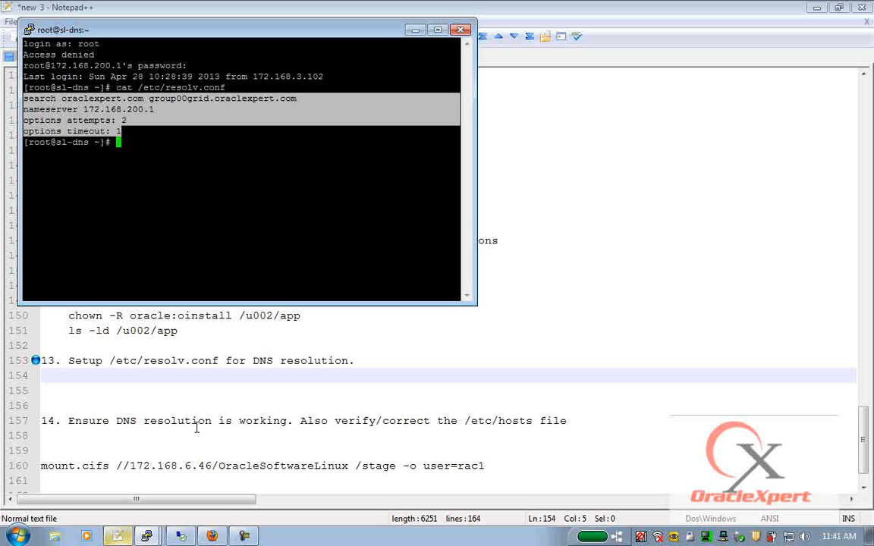
# - On sl-alpha, clear the screen and open /etc/resolv.conf in vi
pyautogui.click(133, 422)
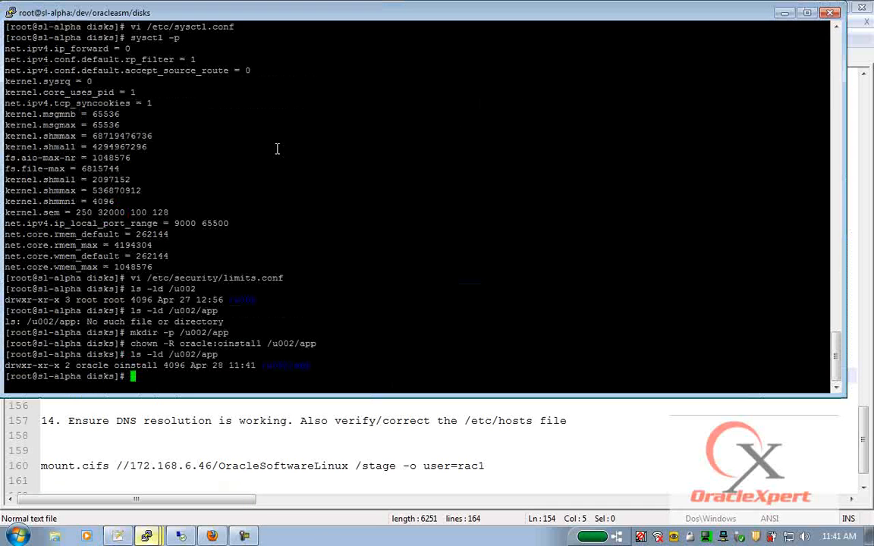
pyautogui.write('clear')
pyautogui.press('Return')
pyautogui.write('vi /etc/resolb')
pyautogui.press('BackSpace')
pyautogui.write('v.conf')
pyautogui.press('Return')
# - Replace sl-alpha's resolv.conf contents with the copied DNS lines and save with :wq
pyautogui.press('Down')
pyautogui.press('Up')
pyautogui.press('d')
pyautogui.press('d')
pyautogui.press('d')
pyautogui.press('d')
pyautogui.press('i')
pyautogui.rightClick(275, 145)
pyautogui.press('Escape')
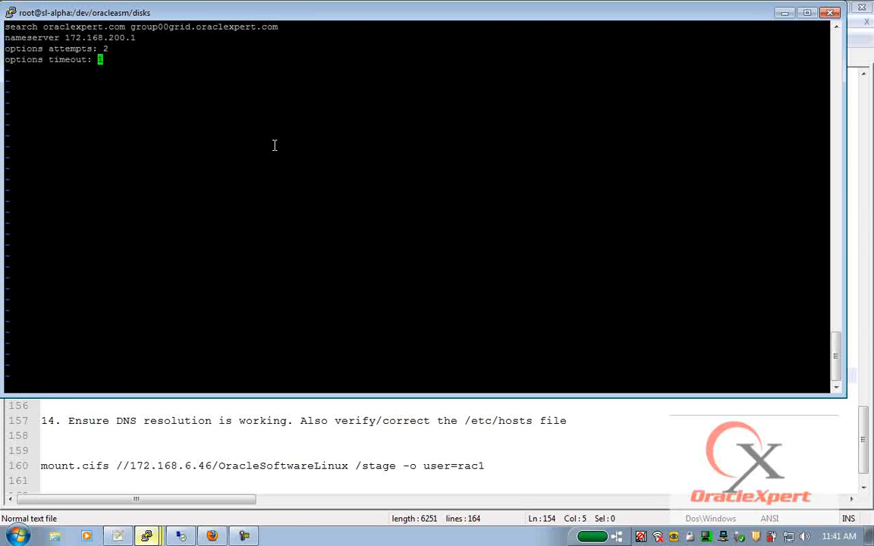
pyautogui.write(':wq')
pyautogui.press('Return')
# - On sl-beta, clear the screen and open /etc/resolv.conf in vi
pyautogui.moveTo(146, 535)
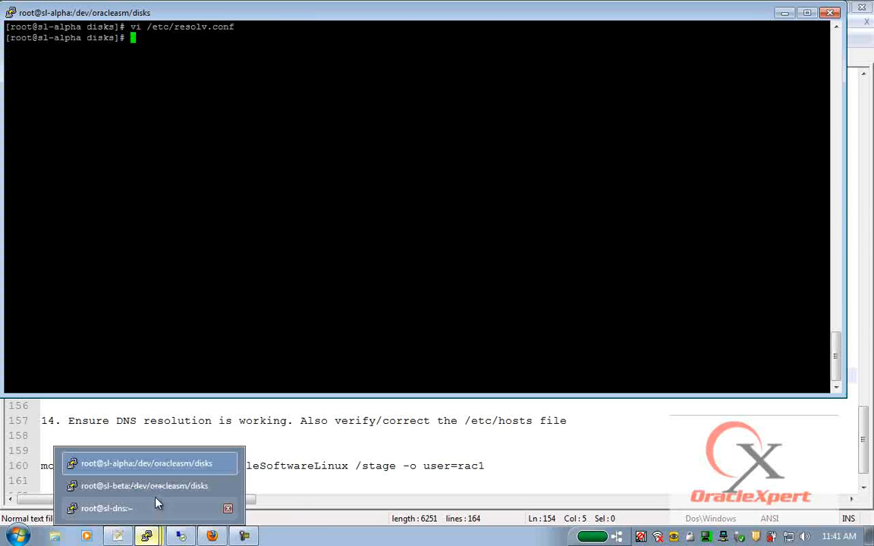
pyautogui.click(148, 487)
pyautogui.write('clear')
pyautogui.press('Return')
pyautogui.write('vi ')
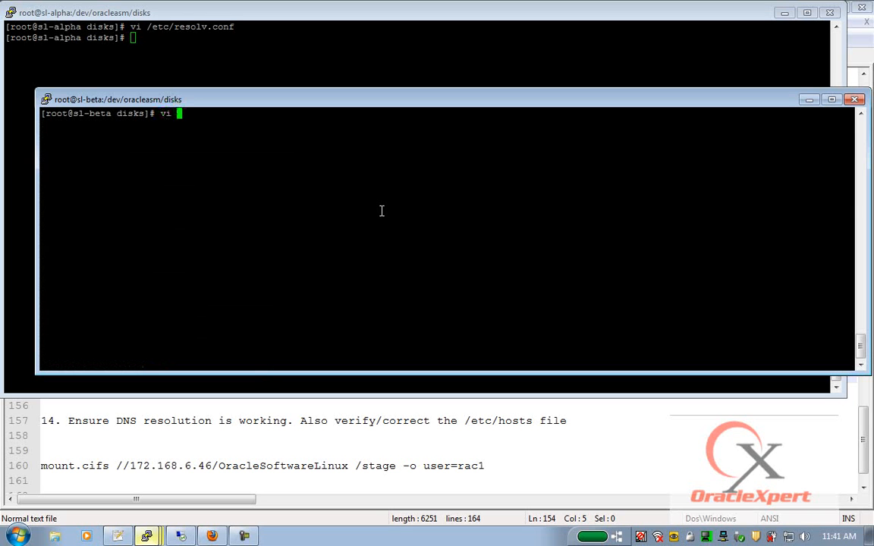
pyautogui.write('/etc/resolv.conf')
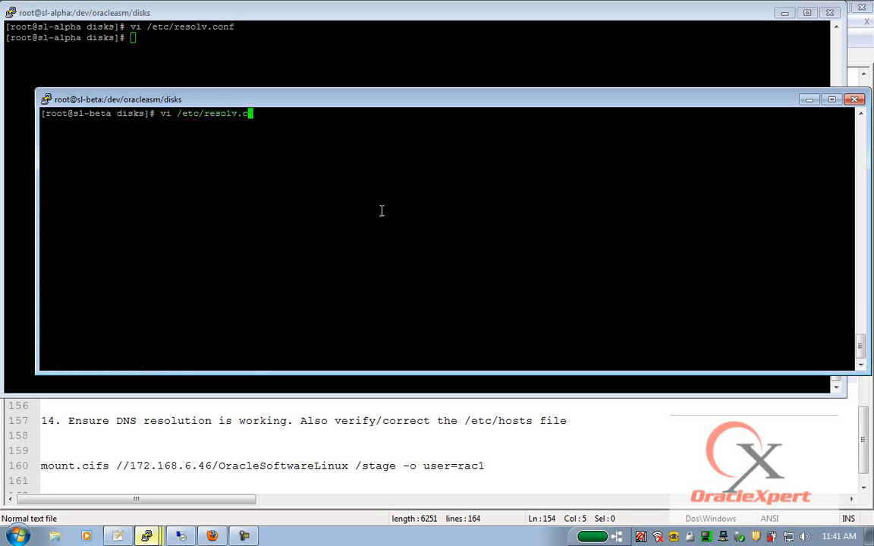
pyautogui.press('Return')
# - Replace sl-beta's resolv.conf contents with the copied DNS lines and save with :wq
pyautogui.press('d')
pyautogui.press('d')
pyautogui.press('d')
pyautogui.press('d')
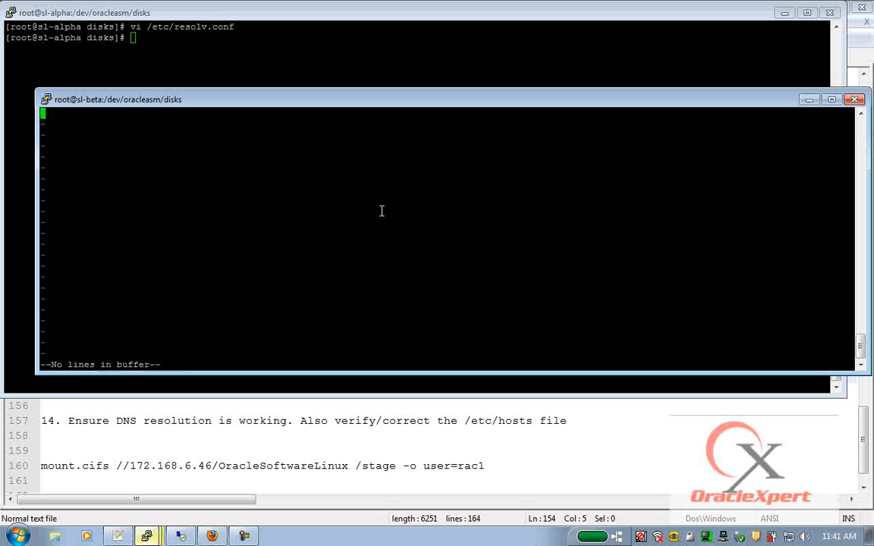
pyautogui.press('i')
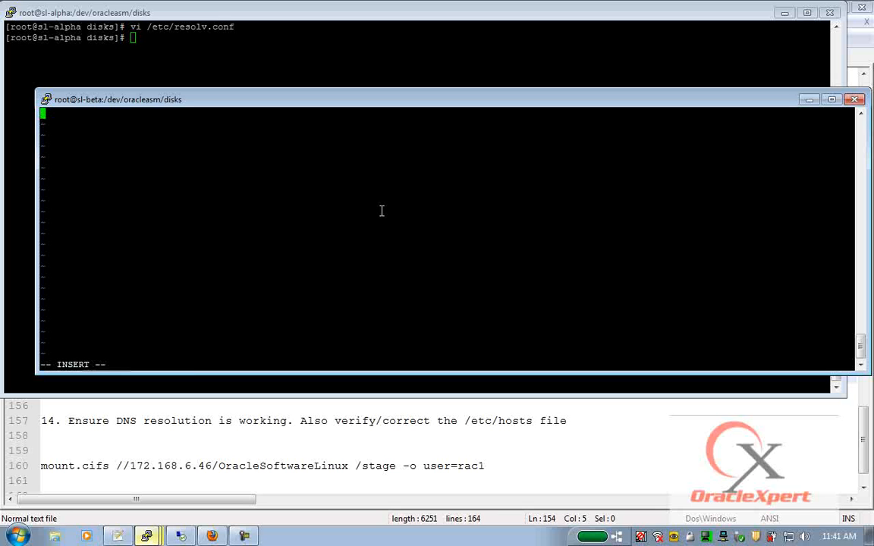
pyautogui.rightClick(381, 210)
pyautogui.press('Escape')
pyautogui.write(':wq')
pyautogui.press('Return')
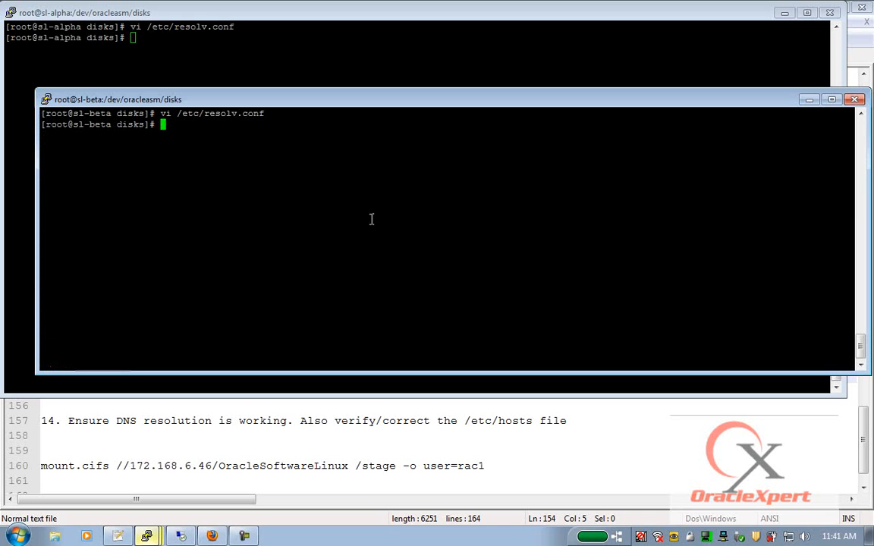
pyautogui.hotkey('alt', 'Tab')
pyautogui.click(167, 425)
# - Paste the search, nameserver 172.168.200.1 and options lines under item 13, indent them, remove the extra blank line
pyautogui.click(150, 375)
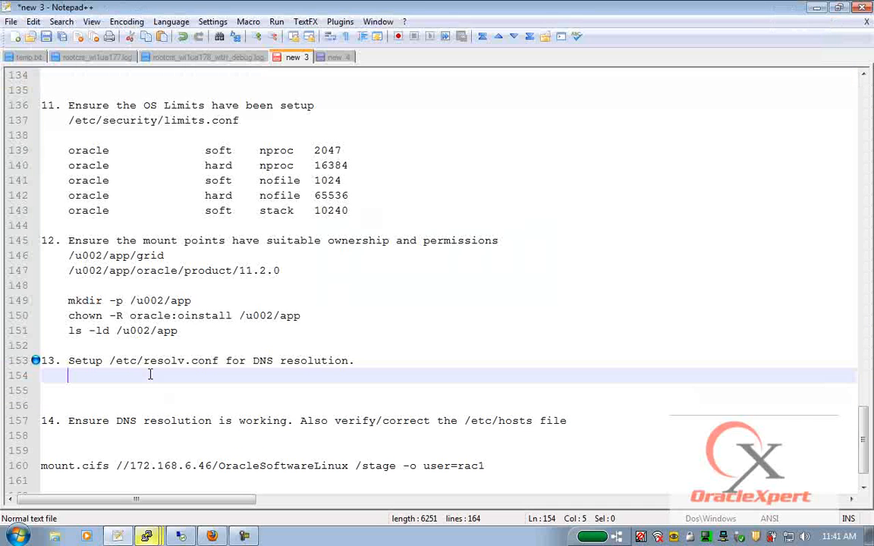
pyautogui.click(41, 375)
pyautogui.hotkey('ctrl', 'v')
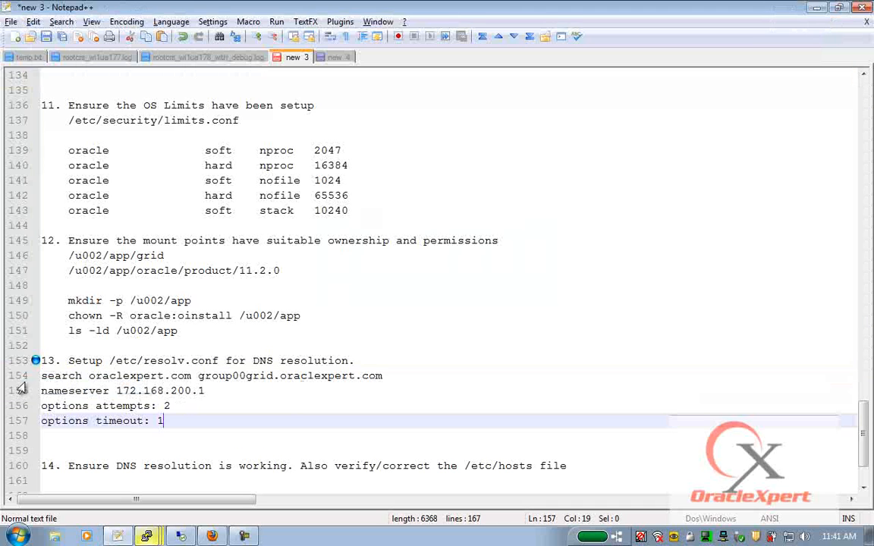
pyautogui.moveTo(42, 376); pyautogui.dragTo(43, 429)
pyautogui.press('Tab')
pyautogui.click(130, 451)
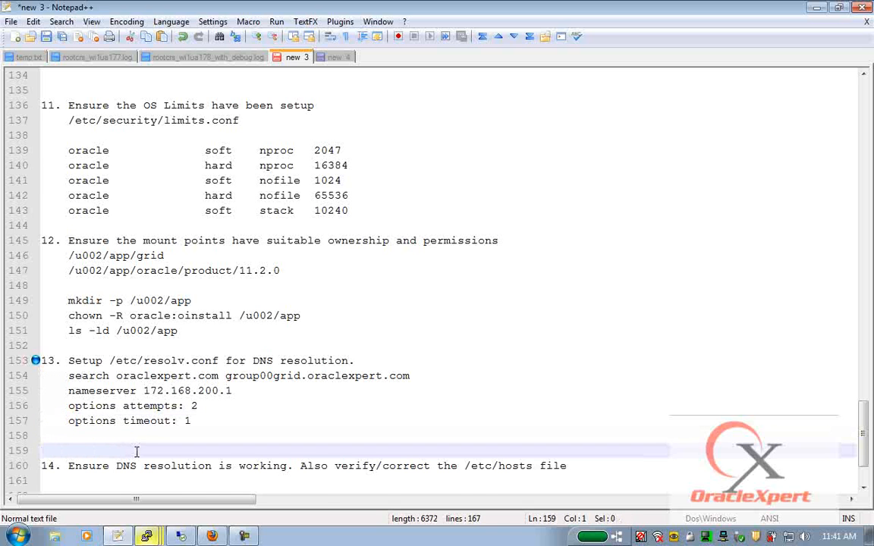
pyautogui.press('BackSpace')
pyautogui.scroll(-2, 153, 384)
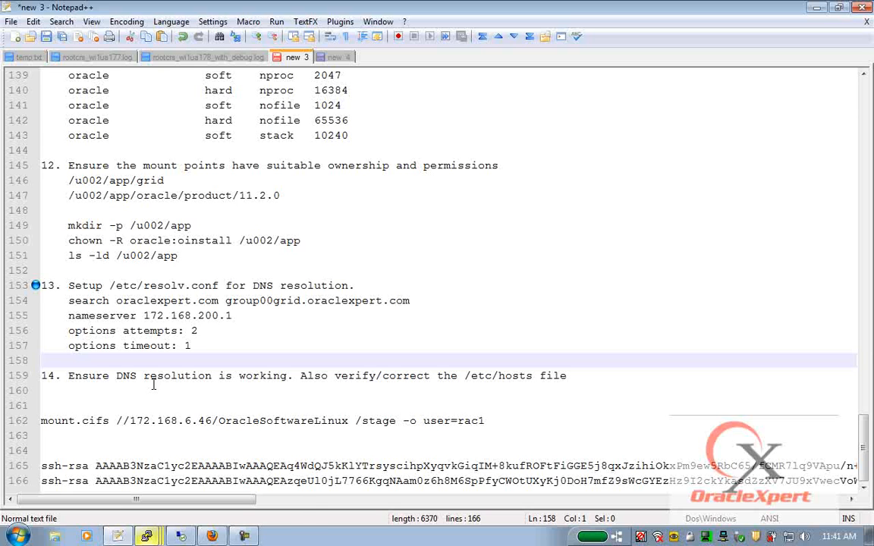
# - On sl-alpha, open /etc/hosts in vi and duplicate the sl-alpha host line
pyautogui.moveTo(151, 536)
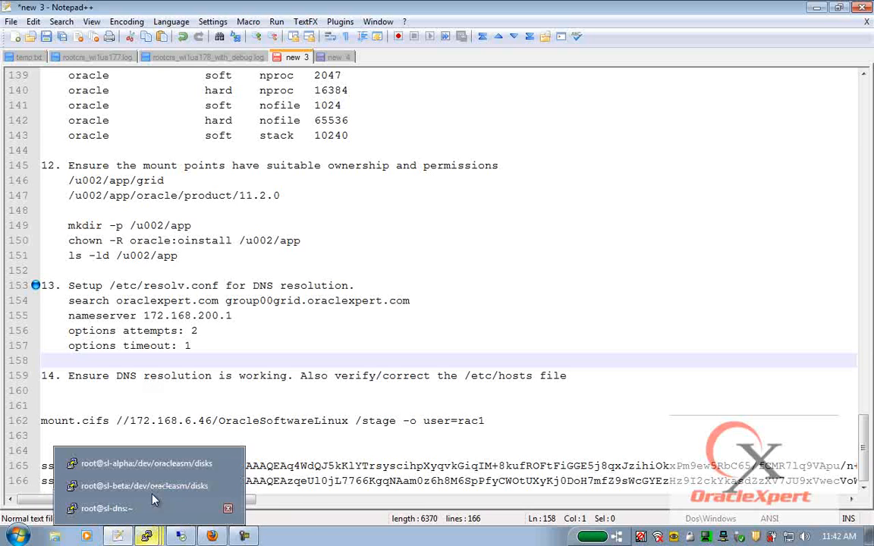
pyautogui.click(139, 419)
pyautogui.write('vi /etc/hosts')
pyautogui.press('Return')
pyautogui.press('Down')
pyautogui.press('Down')
pyautogui.press('y')
pyautogui.press('y')
pyautogui.press('p')
# - Edit the copy to 172.168.200.4 sl-beta.oraclexpert.com sl-beta and save with :wq
pyautogui.press('Right')
pyautogui.press('Right')
pyautogui.press('Right')
pyautogui.press('Right')
pyautogui.press('Right')
pyautogui.press('Right')
pyautogui.press('Right')
pyautogui.press('Right')
pyautogui.press('Right')
pyautogui.press('Right')
pyautogui.press('Right')
pyautogui.press('Right')
pyautogui.press('Right')
pyautogui.press('Right')
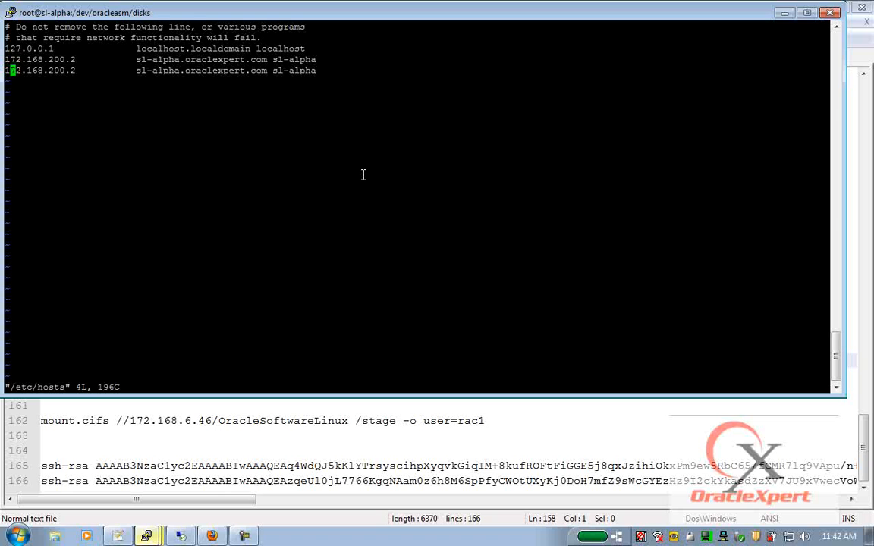
pyautogui.press('Left')
pyautogui.press('Left')
pyautogui.press('Left')
pyautogui.press('Left')
pyautogui.press('Left')
pyautogui.press('Left')
pyautogui.press('Left')
pyautogui.press('Left')
pyautogui.press('Left')
pyautogui.press('Left')
pyautogui.press('Left')
pyautogui.press('Left')
pyautogui.press('r')
pyautogui.press('4')
pyautogui.press('Right')
pyautogui.press('Right')
pyautogui.press('Right')
pyautogui.press('Right')
pyautogui.press('Right')
pyautogui.press('Right')
pyautogui.press('Right')
pyautogui.press('Right')
pyautogui.press('Right')
pyautogui.press('Right')
pyautogui.press('Right')
pyautogui.press('Right')
pyautogui.press('Right')
pyautogui.press('Right')
pyautogui.press('Right')
pyautogui.write('cwbeta')
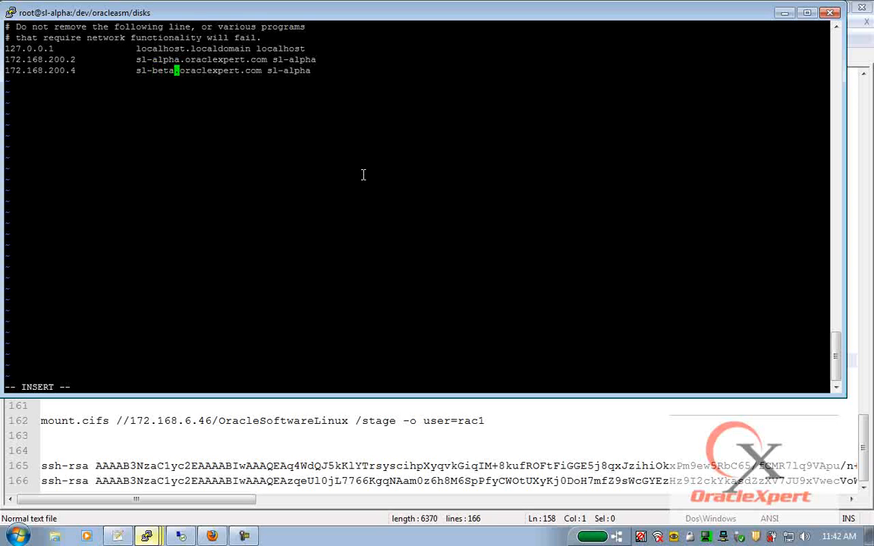
pyautogui.press('Escape')
pyautogui.press('Right')
pyautogui.press('Right')
pyautogui.press('Right')
pyautogui.press('Right')
pyautogui.press('Right')
pyautogui.press('Right')
pyautogui.press('Right')
pyautogui.press('Right')
pyautogui.press('Right')
pyautogui.press('Right')
pyautogui.press('Right')
pyautogui.press('Right')
pyautogui.press('Right')
pyautogui.press('Right')
pyautogui.press('Right')
pyautogui.press('Right')
pyautogui.press('Right')
pyautogui.press('Right')
pyautogui.press('Right')
pyautogui.press('Right')
pyautogui.write('cw')
pyautogui.write('beta')
pyautogui.press('Escape')
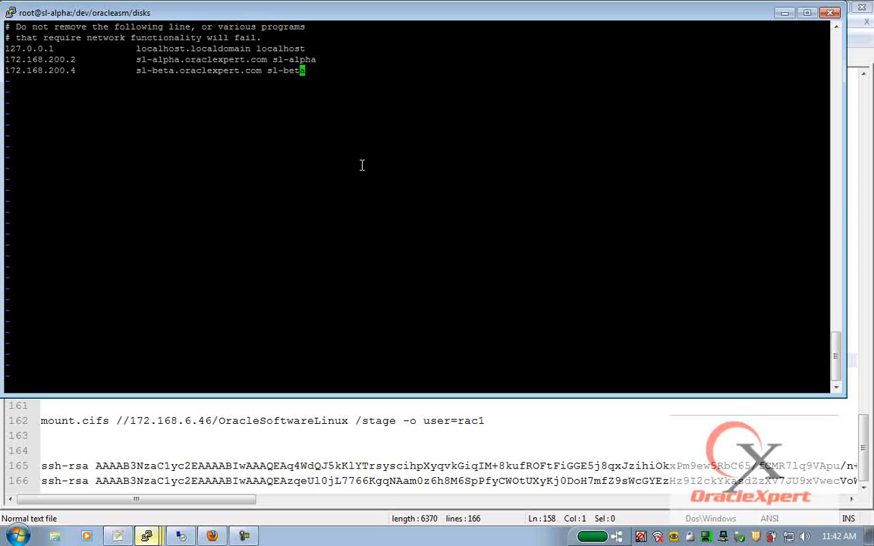
pyautogui.write(':wq')
pyautogui.press('Return')
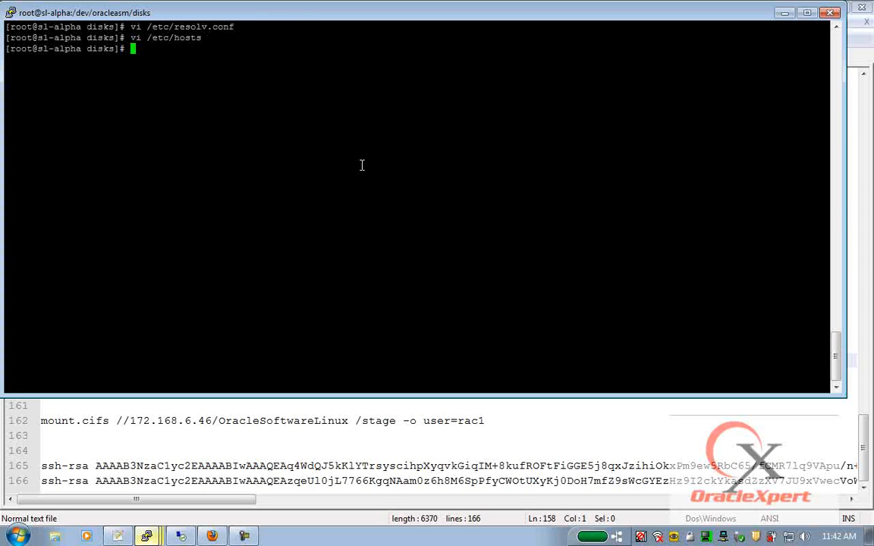
# - Run nslookup for sl-gamma, sl-beta and group00-scan.oraclexpert.com
pyautogui.write('nslookup sl-gamma')
pyautogui.press('Return')
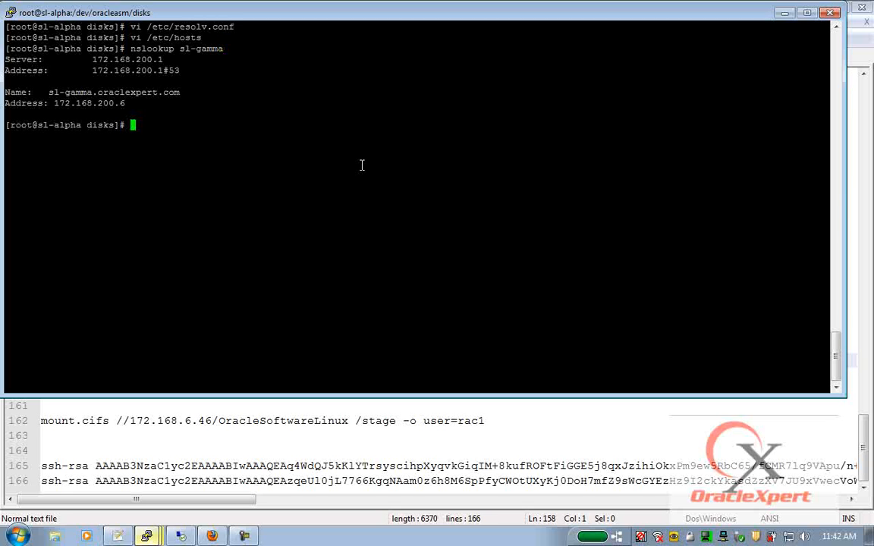
pyautogui.press('Up')
pyautogui.press('BackSpace')
pyautogui.press('BackSpace')
pyautogui.press('BackSpace')
pyautogui.press('BackSpace')
pyautogui.press('BackSpace')
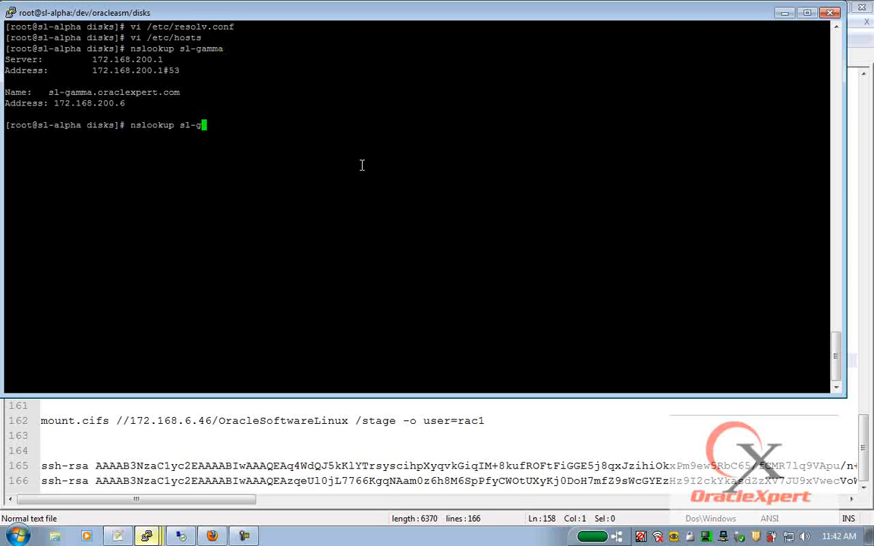
pyautogui.write('beta')
pyautogui.press('Return')
pyautogui.press('Up')
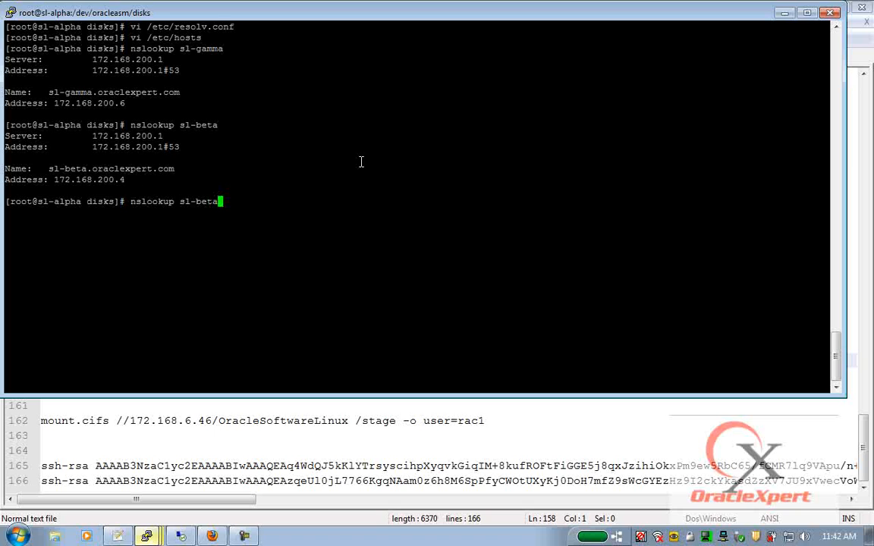
pyautogui.press('BackSpace')
pyautogui.press('BackSpace')
pyautogui.press('BackSpace')
pyautogui.press('BackSpace')
pyautogui.press('BackSpace')
pyautogui.press('BackSpace')
pyautogui.press('BackSpace')
pyautogui.write('grcup00-scan.oraclexpert.com')
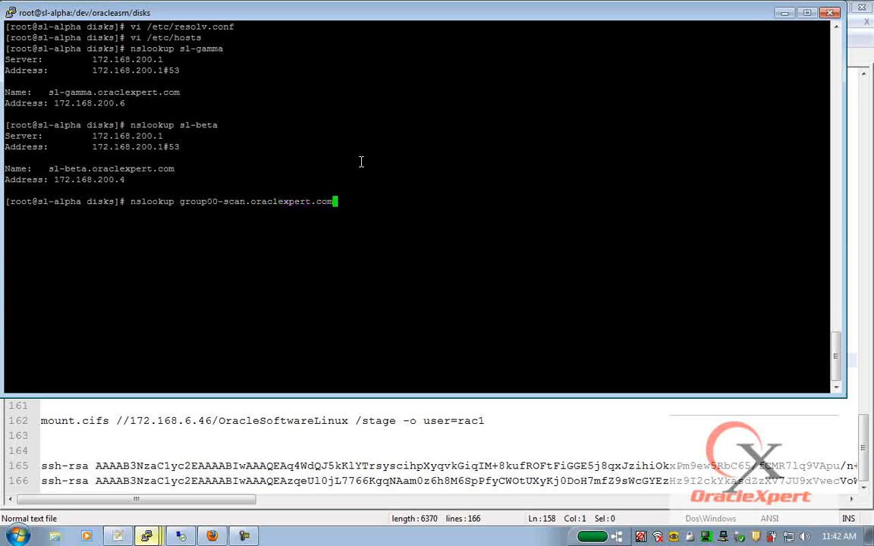
pyautogui.press('Return')
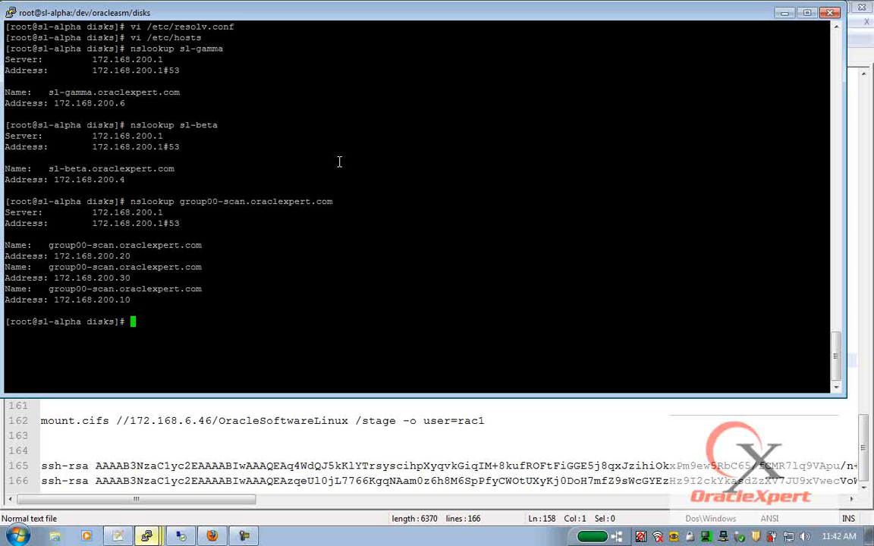
pyautogui.hotkey('alt', 'Tab')
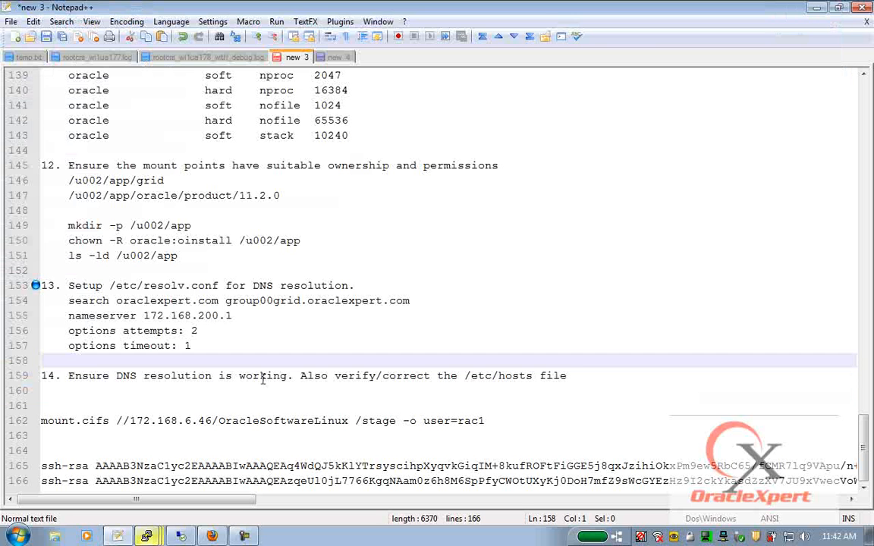
# - Insert blank lines after line 22 under item 4's CTSSD notes and indent the new line
pyautogui.scroll(20, 263, 380)
pyautogui.scroll(7, 263, 374)
pyautogui.scroll(3, 263, 372)
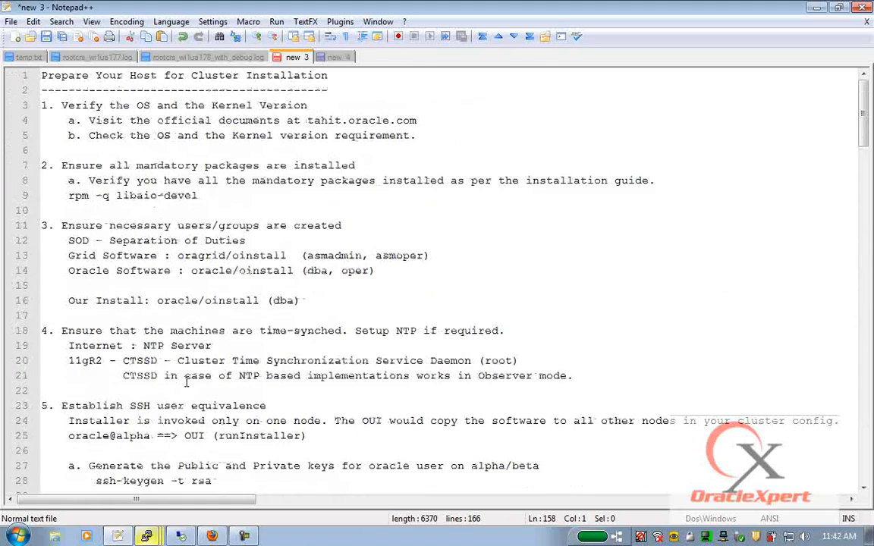
pyautogui.click(163, 390)
pyautogui.press('Return')
pyautogui.press('Return')
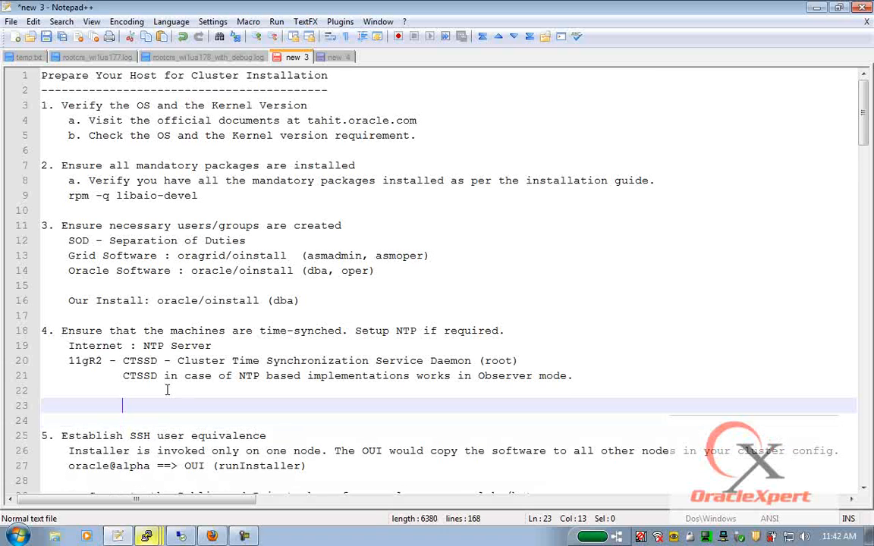
pyautogui.press('Up')
pyautogui.press('Up')
pyautogui.press('Left')
pyautogui.press('Return')
pyautogui.press('Tab')
pyautogui.click(147, 537)
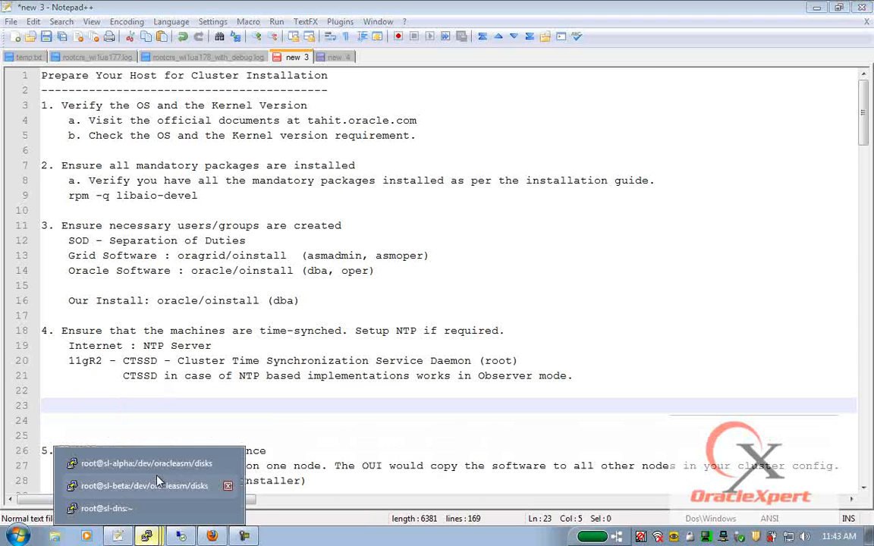
pyautogui.click(129, 463)
# - As oracle, run date && ssh oracle@sl-beta date, then launch VMware vSphere Client
pyautogui.write('su - oracle')
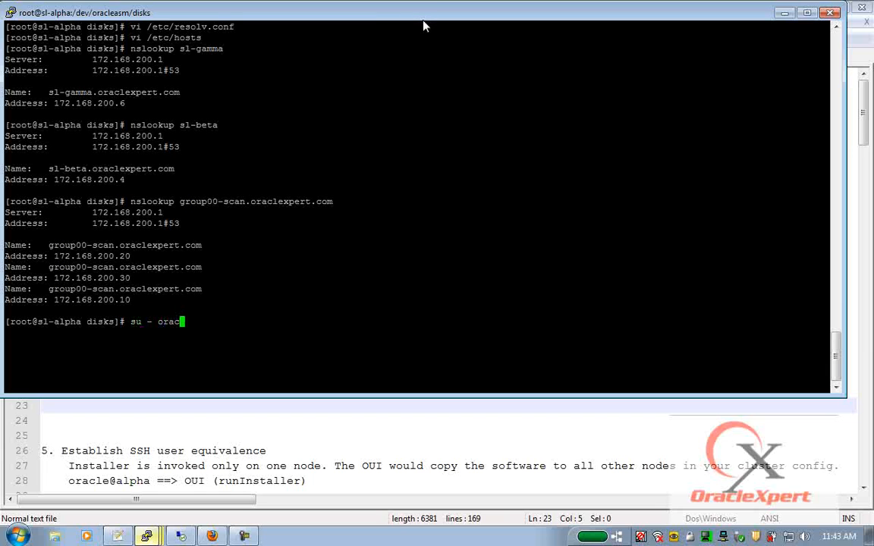
pyautogui.press('Return')
pyautogui.write('date ')
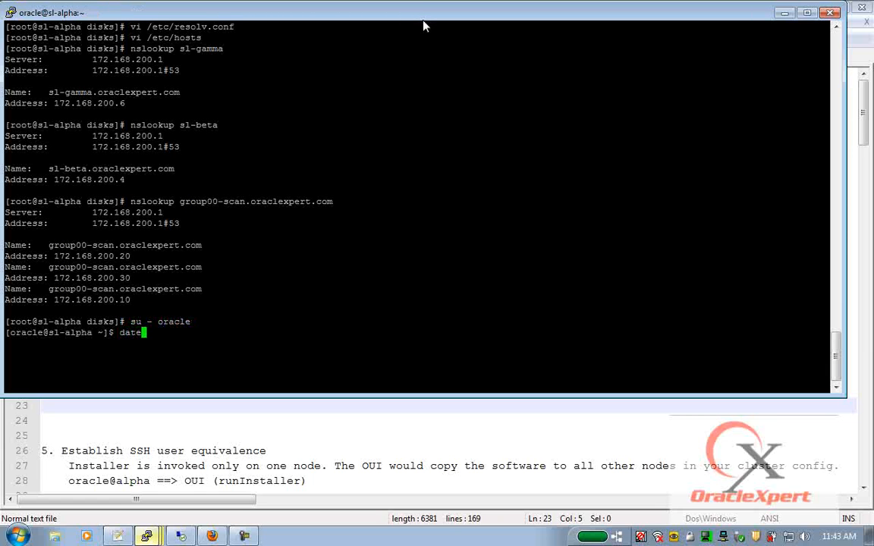
pyautogui.write('&& ssh oracle@')
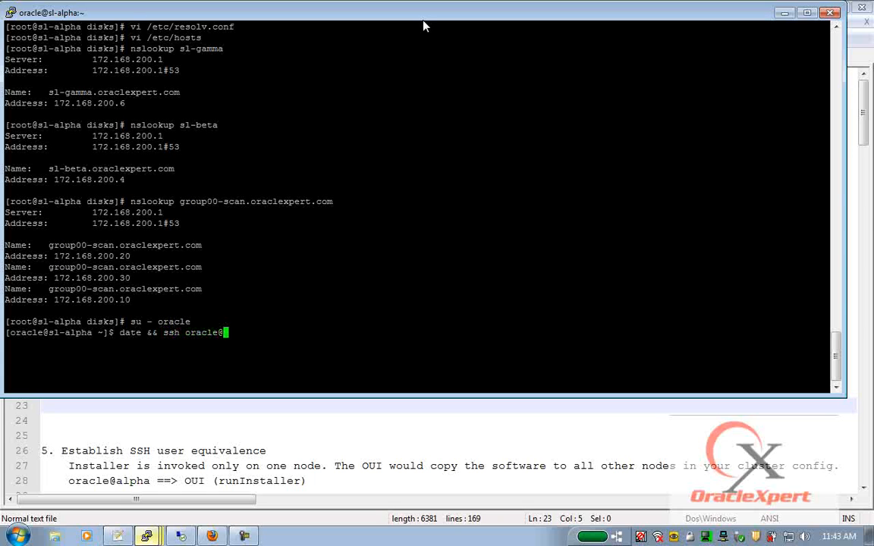
pyautogui.write('sl-beta date')
pyautogui.press('Return')
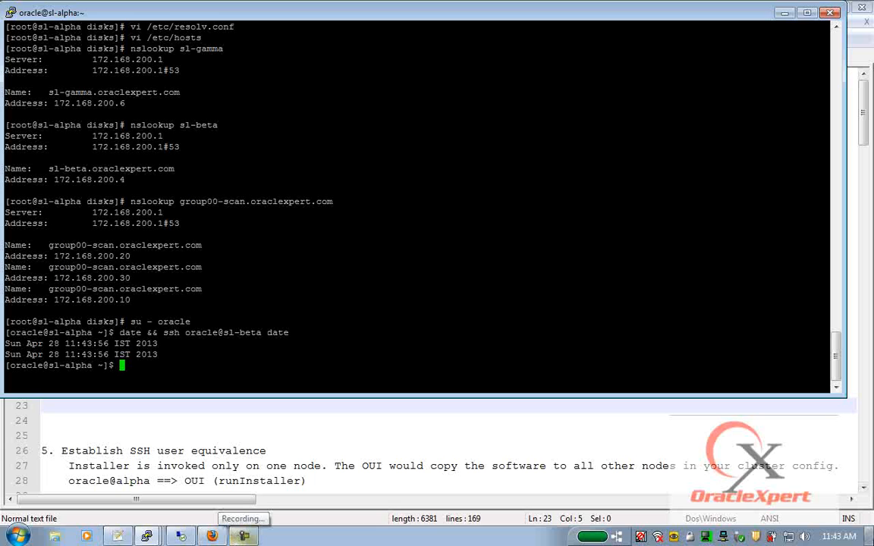
pyautogui.click(870, 536)
pyautogui.doubleClick(136, 88)
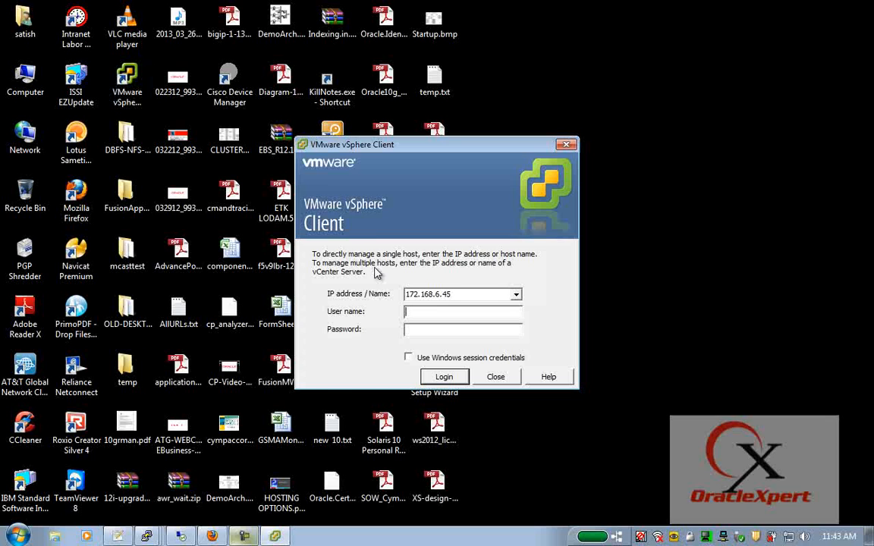
# - Close the vSphere login window and copy the date-check output from the sl-alpha terminal
pyautogui.click(506, 377)
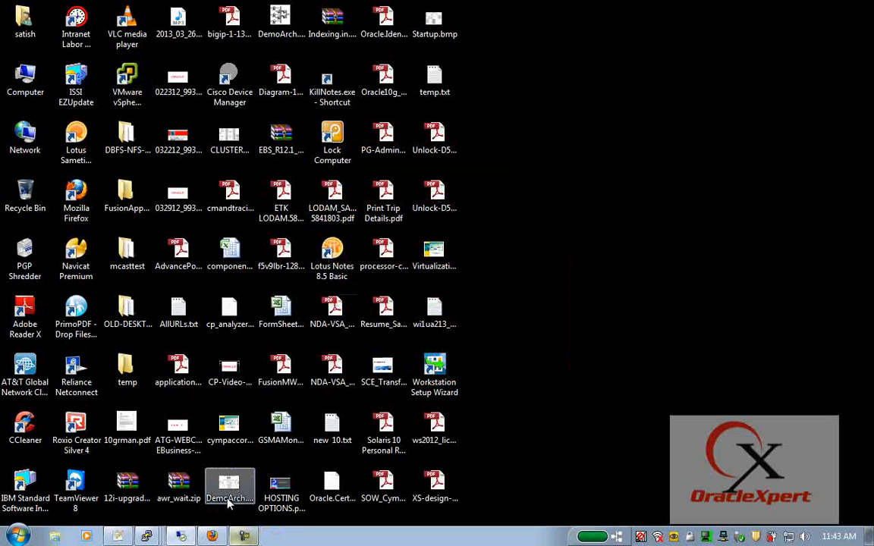
pyautogui.moveTo(151, 538)
pyautogui.click(144, 464)
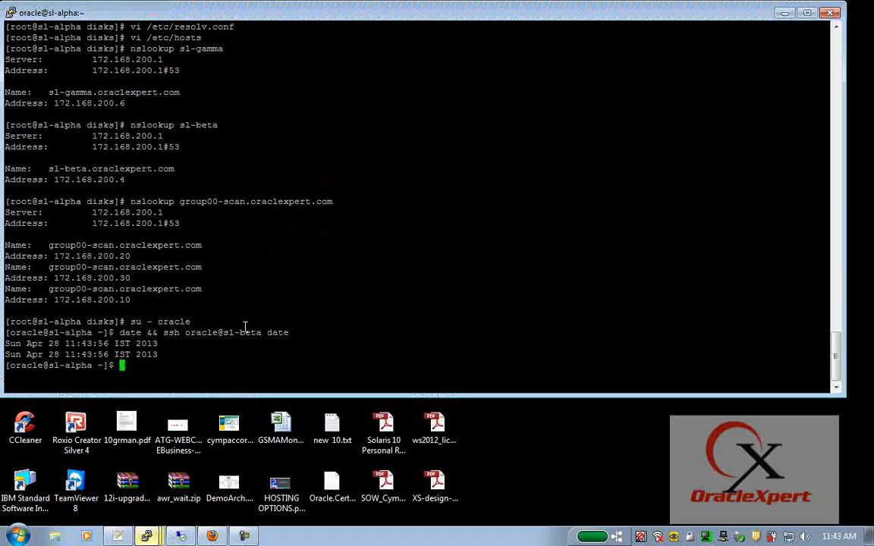
pyautogui.moveTo(165, 352); pyautogui.dragTo(3, 326)
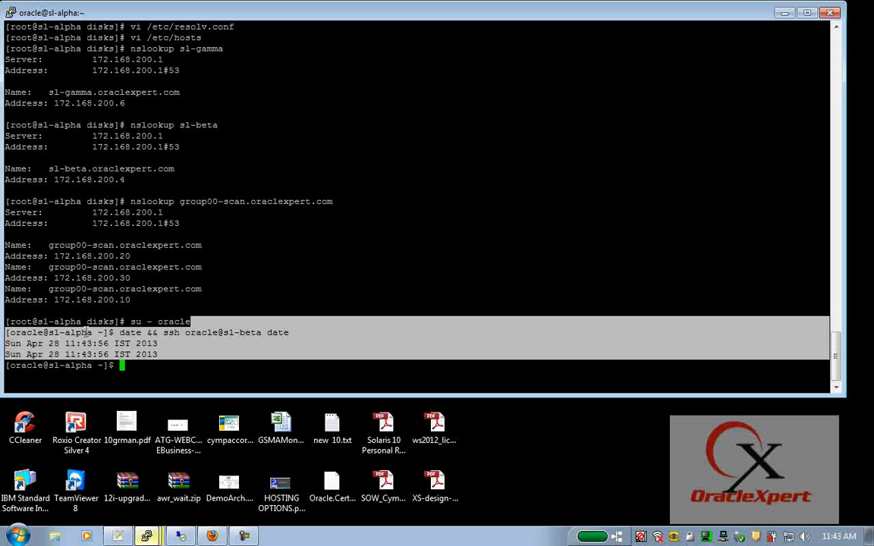
pyautogui.click(213, 536)
pyautogui.click(213, 536)
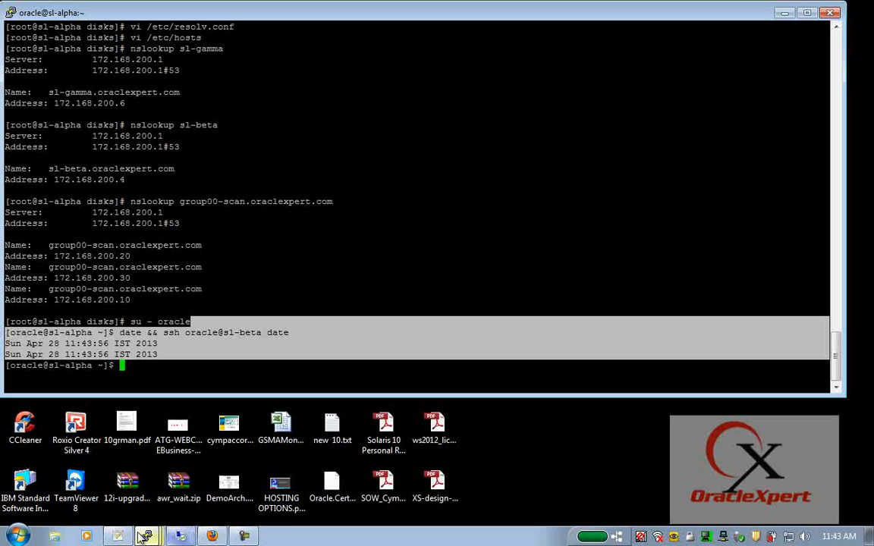
# - Add the line 'date && ssh oracle@sl-beta date' to the setup notes
pyautogui.click(117, 536)
pyautogui.scroll(-5, 232, 415)
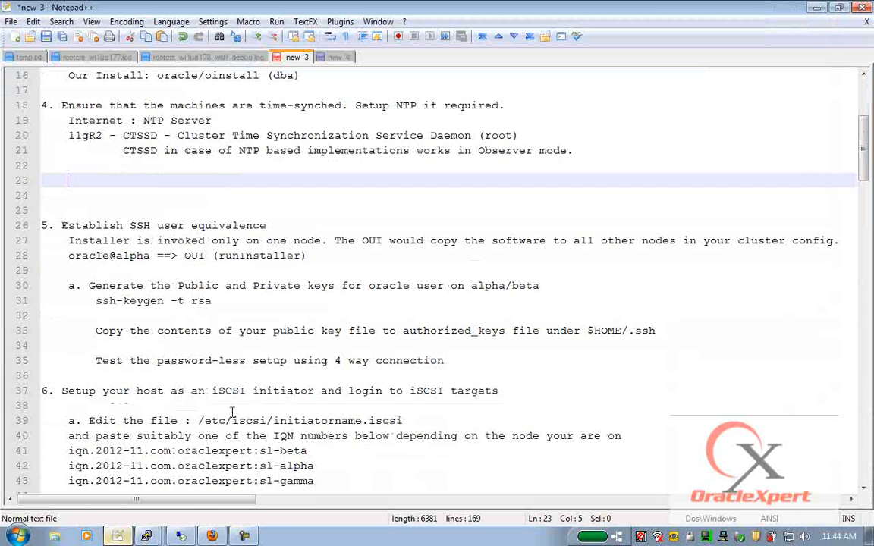
pyautogui.write('date && ssh oracle@sl-beta date')
# - Start saving the install notes with Ctrl+S, then cancel the save
pyautogui.scroll(-1, 234, 392)
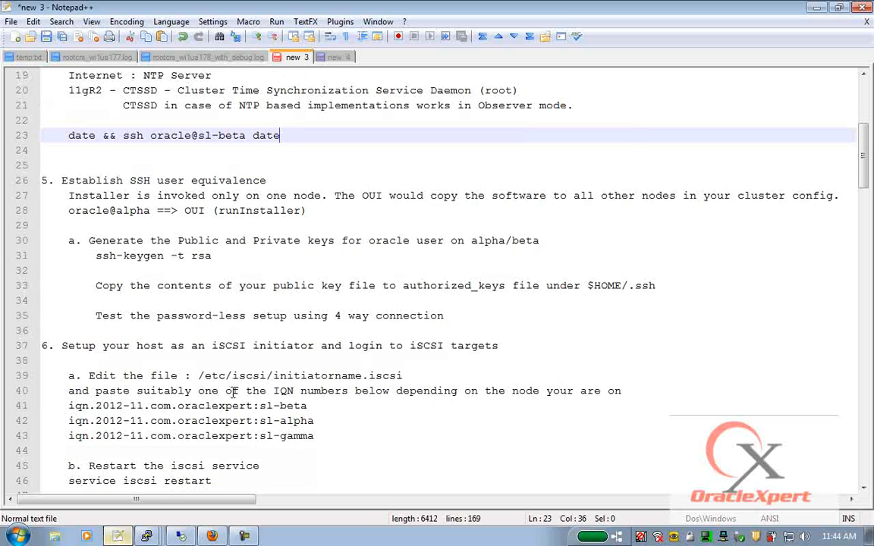
pyautogui.hotkey('ctrl', 's')
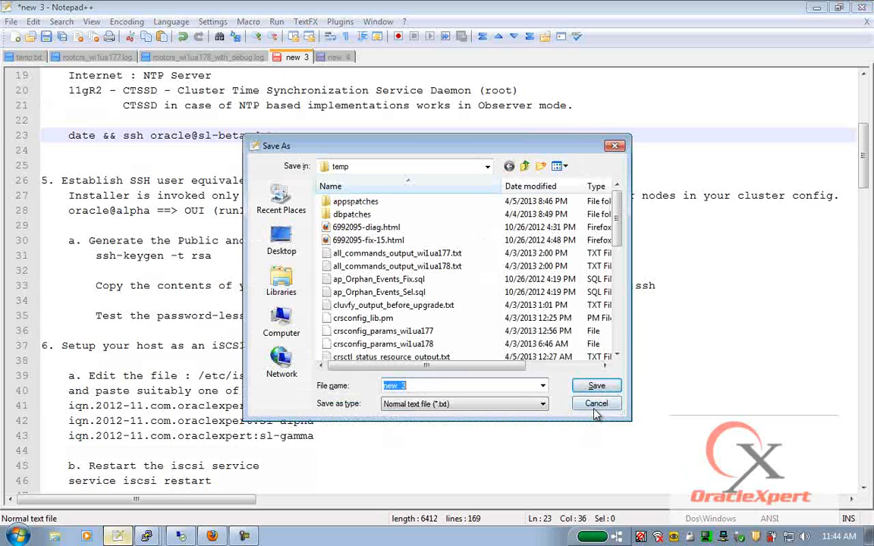
pyautogui.click(597, 406)
# - Add an indented 'nslookup' line at line 163 followed by blank lines, then show the 'new 4' notes
pyautogui.scroll(-20, 468, 395)
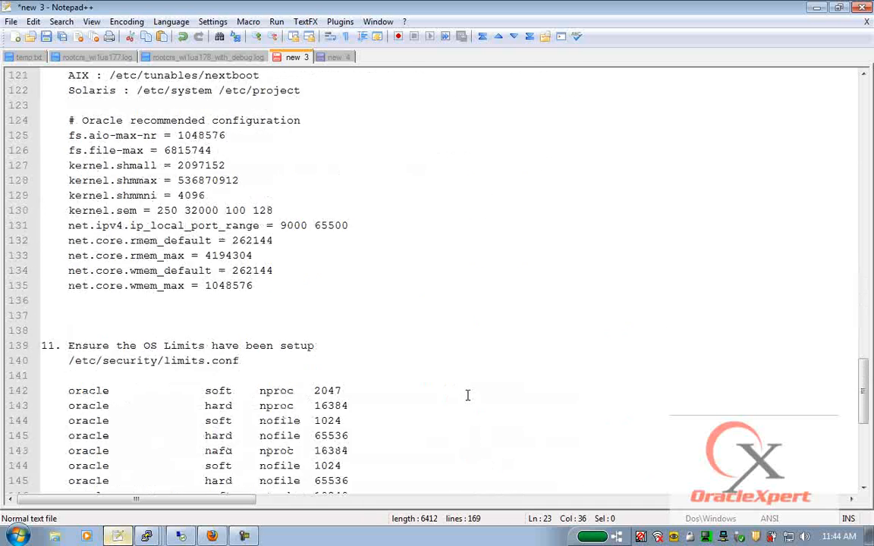
pyautogui.click(199, 389)
pyautogui.press('Tab')
pyautogui.write('nslookup')
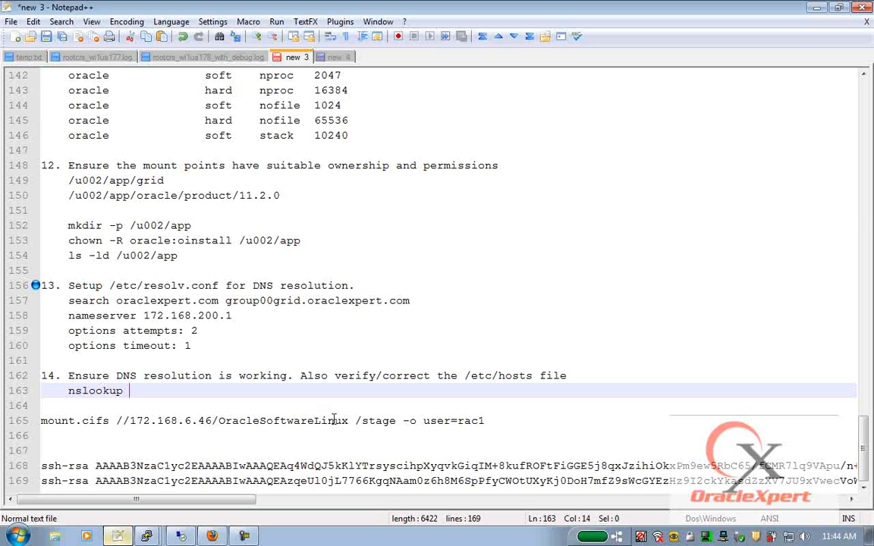
pyautogui.press('Return')
pyautogui.press('Return')
pyautogui.press('Return')
pyautogui.press('Return')
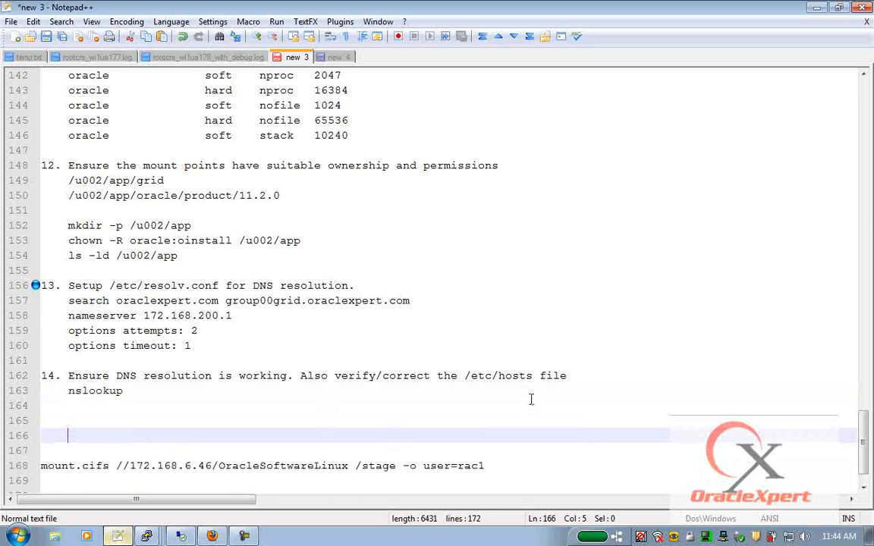
pyautogui.scroll(1, 531, 399)
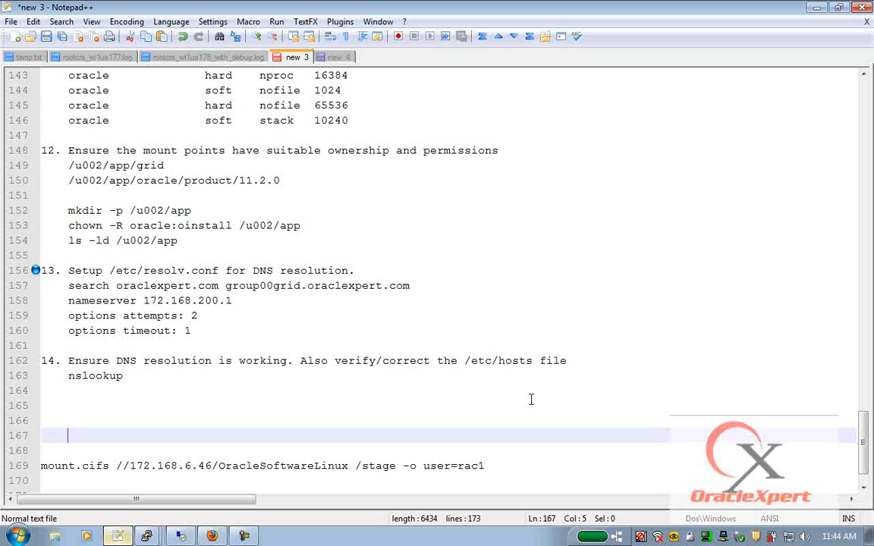
pyautogui.scroll(-1, 513, 372)
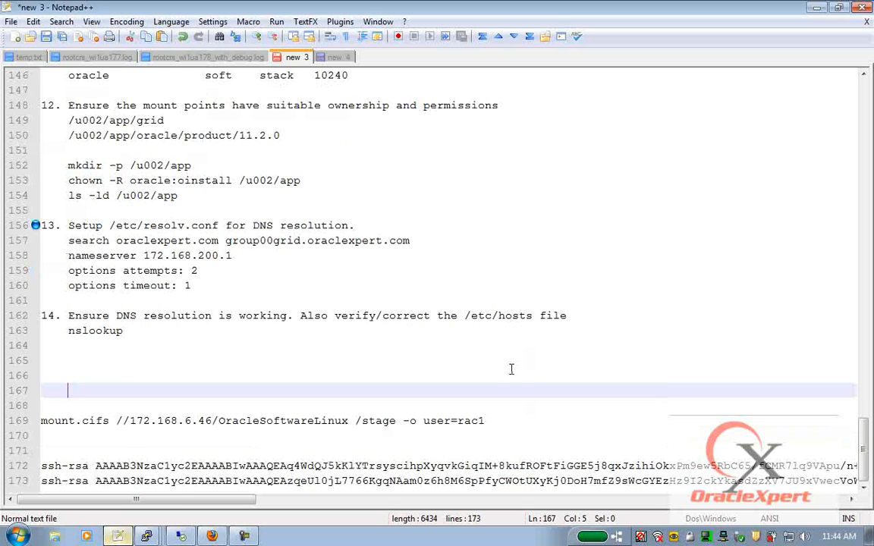
pyautogui.click(62, 361)
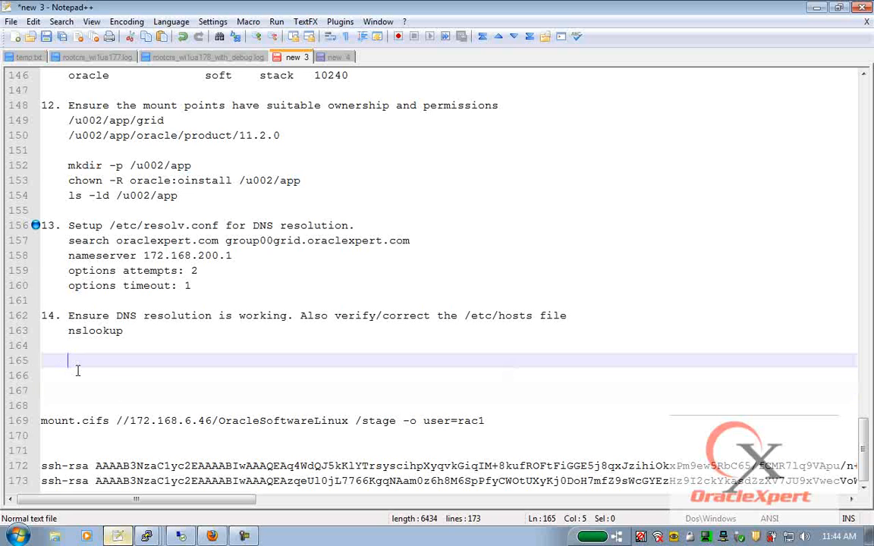
pyautogui.click(332, 59)
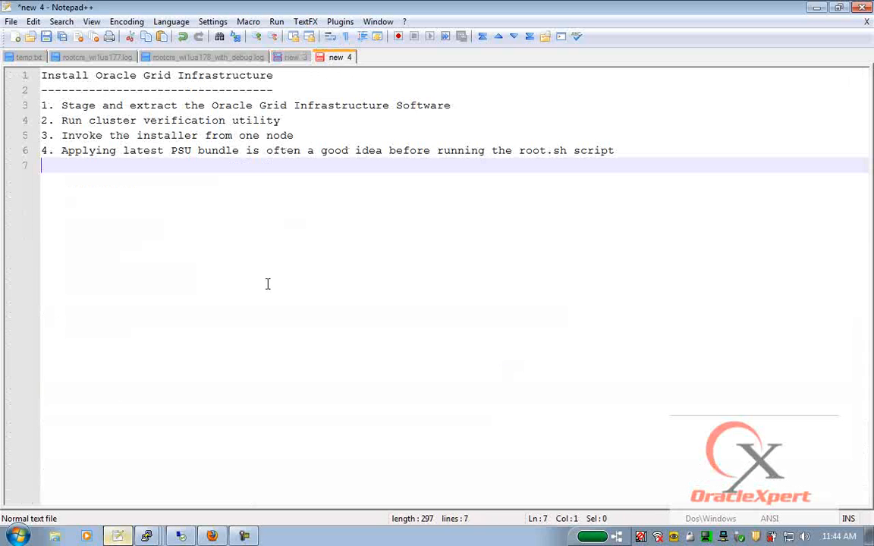
# - Type the question 'When should I install Grid Infra?' below the four install steps
pyautogui.press('Return')
pyautogui.press('Return')
pyautogui.press('Return')
pyautogui.press('Return')
pyautogui.write('=')
pyautogui.press('BackSpace')
pyautogui.write('When should you i')
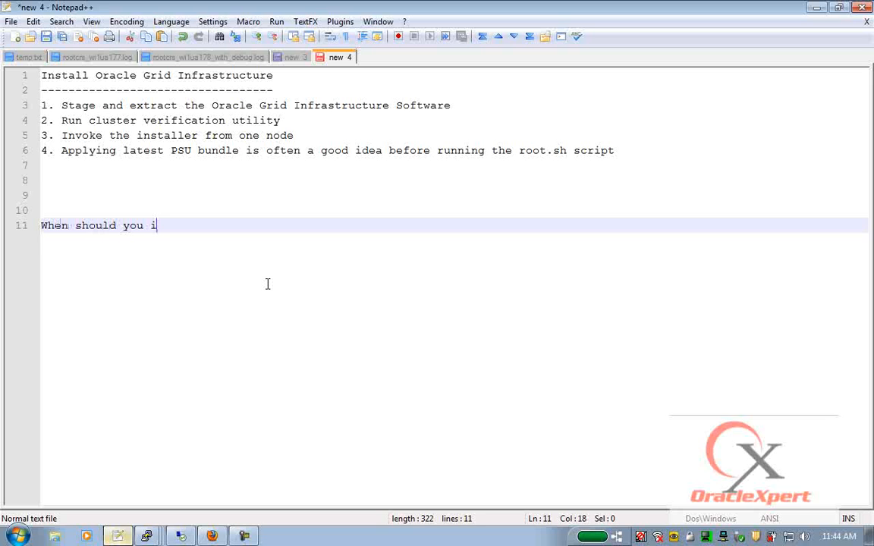
pyautogui.press('BackSpace')
pyautogui.press('BackSpace')
pyautogui.press('BackSpace')
pyautogui.press('BackSpace')
pyautogui.write('I install Grid Ingf')
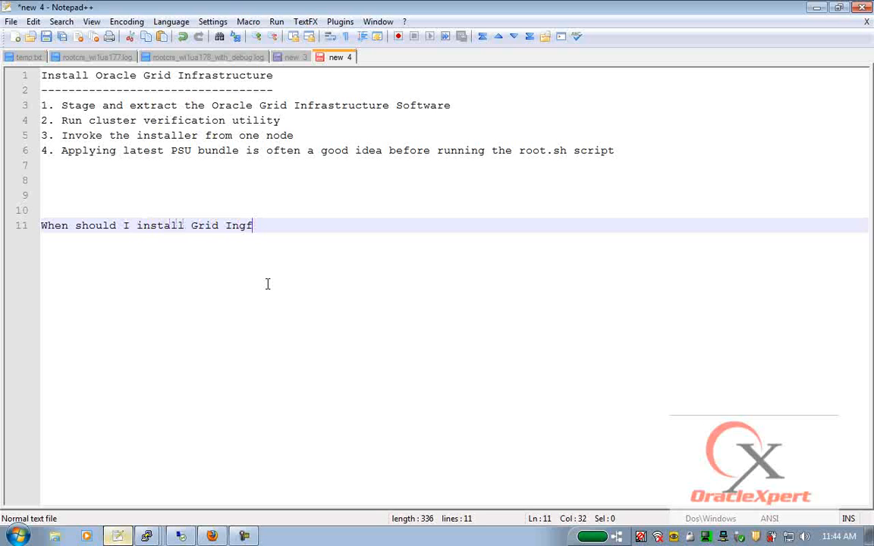
pyautogui.press('BackSpace')
pyautogui.press('BackSpace')
pyautogui.write('fra?')
# - Add the line 'If you need any of the following you would need GI Software'
pyautogui.press('Return')
pyautogui.write('1. If')
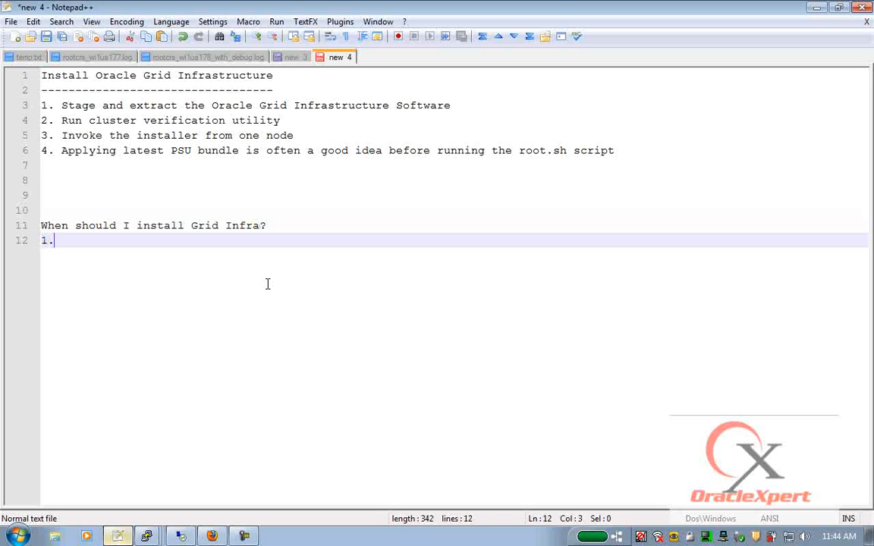
pyautogui.press('BackSpace')
pyautogui.press('BackSpace')
pyautogui.press('BackSpace')
pyautogui.press('BackSpace')
pyautogui.press('BackSpace')
pyautogui.press('BackSpace')
pyautogui.write('If you ne')
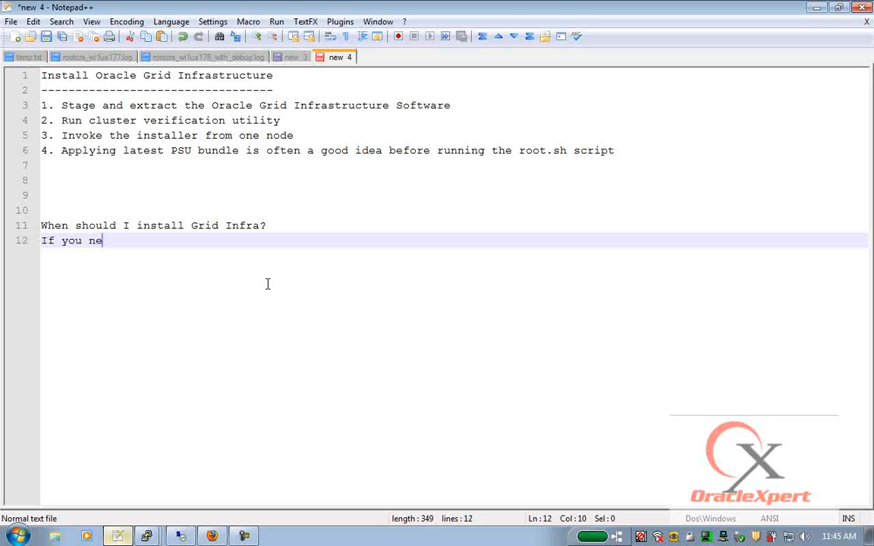
pyautogui.write('ed any o')
pyautogui.write('f the foll')
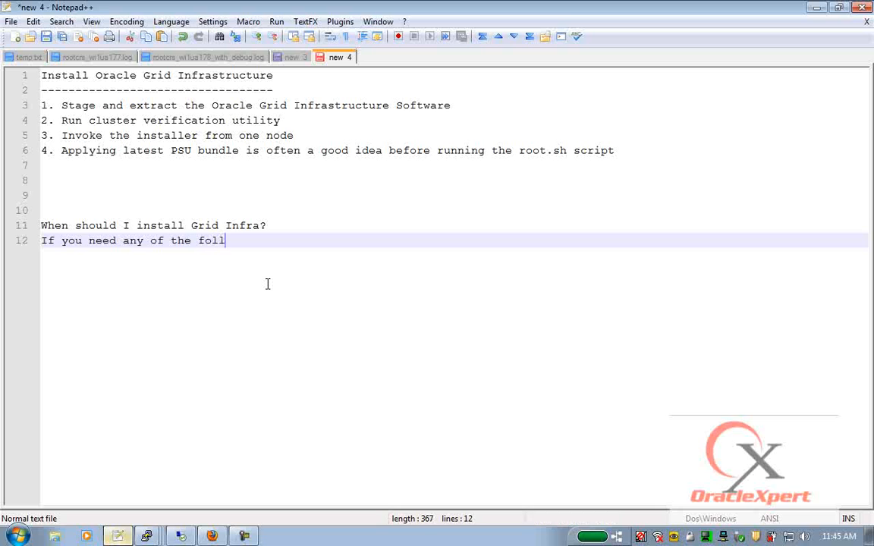
pyautogui.write('owing you woul')
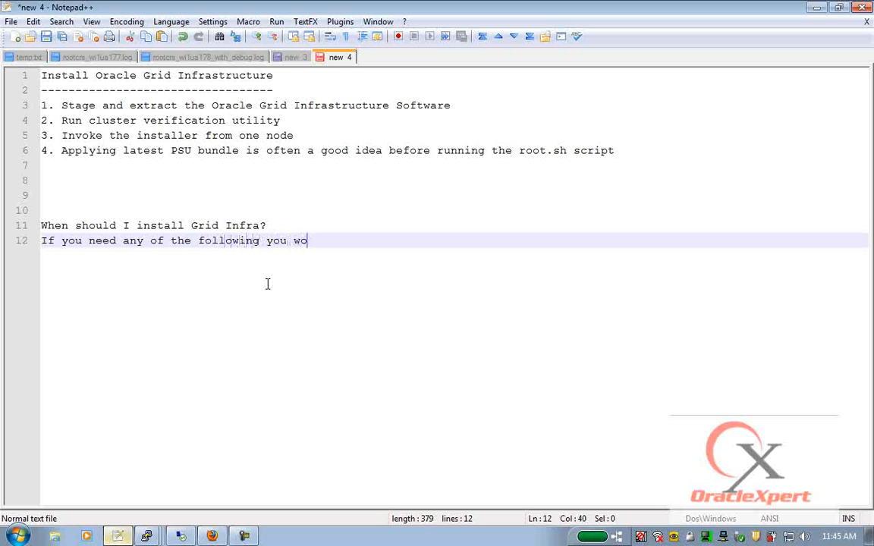
pyautogui.press('BackSpace')
pyautogui.write('d need GIU')
pyautogui.press('BackSpace')
pyautogui.write('Software')
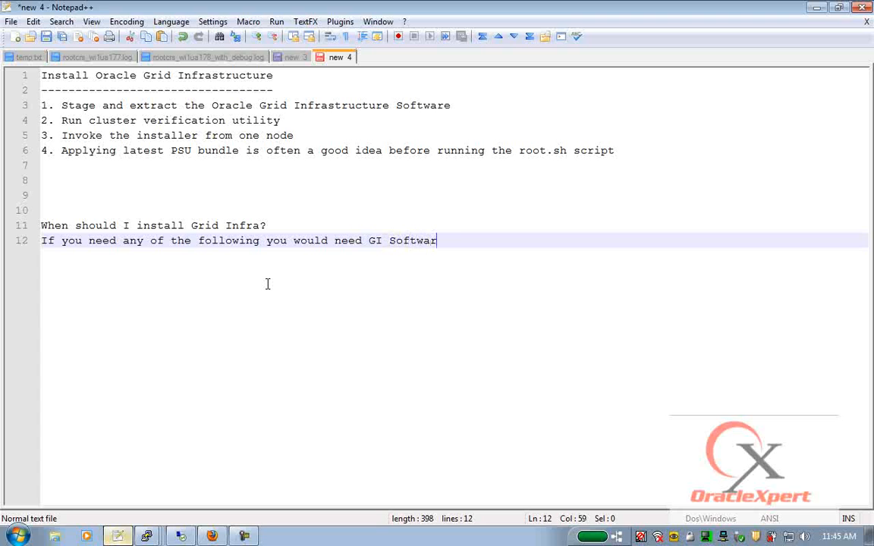
# - List a. Oracle Restart (OHASD), b. Automatic Storage Management (ASM), c. Clustering capabilities
pyautogui.press('Return')
pyautogui.write('a. Oracle Restart (OHASD)')
pyautogui.press('Return')
pyautogui.write('b. ASM')
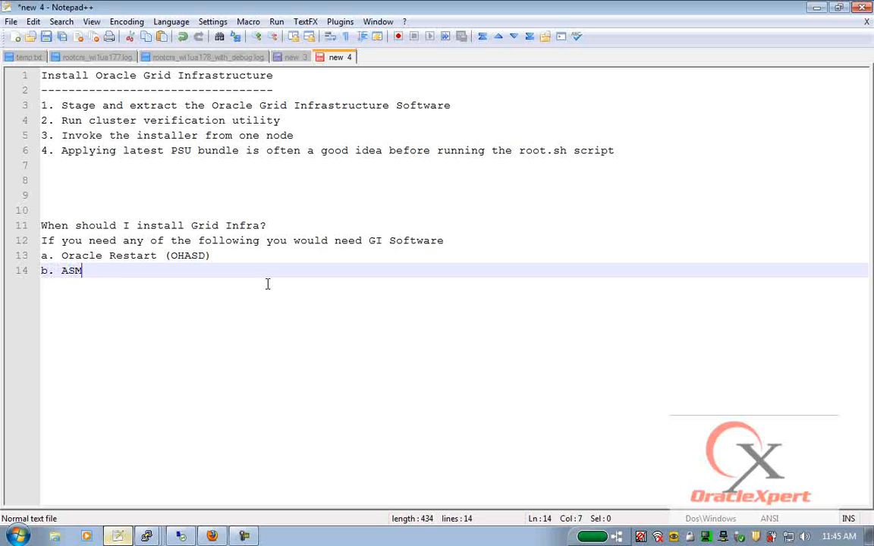
pyautogui.press('BackSpace')
pyautogui.press('BackSpace')
pyautogui.write('utomatic Storage Management (ASM)')
pyautogui.press('Return')
pyautogui.write('c. ')
pyautogui.write('Cluster capa')
pyautogui.press('BackSpace')
pyautogui.press('BackSpace')
pyautogui.press('BackSpace')
pyautogui.press('BackSpace')
pyautogui.press('BackSpace')
pyautogui.write('ing ')
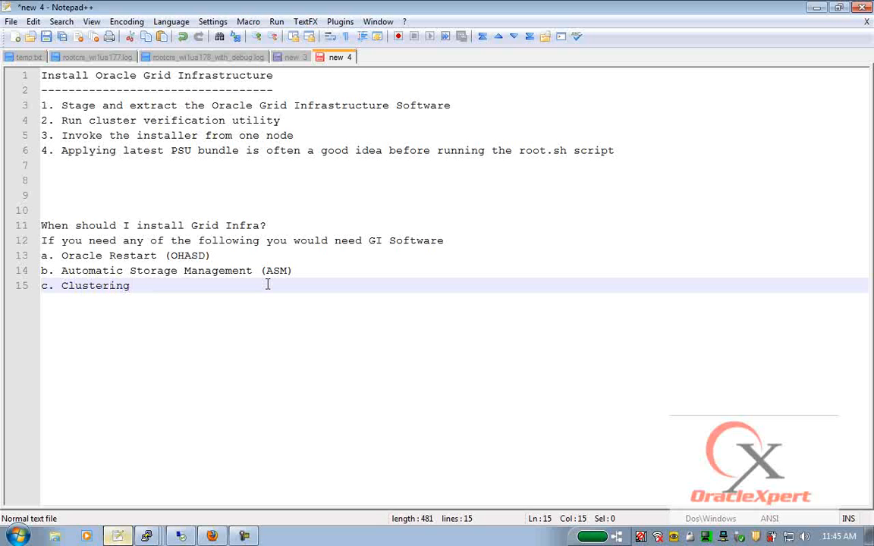
pyautogui.write('capabilities')
pyautogui.press('Return')
pyautogui.press('Return')
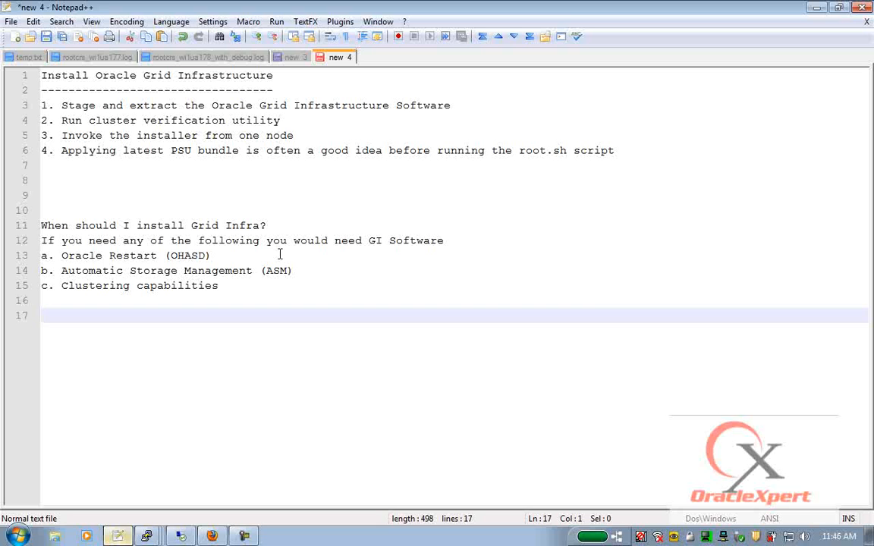
pyautogui.moveTo(61, 106); pyautogui.dragTo(459, 103)
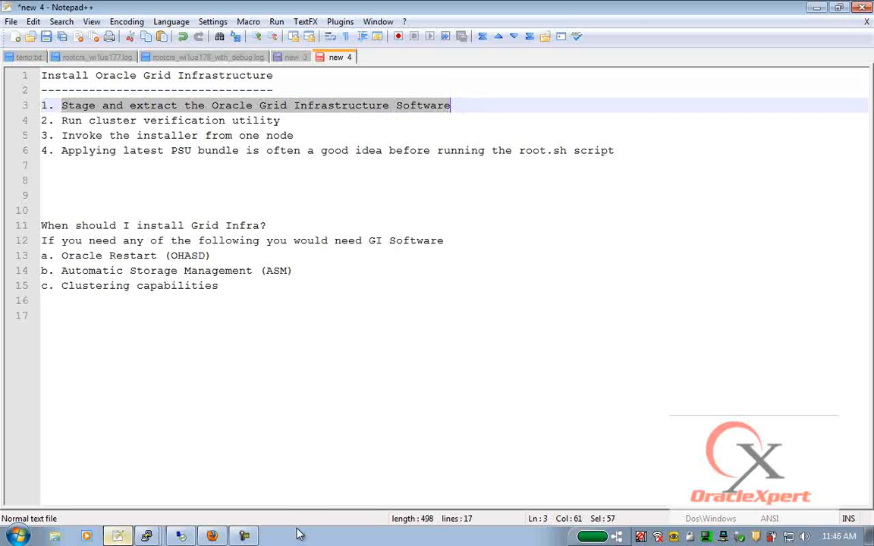
# - Run 'mkdir -p stage' in the oracle user's PuTTY session on sl-alpha
pyautogui.moveTo(147, 536)
pyautogui.click(132, 413)
pyautogui.write('mkdir -p stage')
pyautogui.press('Return')
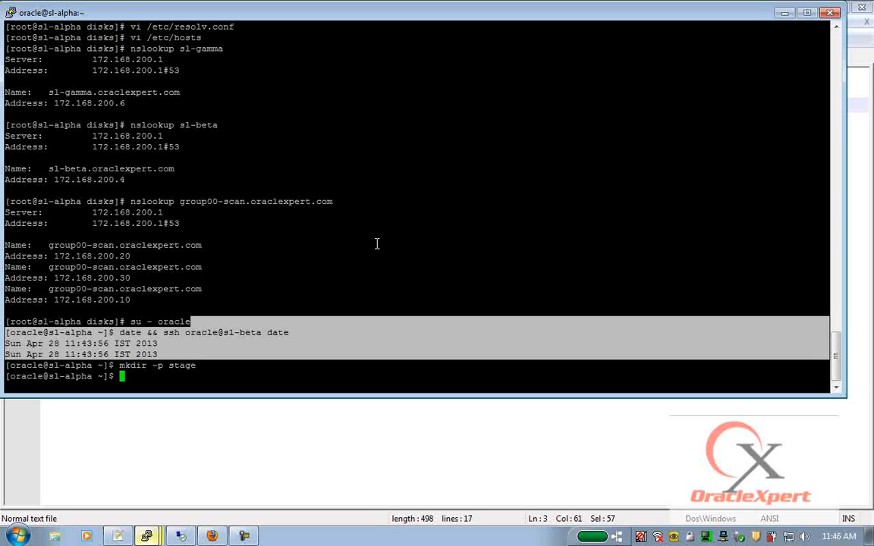
pyautogui.write('chown')
pyautogui.press('BackSpace')
pyautogui.press('BackSpace')
pyautogui.press('BackSpace')
pyautogui.press('BackSpace')
pyautogui.press('BackSpace')
pyautogui.press('BackSpace')
# - End the old WinSCP session and log in to 172.168.200.2 as root
pyautogui.click(181, 537)
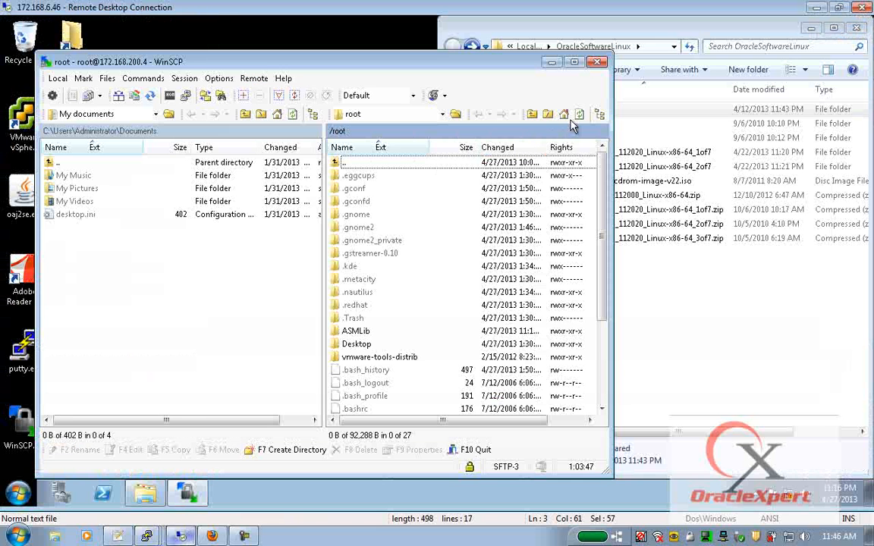
pyautogui.click(600, 64)
pyautogui.click(248, 279)
pyautogui.doubleClick(30, 425)
pyautogui.write('1')
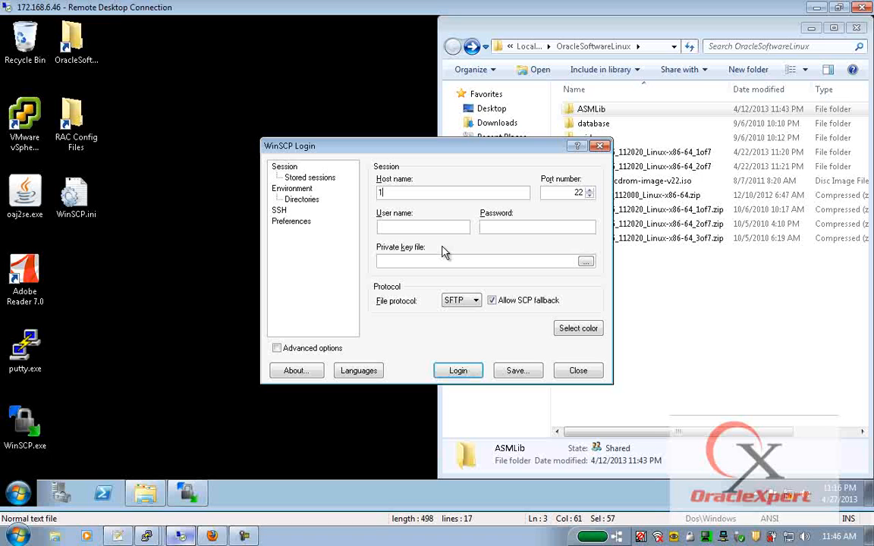
pyautogui.write('72.168.200.2')
pyautogui.press('Tab')
pyautogui.write('roo********')
pyautogui.press('Return')
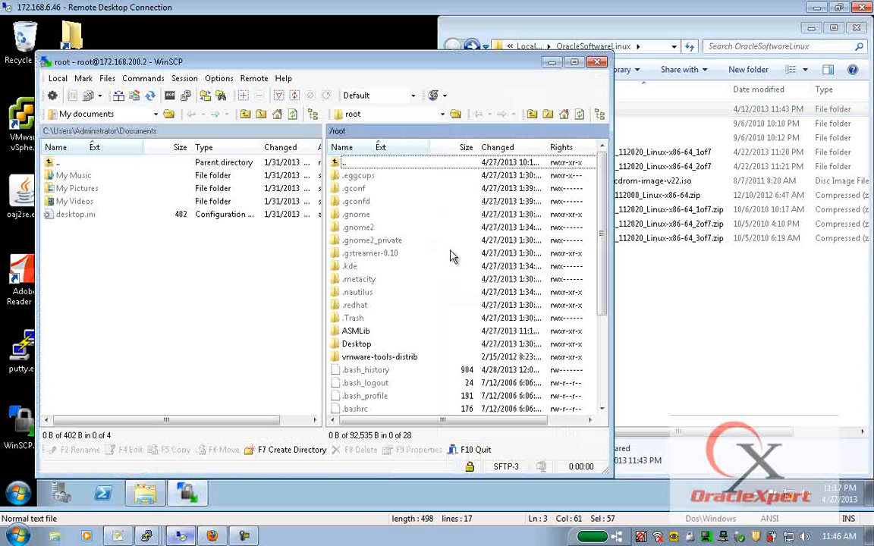
# - Open /stage on the server and drag the 1of7–3of7 patchset zips from the local software folder onto it
pyautogui.doubleClick(416, 133)
pyautogui.write('/stage')
pyautogui.press('Return')
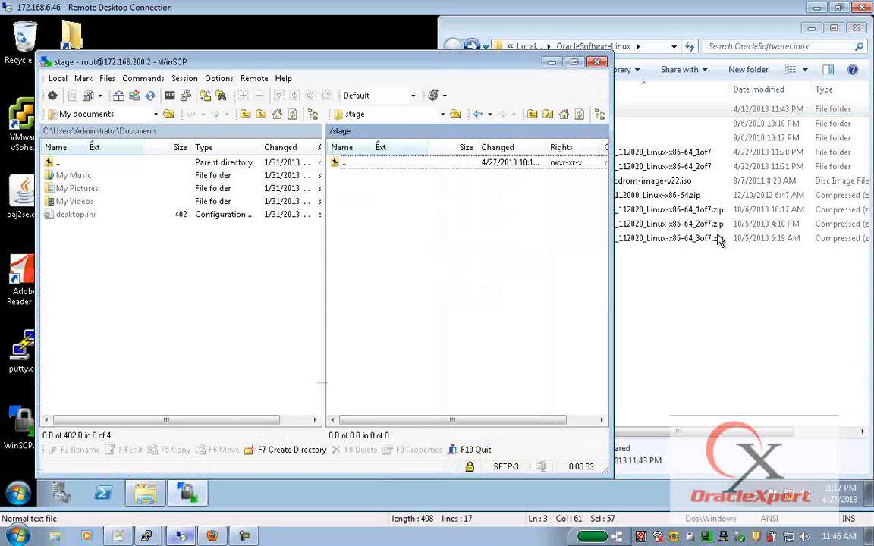
pyautogui.click(664, 190)
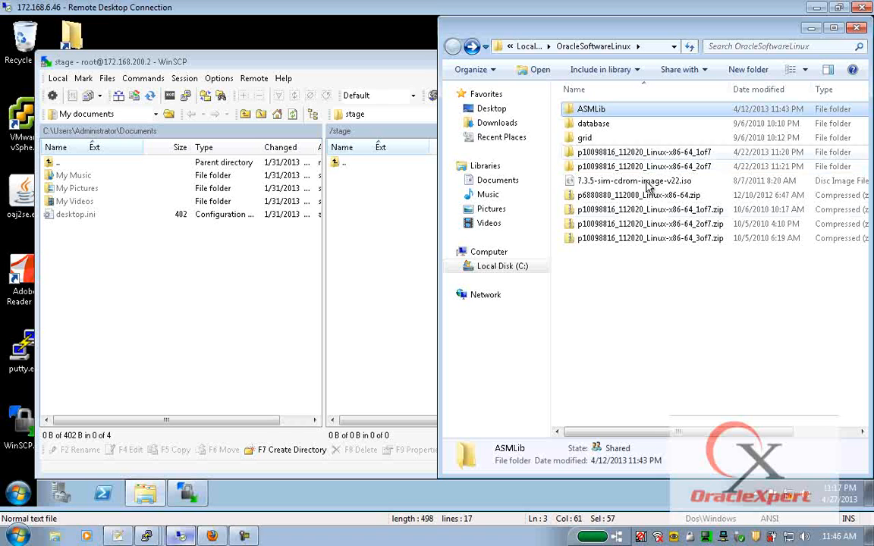
pyautogui.click(592, 90)
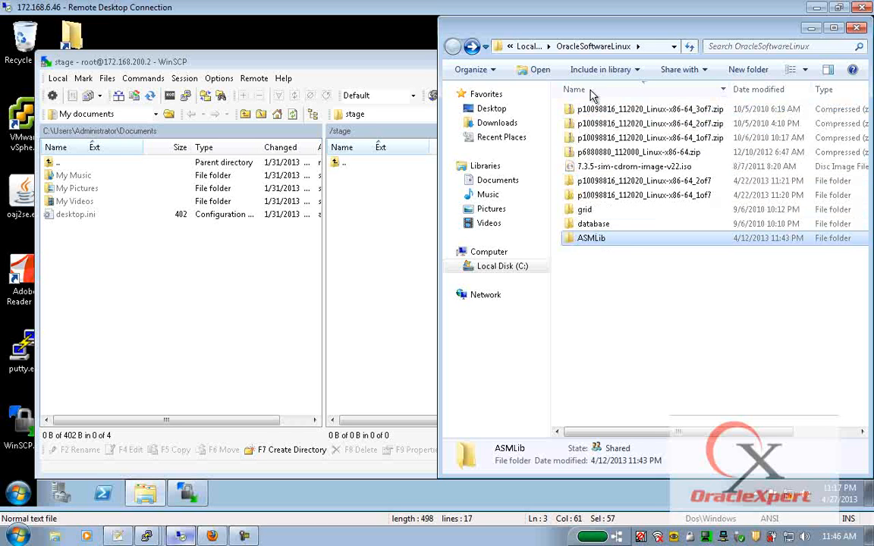
pyautogui.click(671, 144)
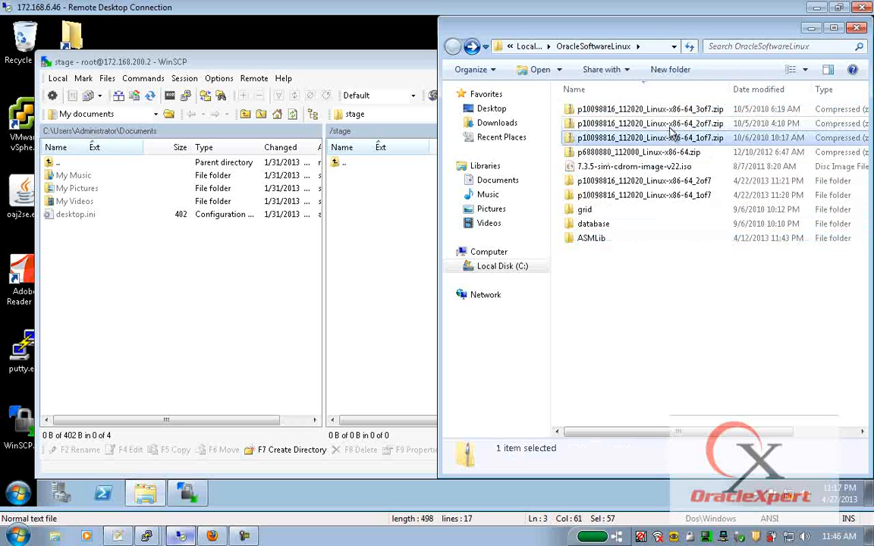
pyautogui.keyDown('ctrl'); pyautogui.click(672, 123); pyautogui.keyUp('ctrl')
pyautogui.keyDown('ctrl'); pyautogui.click(652, 109); pyautogui.keyUp('ctrl')
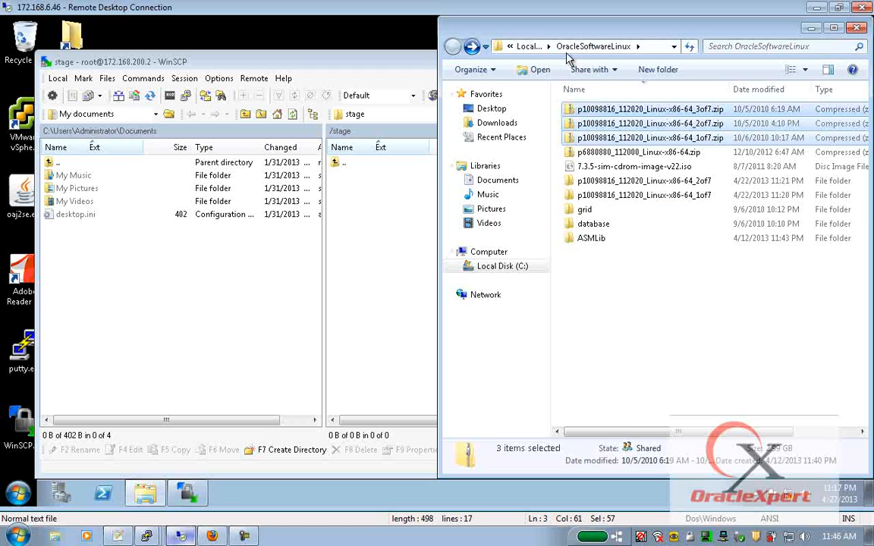
pyautogui.click(662, 45)
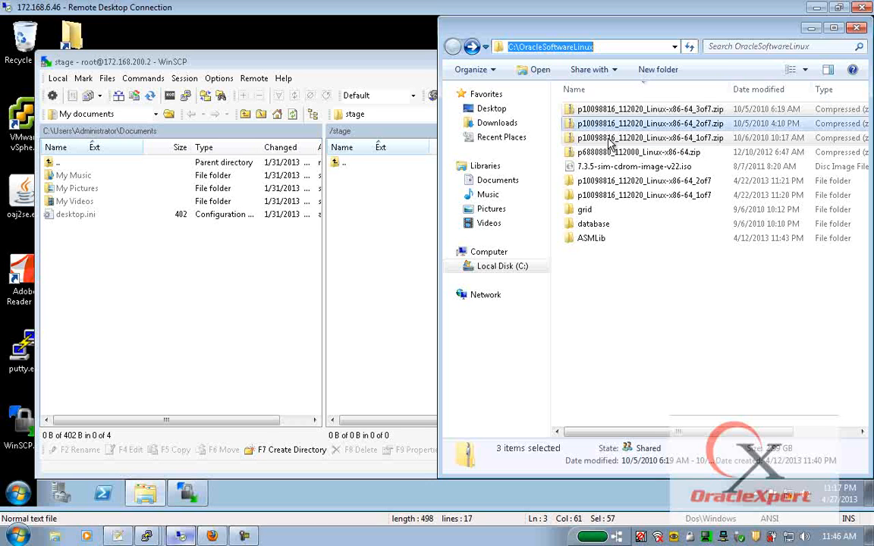
pyautogui.moveTo(609, 141); pyautogui.dragTo(387, 342)
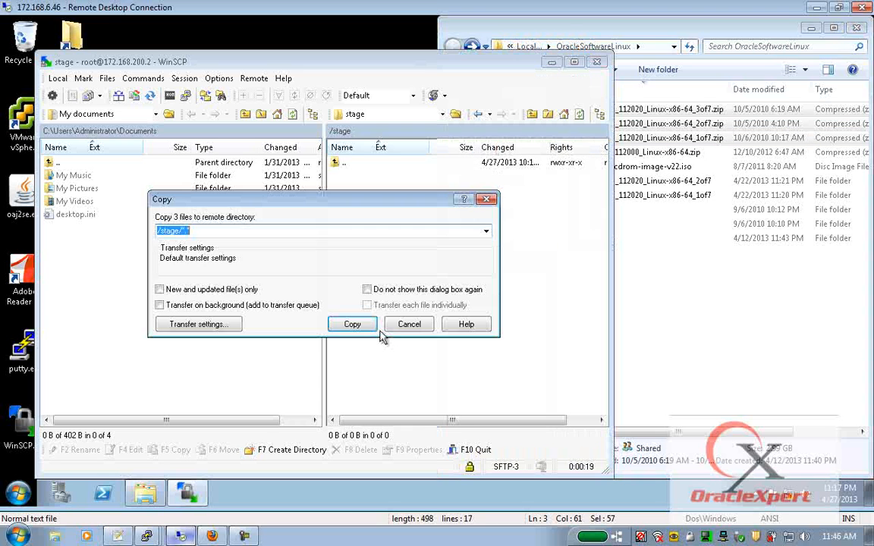
# - Start the background upload of the three zips to /stage and maximize WinSCP
pyautogui.click(257, 305)
pyautogui.click(367, 305)
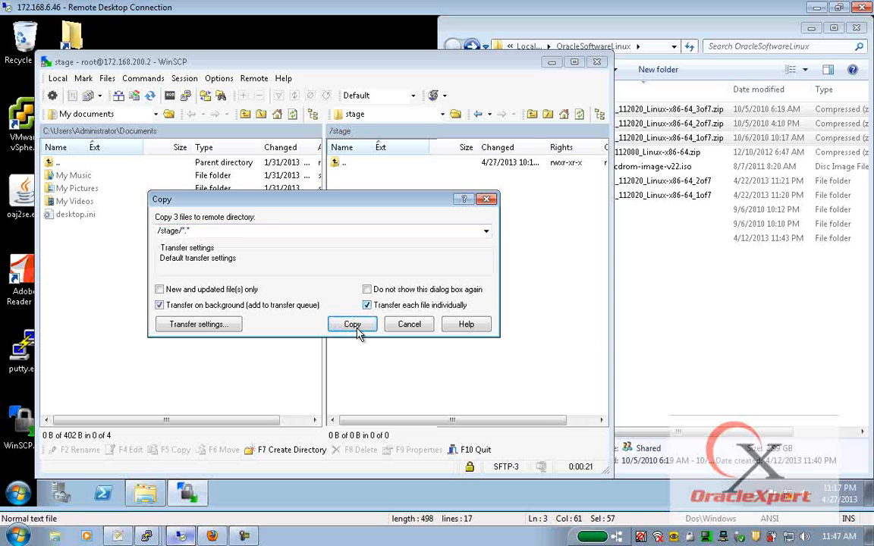
pyautogui.click(349, 324)
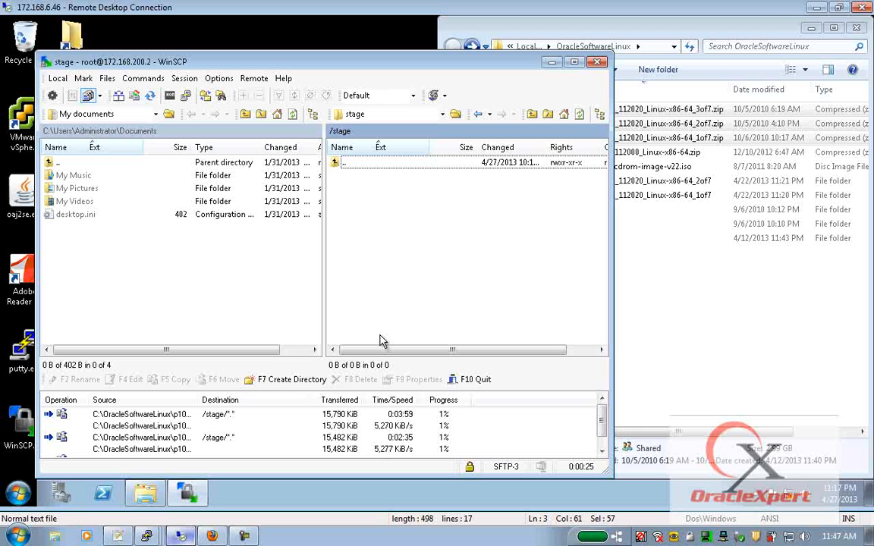
pyautogui.click(579, 113)
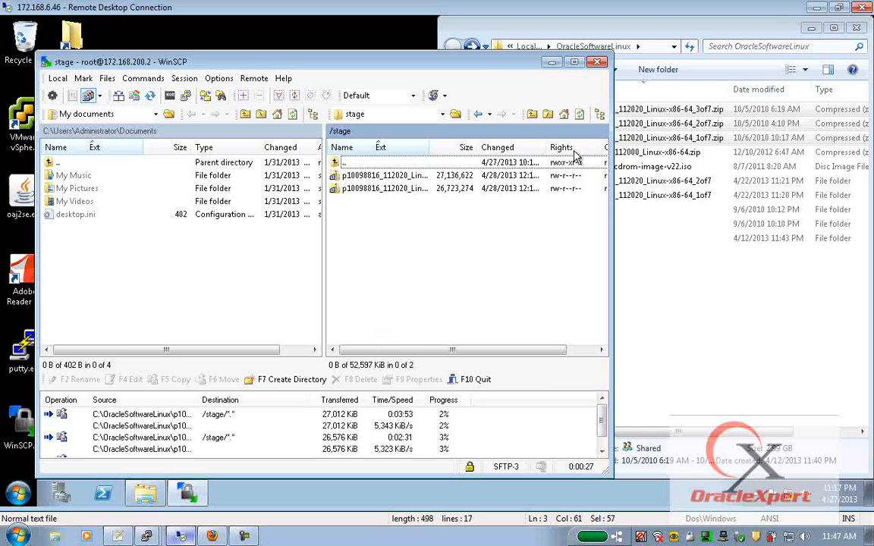
pyautogui.click(574, 62)
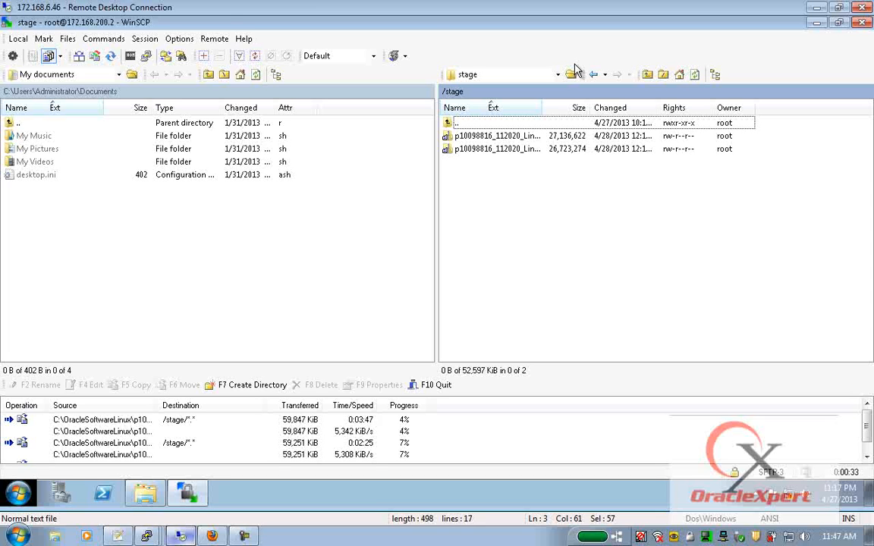
# - Raise the maximum simultaneous background transfers from 2 to 3 in Preferences
pyautogui.click(179, 39)
pyautogui.click(199, 194)
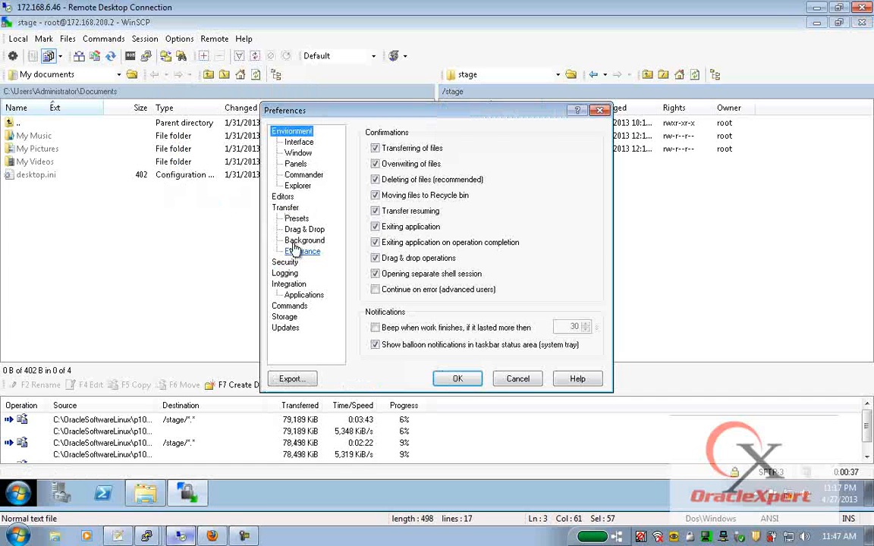
pyautogui.click(307, 241)
pyautogui.click(589, 148)
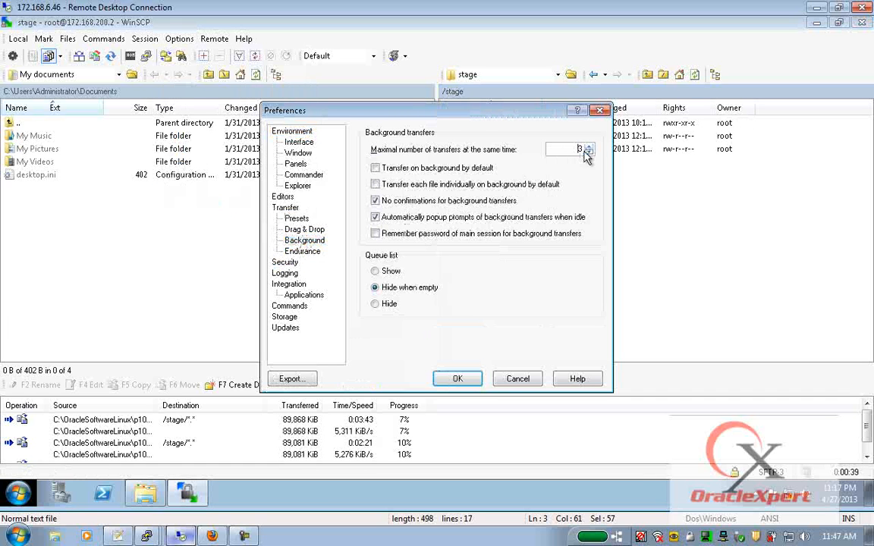
pyautogui.click(470, 383)
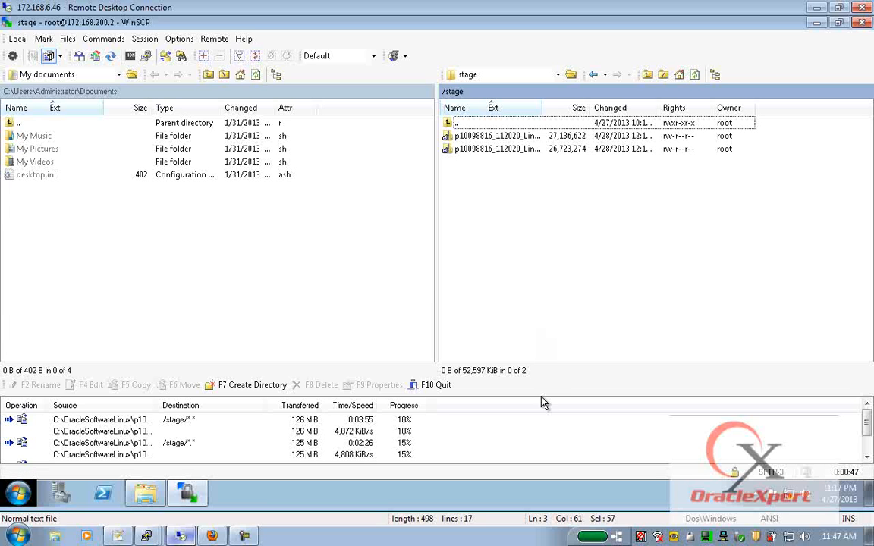
# - Enlarge the transfer queue, widen its Source column, and refresh the remote /stage listing
pyautogui.moveTo(542, 396); pyautogui.dragTo(523, 270)
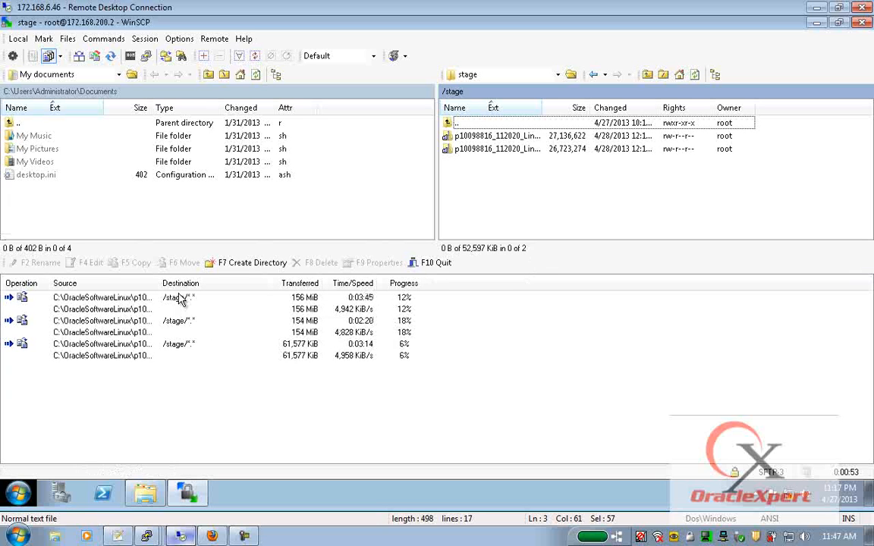
pyautogui.moveTo(157, 283); pyautogui.dragTo(286, 285)
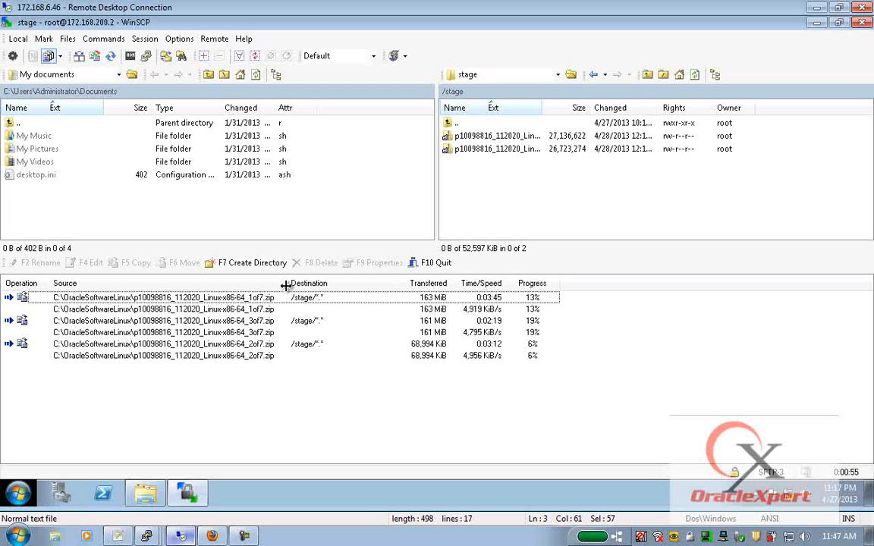
pyautogui.click(695, 75)
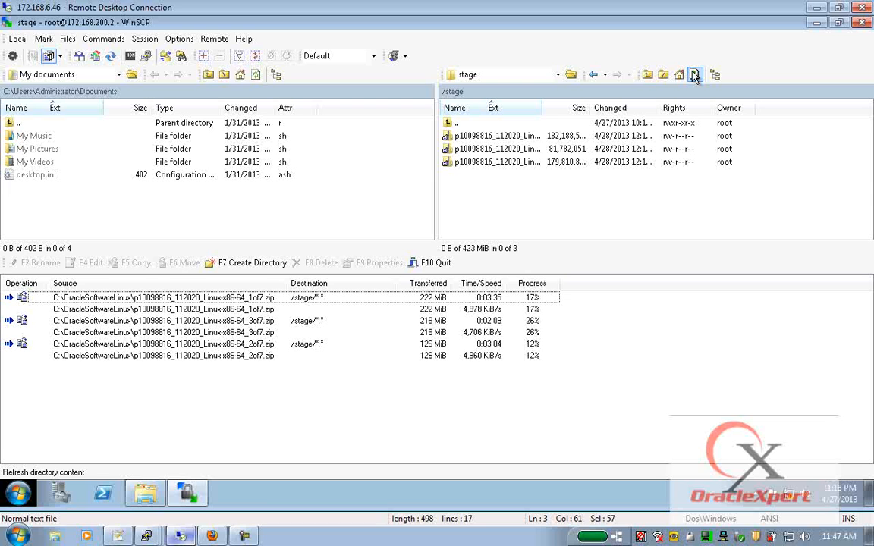
pyautogui.click(120, 537)
pyautogui.click(67, 107)
# - Add an indented note under step 1: 'Starting with Oracle 11gR2 Oracle has changed the way the latest software bundles are distributed.'
pyautogui.moveTo(184, 107); pyautogui.dragTo(460, 105)
pyautogui.click(469, 106)
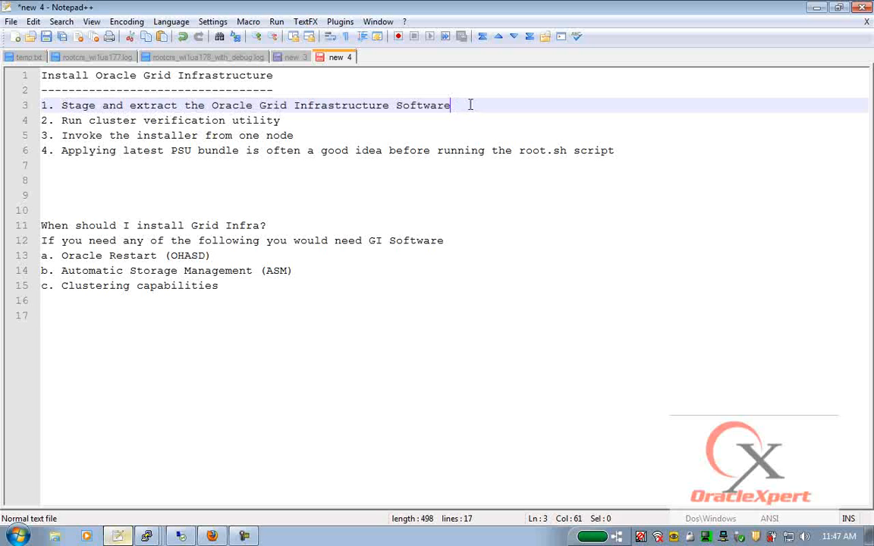
pyautogui.press('Return')
pyautogui.press('Return')
pyautogui.press('Return')
pyautogui.press('Up')
pyautogui.press('Up')
pyautogui.press('Tab')
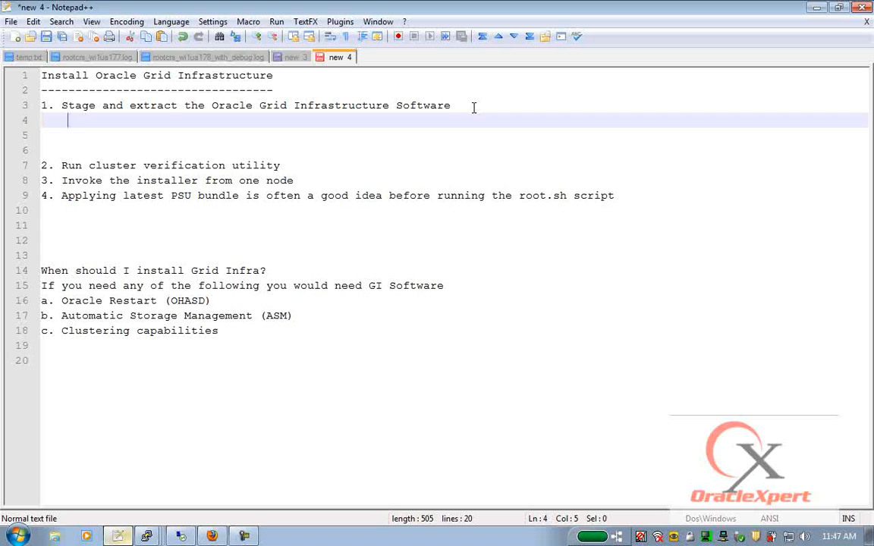
pyautogui.write('Starting')
pyautogui.press('BackSpace')
pyautogui.press('BackSpace')
pyautogui.write('g with Oracle 11gR2')
pyautogui.press('BackSpace')
pyautogui.write('R2 Oracle has changed the way the latest software bundles are ')
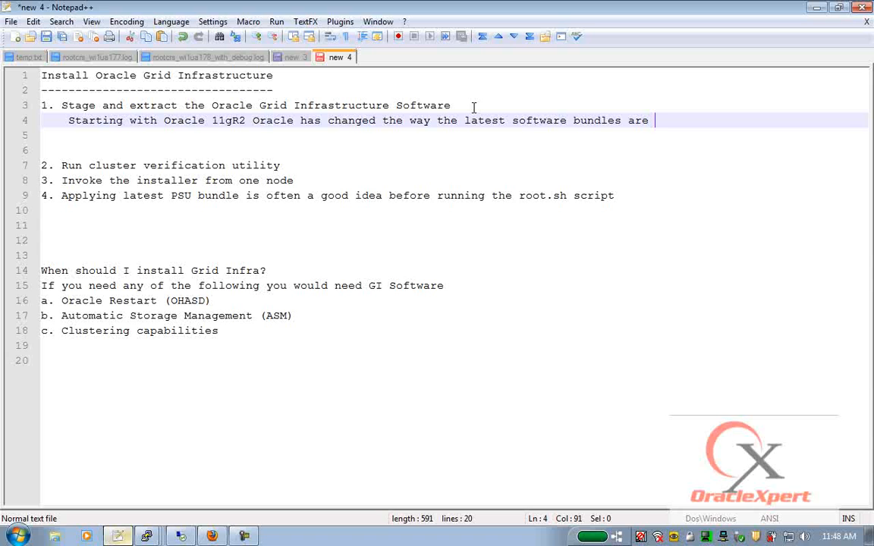
pyautogui.write('distributed.')
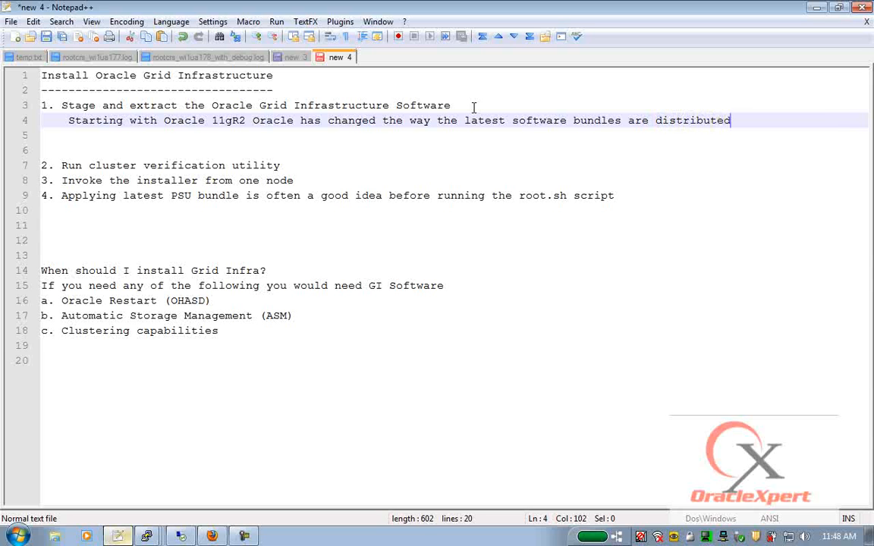
pyautogui.press('Return')
pyautogui.press('Return')
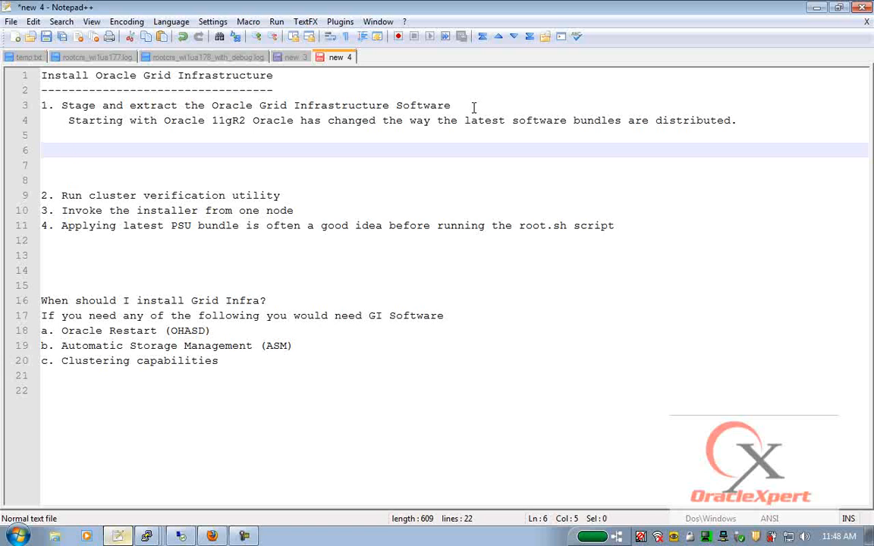
# - Below the note, add '10.2.0.1.0 = Installed', 'Patchset 3 - Apply patchset', a dashed line, '10.2.0.4.0' and 'Patched Installers.'
pyautogui.write('10.2.0.1.0  = Installed')
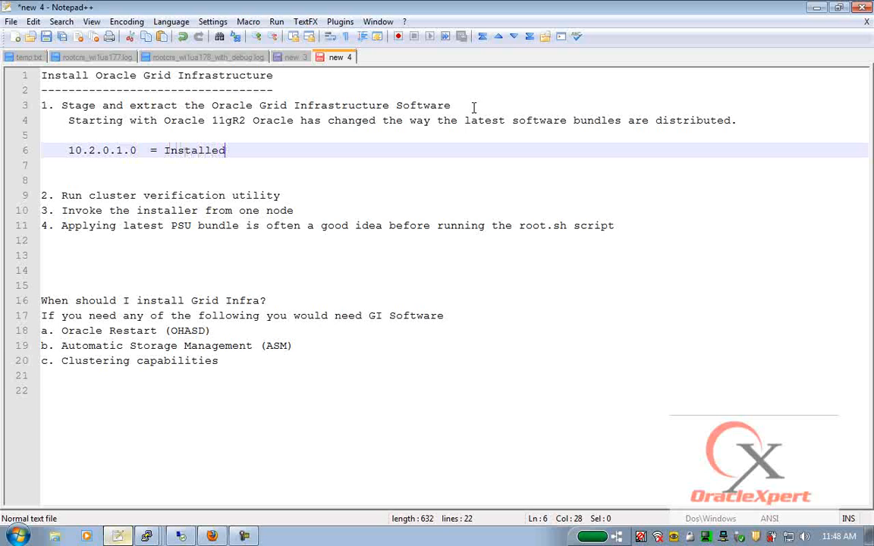
pyautogui.press('Return')
pyautogui.write('Patches ')
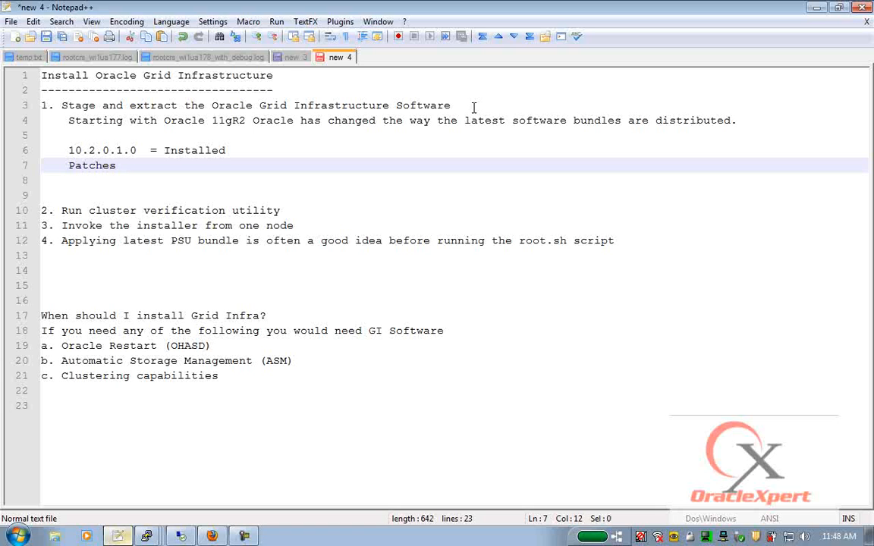
pyautogui.write('et 3 - Apply patche')
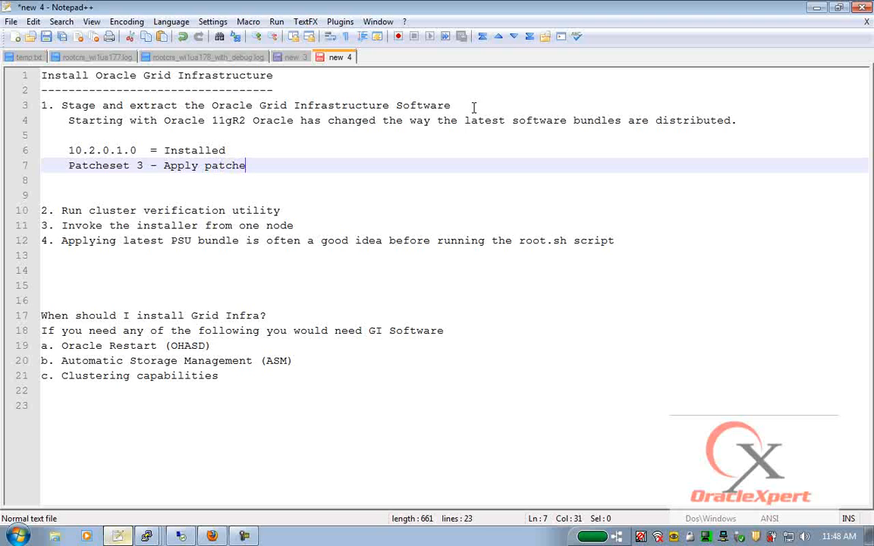
pyautogui.write('st')
pyautogui.press('Return')
pyautogui.write('-')
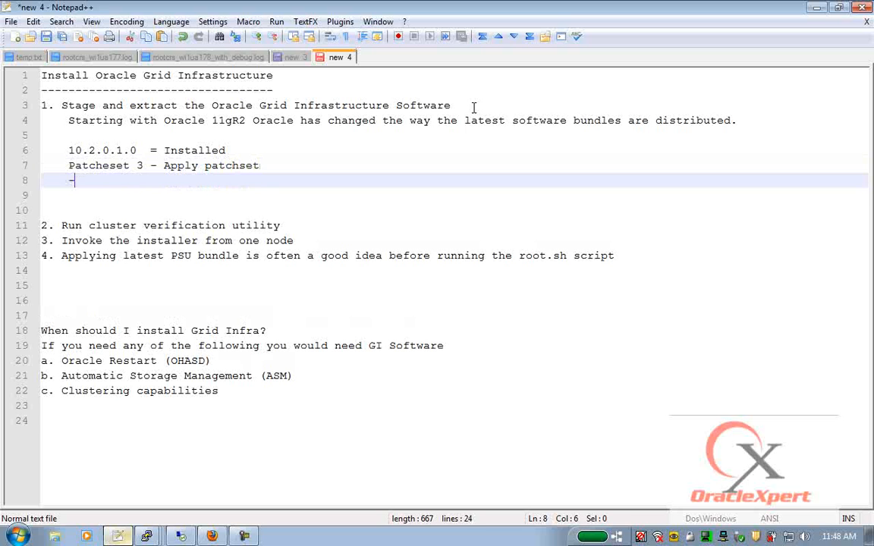
pyautogui.write('--------------------------')
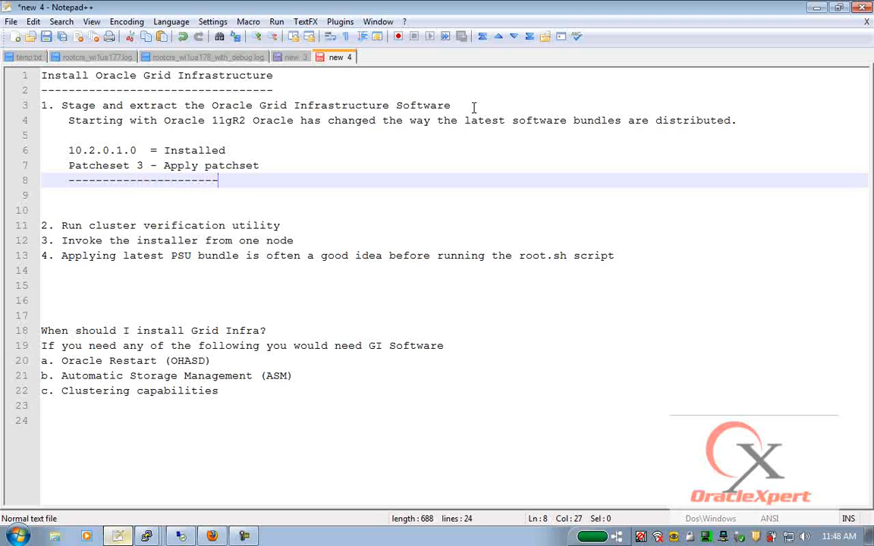
pyautogui.press('Return')
pyautogui.write('10.2.0.4.0')
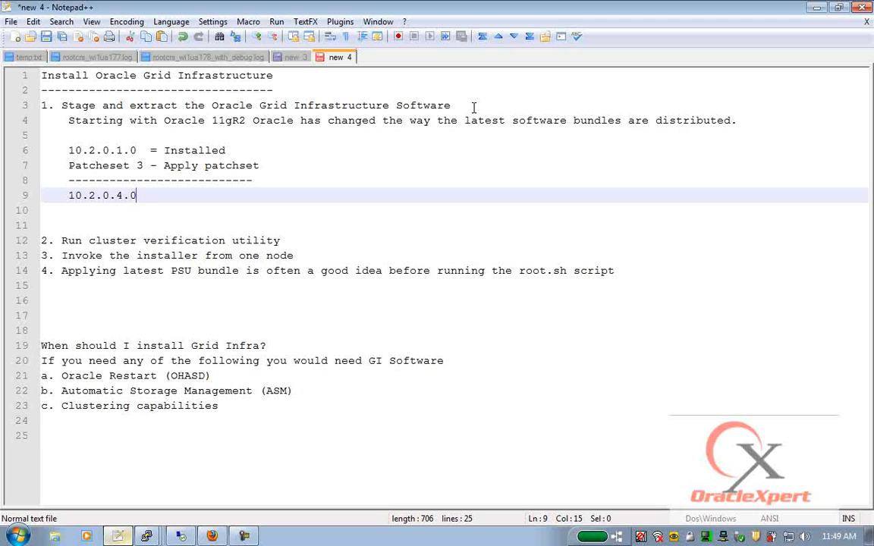
pyautogui.press('Return')
pyautogui.press('Return')
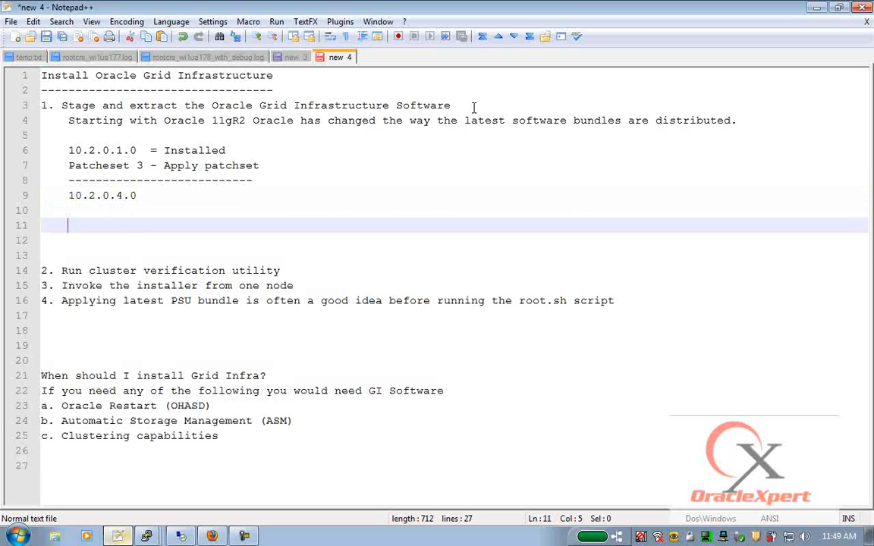
pyautogui.write('1')
pyautogui.press('BackSpace')
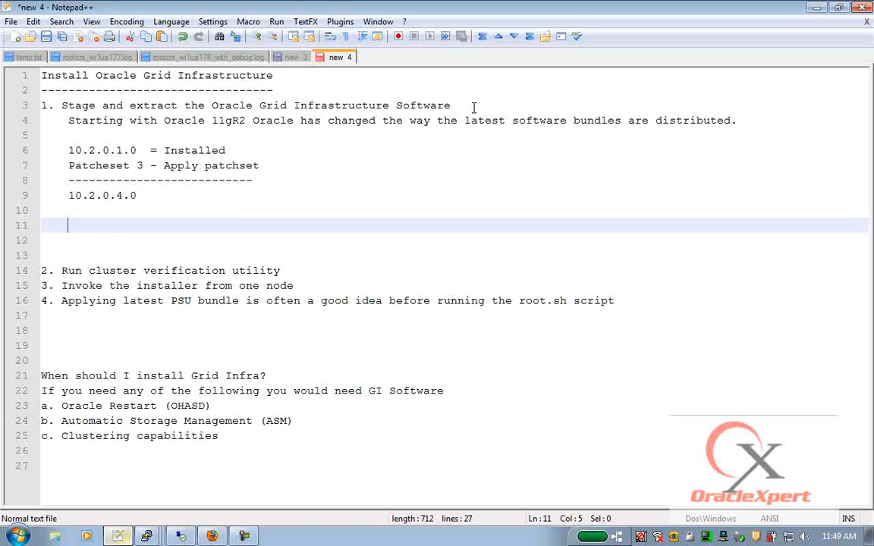
pyautogui.write('Patched Installers.')
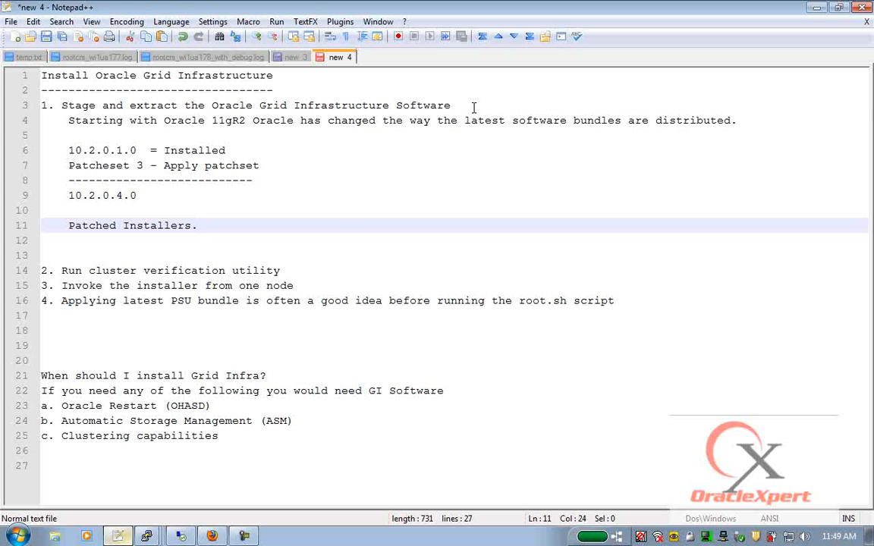
pyautogui.hotkey('alt', 'Tab')
pyautogui.click(257, 58)
pyautogui.hotkey('ctrl', 't')
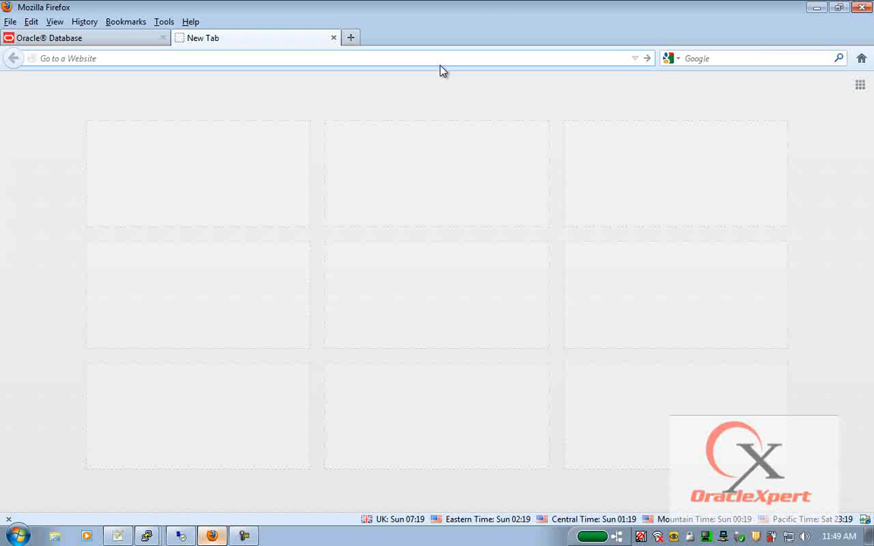
pyautogui.write('https://updates.oracl')
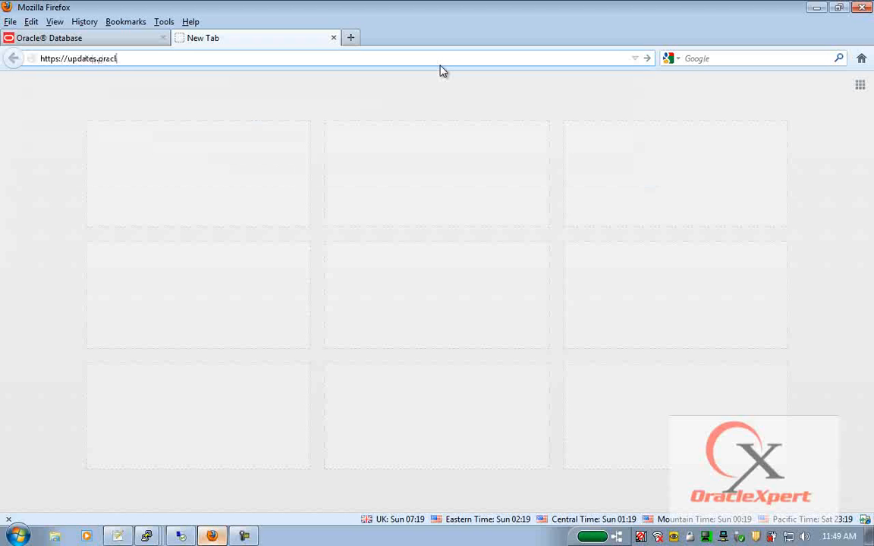
pyautogui.write('e.com/download/100')
pyautogui.write('9')
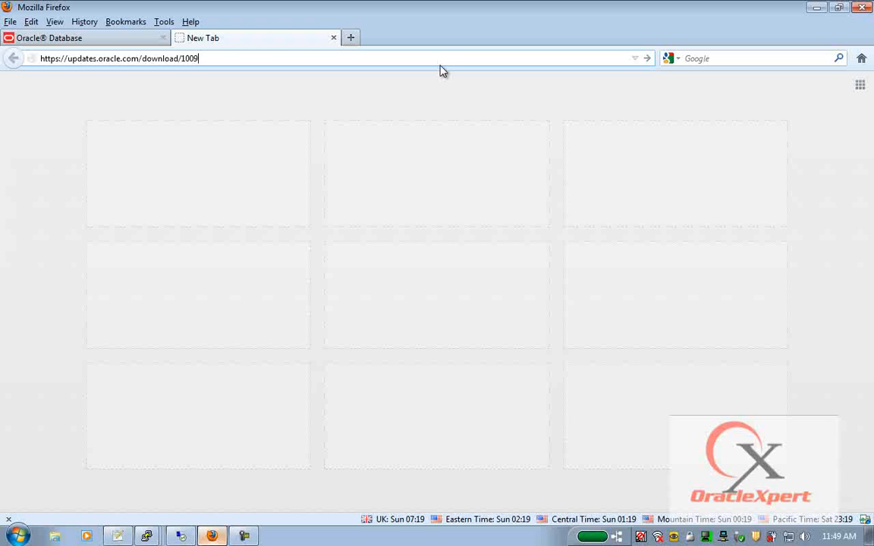
pyautogui.write('8816.html')
pyautogui.press('Return')
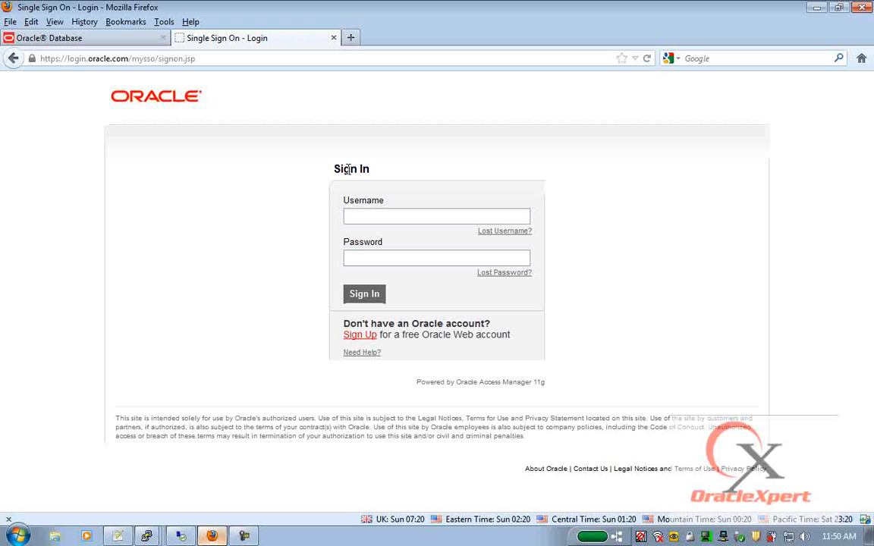
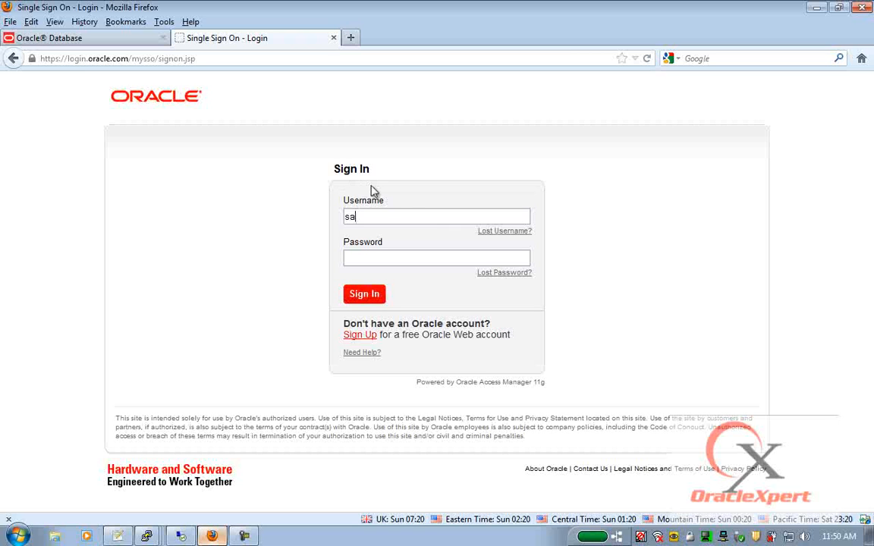
# - Sign in with the Oracle account e-mail and password, submitting the login twice
pyautogui.press('Tab')
pyautogui.write('********')
pyautogui.press('Return')
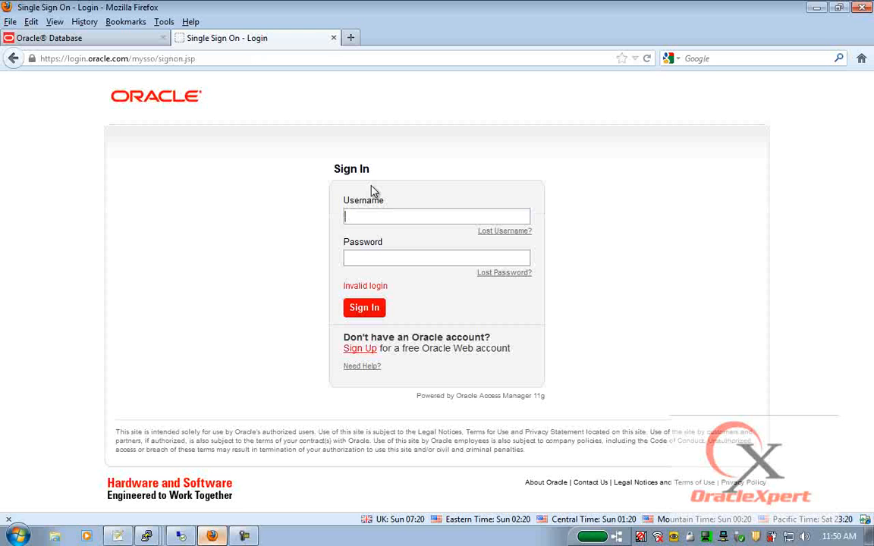
pyautogui.press('Tab')
pyautogui.write('********')
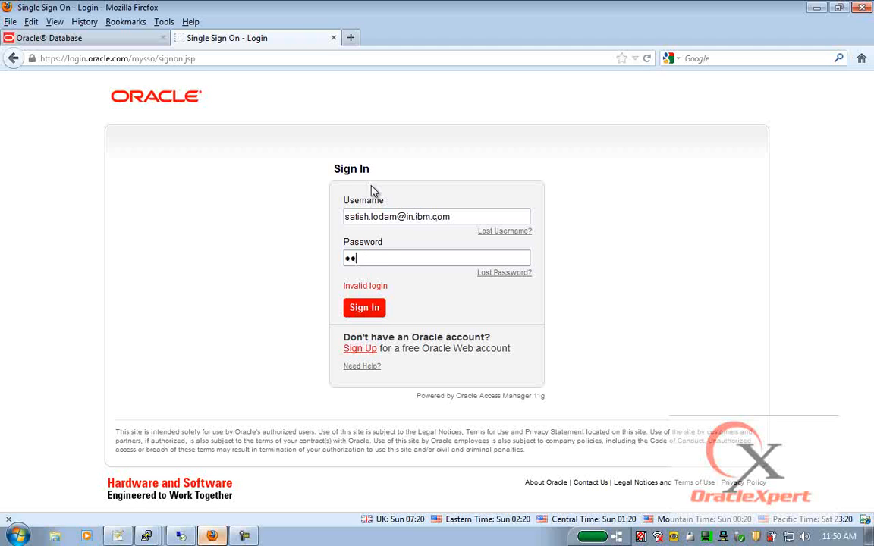
pyautogui.press('Return')
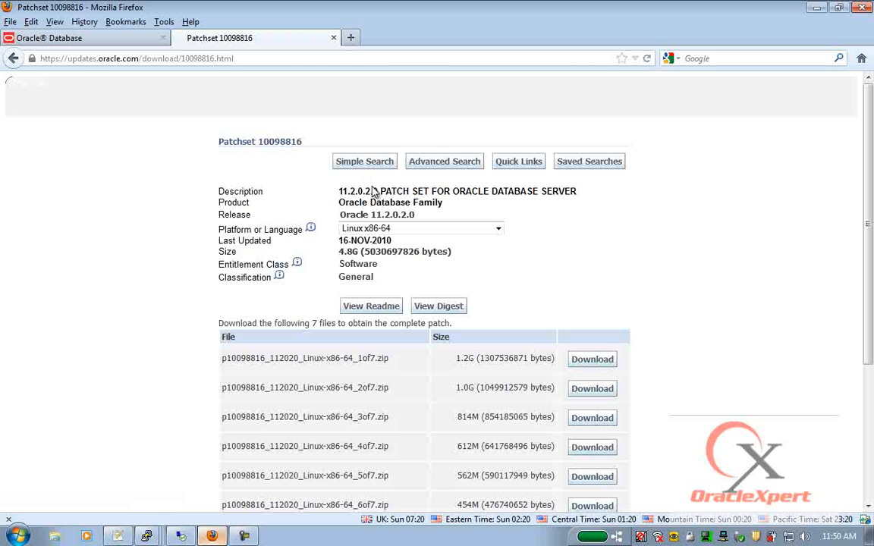
# - Highlight the 11.2.0.2.0 version and each of the seven zip file names, 1of7 to 7of7
pyautogui.moveTo(339, 192); pyautogui.dragTo(585, 197)
pyautogui.scroll(-5, 579, 236)
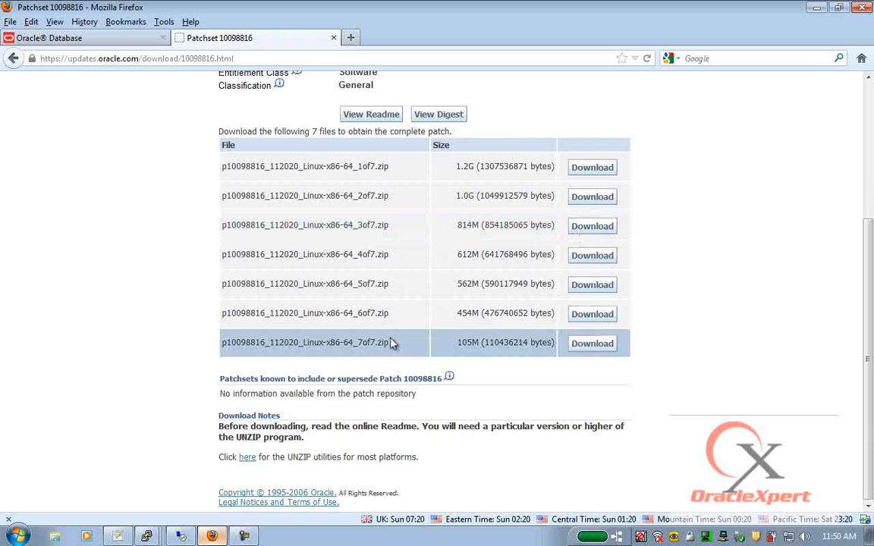
pyautogui.moveTo(221, 165); pyautogui.dragTo(411, 174)
pyautogui.moveTo(222, 195); pyautogui.dragTo(409, 200)
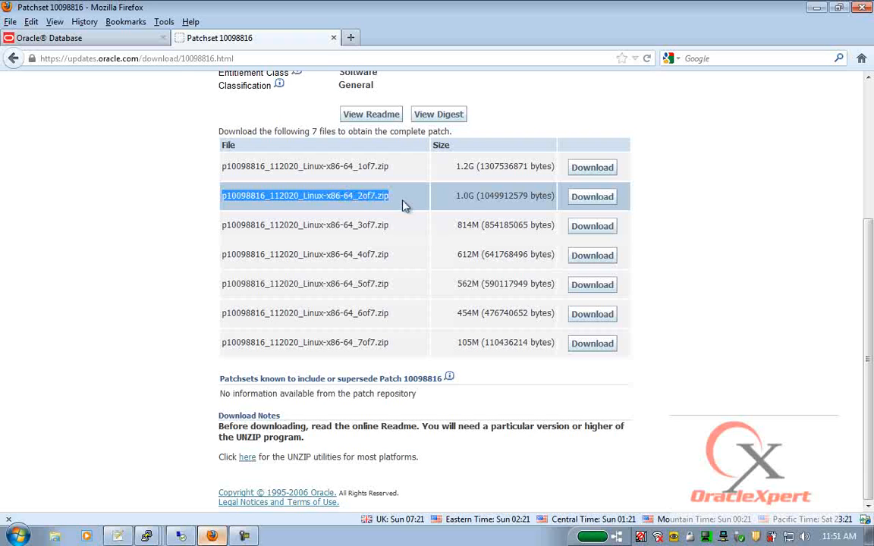
pyautogui.moveTo(221, 226); pyautogui.dragTo(412, 236)
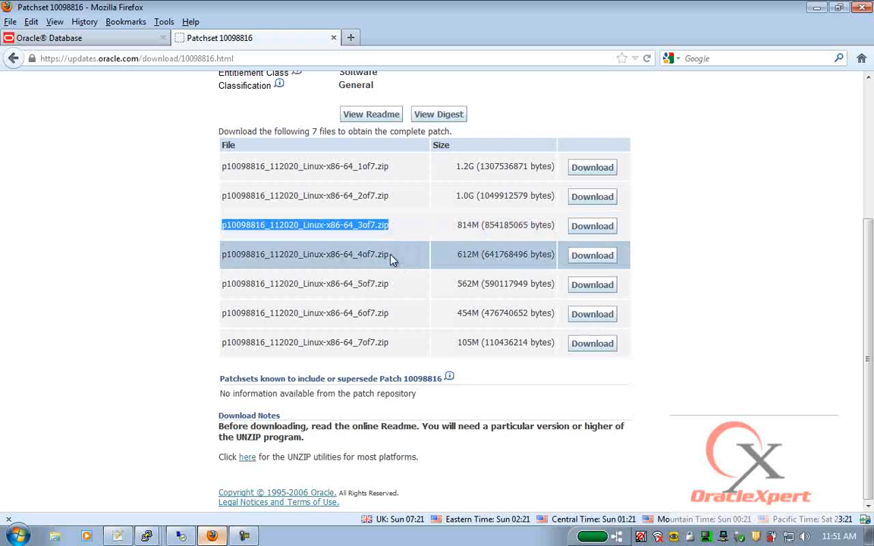
pyautogui.moveTo(224, 344); pyautogui.dragTo(407, 349)
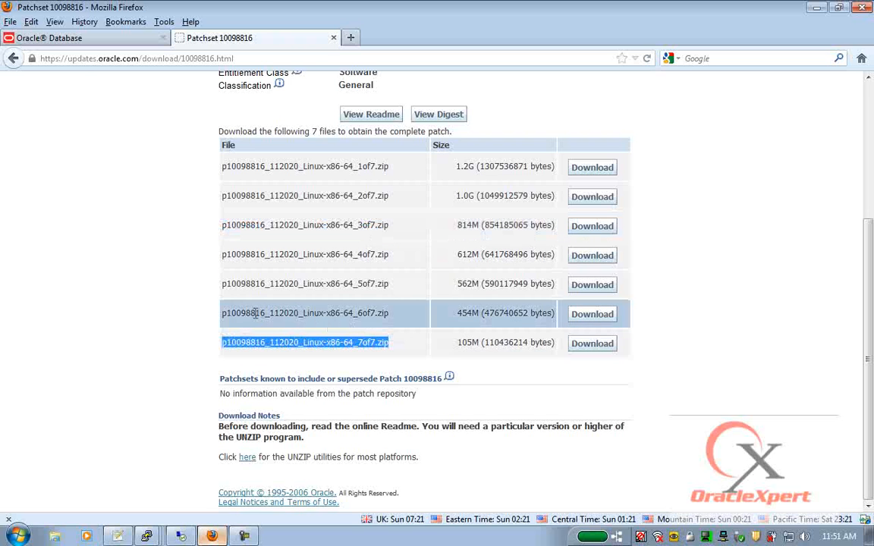
pyautogui.moveTo(222, 314); pyautogui.dragTo(412, 318)
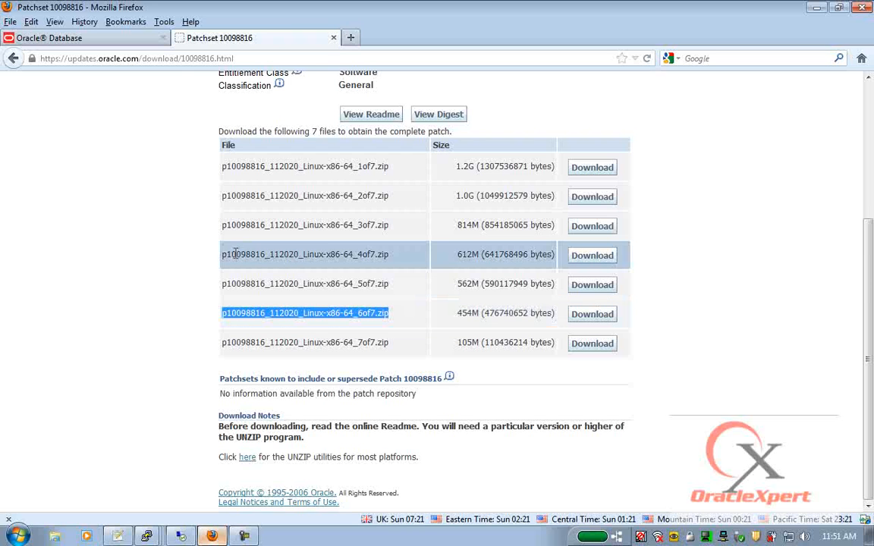
pyautogui.moveTo(220, 258); pyautogui.dragTo(402, 264)
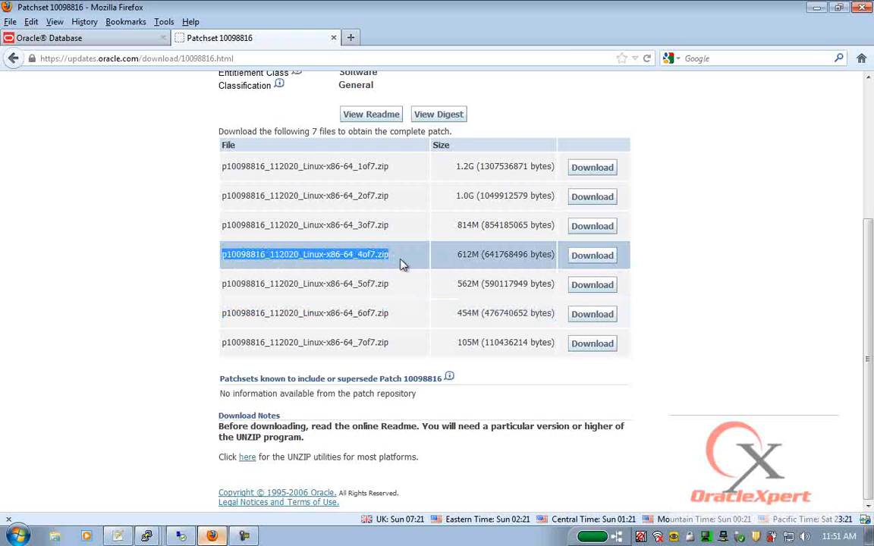
pyautogui.moveTo(222, 284); pyautogui.dragTo(402, 293)
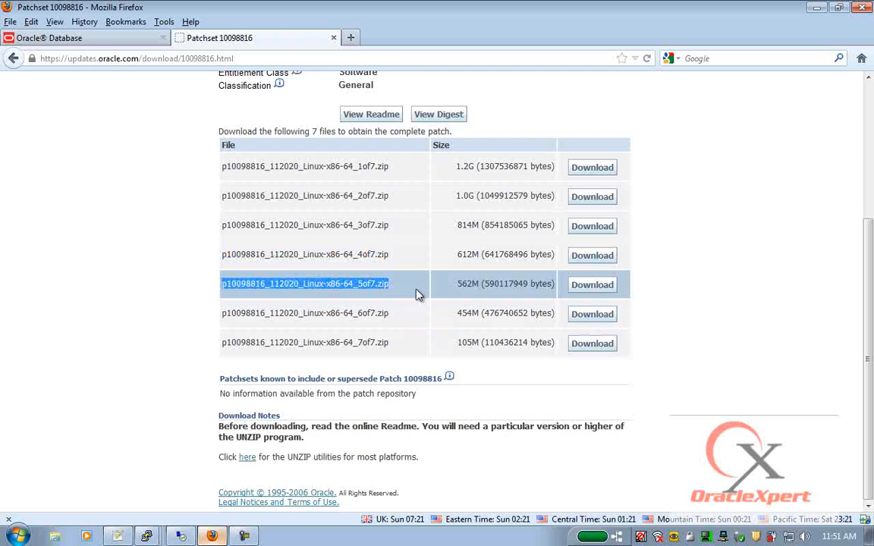
pyautogui.scroll(5, 367, 199)
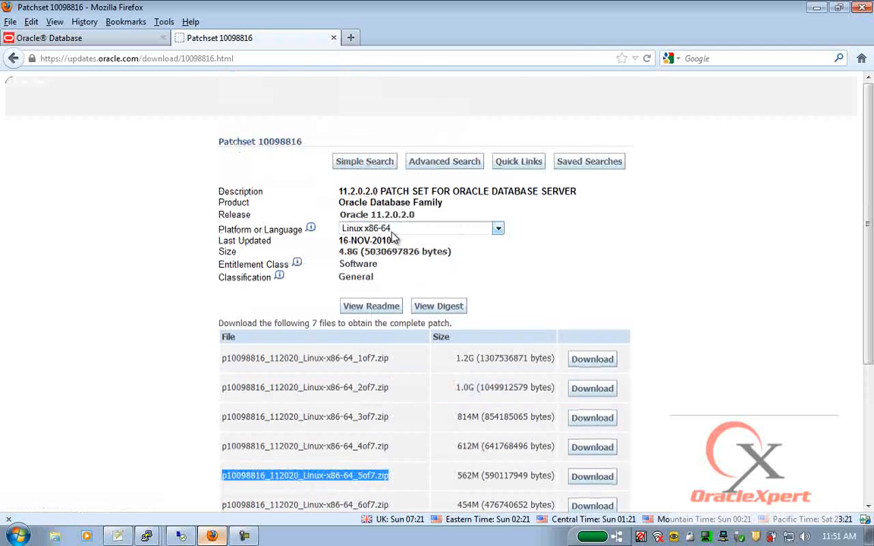
# - Check the Platform dropdown, leaving Linux x86-64 selected
pyautogui.click(499, 230)
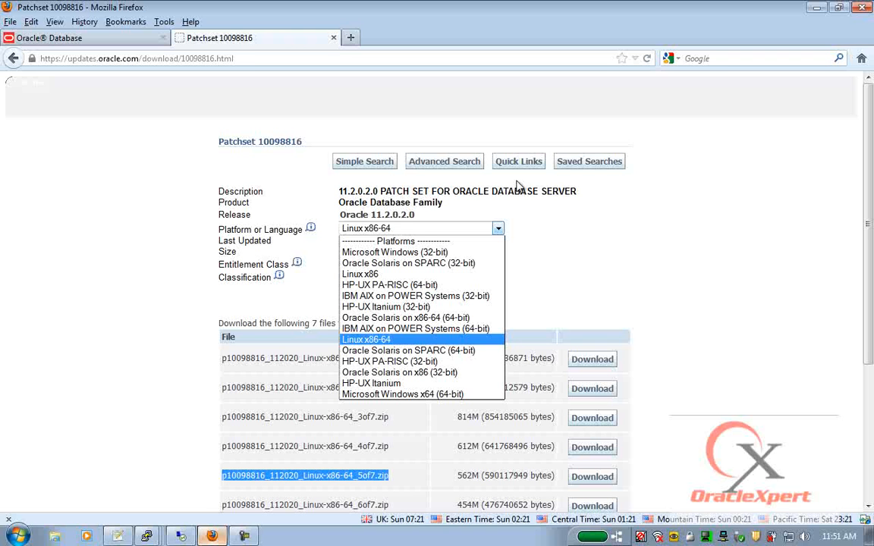
pyautogui.click(572, 212)
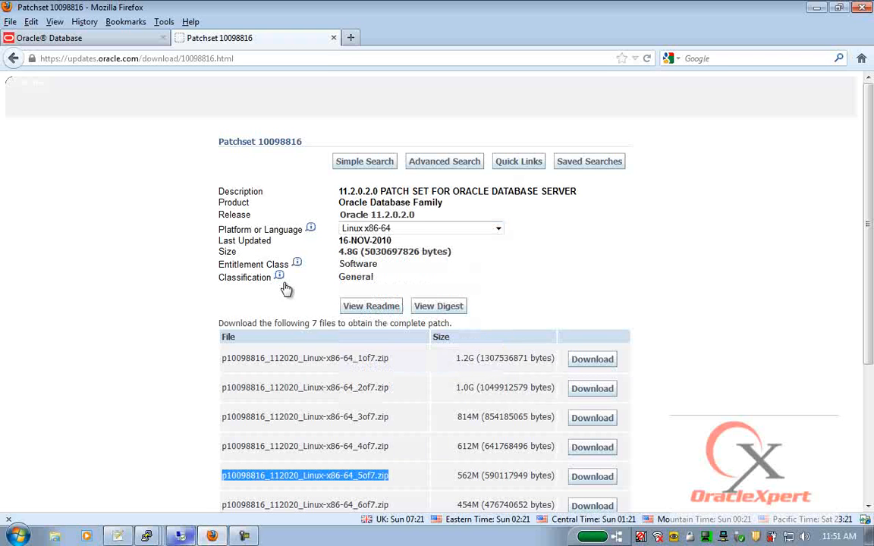
pyautogui.click(184, 536)
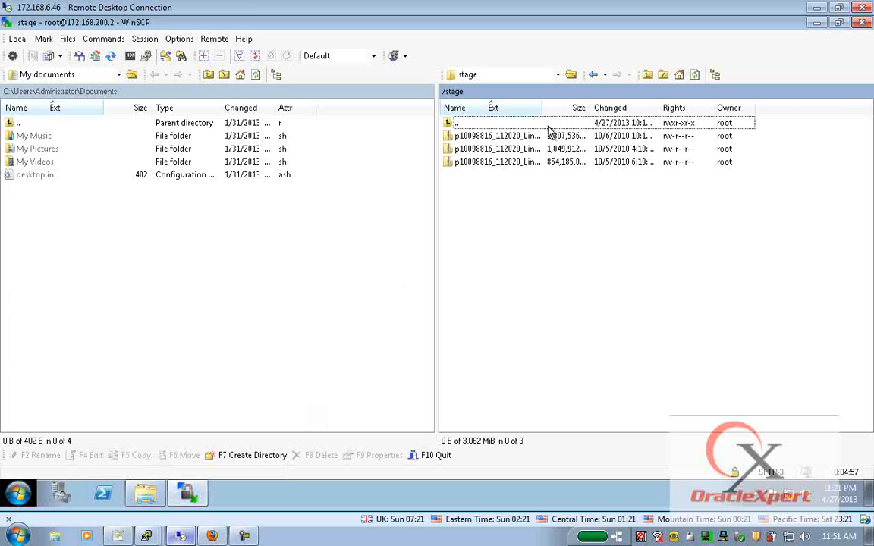
# - Widen the remote /stage name column to show full zip names and select the 3of7 zip
pyautogui.moveTo(541, 108); pyautogui.dragTo(711, 108)
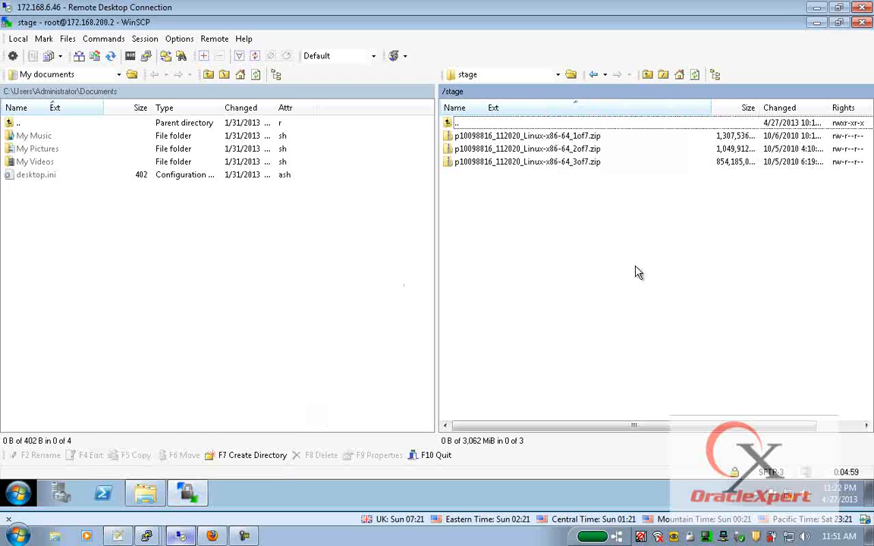
pyautogui.click(489, 167)
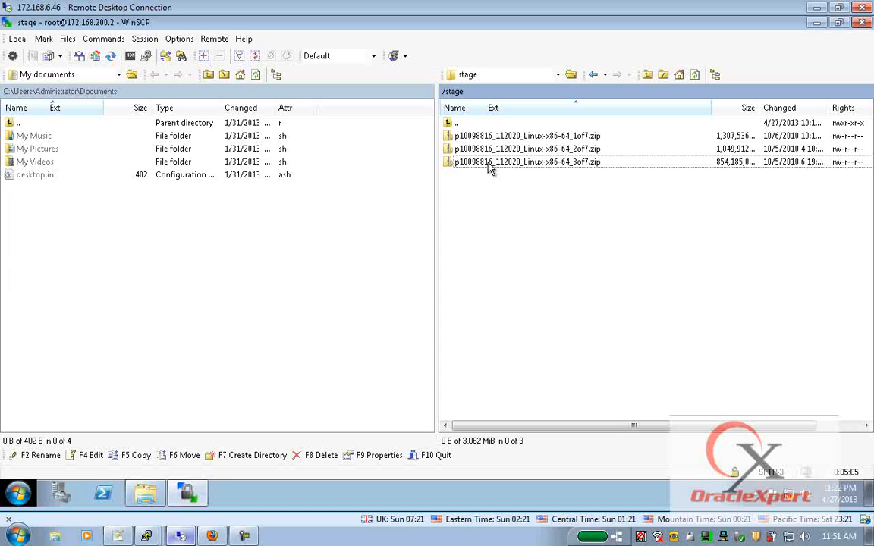
pyautogui.moveTo(188, 494)
pyautogui.click(99, 422)
# - Clear the terminal, exit to the root shell, and list the staged patch zips in /stage
pyautogui.write('clear')
pyautogui.press('Return')
pyautogui.write('exit')
pyautogui.press('Return')
pyautogui.write('cd /stage')
pyautogui.press('Return')
pyautogui.write('ls -ltr')
pyautogui.press('Return')
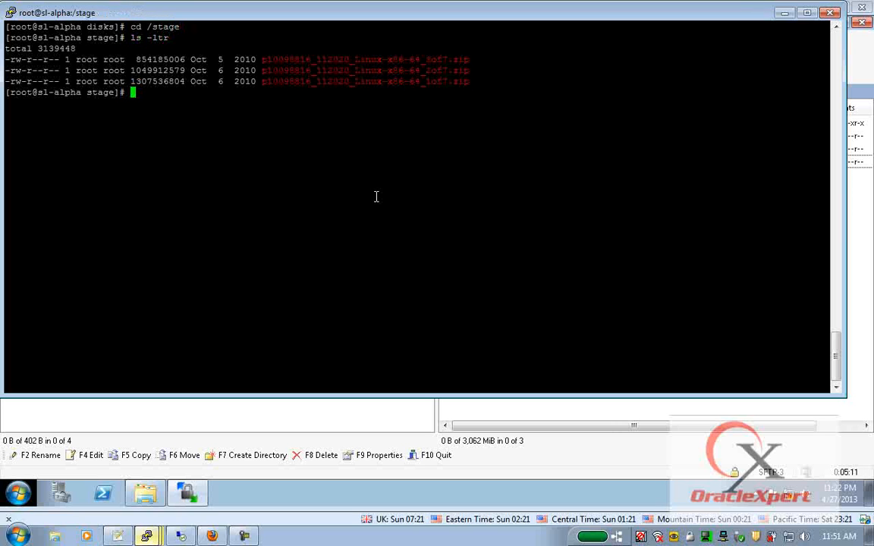
# - Unzip the 3of7 patchset zip with unzip -qn and inspect the extracted grid directory
pyautogui.doubleClick(414, 61)
pyautogui.press('super+c')
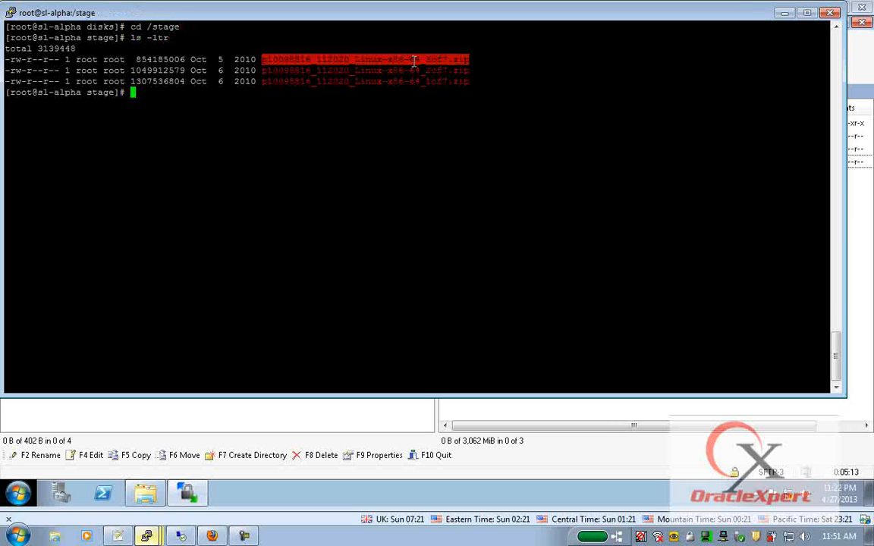
pyautogui.write('unzip -qn')
pyautogui.rightClick(415, 61)
pyautogui.press('Return')
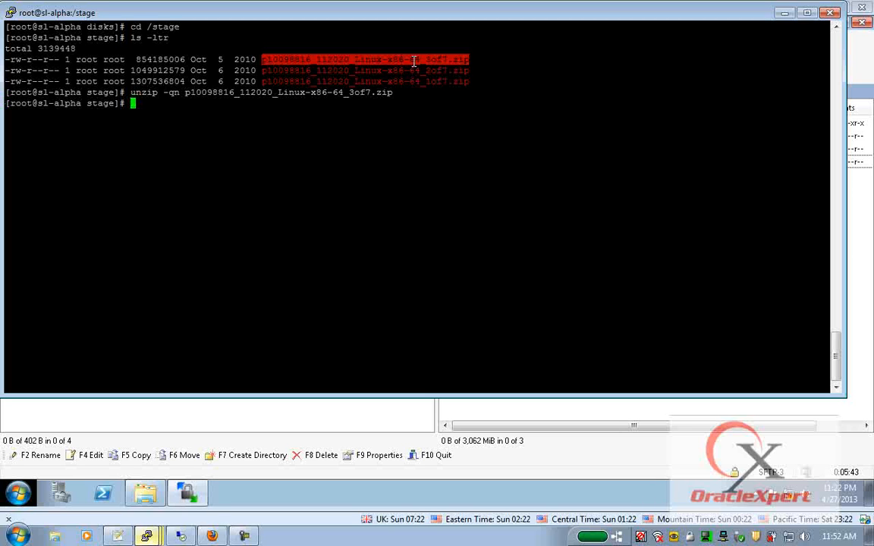
pyautogui.write('cd grid')
pyautogui.press('Return')
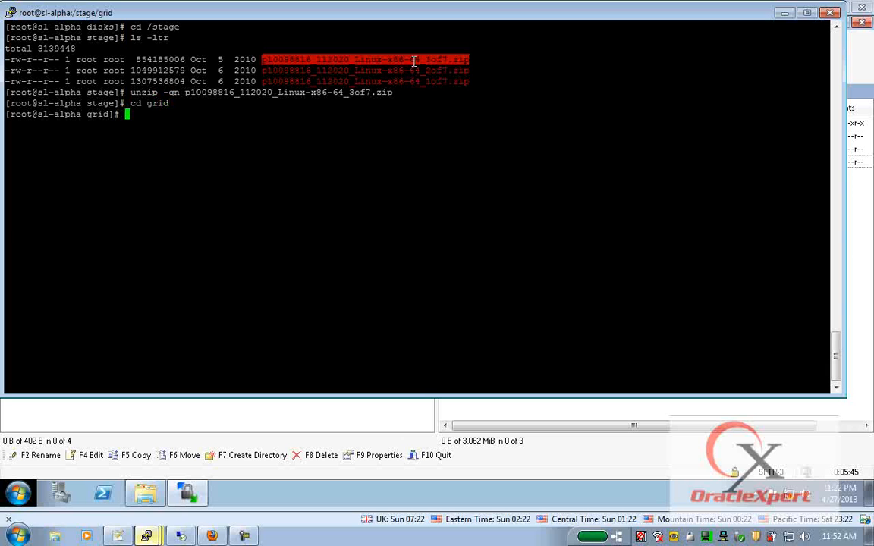
pyautogui.write('pwd')
pyautogui.press('Return')
pyautogui.write('ls')
pyautogui.press('Return')
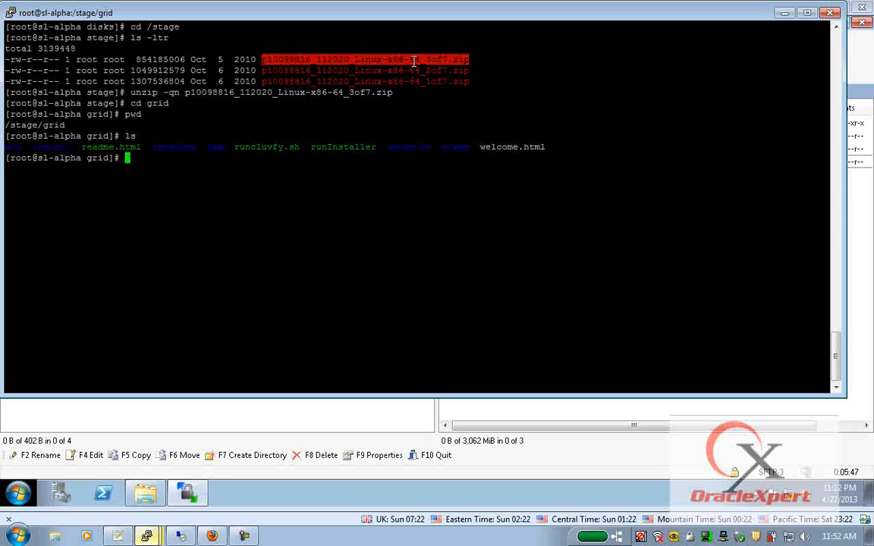
# - As the oracle user, list /stage/grid in detail and bring the Notepad++ notes forward
pyautogui.write('su - oracle')
pyautogui.press('Return')
pyautogui.write('cd /stage/grid/')
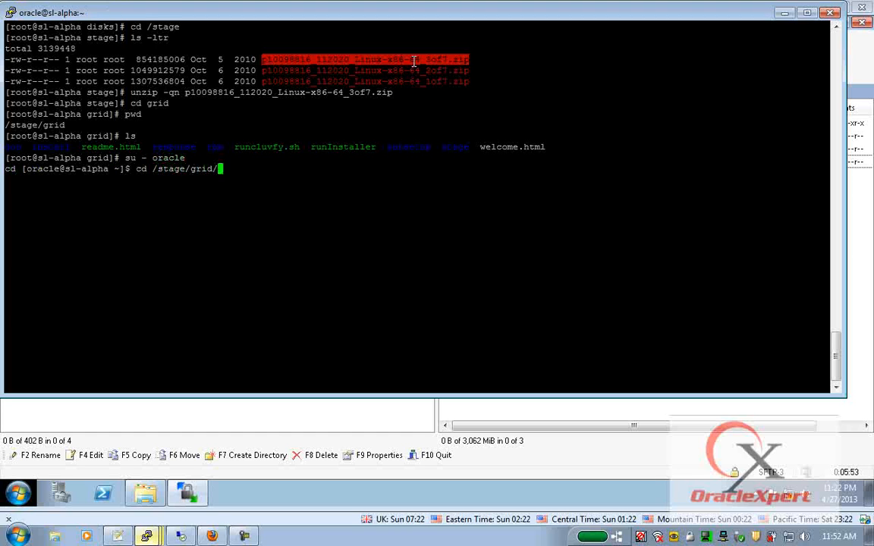
pyautogui.press('Return')
pyautogui.write('ls -ltr')
pyautogui.press('Return')
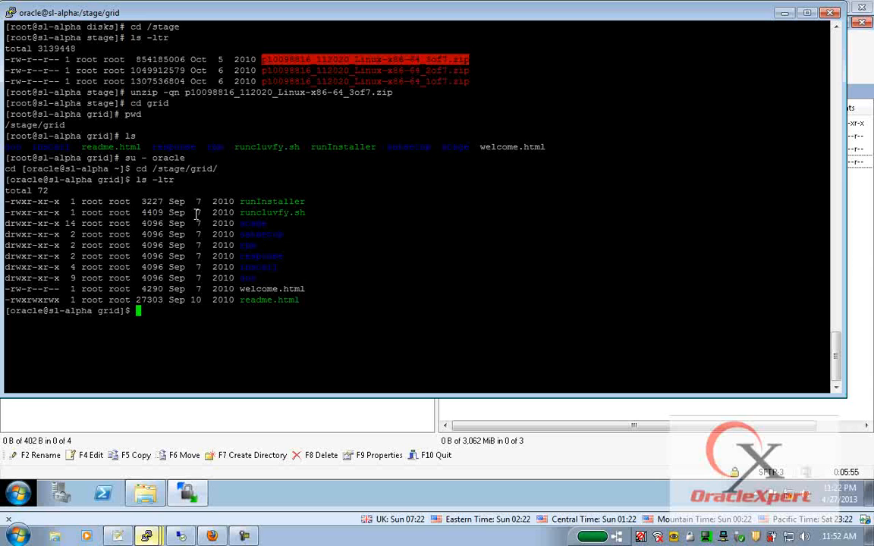
pyautogui.click(118, 536)
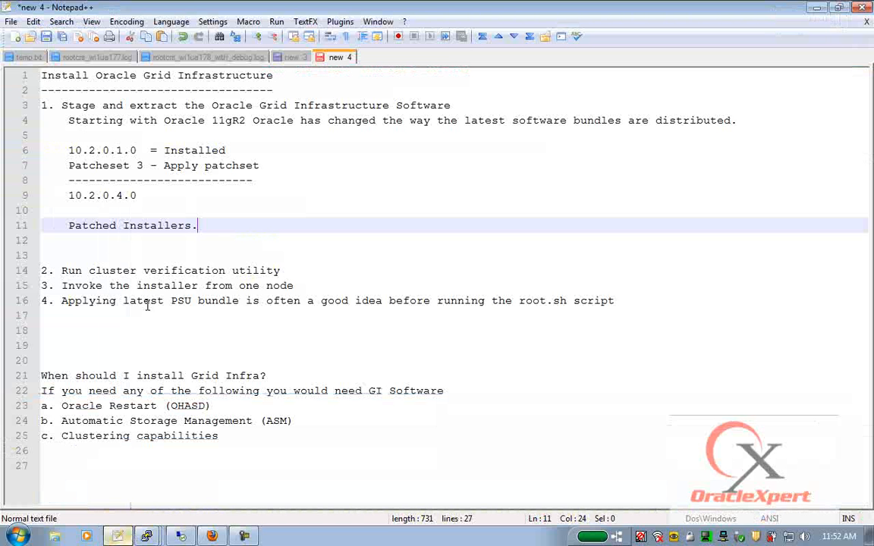
# - Add an indented blank line under step 2, 'Run cluster verification utility', then return to PuTTY
pyautogui.moveTo(55, 270); pyautogui.dragTo(362, 269)
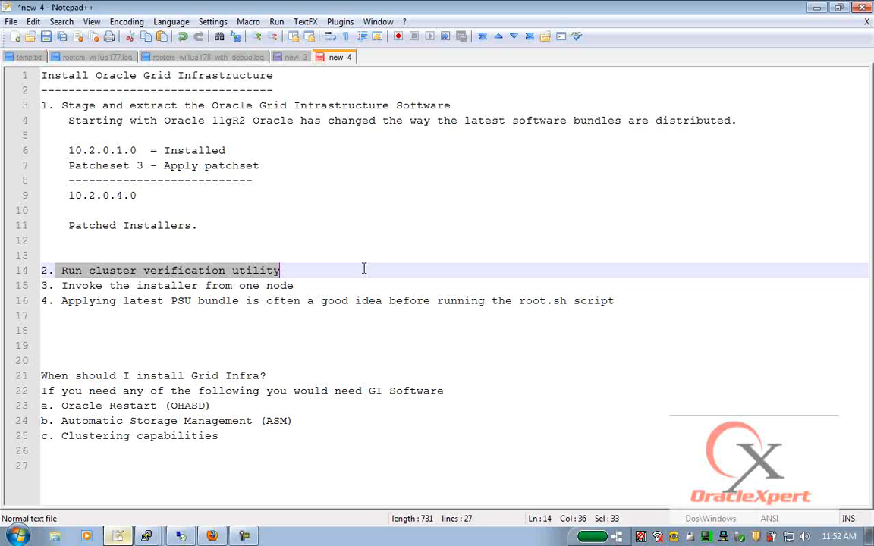
pyautogui.click(363, 269)
pyautogui.press('Return')
pyautogui.press('Return')
pyautogui.press('Return')
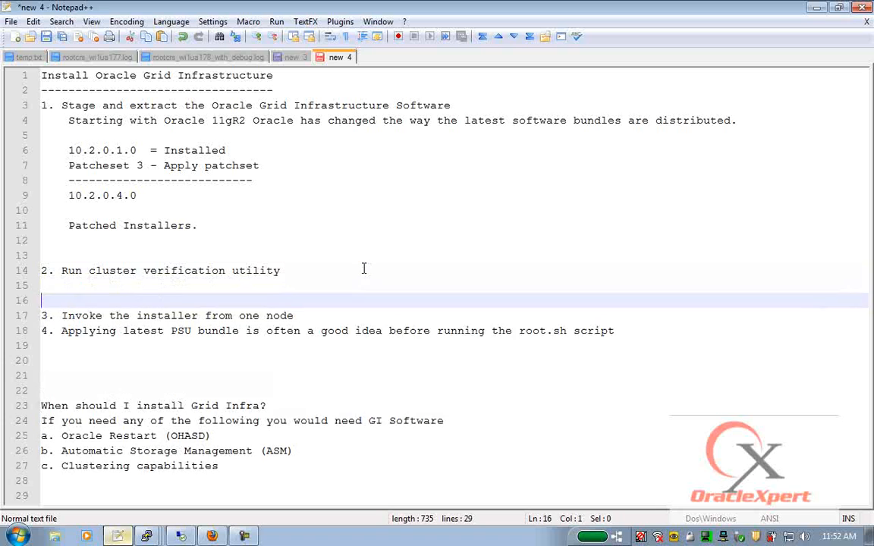
pyautogui.press('Up')
pyautogui.press('Up')
pyautogui.press('Tab')
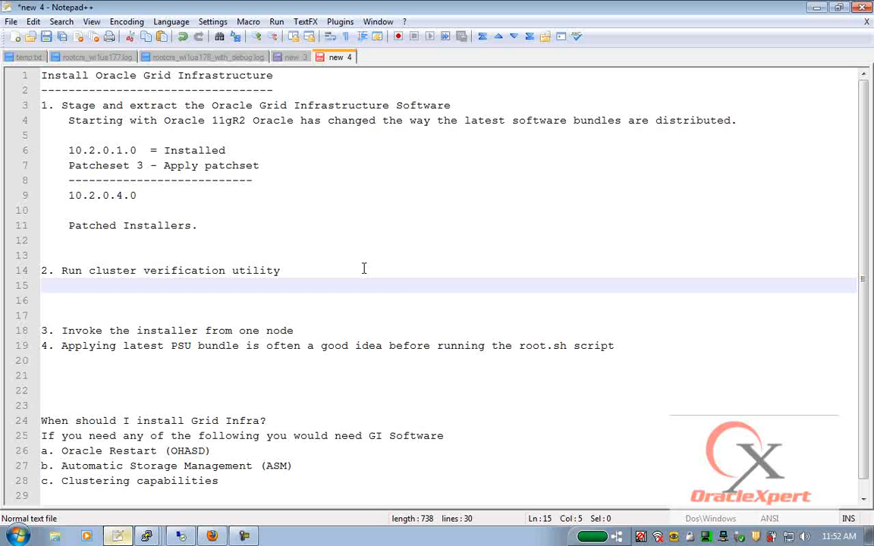
pyautogui.hotkey('alt', 'Tab')
# - Run ./runcluvfy.sh stage -pre crsinst -n sl-alpha,sl-beta -r 11gR2 -verbose into /tmp/crsprecheck.log
pyautogui.write('./runcluvfy.sh ')
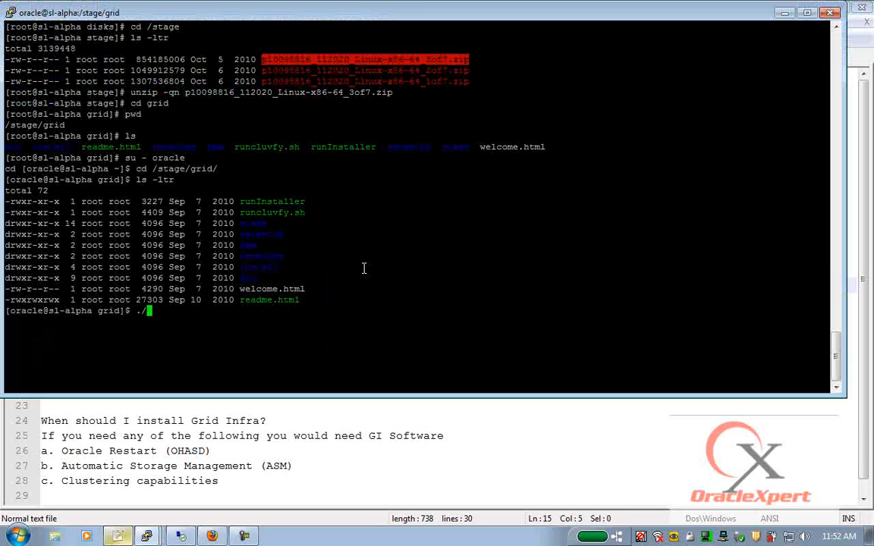
pyautogui.write('stage ')
pyautogui.write('-pos')
pyautogui.press('BackSpace')
pyautogui.press('BackSpace')
pyautogui.write('re cr')
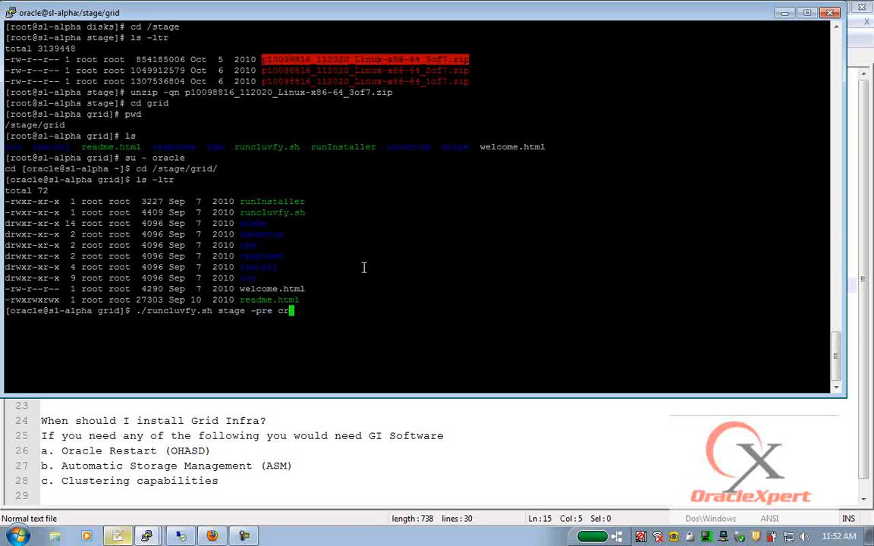
pyautogui.write('sinst -n sl-alpha,sl-beta -r')
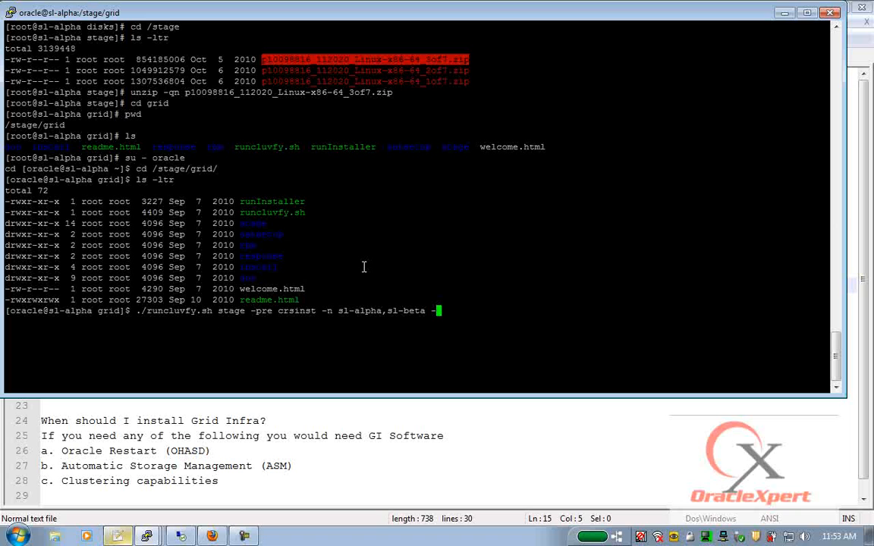
pyautogui.press('BackSpace')
pyautogui.write('11gR2')
pyautogui.press('Left')
pyautogui.press('Left')
pyautogui.press('Left')
pyautogui.press('Left')
pyautogui.press('Left')
pyautogui.press('End')
pyautogui.write('-verbose > /tmpo')
pyautogui.write('rs/')
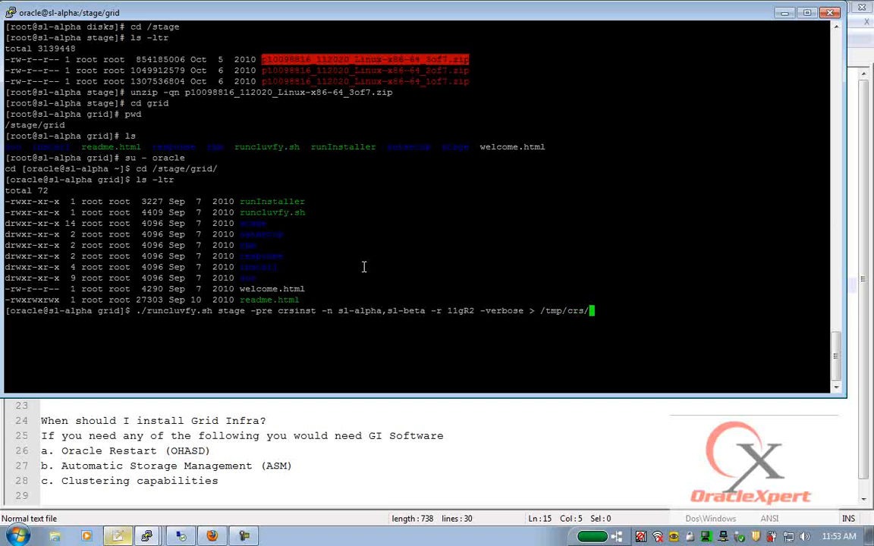
pyautogui.press('BackSpace')
pyautogui.write('precheck.log')
pyautogui.press('Return')
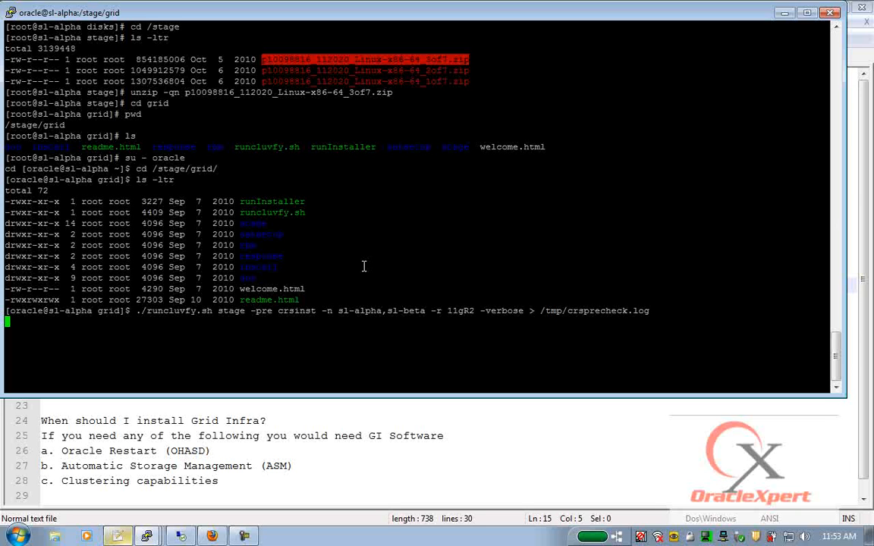
pyautogui.doubleClick(596, 311)
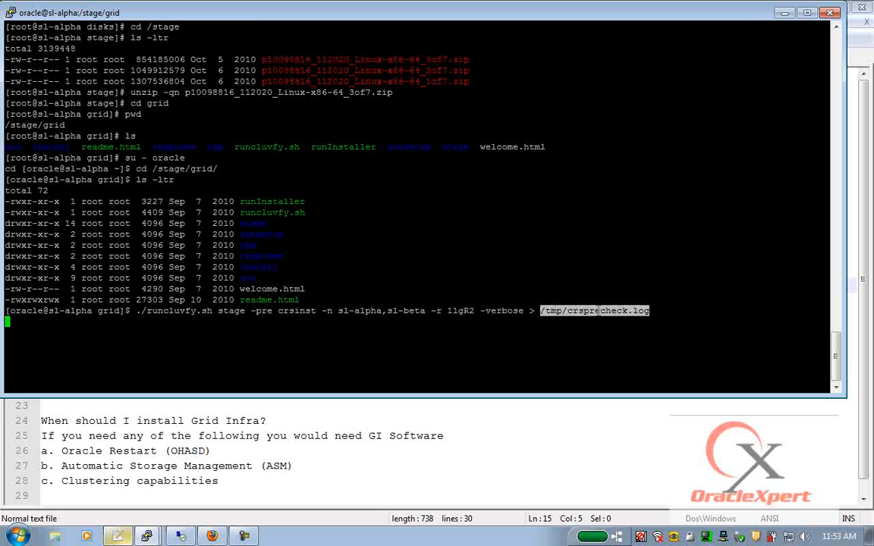
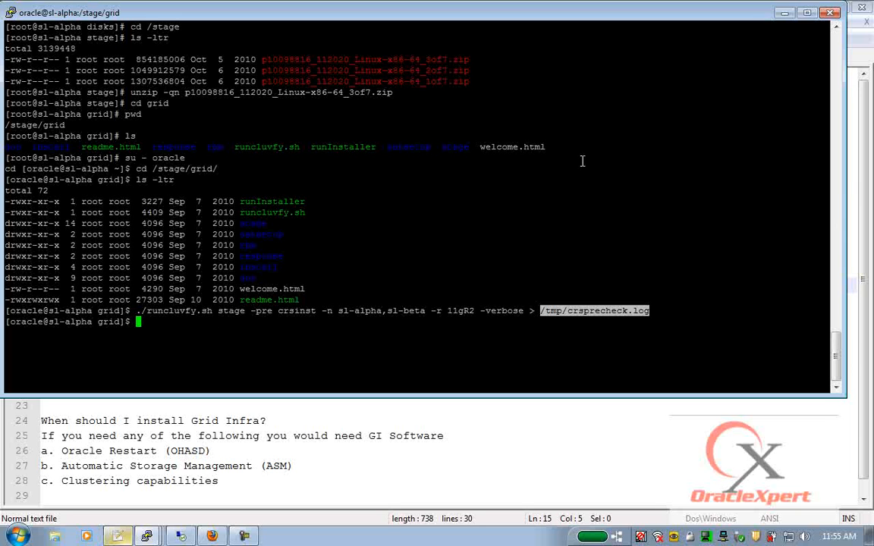
# - Type vi and paste the /tmp/crsprecheck.log path after it
pyautogui.write('vi')
pyautogui.rightClick(611, 106)
# - Open the log and highlight the node reachability, user equivalence and hosts config checks
pyautogui.press('Return')
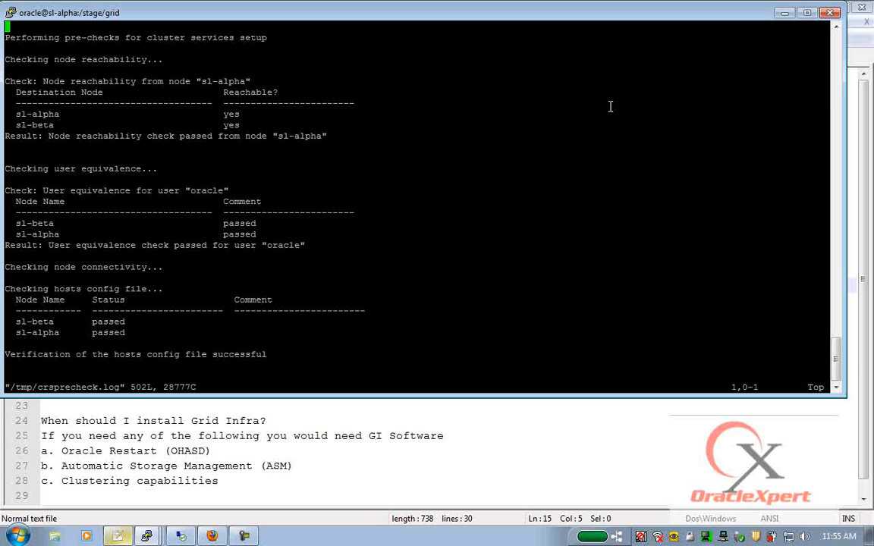
pyautogui.moveTo(12, 48); pyautogui.dragTo(410, 147)
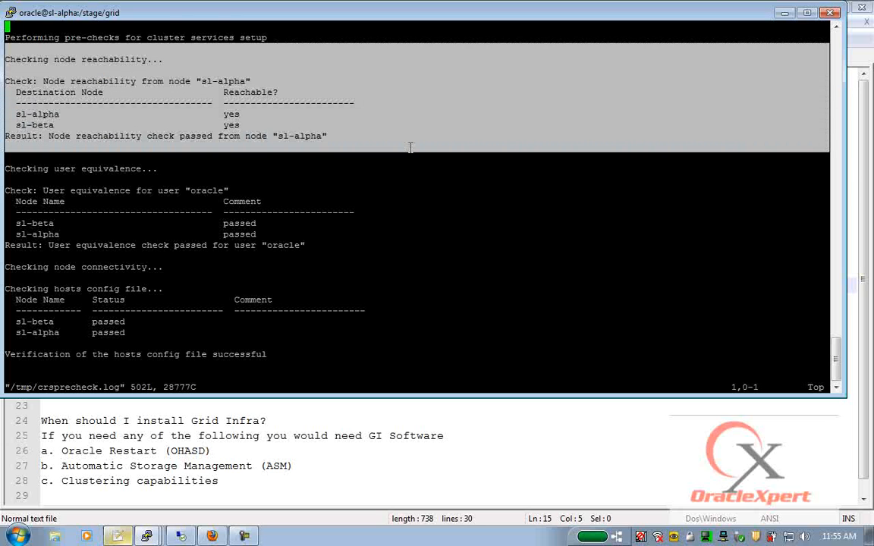
pyautogui.press('Down')
pyautogui.press('Down')
pyautogui.press('Down')
pyautogui.press('Down')
pyautogui.press('Down')
pyautogui.press('Down')
pyautogui.press('Down')
pyautogui.press('Down')
pyautogui.press('Down')
pyautogui.press('Down')
pyautogui.press('Down')
pyautogui.press('Down')
pyautogui.press('Down')
pyautogui.press('Down')
pyautogui.press('Down')
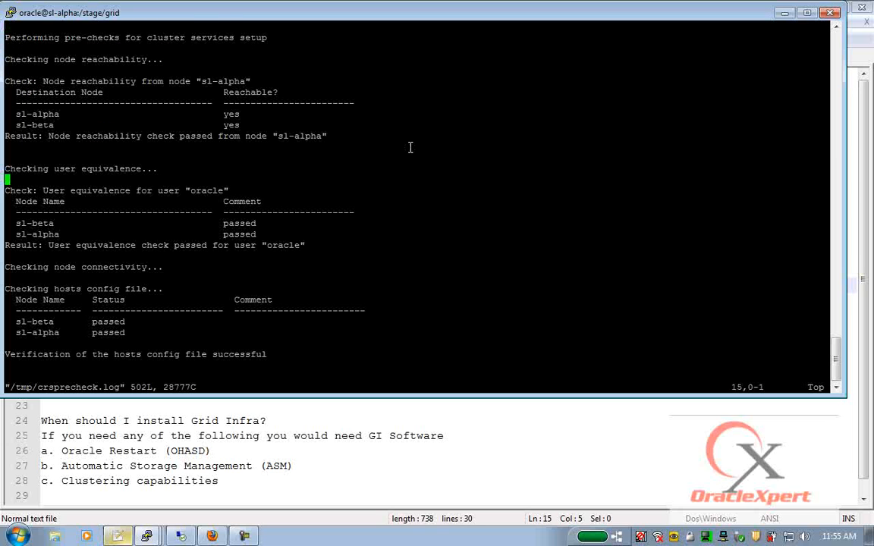
pyautogui.moveTo(70, 190); pyautogui.dragTo(391, 253)
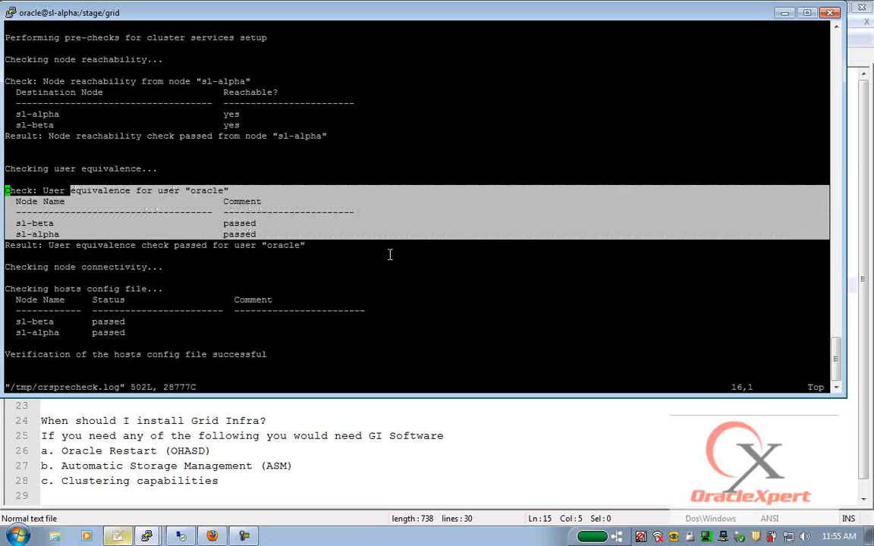
pyautogui.press('Down')
pyautogui.press('Down')
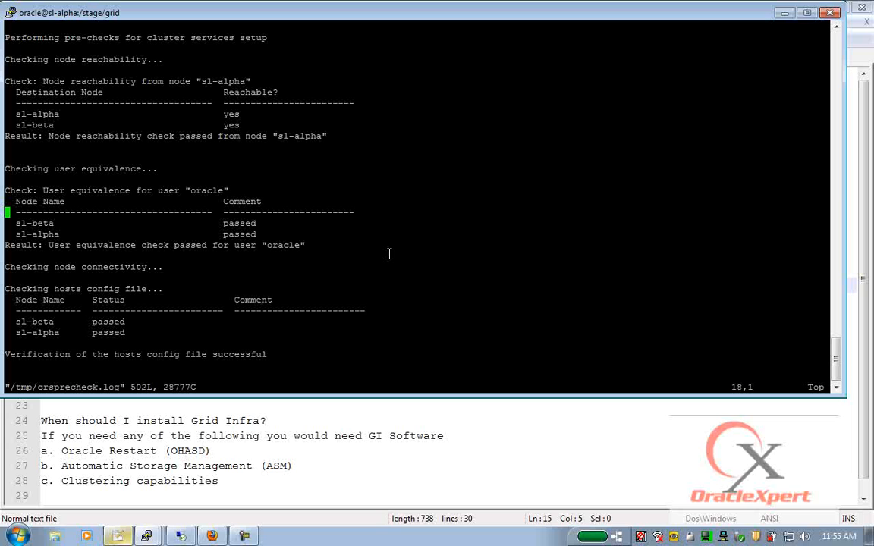
pyautogui.press('Down')
pyautogui.press('Down')
pyautogui.moveTo(6, 289); pyautogui.dragTo(200, 341)
# - Highlight both nodes' interface information and the 172.168.0.0 and 192.168.200.0 connectivity results
pyautogui.press('Down')
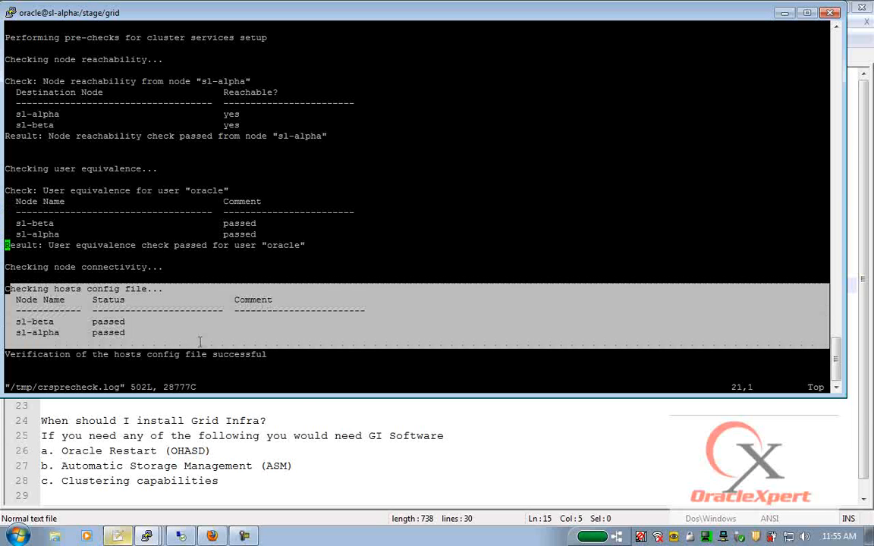
pyautogui.press('Down')
pyautogui.press('Down')
pyautogui.press('Down')
pyautogui.press('Down')
pyautogui.press('Down')
pyautogui.press('Down')
pyautogui.press('Down')
pyautogui.press('Down')
pyautogui.press('Down')
pyautogui.press('Down')
pyautogui.press('Down')
pyautogui.press('Down')
pyautogui.press('Down')
pyautogui.press('Down')
pyautogui.press('Down')
pyautogui.press('Down')
pyautogui.press('Down')
pyautogui.press('Down')
pyautogui.press('Down')
pyautogui.press('Down')
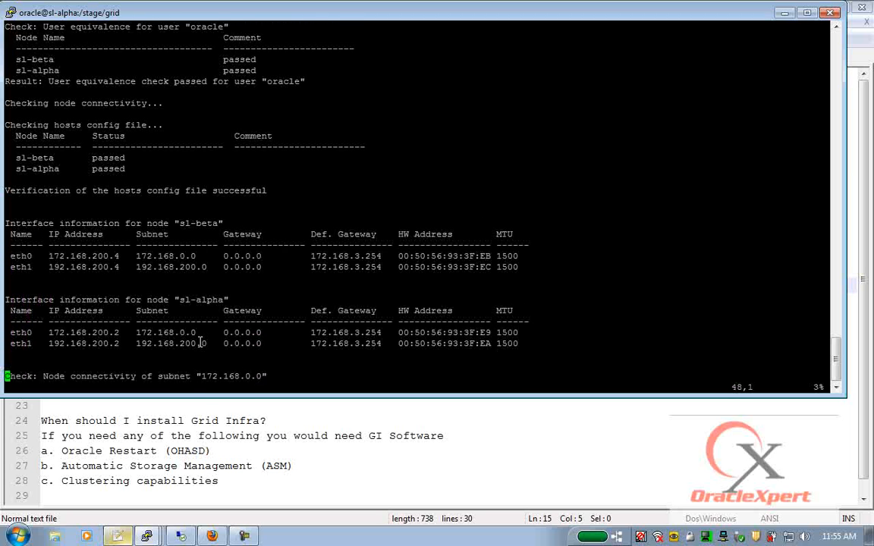
pyautogui.press('Down')
pyautogui.press('Down')
pyautogui.press('Down')
pyautogui.press('Down')
pyautogui.press('Down')
pyautogui.press('Down')
pyautogui.press('Down')
pyautogui.moveTo(9, 149); pyautogui.dragTo(430, 281)
pyautogui.press('Down')
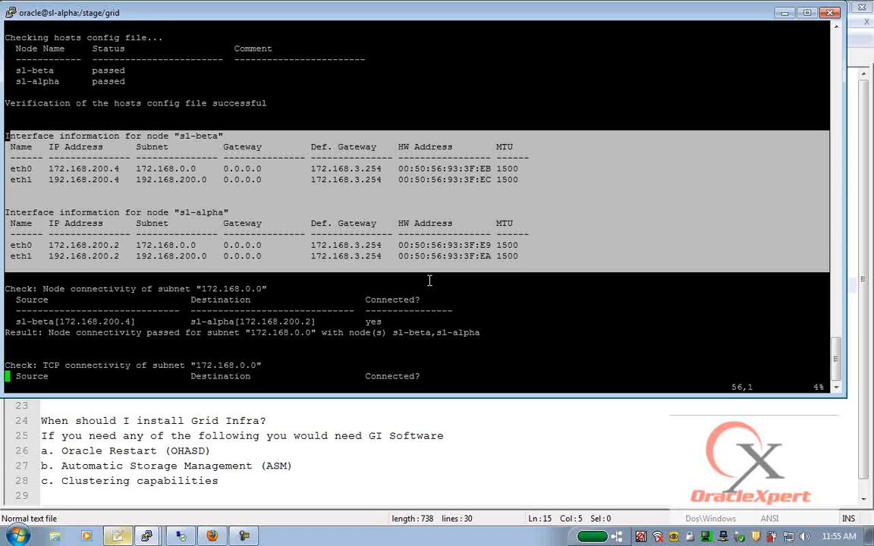
pyautogui.press('Down')
pyautogui.press('Down')
pyautogui.press('Down')
pyautogui.press('Down')
pyautogui.press('Down')
pyautogui.press('Down')
pyautogui.press('Down')
pyautogui.press('Down')
pyautogui.press('Down')
pyautogui.press('Down')
pyautogui.press('Down')
pyautogui.press('Down')
pyautogui.press('Down')
pyautogui.press('Down')
pyautogui.press('Down')
pyautogui.press('Down')
pyautogui.press('Down')
pyautogui.press('Down')
pyautogui.press('Down')
pyautogui.press('Down')
pyautogui.moveTo(54, 144); pyautogui.dragTo(588, 182)
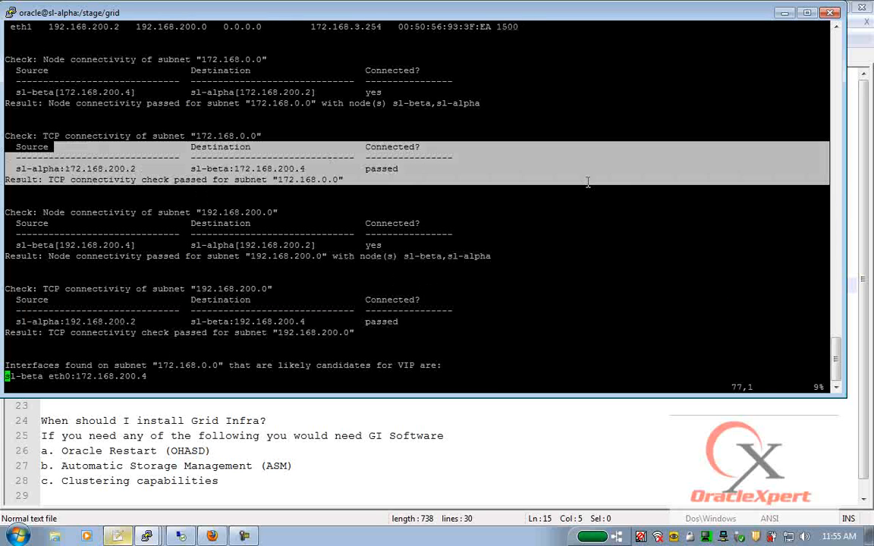
pyautogui.moveTo(140, 189); pyautogui.dragTo(662, 326)
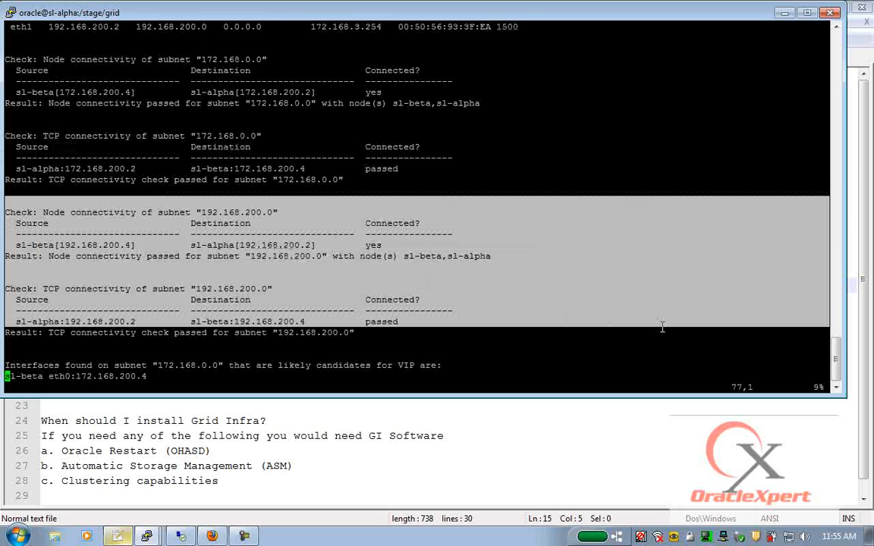
pyautogui.press('Down')
pyautogui.press('Down')
pyautogui.press('Down')
pyautogui.press('Down')
pyautogui.press('Down')
pyautogui.press('Down')
pyautogui.press('Down')
pyautogui.press('Down')
pyautogui.press('Down')
pyautogui.press('Down')
pyautogui.press('Down')
pyautogui.press('Down')
pyautogui.press('Down')
pyautogui.press('Down')
pyautogui.press('Down')
pyautogui.press('Down')
pyautogui.press('Down')
pyautogui.press('Down')
pyautogui.press('Down')
pyautogui.press('Down')
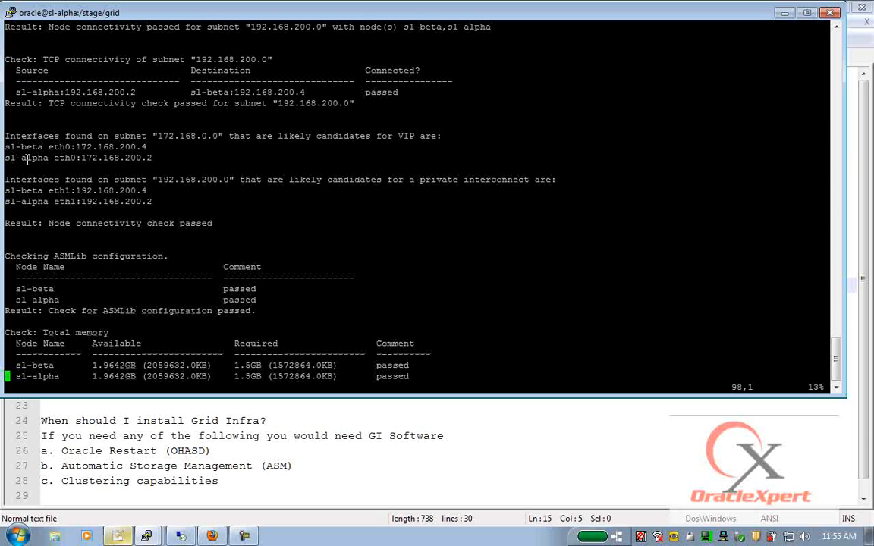
# - Highlight the VIP and interconnect candidates, ASMLib, total memory and swap space checks
pyautogui.moveTo(9, 133); pyautogui.dragTo(353, 214)
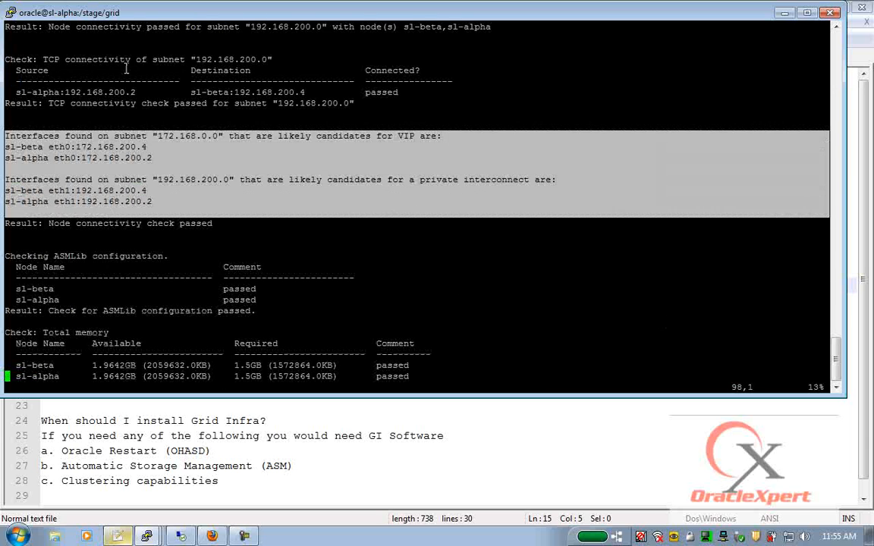
pyautogui.moveTo(128, 69); pyautogui.dragTo(566, 82)
pyautogui.press('Down')
pyautogui.press('Down')
pyautogui.press('Down')
pyautogui.press('Down')
pyautogui.press('Down')
pyautogui.press('Down')
pyautogui.press('Down')
pyautogui.press('Down')
pyautogui.press('Down')
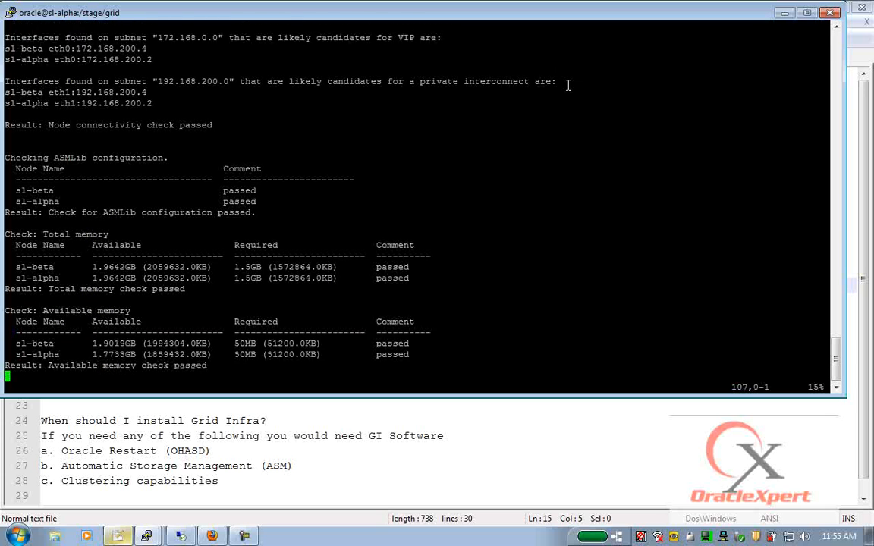
pyautogui.press('Down')
pyautogui.press('Down')
pyautogui.press('Down')
pyautogui.press('Down')
pyautogui.moveTo(8, 112); pyautogui.dragTo(429, 184)
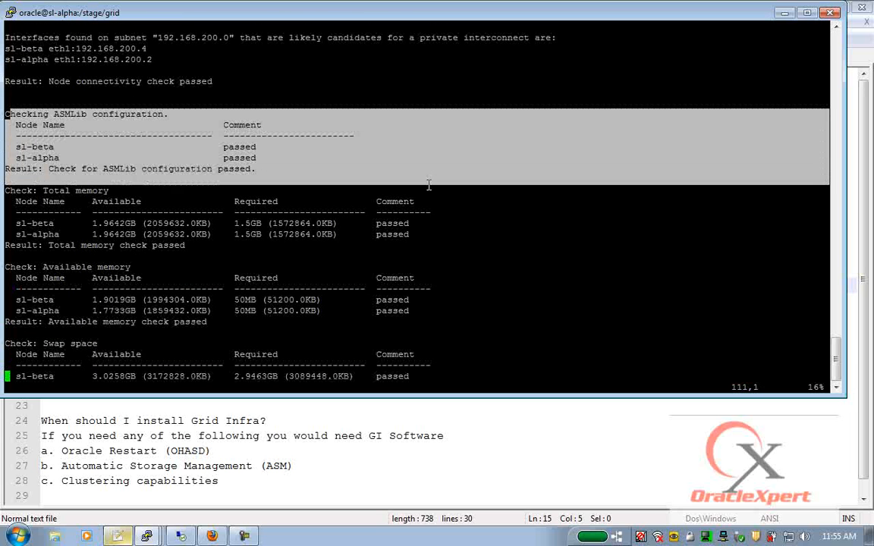
pyautogui.press('Down')
pyautogui.press('Down')
pyautogui.press('Down')
pyautogui.press('Down')
pyautogui.press('Down')
pyautogui.press('Down')
pyautogui.press('Down')
pyautogui.press('Down')
pyautogui.press('Down')
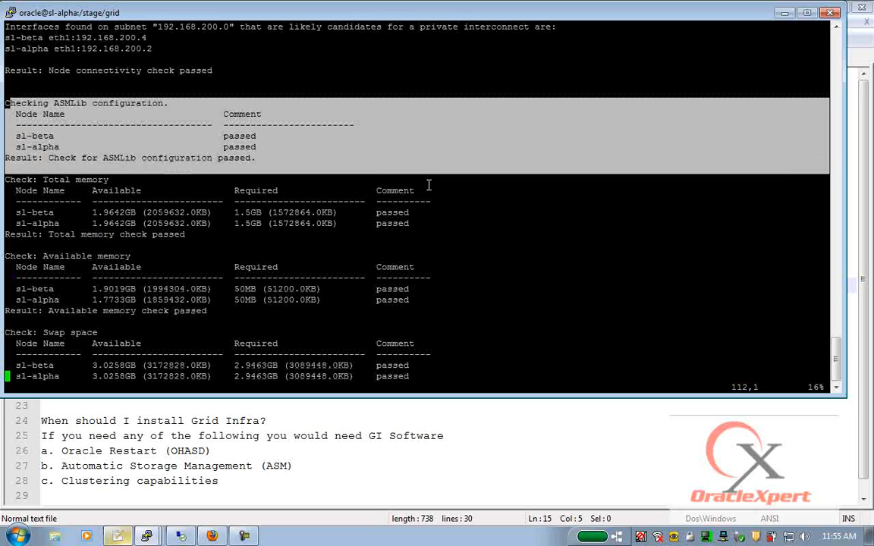
pyautogui.moveTo(8, 88); pyautogui.dragTo(362, 252)
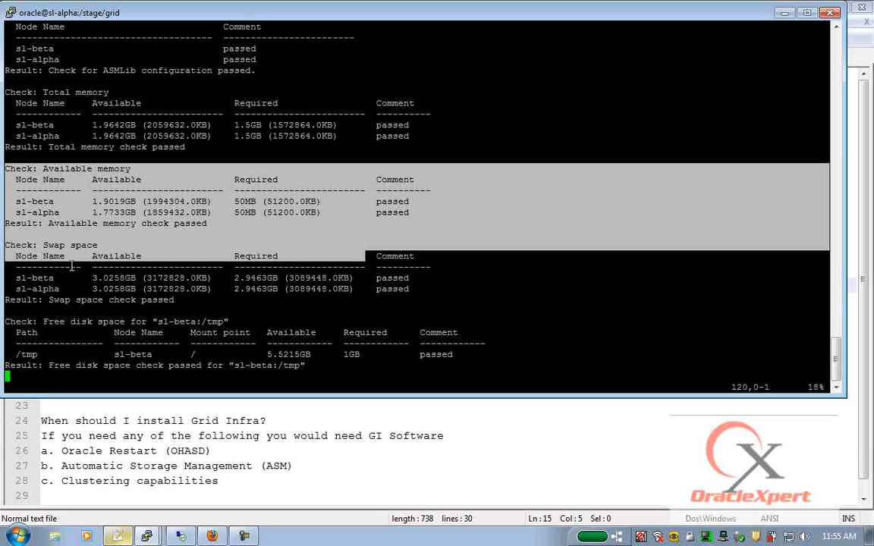
pyautogui.moveTo(16, 245); pyautogui.dragTo(510, 306)
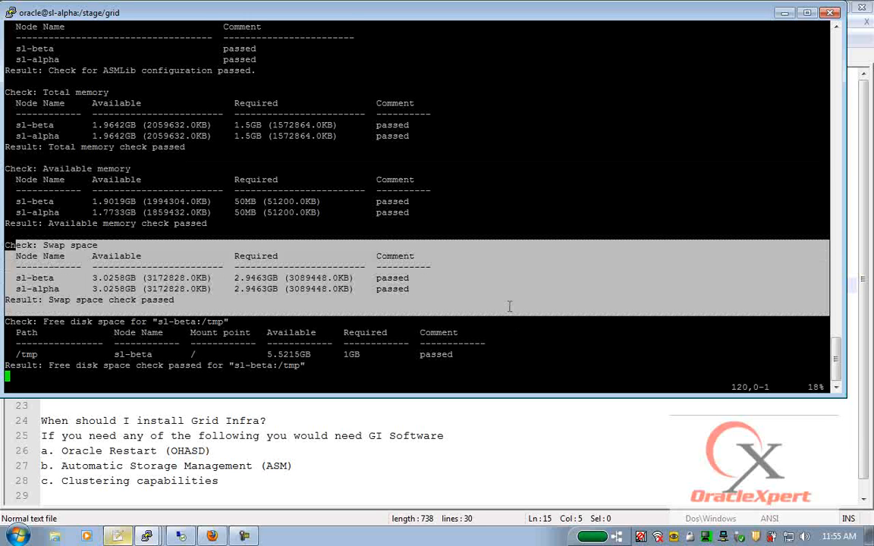
# - Highlight the free disk space, oracle user, oinstall group and run level checks
pyautogui.press('Down')
pyautogui.press('Down')
pyautogui.press('Down')
pyautogui.press('Down')
pyautogui.press('Down')
pyautogui.press('Down')
pyautogui.press('Down')
pyautogui.press('Down')
pyautogui.press('Down')
pyautogui.press('Down')
pyautogui.press('Down')
pyautogui.press('Down')
pyautogui.press('Down')
pyautogui.press('Down')
pyautogui.press('Down')
pyautogui.press('Down')
pyautogui.press('Down')
pyautogui.press('Down')
pyautogui.moveTo(74, 120); pyautogui.dragTo(548, 223)
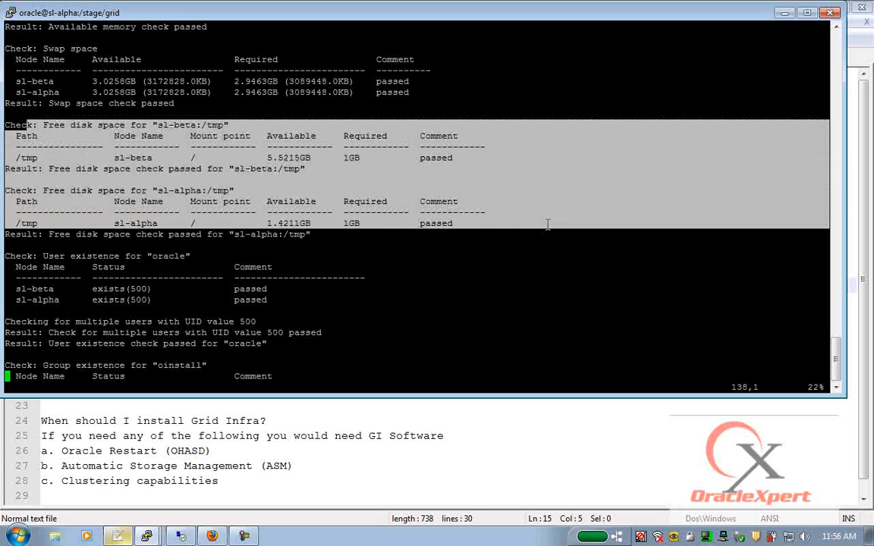
pyautogui.press('Down')
pyautogui.press('Down')
pyautogui.press('Down')
pyautogui.press('Down')
pyautogui.press('Down')
pyautogui.press('Down')
pyautogui.press('Down')
pyautogui.press('Down')
pyautogui.press('Down')
pyautogui.press('Down')
pyautogui.press('Down')
pyautogui.press('Down')
pyautogui.press('Down')
pyautogui.press('Down')
pyautogui.press('Down')
pyautogui.press('Down')
pyautogui.press('Down')
pyautogui.moveTo(14, 70); pyautogui.dragTo(405, 123)
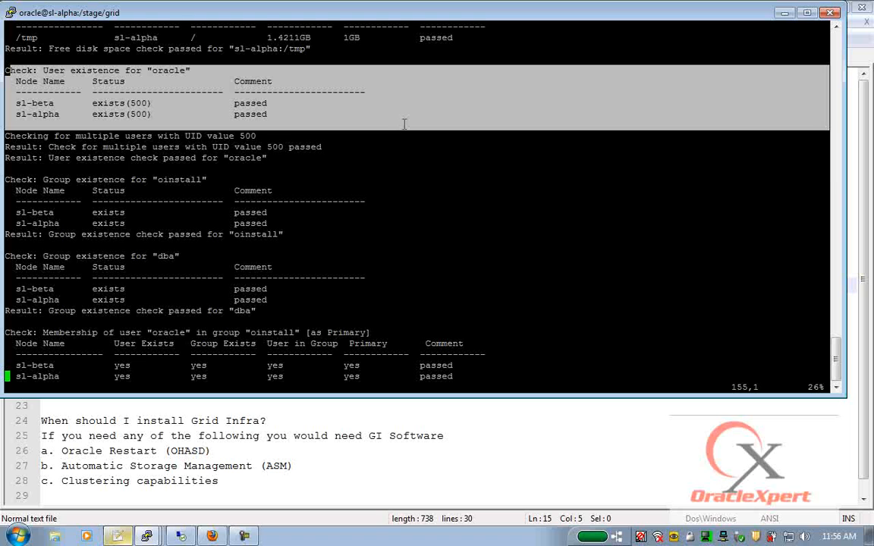
pyautogui.moveTo(8, 176); pyautogui.dragTo(438, 312)
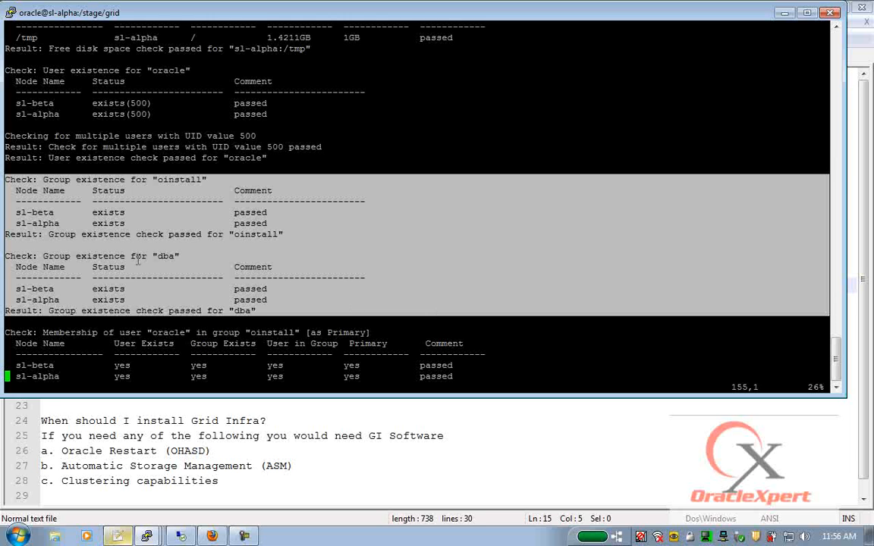
pyautogui.press('Down')
pyautogui.press('Down')
pyautogui.press('Down')
pyautogui.press('Down')
pyautogui.press('Down')
pyautogui.press('Down')
pyautogui.press('Down')
pyautogui.press('Down')
pyautogui.press('Down')
pyautogui.press('Down')
pyautogui.press('Down')
pyautogui.press('Down')
pyautogui.press('Down')
pyautogui.press('Down')
pyautogui.press('Down')
pyautogui.press('Down')
pyautogui.press('Down')
pyautogui.press('Down')
pyautogui.press('Down')
pyautogui.press('Down')
pyautogui.press('Down')
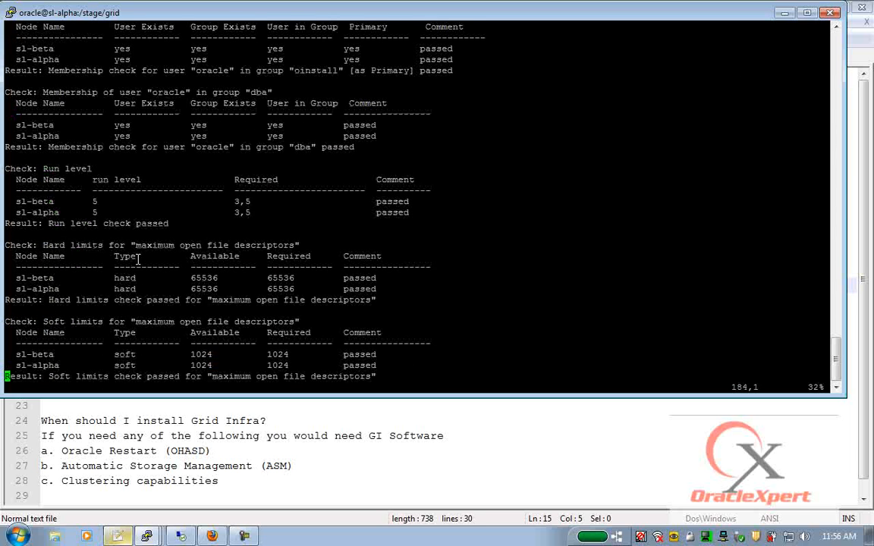
pyautogui.moveTo(8, 144); pyautogui.dragTo(539, 224)
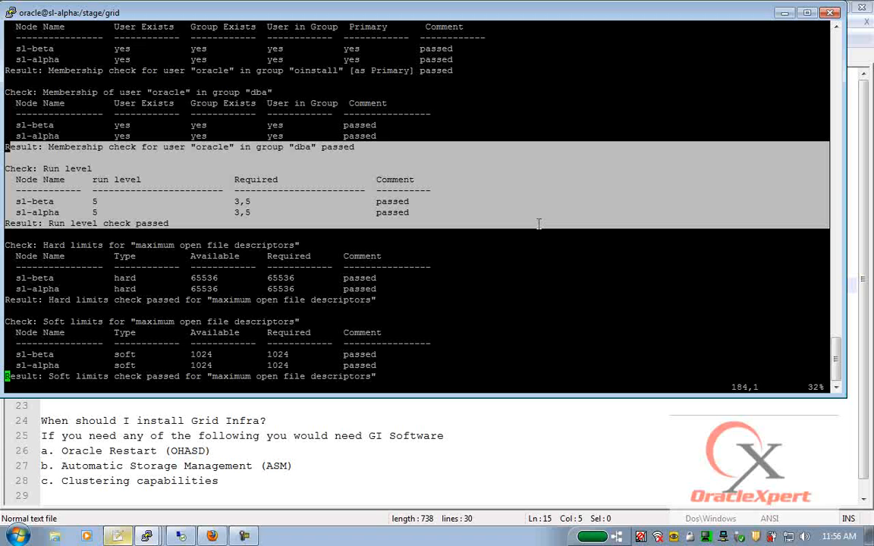
# - Highlight the file descriptor and process limits, system architecture and kernel version checks
pyautogui.press('Down')
pyautogui.press('Down')
pyautogui.press('Down')
pyautogui.press('Down')
pyautogui.press('Down')
pyautogui.press('Down')
pyautogui.press('Down')
pyautogui.press('Down')
pyautogui.press('Down')
pyautogui.press('Down')
pyautogui.press('Down')
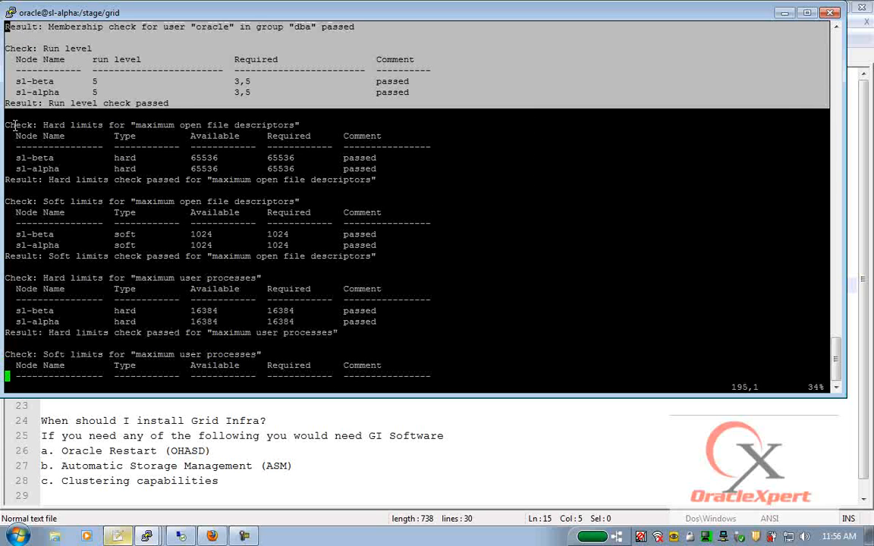
pyautogui.moveTo(6, 121); pyautogui.dragTo(432, 272)
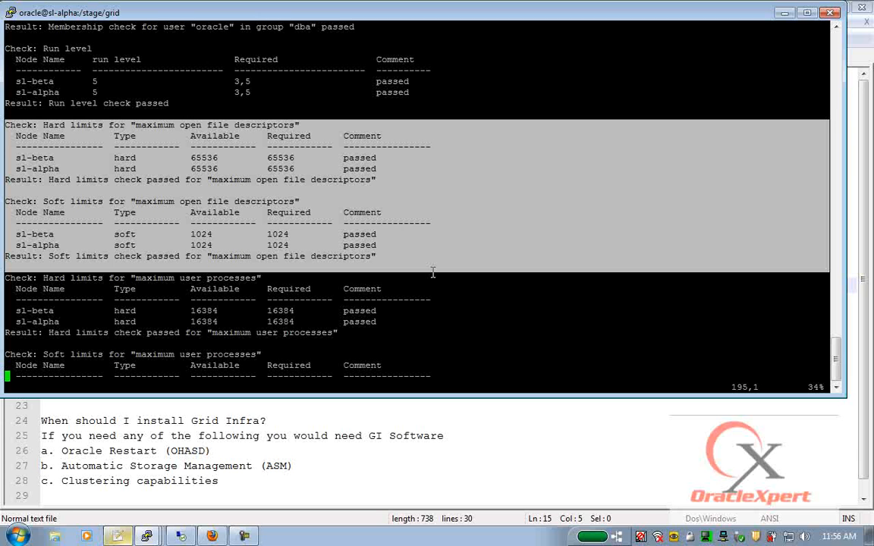
pyautogui.press('Down')
pyautogui.press('Down')
pyautogui.press('Down')
pyautogui.press('Down')
pyautogui.press('Down')
pyautogui.press('Down')
pyautogui.press('Down')
pyautogui.press('Down')
pyautogui.press('Down')
pyautogui.press('Down')
pyautogui.press('Down')
pyautogui.press('Down')
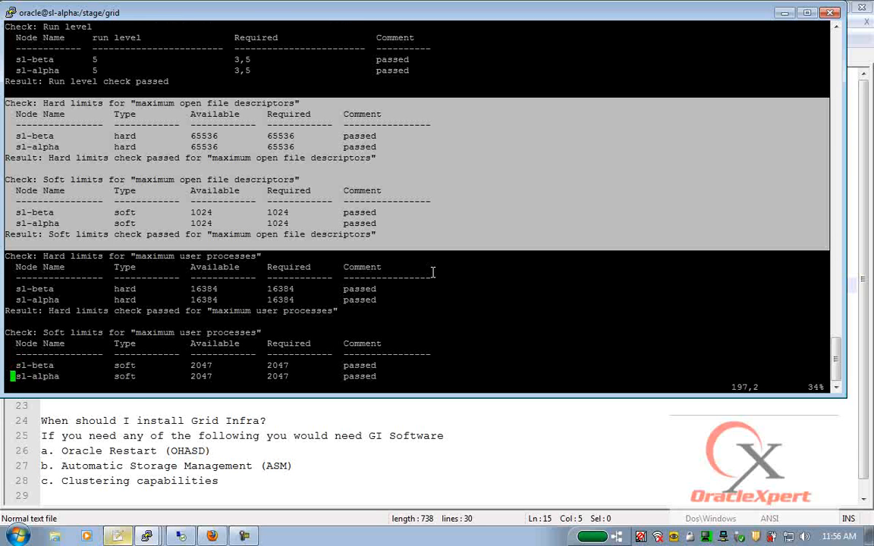
pyautogui.press('Right')
pyautogui.moveTo(17, 150); pyautogui.dragTo(540, 275)
pyautogui.press('Down')
pyautogui.press('Down')
pyautogui.press('Down')
pyautogui.press('Down')
pyautogui.press('Down')
pyautogui.press('Down')
pyautogui.press('Down')
pyautogui.press('Down')
pyautogui.press('Down')
pyautogui.press('Down')
pyautogui.press('Down')
pyautogui.press('Down')
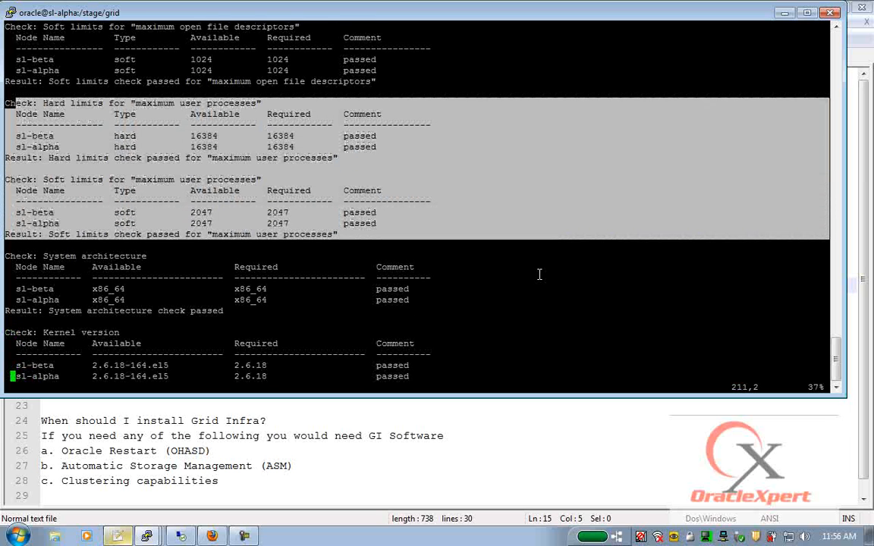
pyautogui.moveTo(13, 159); pyautogui.dragTo(540, 286)
# - Highlight the semmsl-to-semopm kernel parameter checks and the passed package existence checks
pyautogui.press('Down')
pyautogui.press('Down')
pyautogui.press('Down')
pyautogui.press('Down')
pyautogui.press('Down')
pyautogui.press('Down')
pyautogui.press('Down')
pyautogui.press('Down')
pyautogui.press('Down')
pyautogui.press('Down')
pyautogui.press('Down')
pyautogui.press('Down')
pyautogui.press('Down')
pyautogui.press('Down')
pyautogui.press('Down')
pyautogui.press('Down')
pyautogui.press('Down')
pyautogui.press('Down')
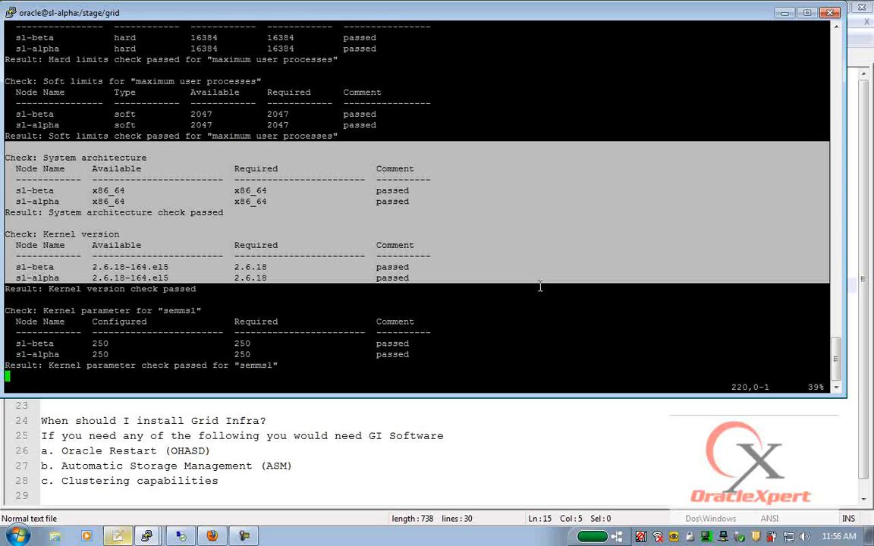
pyautogui.moveTo(6, 123); pyautogui.dragTo(495, 347)
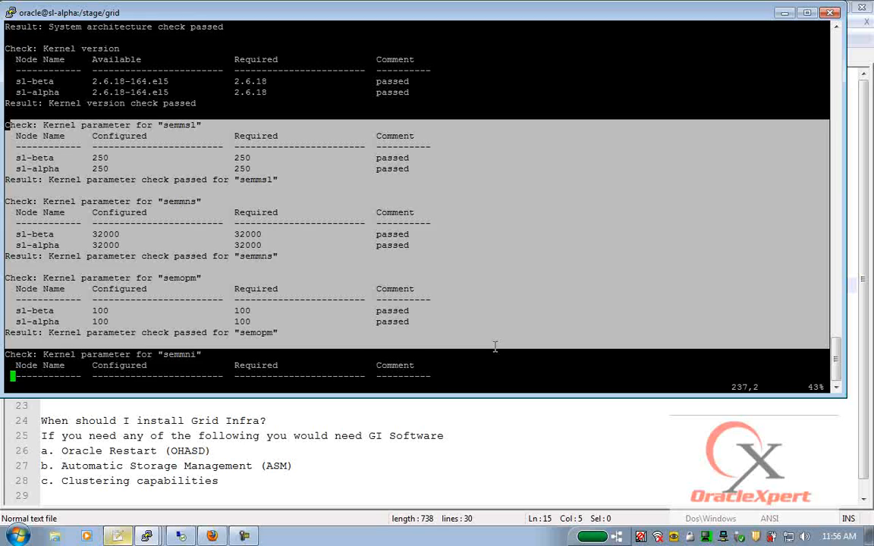
pyautogui.press('Down')
pyautogui.press('Down')
pyautogui.press('Down')
pyautogui.press('Down')
pyautogui.press('Down')
pyautogui.press('Down')
pyautogui.press('Down')
pyautogui.press('Down')
pyautogui.press('Down')
pyautogui.press('Down')
pyautogui.press('Down')
pyautogui.press('Down')
pyautogui.press('Down')
pyautogui.press('Down')
pyautogui.press('Down')
pyautogui.press('Down')
pyautogui.press('Down')
pyautogui.press('Down')
pyautogui.press('Down')
pyautogui.press('Down')
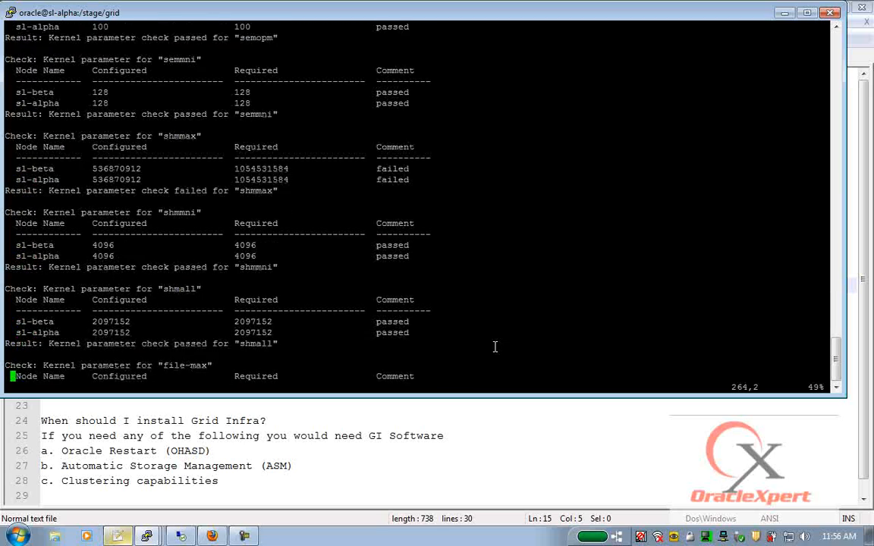
pyautogui.press('Down')
pyautogui.press('Down')
pyautogui.press('Down')
pyautogui.press('Down')
pyautogui.press('Down')
pyautogui.press('Down')
pyautogui.press('Down')
pyautogui.press('Down')
pyautogui.press('Down')
pyautogui.press('Down')
pyautogui.press('Down')
pyautogui.press('Down')
pyautogui.press('Down')
pyautogui.press('Down')
pyautogui.press('Down')
pyautogui.press('Down')
pyautogui.press('Down')
pyautogui.press('Down')
pyautogui.press('Down')
pyautogui.press('Down')
pyautogui.press('Down')
pyautogui.press('Down')
pyautogui.press('Down')
pyautogui.press('Down')
pyautogui.press('Down')
pyautogui.press('Down')
pyautogui.press('Down')
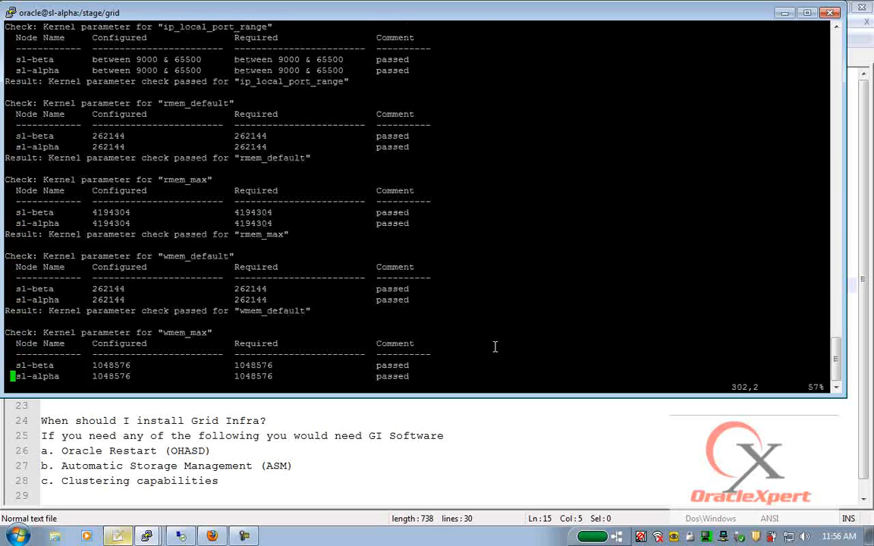
pyautogui.press('Down')
pyautogui.press('Down')
pyautogui.press('Down')
pyautogui.press('Down')
pyautogui.press('Down')
pyautogui.press('Down')
pyautogui.press('Down')
pyautogui.press('Down')
pyautogui.press('Down')
pyautogui.press('Down')
pyautogui.press('Down')
pyautogui.press('Down')
pyautogui.press('Down')
pyautogui.press('Down')
pyautogui.press('Down')
pyautogui.press('Down')
pyautogui.press('Down')
pyautogui.press('Down')
pyautogui.press('Down')
pyautogui.press('Down')
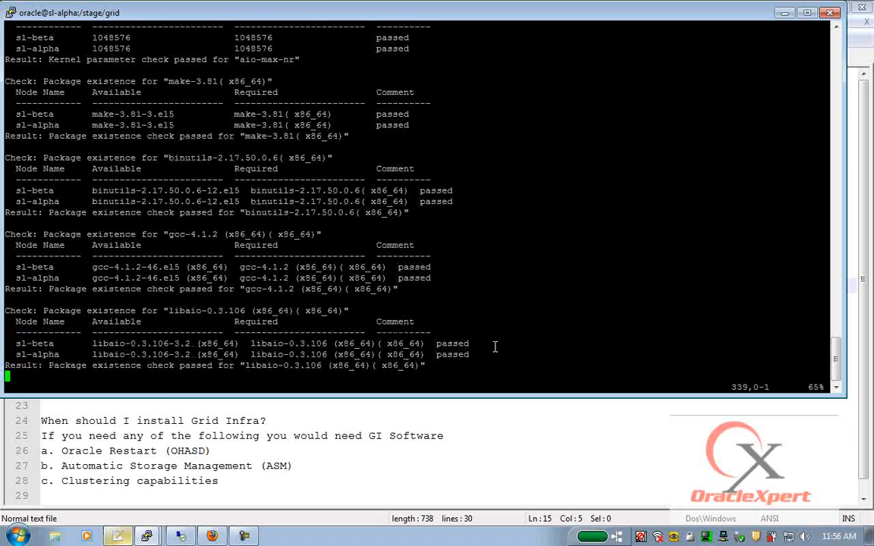
pyautogui.moveTo(4, 47); pyautogui.dragTo(506, 340)
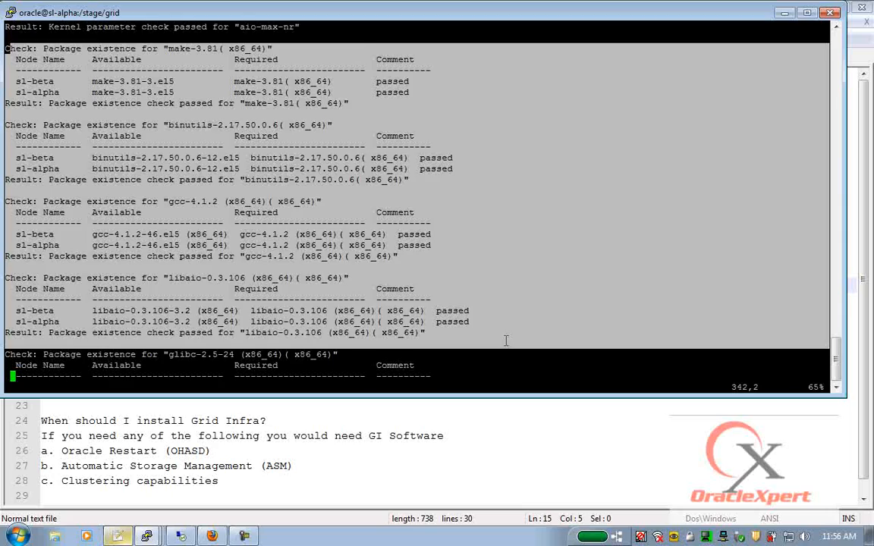
# - Highlight the NTP messages, failed clock synchronization result, and root group and umask checks
pyautogui.press('Down')
pyautogui.press('Down')
pyautogui.press('Down')
pyautogui.press('Down')
pyautogui.press('Down')
pyautogui.press('Down')
pyautogui.press('Down')
pyautogui.press('Down')
pyautogui.press('Down')
pyautogui.press('Down')
pyautogui.press('Down')
pyautogui.press('Down')
pyautogui.press('Down')
pyautogui.press('Down')
pyautogui.press('Down')
pyautogui.press('Down')
pyautogui.press('Down')
pyautogui.press('Down')
pyautogui.press('Down')
pyautogui.press('Down')
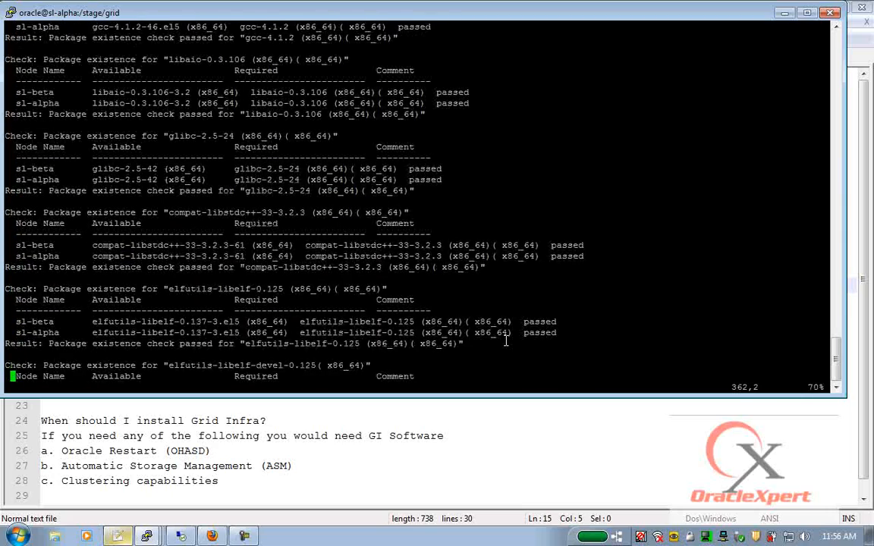
pyautogui.press('Down')
pyautogui.press('Down')
pyautogui.press('Down')
pyautogui.press('Down')
pyautogui.press('Down')
pyautogui.press('Down')
pyautogui.press('Down')
pyautogui.press('Down')
pyautogui.press('Down')
pyautogui.press('Down')
pyautogui.press('Down')
pyautogui.press('Down')
pyautogui.press('Down')
pyautogui.press('Down')
pyautogui.press('Down')
pyautogui.press('Down')
pyautogui.press('Down')
pyautogui.press('Down')
pyautogui.press('Down')
pyautogui.press('Down')
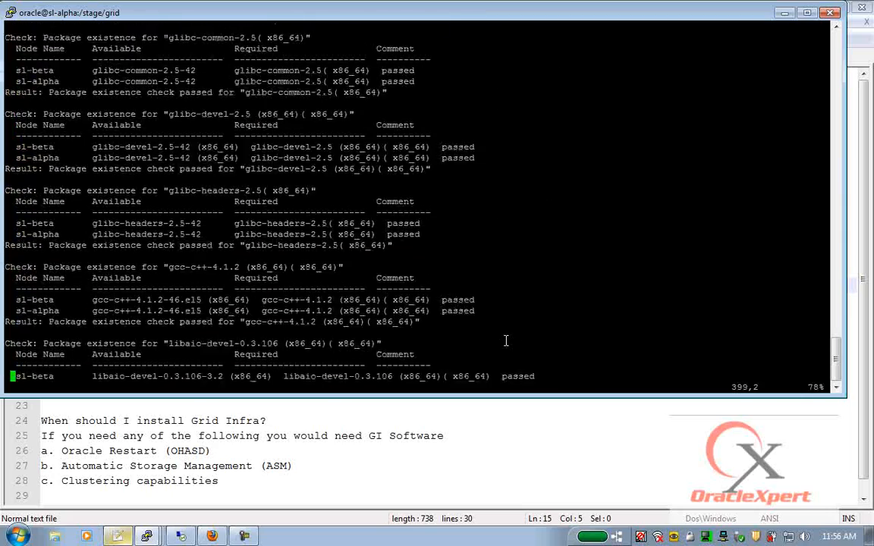
pyautogui.press('Down')
pyautogui.press('Down')
pyautogui.press('Down')
pyautogui.press('Down')
pyautogui.press('Down')
pyautogui.press('Down')
pyautogui.press('Down')
pyautogui.press('Down')
pyautogui.press('Down')
pyautogui.press('Down')
pyautogui.press('Down')
pyautogui.press('Down')
pyautogui.press('Down')
pyautogui.press('Down')
pyautogui.press('Down')
pyautogui.press('Down')
pyautogui.press('Down')
pyautogui.press('Down')
pyautogui.press('Down')
pyautogui.press('Down')
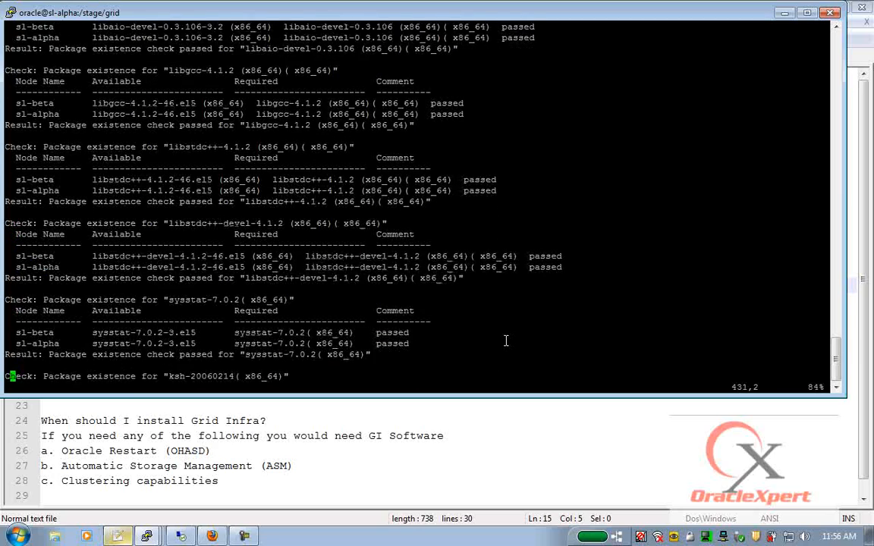
pyautogui.press('Down')
pyautogui.press('Down')
pyautogui.press('Down')
pyautogui.press('Down')
pyautogui.press('Down')
pyautogui.press('Down')
pyautogui.press('Down')
pyautogui.press('Down')
pyautogui.press('Down')
pyautogui.press('Down')
pyautogui.press('Down')
pyautogui.press('Down')
pyautogui.press('Down')
pyautogui.press('Down')
pyautogui.press('Down')
pyautogui.press('Down')
pyautogui.press('Down')
pyautogui.press('Down')
pyautogui.press('Down')
pyautogui.press('Down')
pyautogui.press('Down')
pyautogui.press('Down')
pyautogui.press('Down')
pyautogui.press('Down')
pyautogui.press('Down')
pyautogui.press('Down')
pyautogui.press('Down')
pyautogui.press('Down')
pyautogui.press('Down')
pyautogui.press('Down')
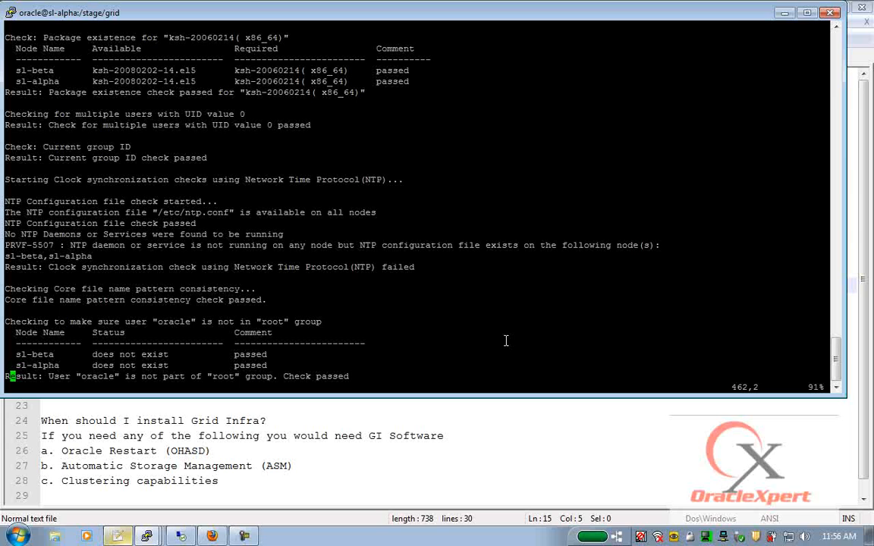
pyautogui.moveTo(5, 202); pyautogui.dragTo(404, 257)
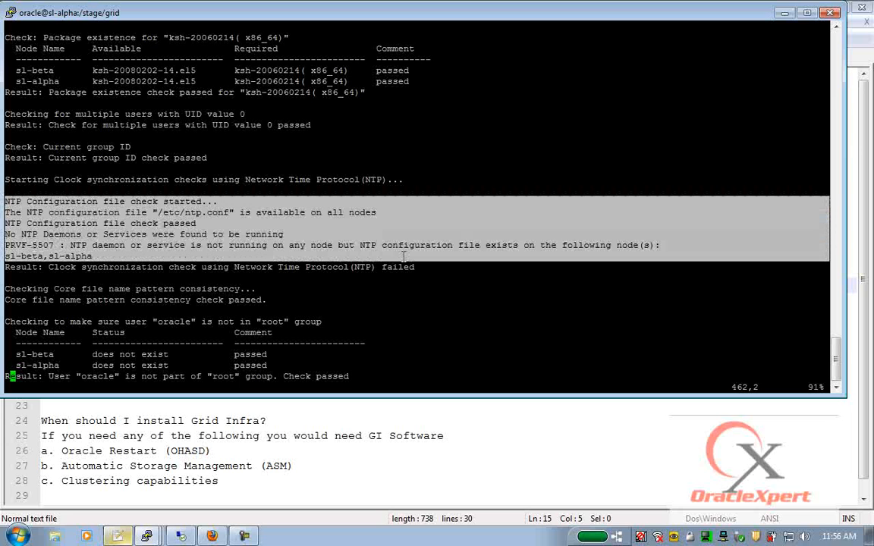
pyautogui.moveTo(53, 267); pyautogui.dragTo(418, 261)
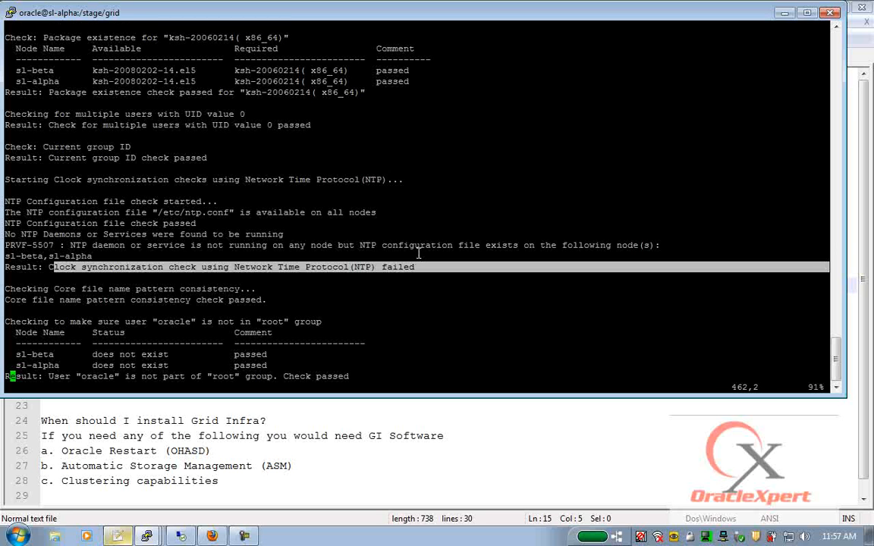
pyautogui.press('Down')
pyautogui.press('Down')
pyautogui.press('Down')
pyautogui.press('Down')
pyautogui.press('Down')
pyautogui.press('Down')
pyautogui.press('Down')
pyautogui.press('Down')
pyautogui.press('Down')
pyautogui.press('Down')
pyautogui.press('Down')
pyautogui.press('Down')
pyautogui.press('Down')
pyautogui.press('Down')
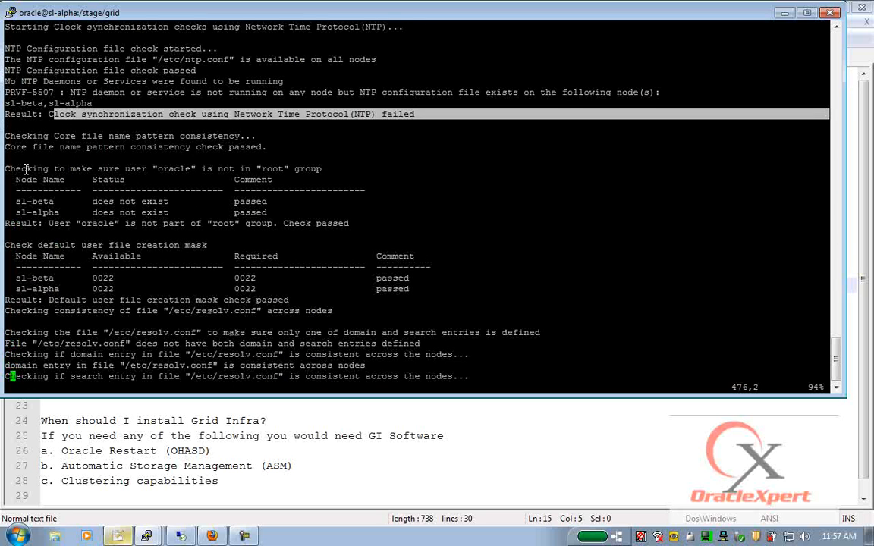
pyautogui.moveTo(45, 170); pyautogui.dragTo(618, 366)
# - Highlight the /etc/resolv.conf consistency results for the domain and search entries
pyautogui.press('Down')
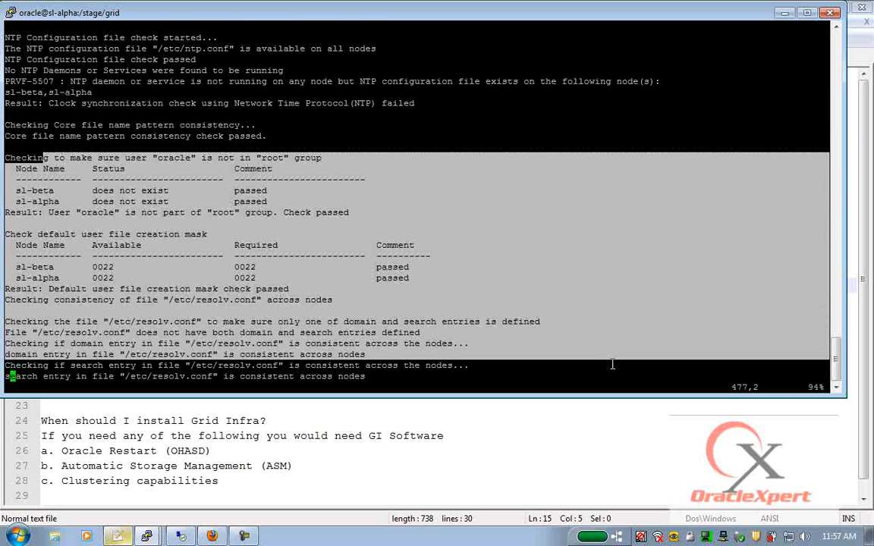
pyautogui.press('Down')
pyautogui.press('Down')
pyautogui.press('Down')
pyautogui.press('Down')
pyautogui.press('Down')
pyautogui.press('Down')
pyautogui.press('Down')
pyautogui.press('Down')
pyautogui.press('Down')
pyautogui.press('Down')
pyautogui.press('Down')
pyautogui.press('Down')
pyautogui.press('Down')
pyautogui.press('Down')
pyautogui.doubleClick(185, 147)
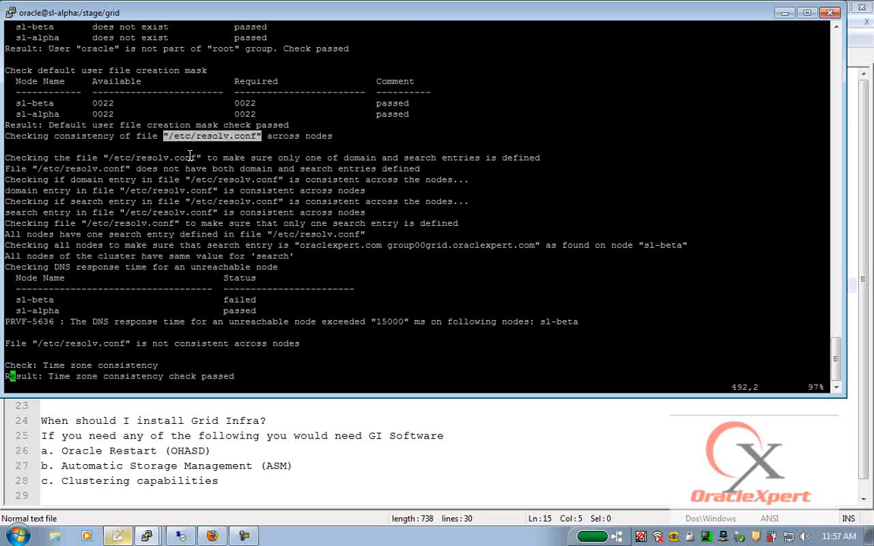
pyautogui.moveTo(6, 78); pyautogui.dragTo(218, 212)
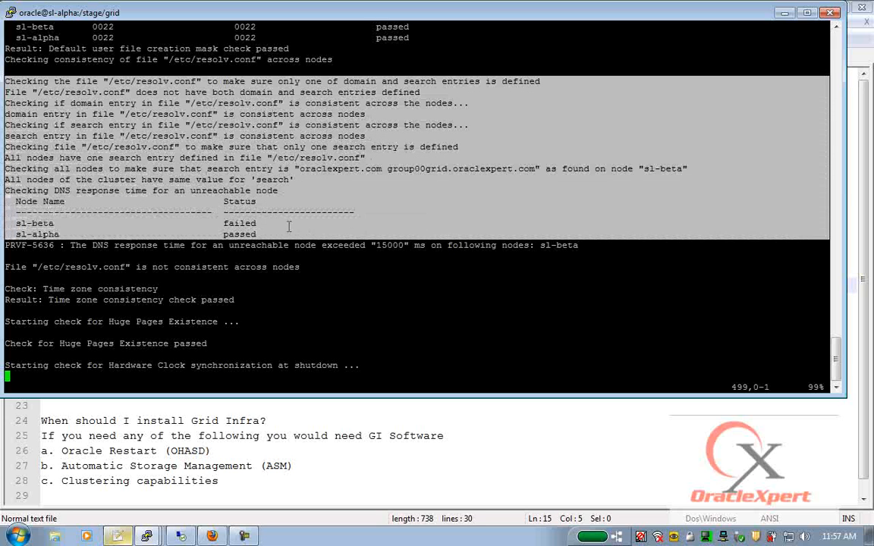
pyautogui.doubleClick(226, 212)
pyautogui.moveTo(11, 168); pyautogui.dragTo(682, 168)
pyautogui.moveTo(37, 180); pyautogui.dragTo(292, 180)
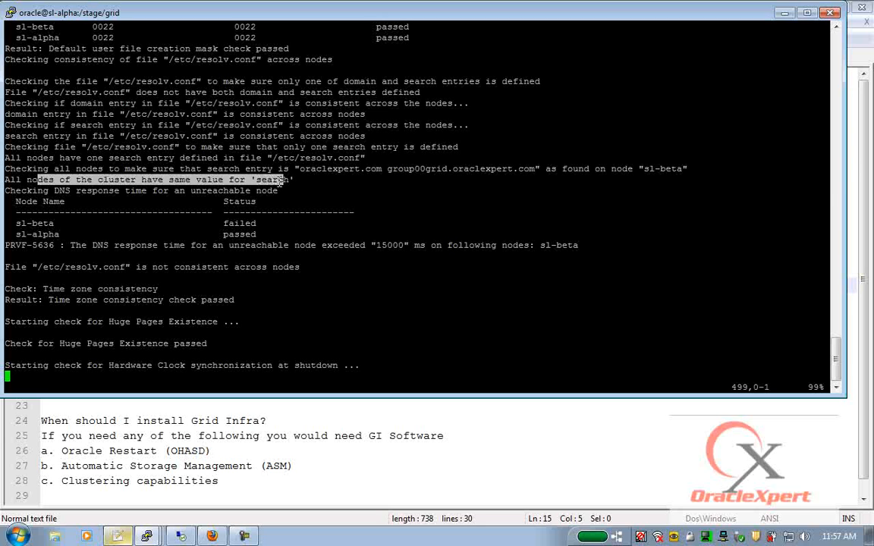
# - Mark the 15000 ms DNS response threshold and the final unsuccessful pre-check message
pyautogui.moveTo(7, 190); pyautogui.dragTo(290, 196)
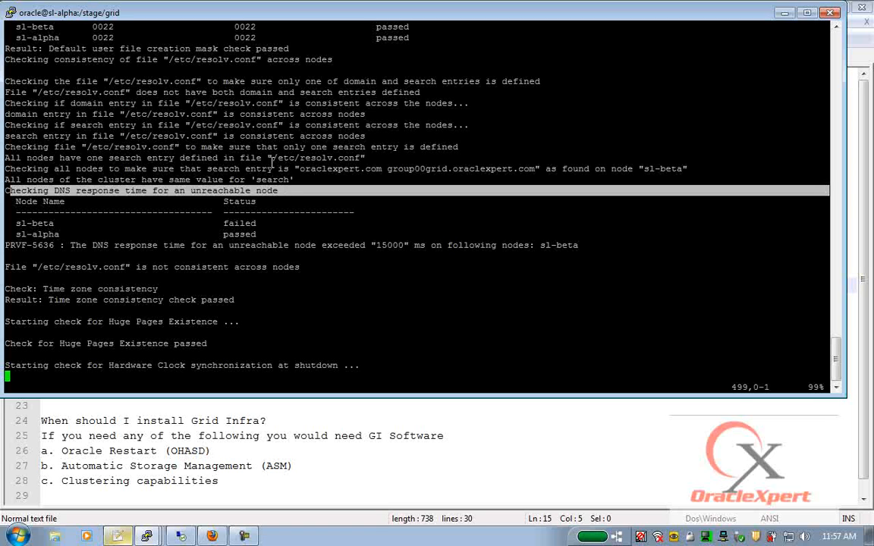
pyautogui.doubleClick(389, 245)
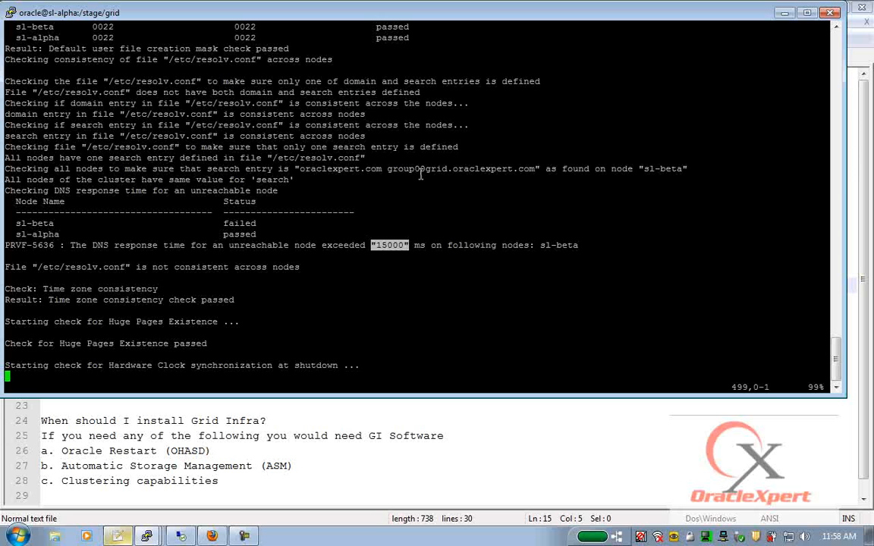
pyautogui.press('Down')
pyautogui.press('Down')
pyautogui.press('Down')
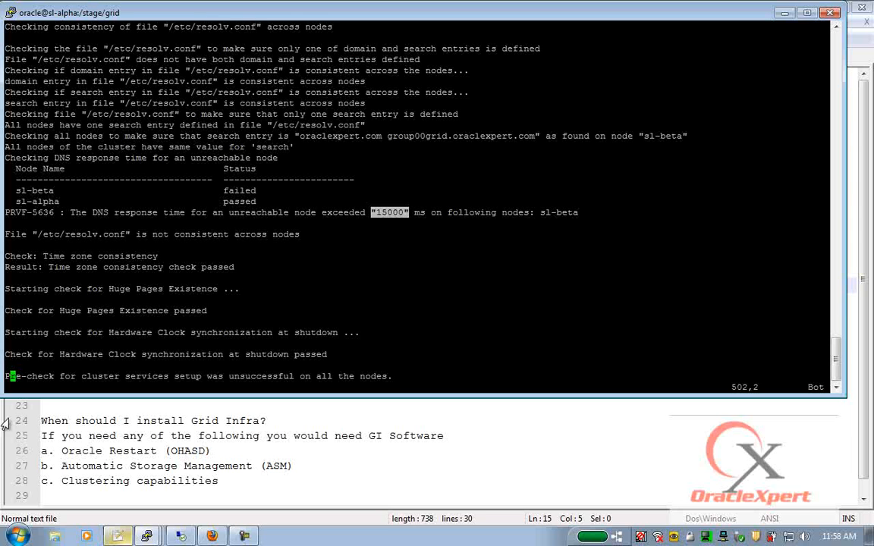
pyautogui.moveTo(8, 369); pyautogui.dragTo(407, 376)
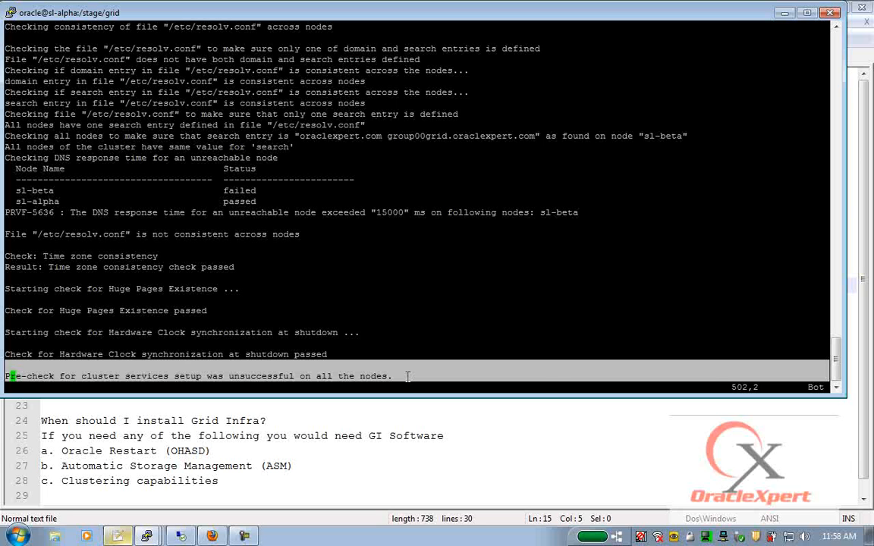
# - Quit vi and run an nslookup of an unreachable test hostname
pyautogui.write(':q!')
pyautogui.press('Return')
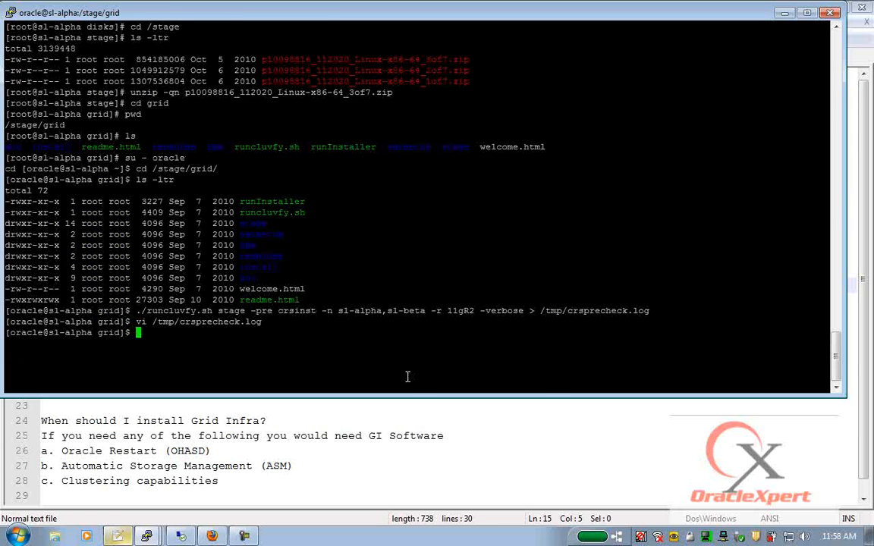
pyautogui.write('nslookup amitabh')
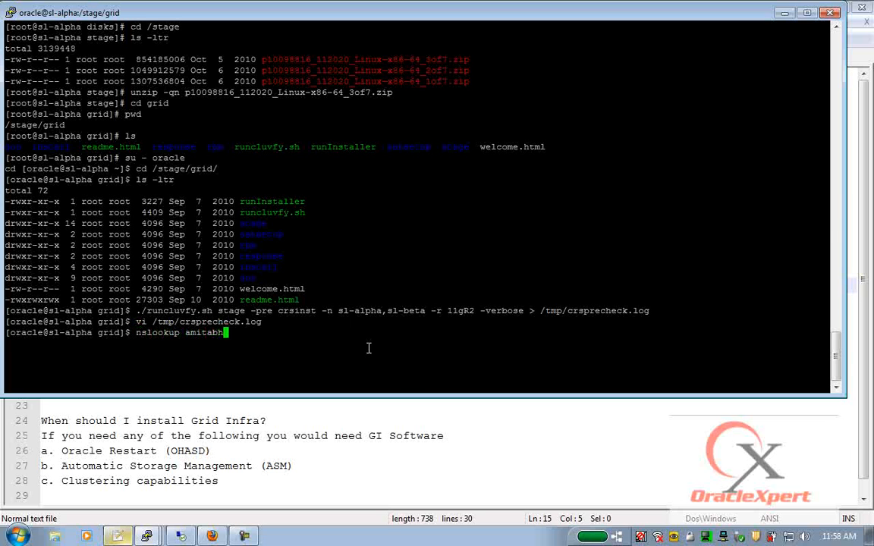
pyautogui.write('-bacchan.oraclexpert')
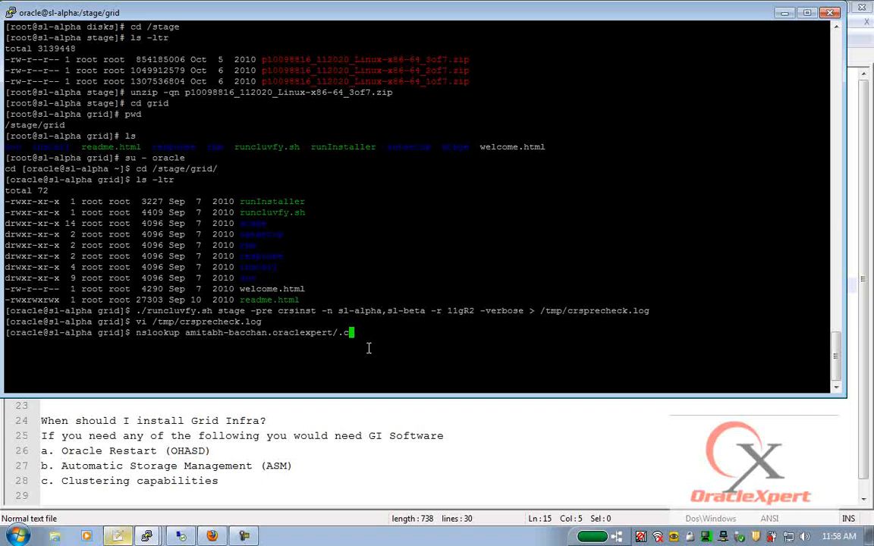
pyautogui.write('.com')
pyautogui.press('Return')
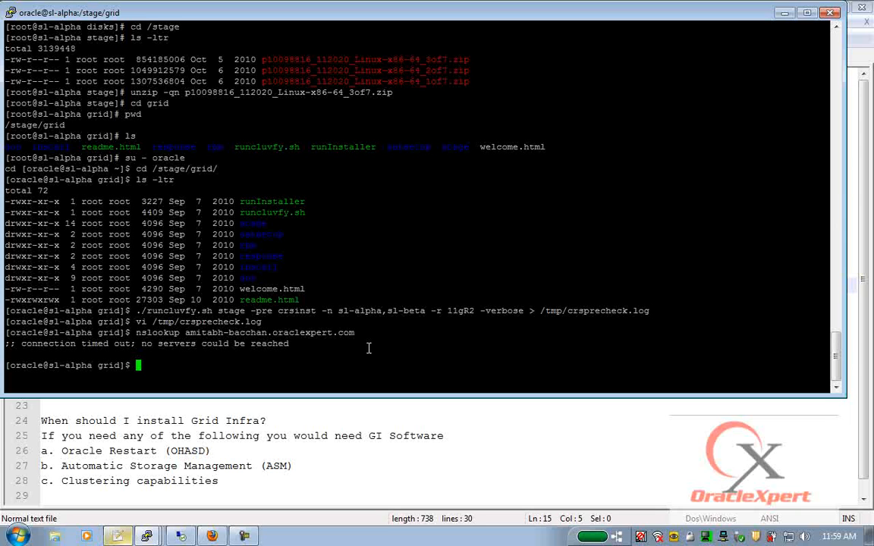
# - Display /etc/resolv.conf and highlight its options timeout: 1 line
pyautogui.write('cat /etc/resolv.conf')
pyautogui.press('Return')
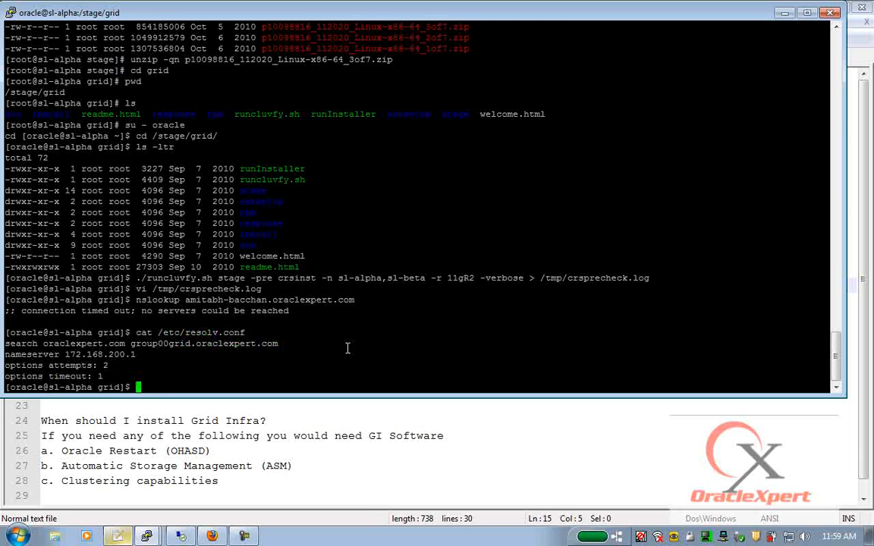
pyautogui.tripleClick(5, 375)
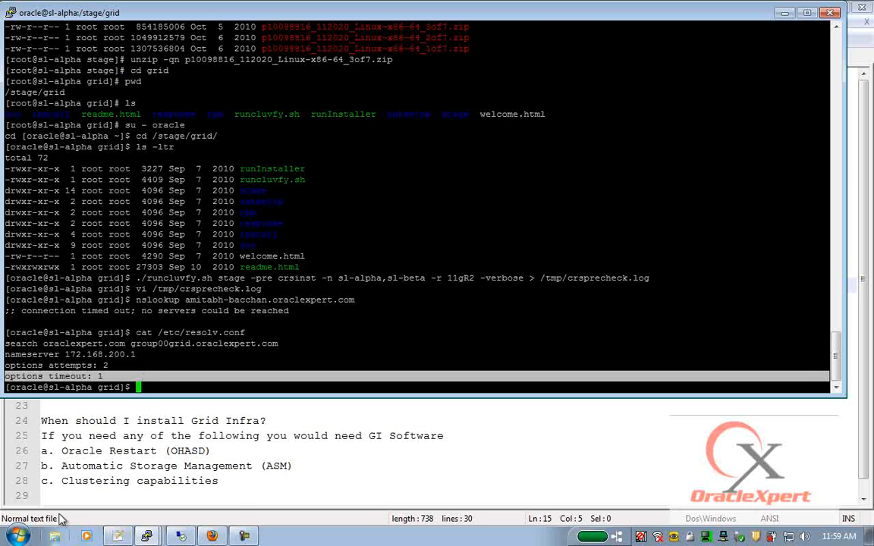
pyautogui.moveTo(148, 534)
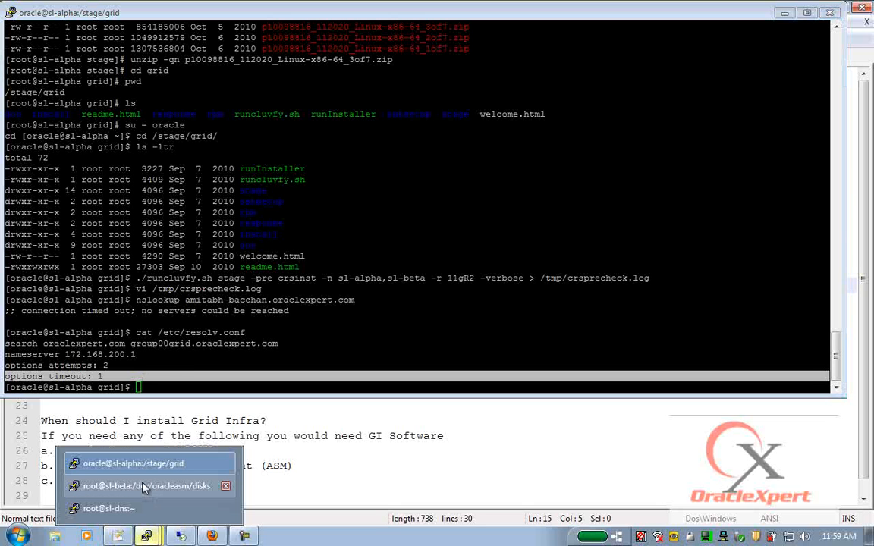
# - Maximize the root@sl-dns session and list the contents of /var/named/chroot/etc
pyautogui.click(109, 509)
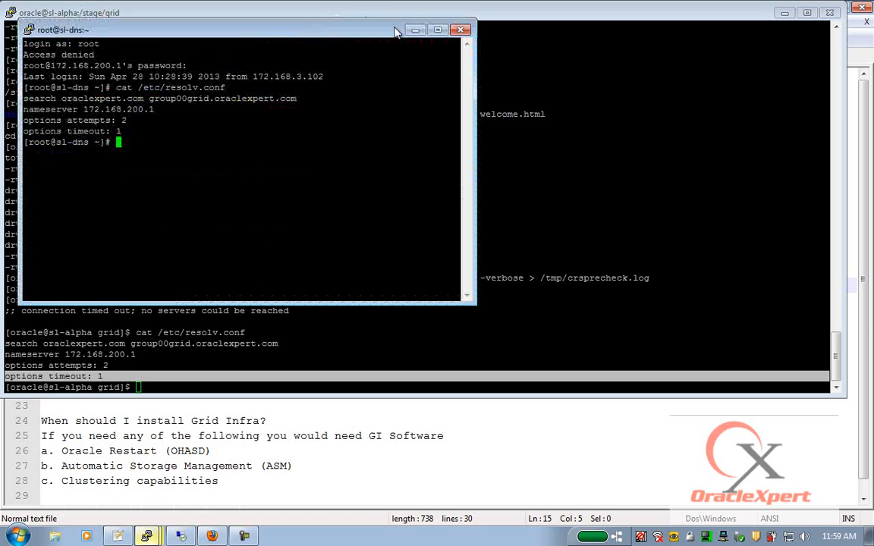
pyautogui.click(438, 31)
pyautogui.write('cd /var/nna')
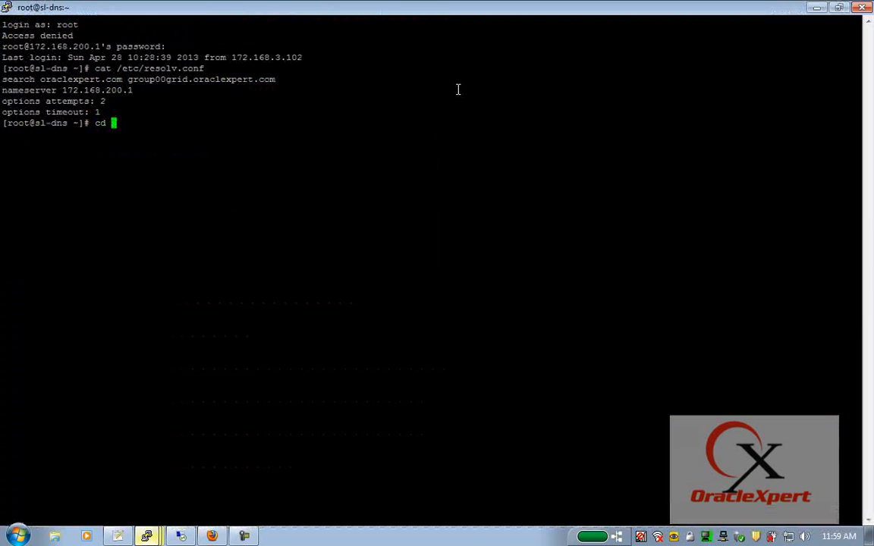
pyautogui.press('BackSpace')
pyautogui.press('BackSpace')
pyautogui.write('am')
pyautogui.press('Tab')
pyautogui.write('c')
pyautogui.press('Tab')
pyautogui.write('e')
pyautogui.press('Tab')
pyautogui.press('Return')
pyautogui.write('ls')
pyautogui.press('Return')
# - Review named.conf's zone entries in vi, quit, and return to the sl-alpha session
pyautogui.write('vi n')
pyautogui.press('Tab')
pyautogui.press('Return')
pyautogui.press('Down')
pyautogui.press('Down')
pyautogui.press('Down')
pyautogui.press('Down')
pyautogui.press('Down')
pyautogui.press('Down')
pyautogui.press('Down')
pyautogui.press('Down')
pyautogui.press('Down')
pyautogui.press('Down')
pyautogui.press('Down')
pyautogui.press('Down')
pyautogui.press('Down')
pyautogui.press('Down')
pyautogui.press('Down')
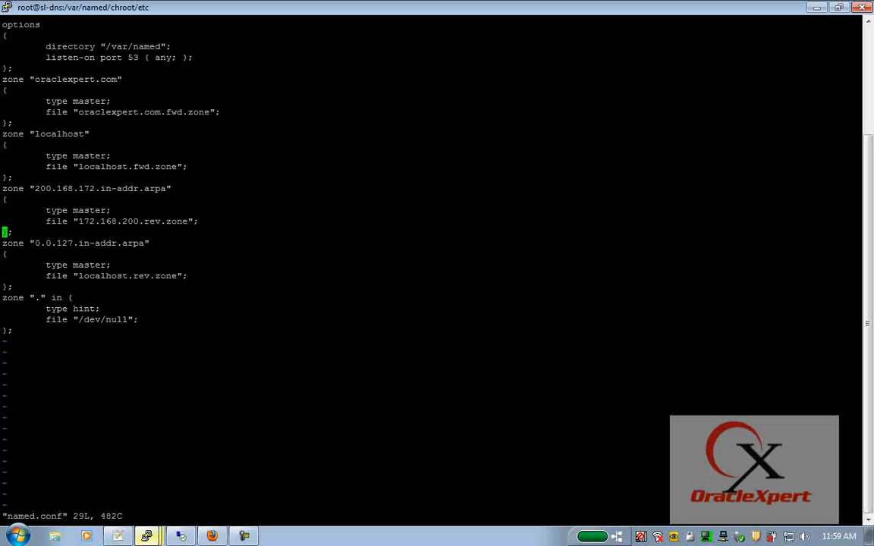
pyautogui.moveTo(3, 298); pyautogui.dragTo(54, 328)
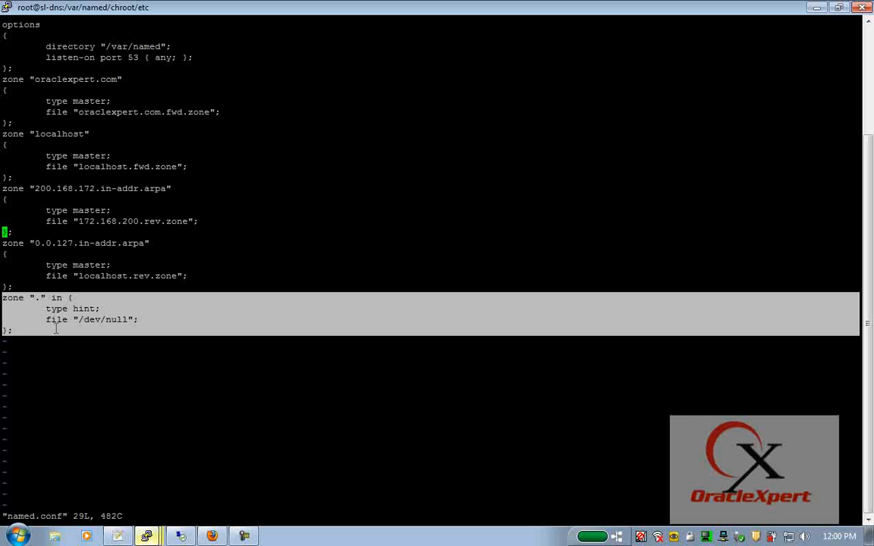
pyautogui.write(':q')
pyautogui.press('Return')
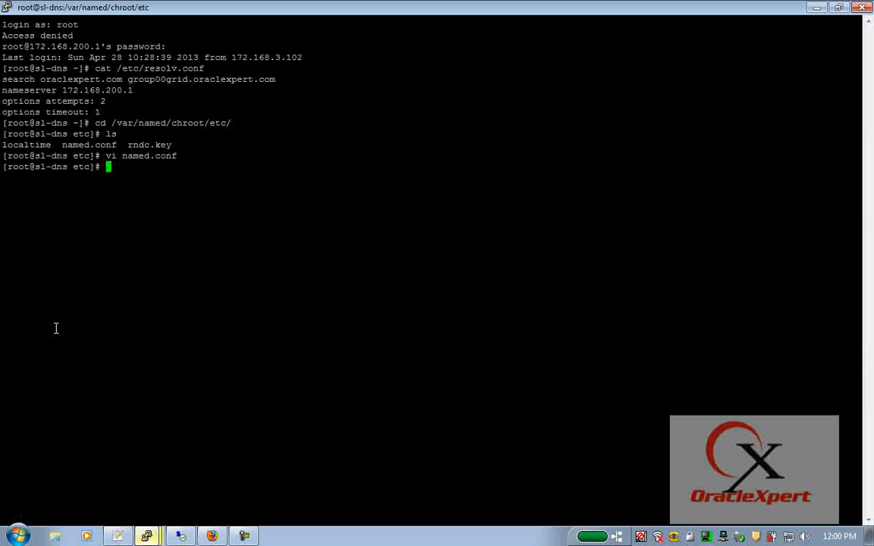
pyautogui.moveTo(161, 535)
pyautogui.click(139, 458)
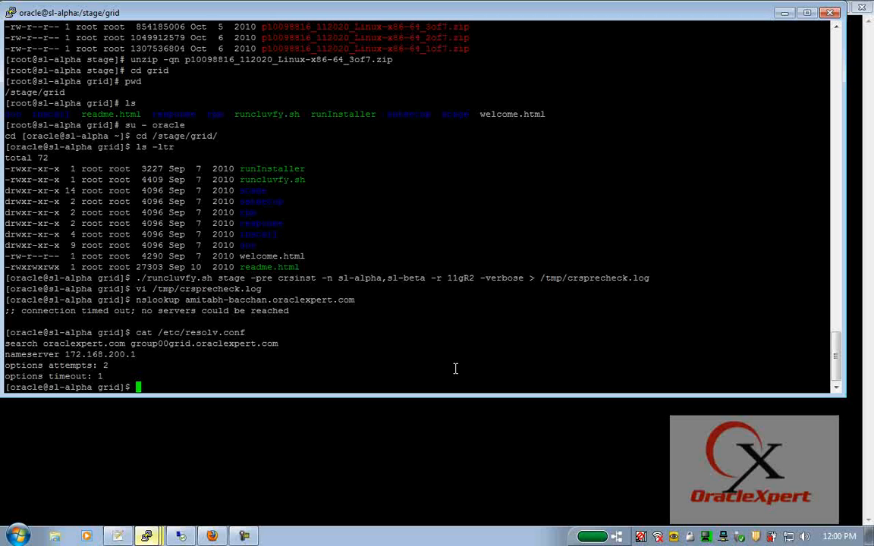
# - Reopen /tmp/crsprecheck.log in vi using the copied path
pyautogui.doubleClick(558, 279)
pyautogui.press('super+c')
pyautogui.write('vi')
pyautogui.rightClick(546, 279)
pyautogui.press('Return')
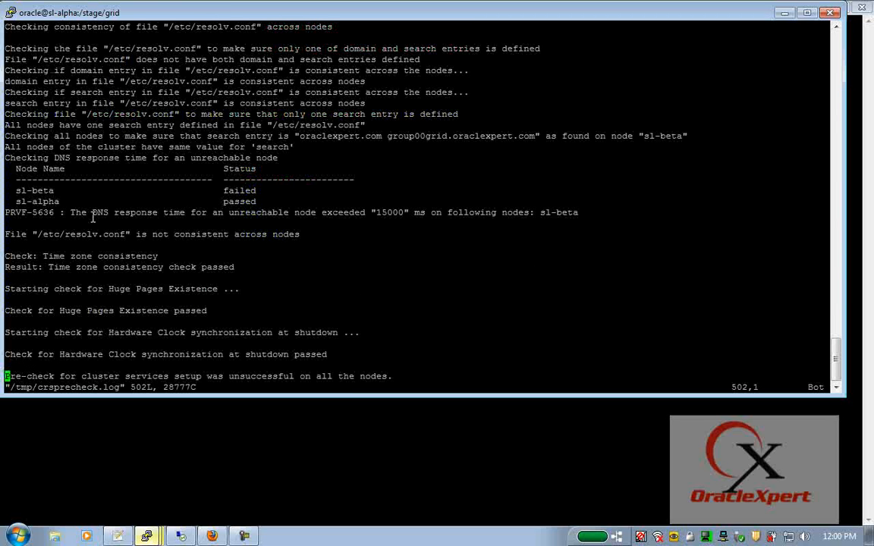
# - Copy the PRVF-5636 error code into Google's search box in Firefox
pyautogui.doubleClick(19, 213)
pyautogui.hotkey('ctrl', 'c')
pyautogui.moveTo(212, 535)
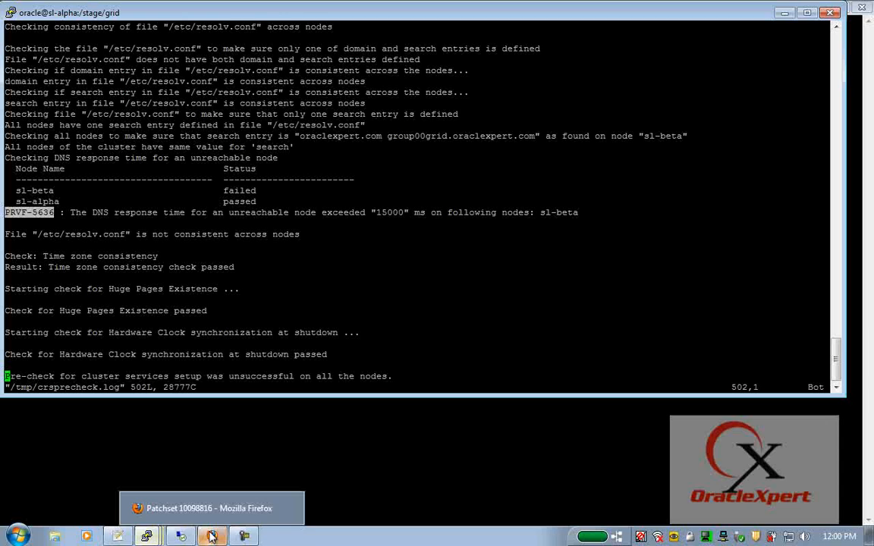
pyautogui.click(190, 483)
pyautogui.click(862, 61)
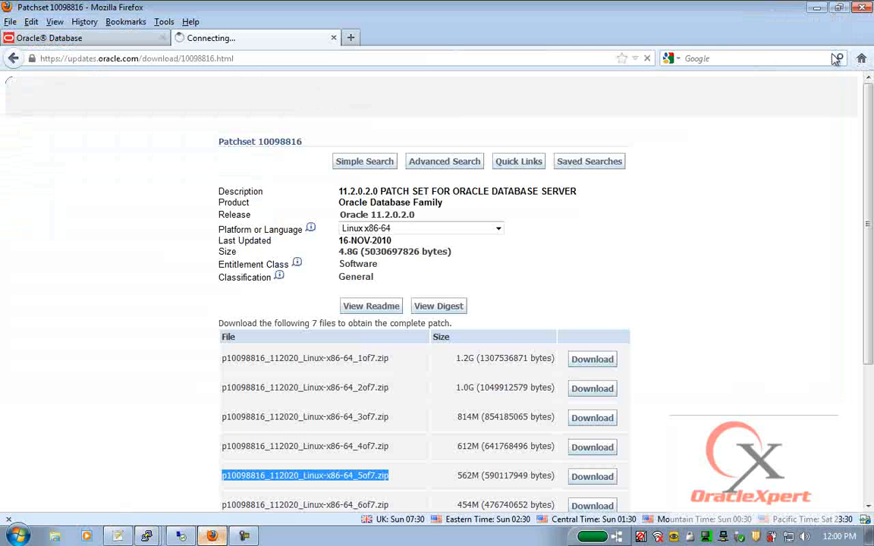
pyautogui.hotkey('ctrl', 'v')
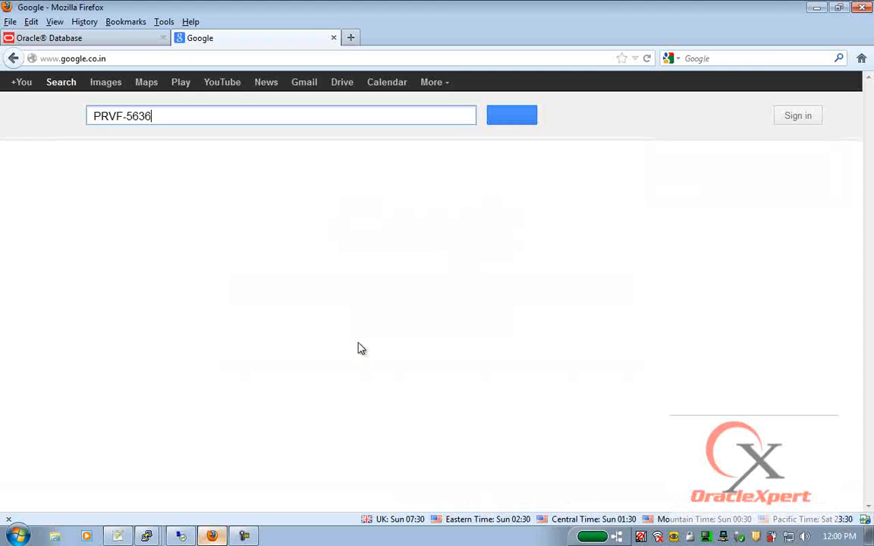
pyautogui.hotkey('alt', 'Tab')
# - Mark the 15000 ms value and sl-beta's failure, then copy the whole PRVF-5636 line
pyautogui.doubleClick(385, 212)
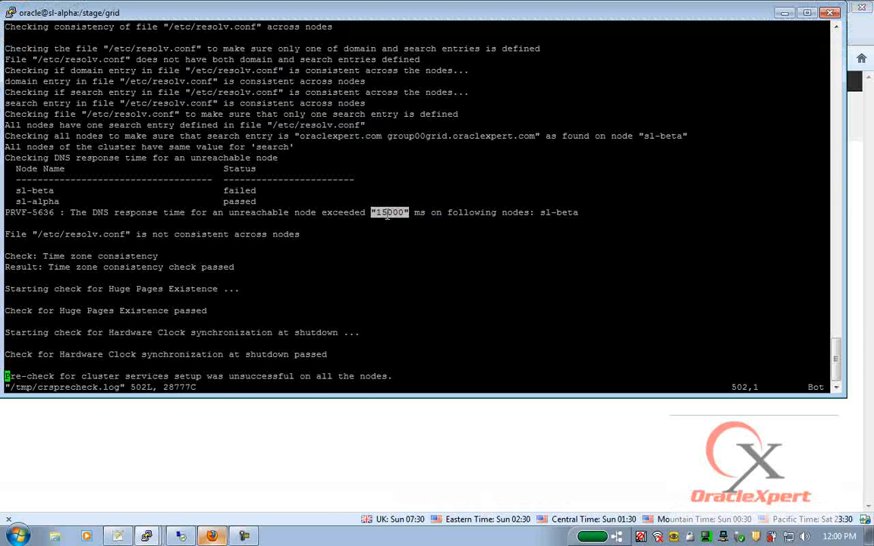
pyautogui.tripleClick(11, 212)
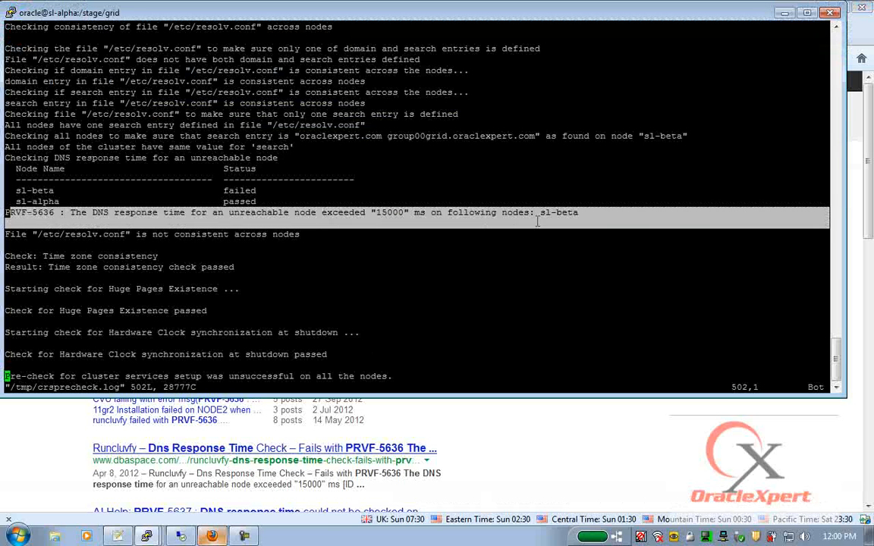
pyautogui.moveTo(6, 212); pyautogui.dragTo(532, 213)
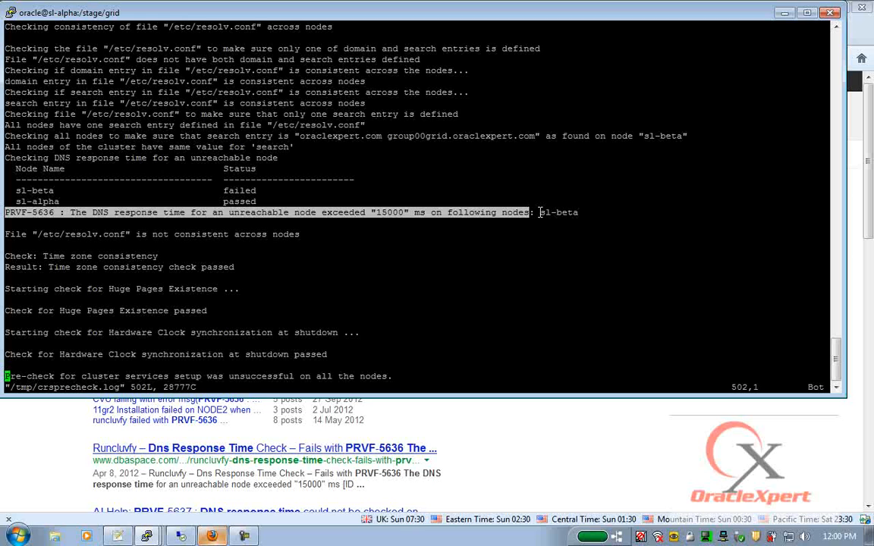
pyautogui.doubleClick(242, 190)
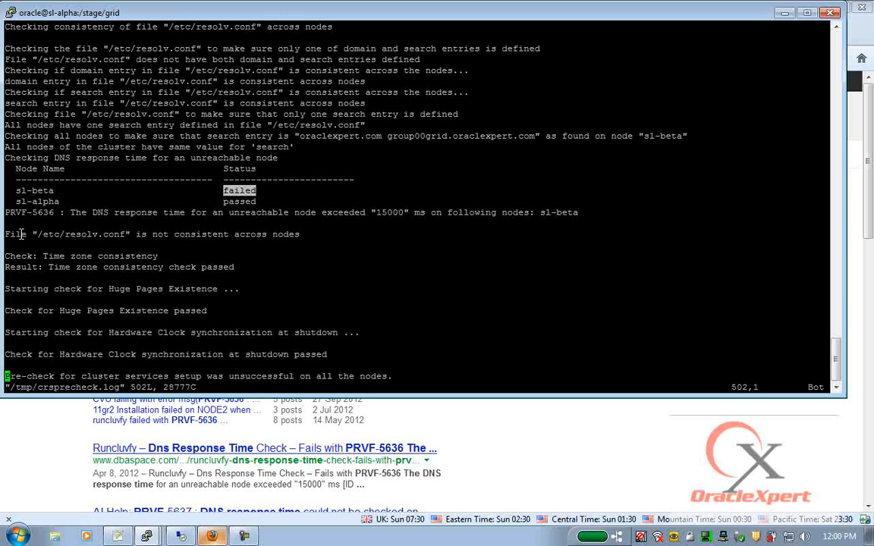
pyautogui.click(10, 210)
pyautogui.tripleClick(10, 210)
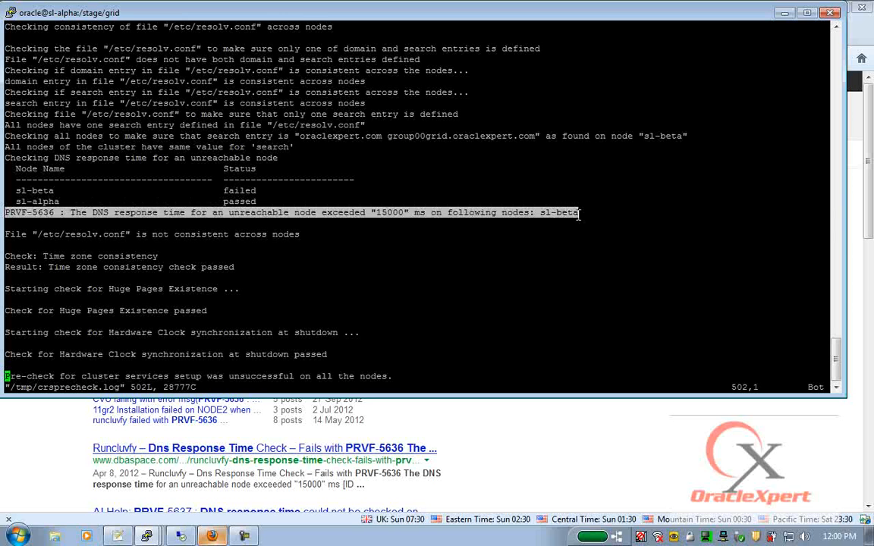
# - Search Google for the full PRVF-5636 error line without its node-specific tail
pyautogui.hotkey('alt', 'Tab')
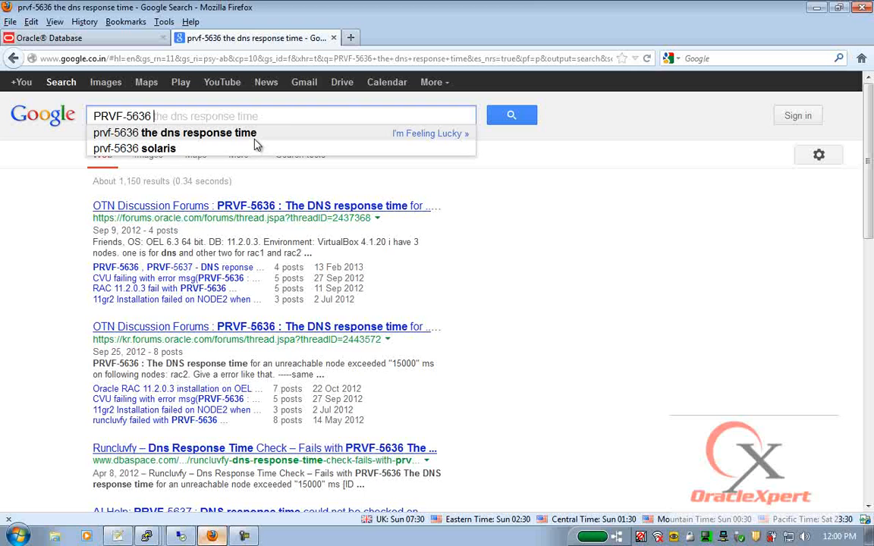
pyautogui.hotkey('ctrl', 'a')
pyautogui.write('PRVF-5636 : The DNS response time for an unreachable node exceeded "15000" ms on following nodes: sl-beta')
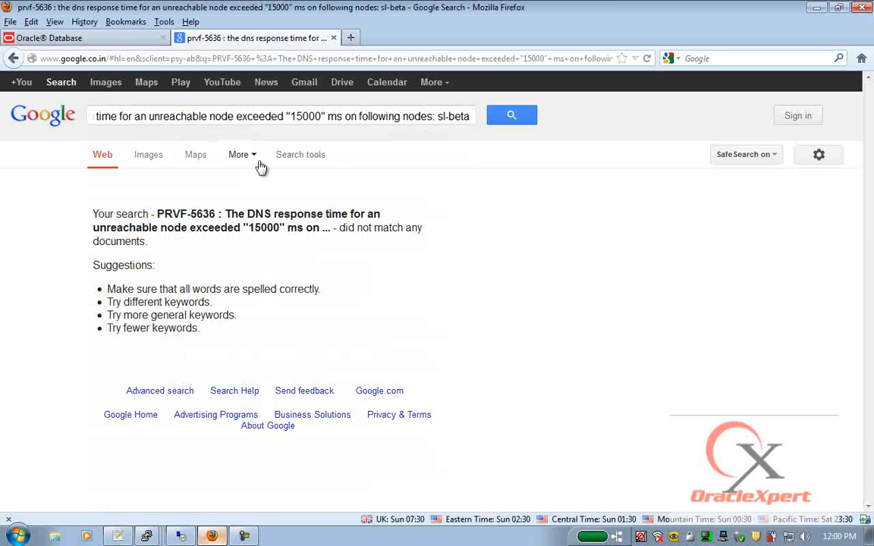
pyautogui.moveTo(326, 116); pyautogui.dragTo(744, 102)
pyautogui.press('BackSpace')
pyautogui.press('Return')
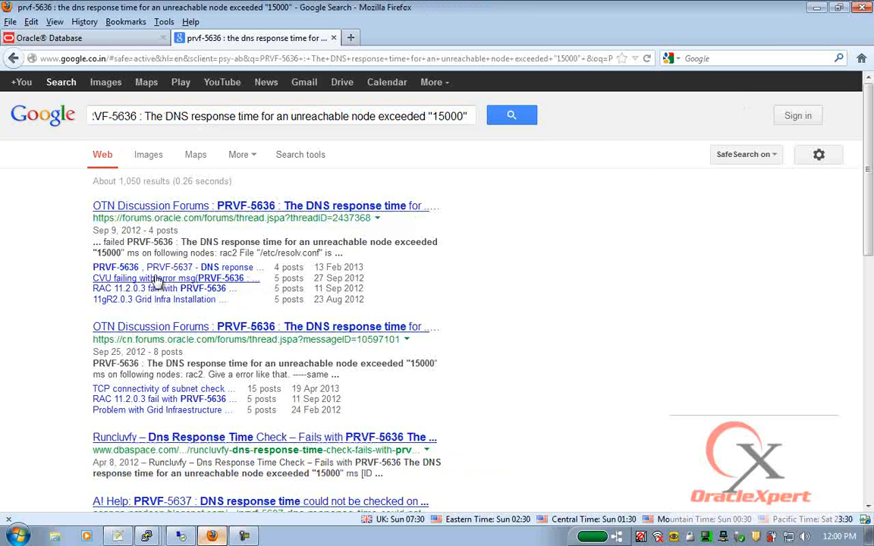
# - Open the top two OTN forum threads, then bring the sl-beta root terminal forward
pyautogui.click(186, 205)
pyautogui.rightClick(242, 333)
pyautogui.click(304, 337)
pyautogui.scroll(-3, 310, 308)
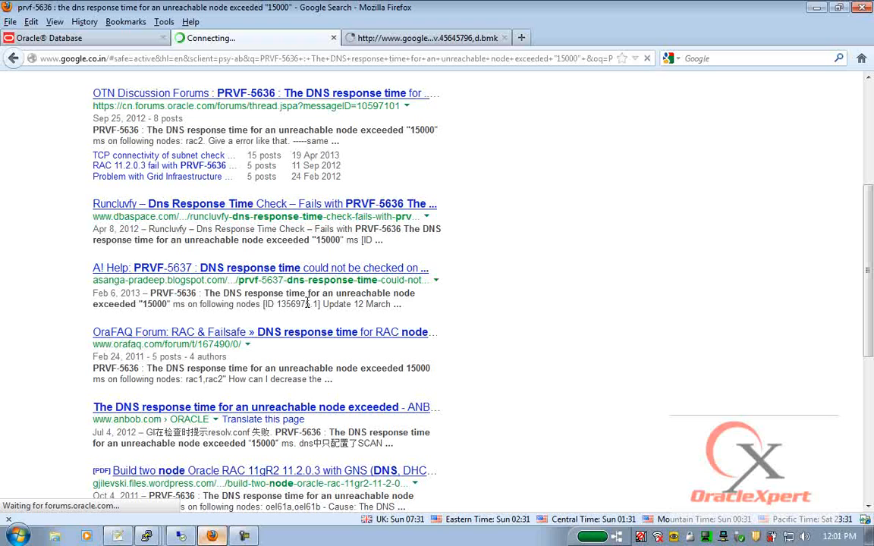
pyautogui.scroll(-4, 308, 306)
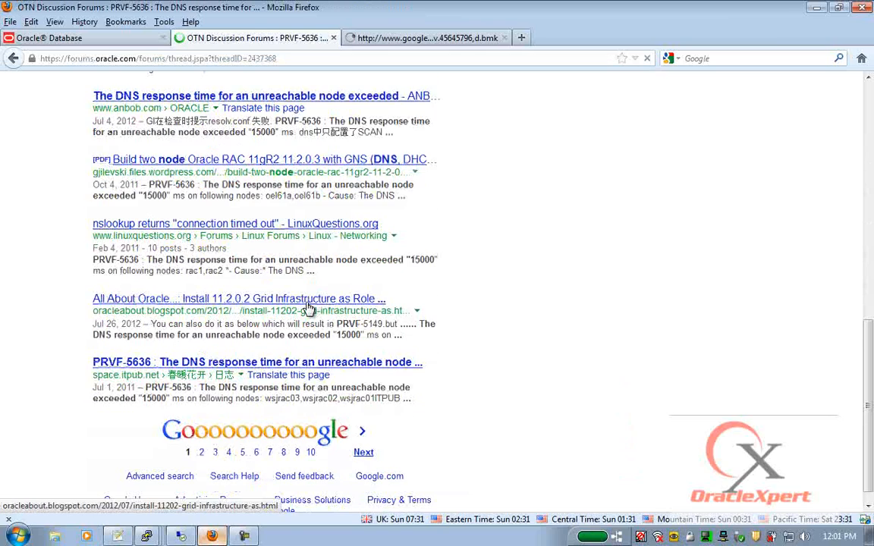
pyautogui.scroll(10, 310, 308)
pyautogui.click(377, 35)
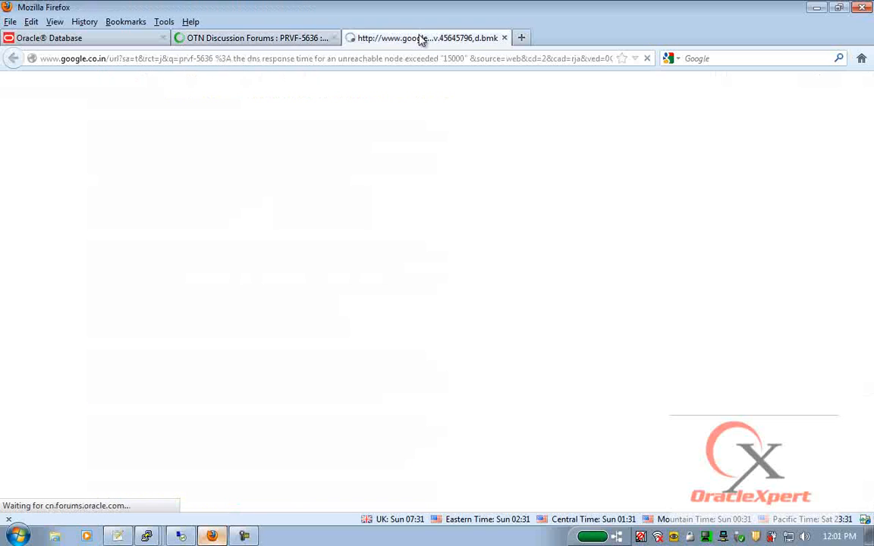
pyautogui.moveTo(143, 538)
pyautogui.click(155, 487)
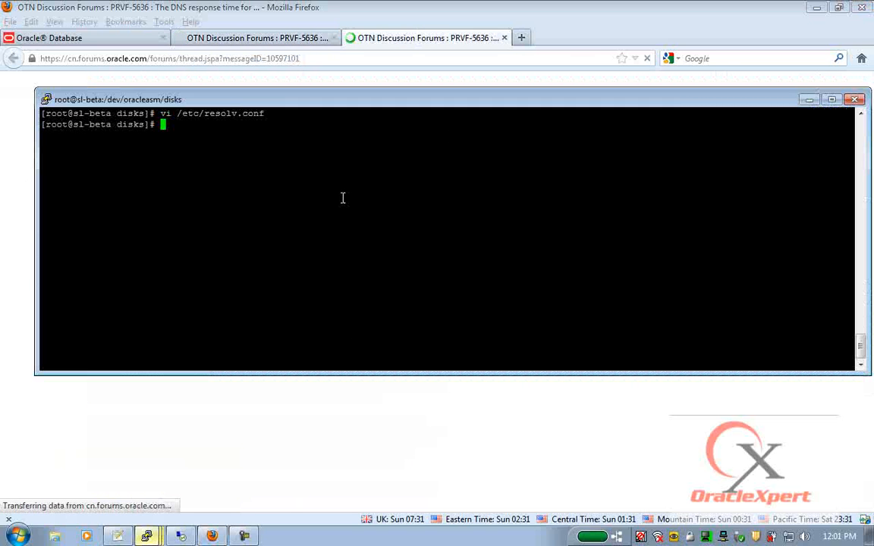
# - Quit the log in vi and time the copied nslookup on sl-beta, which fails after 15.012 s
pyautogui.moveTo(159, 537)
pyautogui.click(129, 463)
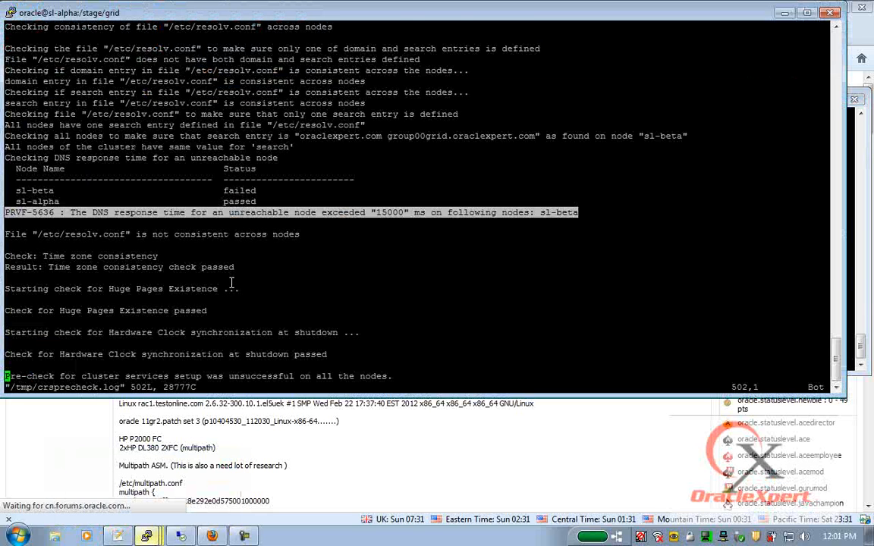
pyautogui.write(':q')
pyautogui.press('Return')
pyautogui.press('Up')
pyautogui.press('Up')
pyautogui.press('Up')
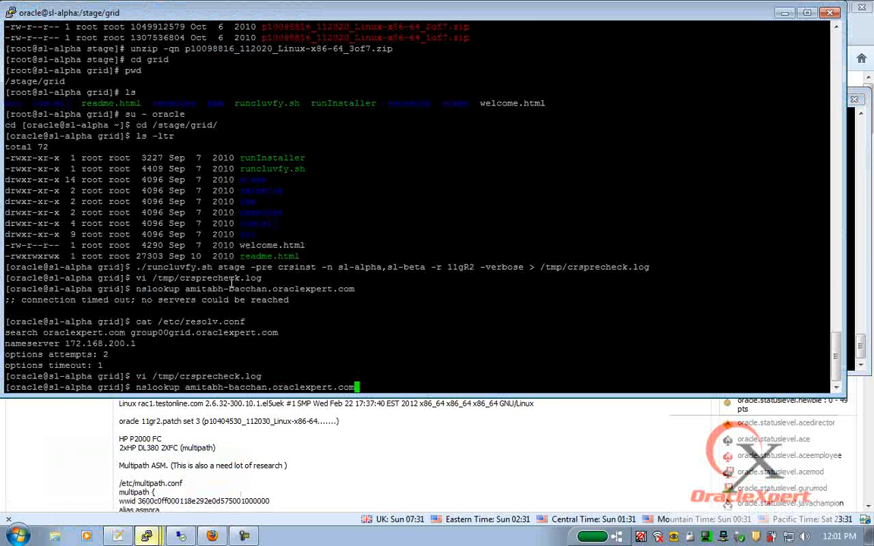
pyautogui.moveTo(135, 387); pyautogui.dragTo(355, 387)
pyautogui.press('super+c')
pyautogui.hotkey('alt', 'Tab')
pyautogui.write('time')
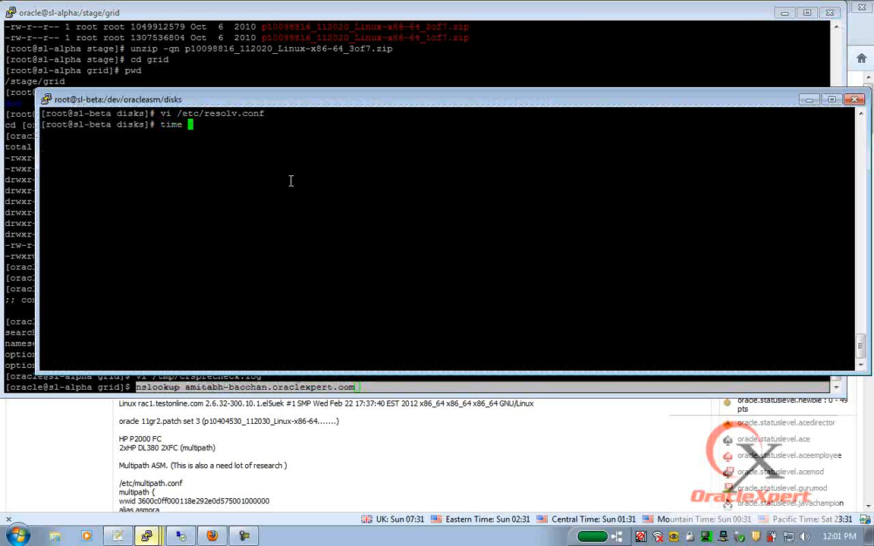
pyautogui.rightClick(289, 181)
pyautogui.press('Return')
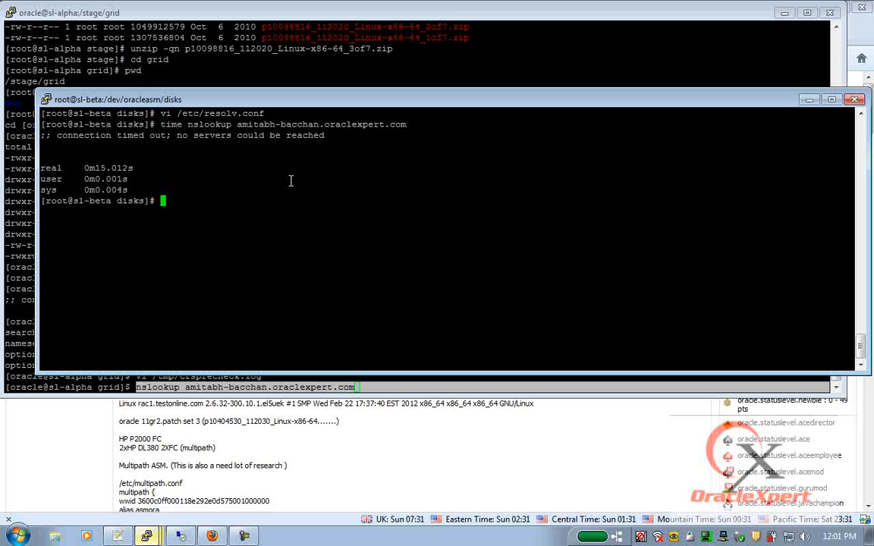
pyautogui.moveTo(67, 164); pyautogui.dragTo(172, 170)
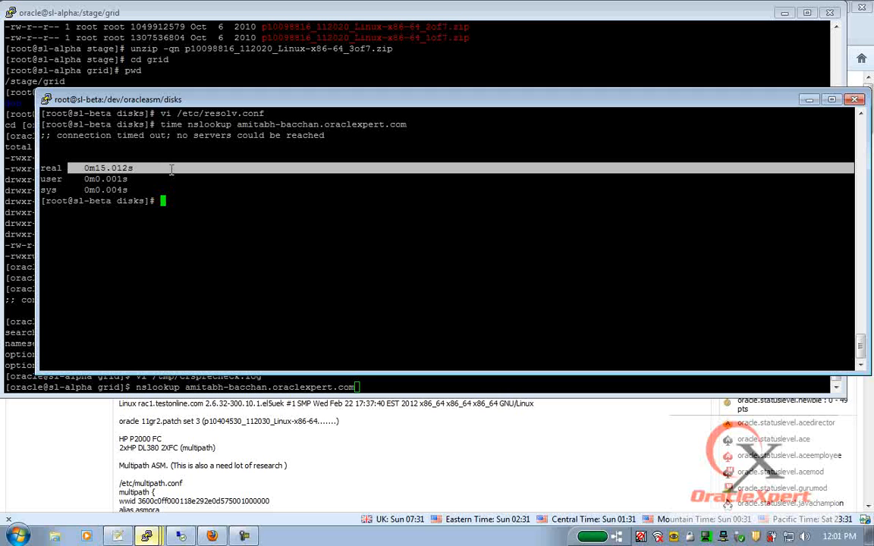
# - Display sl-beta's /etc/resolv.conf, showing nameserver 172.168.200.1
pyautogui.write('cat /etc/resolv.conf')
pyautogui.press('Return')
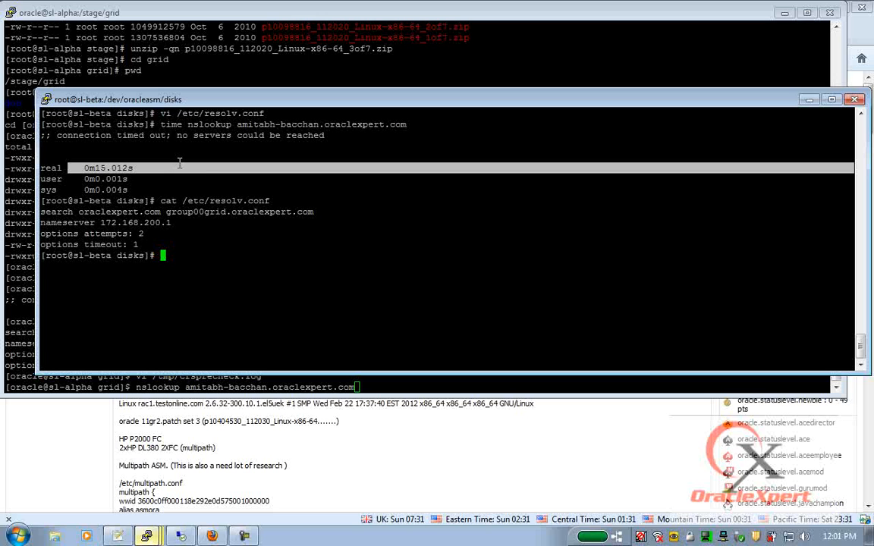
# - Cancel the pending nslookup and confirm with ps -ef|grep vnc that no VNC server runs
pyautogui.click(244, 13)
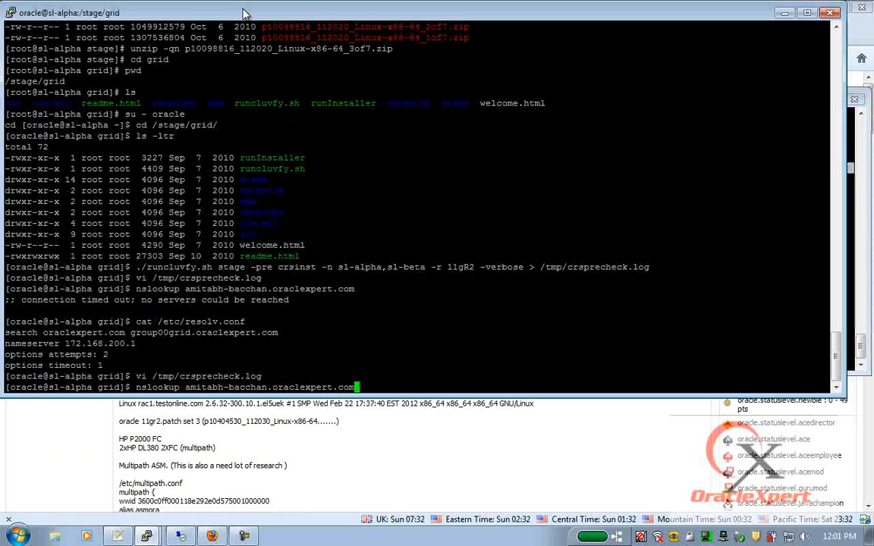
pyautogui.hotkey('ctrl', 'c')
pyautogui.write('ps -ef|grep vnc')
pyautogui.press('Return')
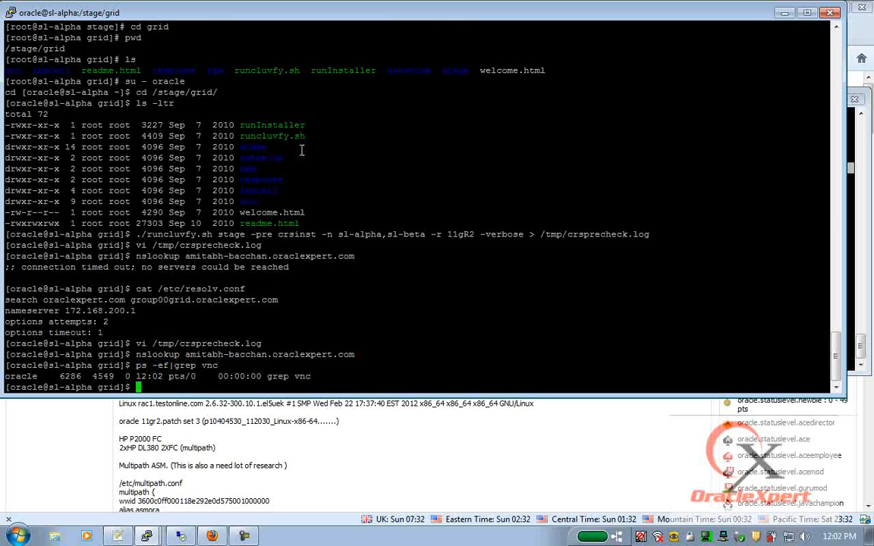
# - Start a VNC server on display :1 and set its desktop password
pyautogui.write('vncserver :1')
pyautogui.press('Return')
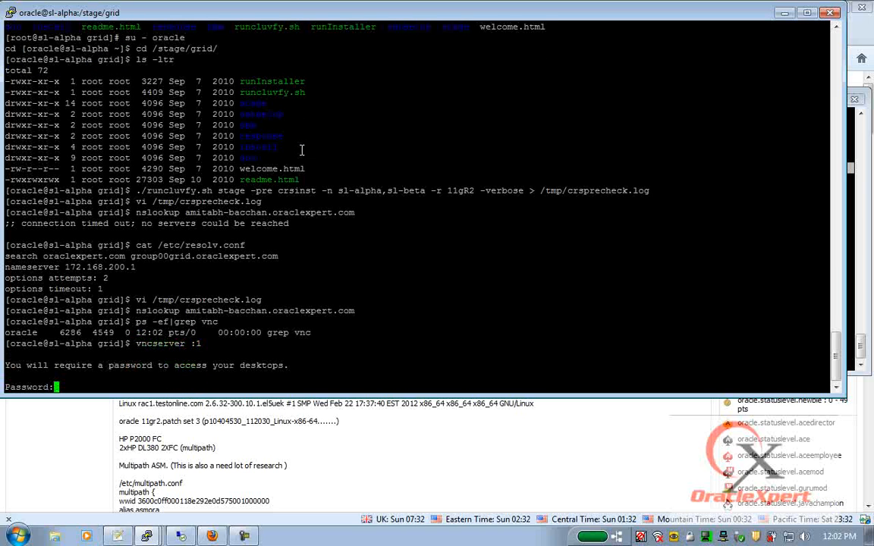
pyautogui.press('Return')
pyautogui.press('Return')
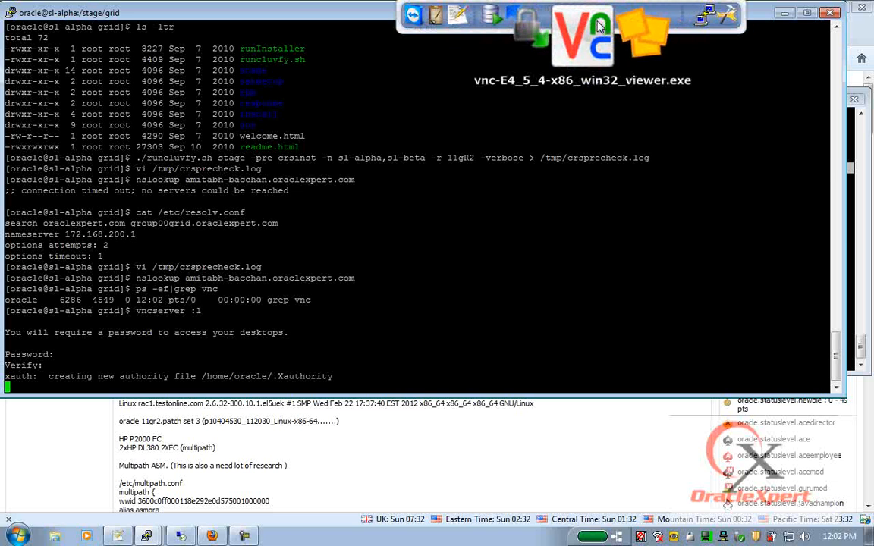
pyautogui.click(619, 32)
# - Connect VNC Viewer to 172.168.200.2:1 and enter the VNC password
pyautogui.write('172.168.200.1')
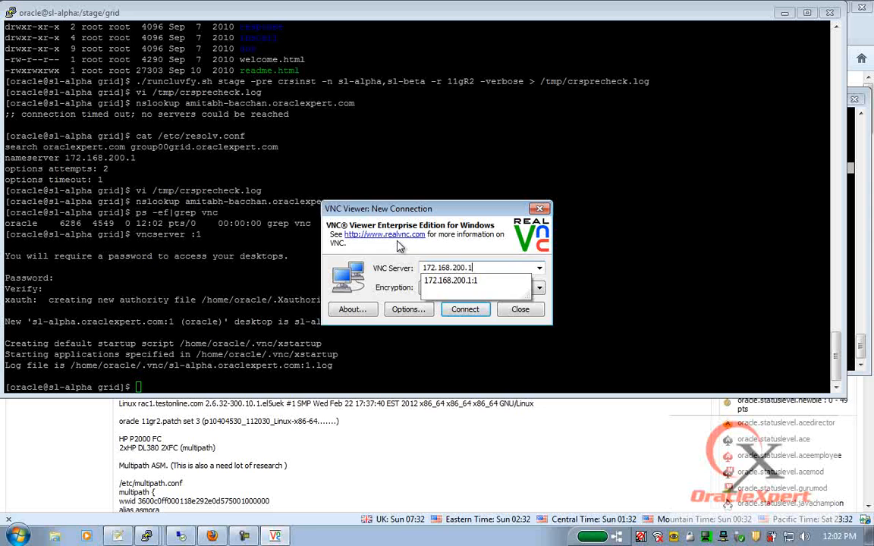
pyautogui.press('BackSpace')
pyautogui.write('2:1')
pyautogui.press('Return')
pyautogui.write('********')
pyautogui.press('Return')
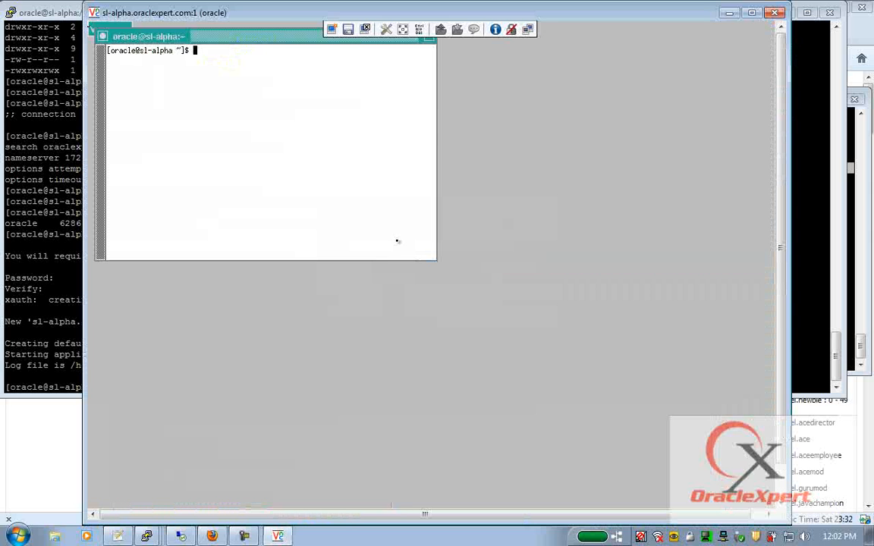
# - Change into /stage/grid/ and launch ./runInstaller
pyautogui.write('cd /u01')
pyautogui.press('BackSpace')
pyautogui.press('BackSpace')
pyautogui.press('BackSpace')
pyautogui.write('stage/grid/')
pyautogui.press('Return')
pyautogui.write('./runInstaller')
pyautogui.press('Return')
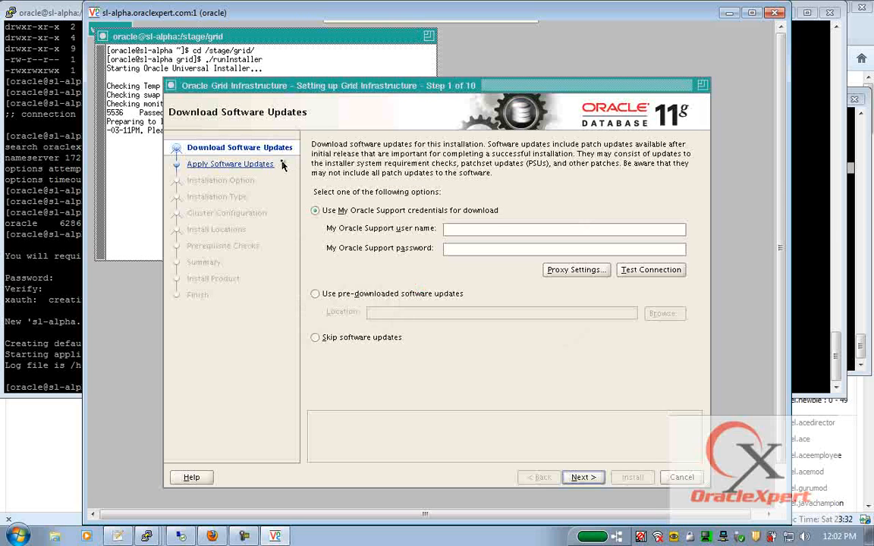
# - Skip software updates and move past the Download Software Updates step
pyautogui.click(314, 337)
pyautogui.moveTo(303, 84); pyautogui.dragTo(281, 31)
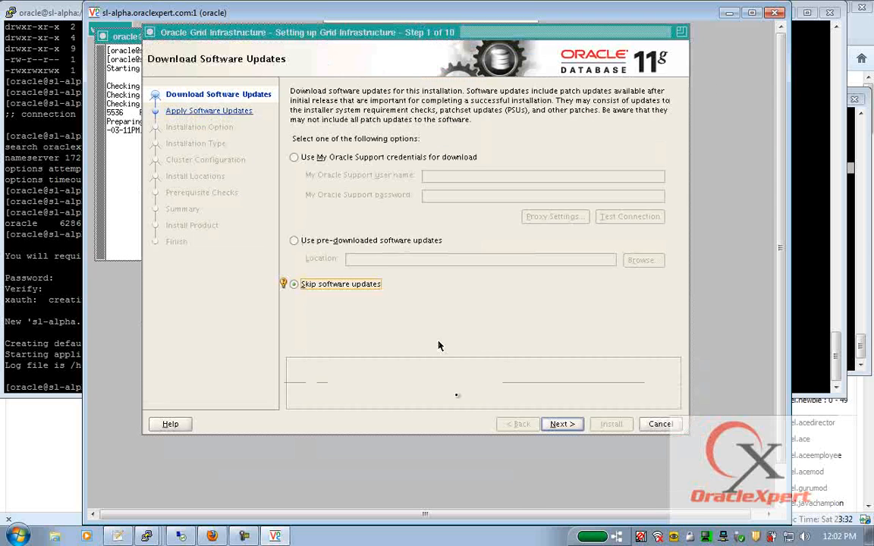
pyautogui.click(572, 424)
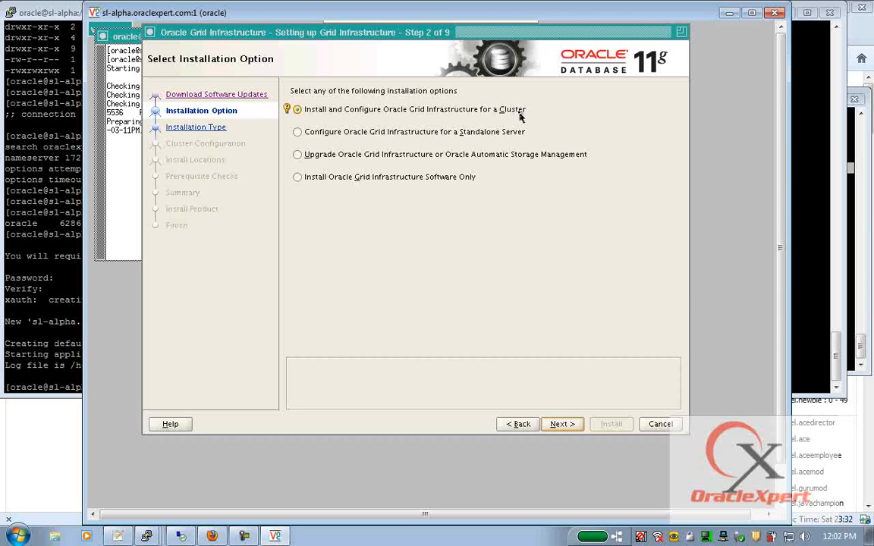
# - Choose Install and Configure for a Cluster with Advanced Installation
pyautogui.click(300, 134)
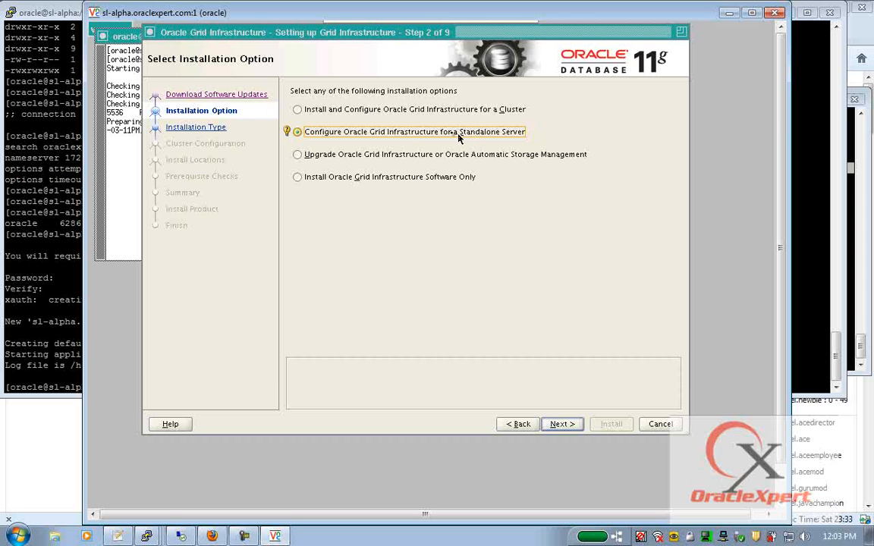
pyautogui.click(296, 109)
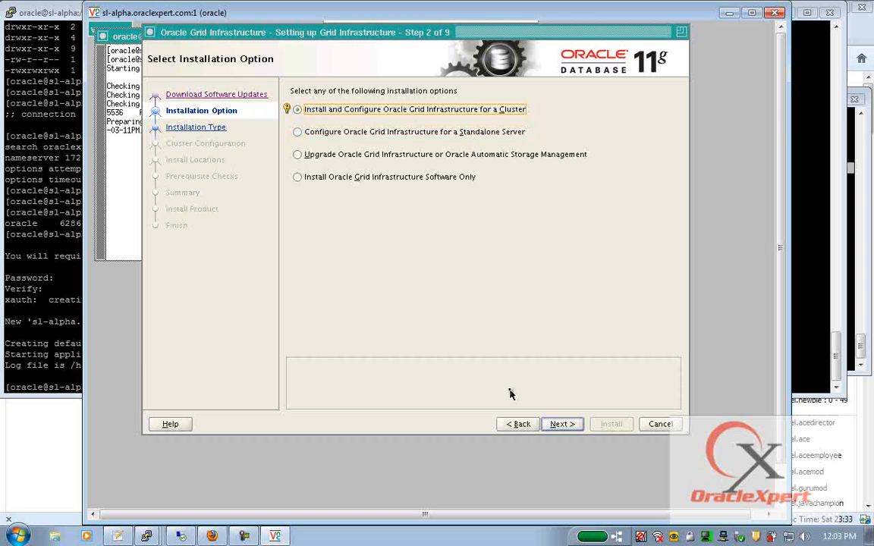
pyautogui.click(570, 424)
pyautogui.click(318, 126)
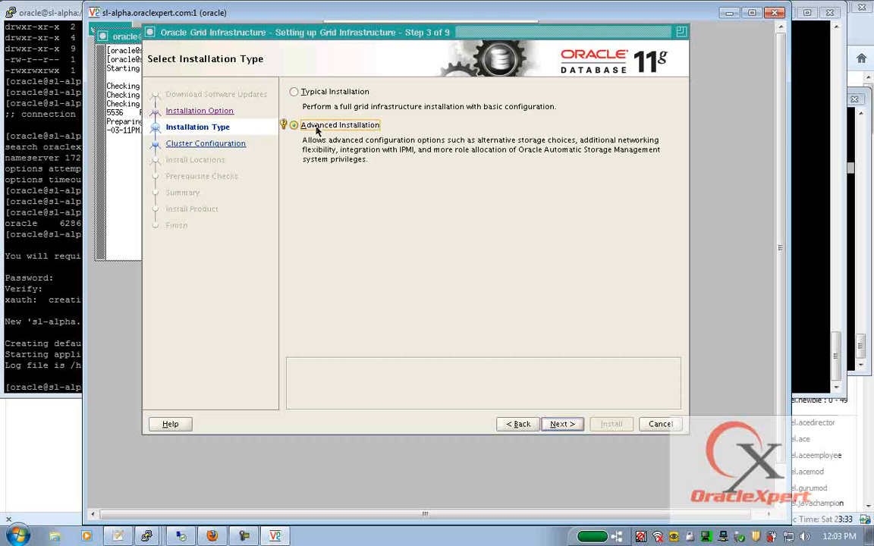
pyautogui.click(575, 424)
# - Keep English, name the cluster group00 with SCAN group00-scan.oraclexpert.com, and disable GNS
pyautogui.click(575, 425)
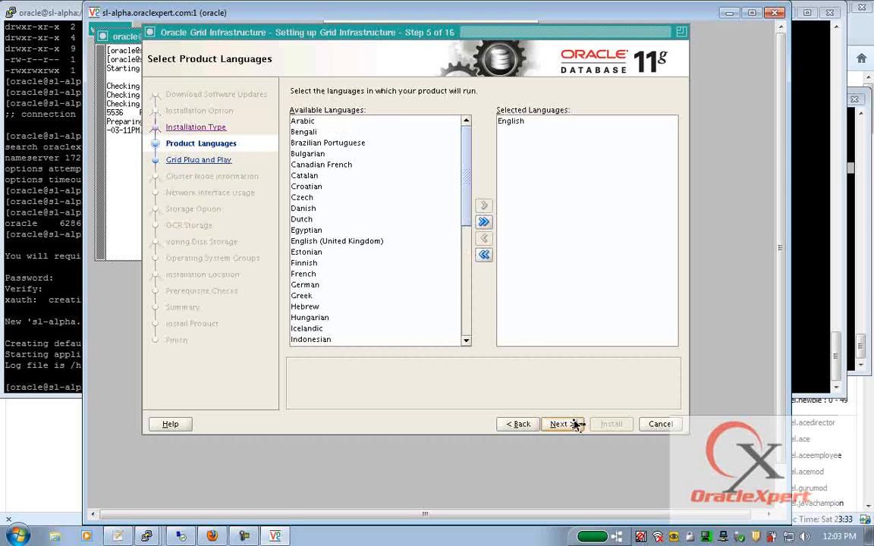
pyautogui.moveTo(410, 122); pyautogui.dragTo(291, 121)
pyautogui.write('group00')
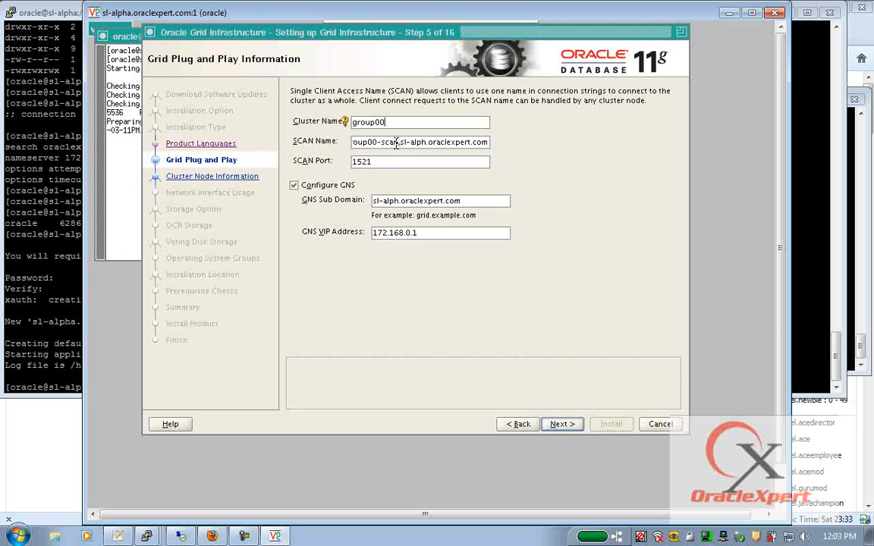
pyautogui.press('Delete')
pyautogui.press('Delete')
pyautogui.press('Delete')
pyautogui.press('Delete')
pyautogui.press('Delete')
pyautogui.press('Delete')
pyautogui.press('Delete')
pyautogui.press('Delete')
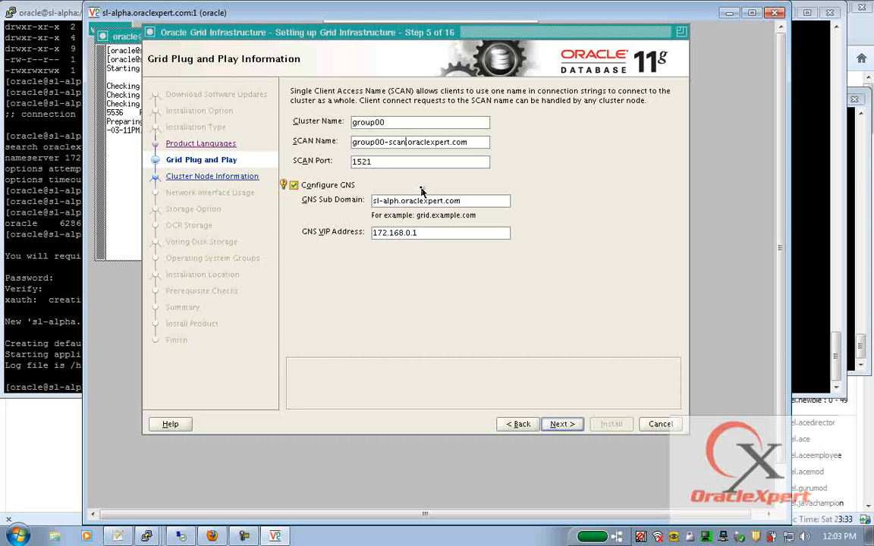
pyautogui.click(296, 186)
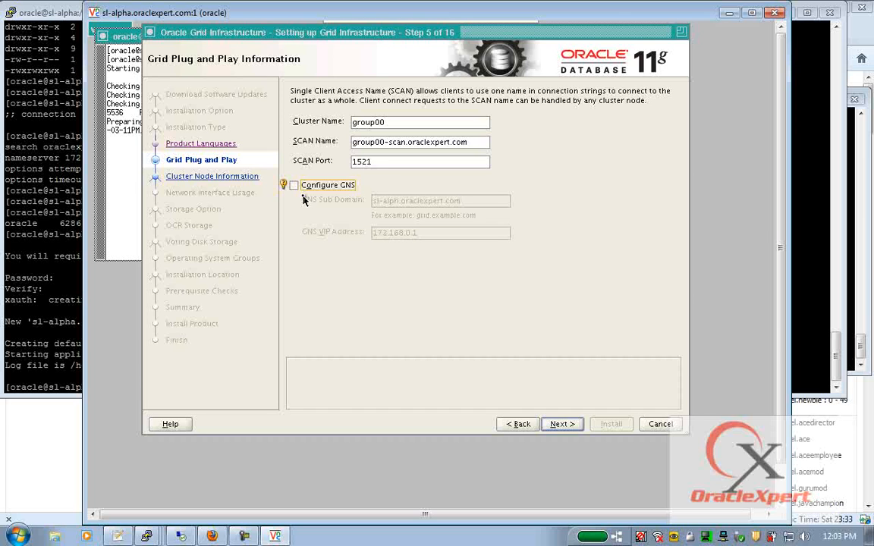
pyautogui.click(565, 426)
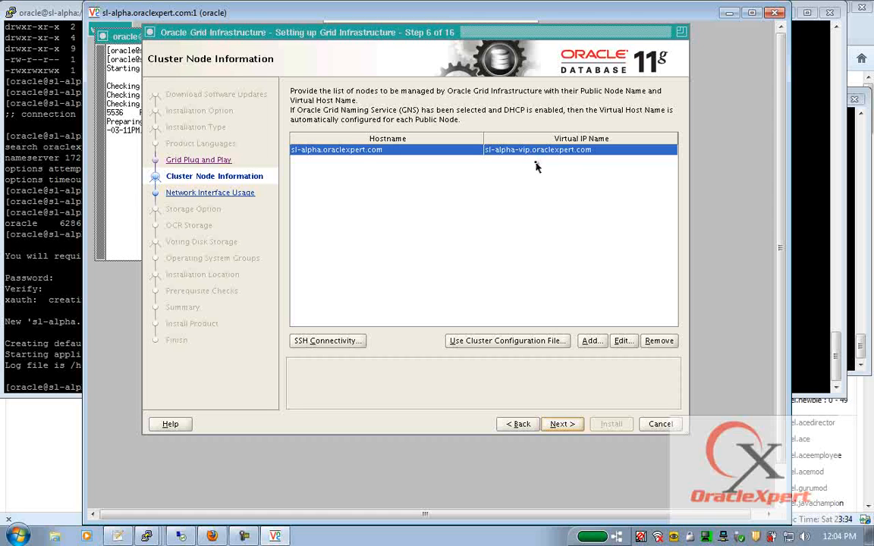
# - Add node sl-beta.oraclexpert.com with virtual IP name sl-beta-vip.oraclexpert.com
pyautogui.click(591, 341)
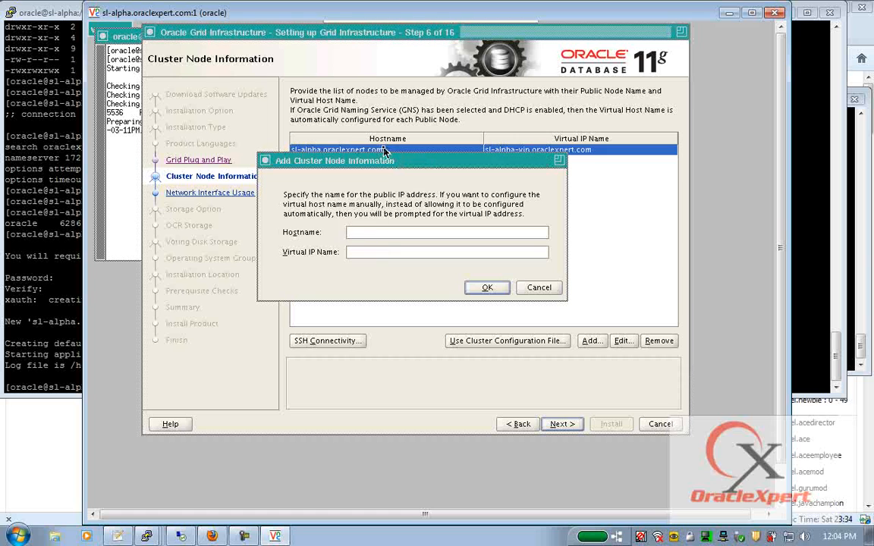
pyautogui.write('s')
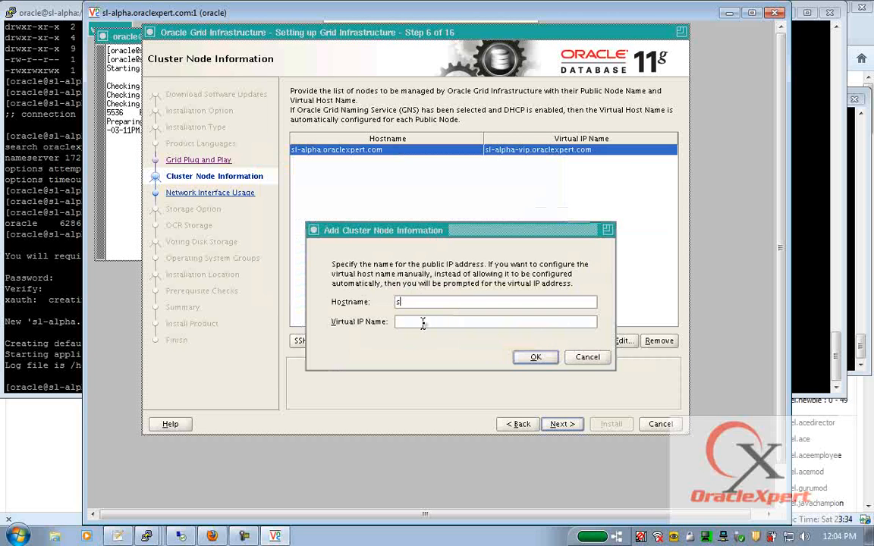
pyautogui.write('l-beta.oraclexpert.com')
pyautogui.hotkey('ctrl', 'a')
pyautogui.press('Tab')
pyautogui.write('sl-beta.oraclexpert.com')
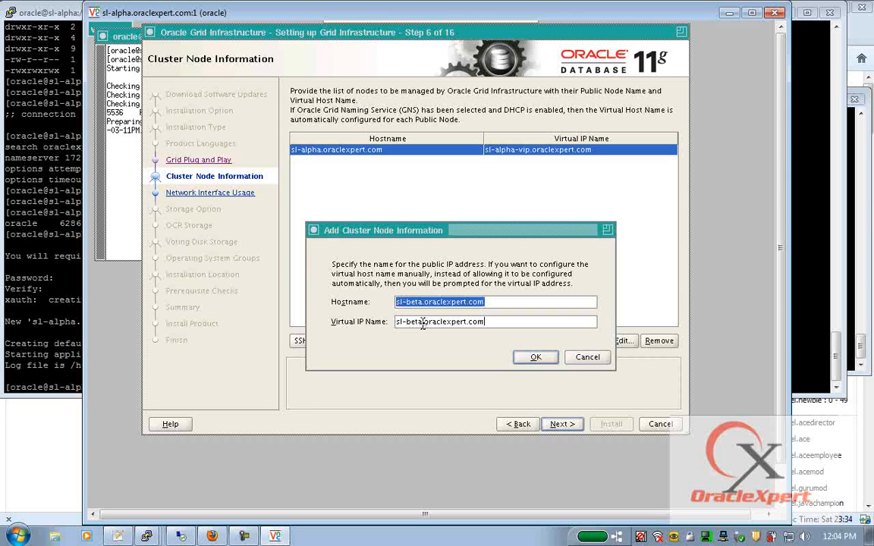
pyautogui.press('Home')
pyautogui.press('Right')
pyautogui.press('Right')
pyautogui.press('Right')
pyautogui.press('Right')
pyautogui.press('Right')
pyautogui.press('Right')
pyautogui.press('Right')
pyautogui.write('-vip')
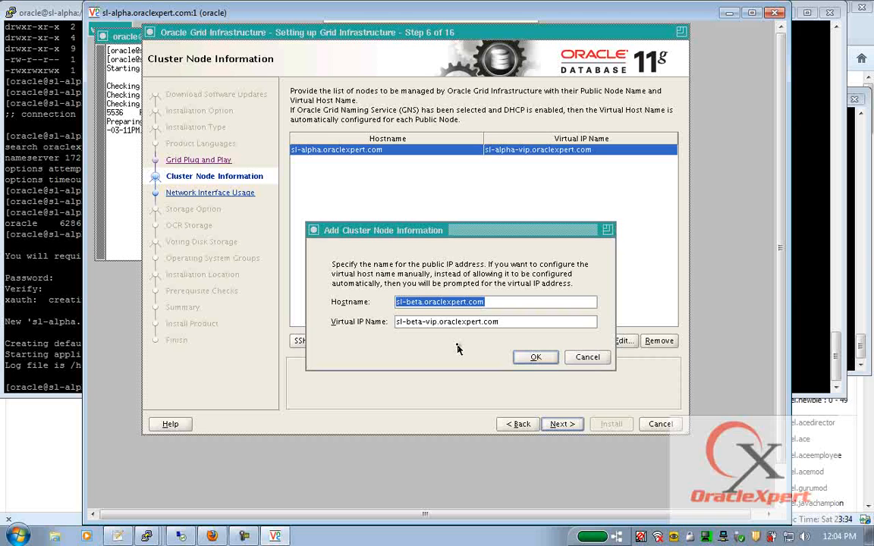
pyautogui.click(531, 357)
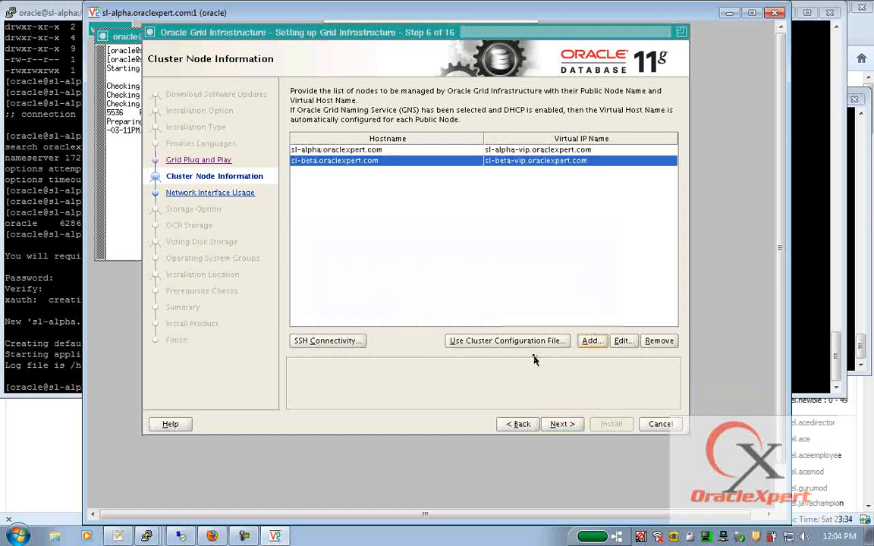
# - Check the sl-alpha and sl-beta rows in the cluster node list
pyautogui.click(350, 151)
pyautogui.click(325, 161)
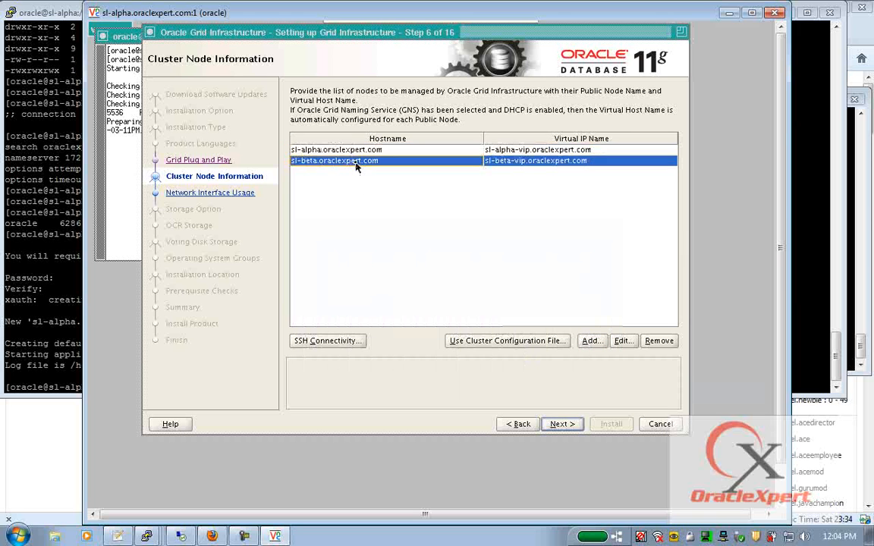
pyautogui.click(553, 149)
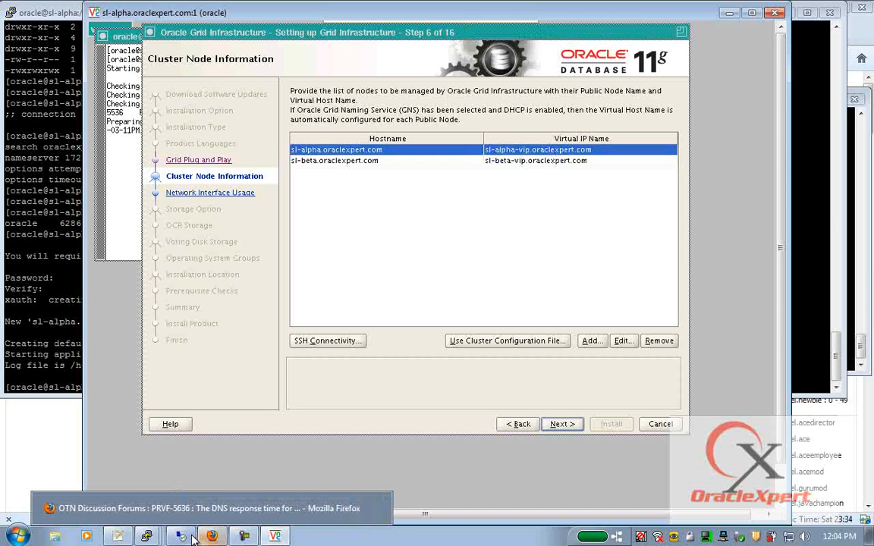
pyautogui.moveTo(147, 536)
pyautogui.click(151, 488)
# - Look up sl-beta-vip on sl-beta, confirming it resolves to 172.168.200.5, then minimize PuTTY
pyautogui.write('nslookup')
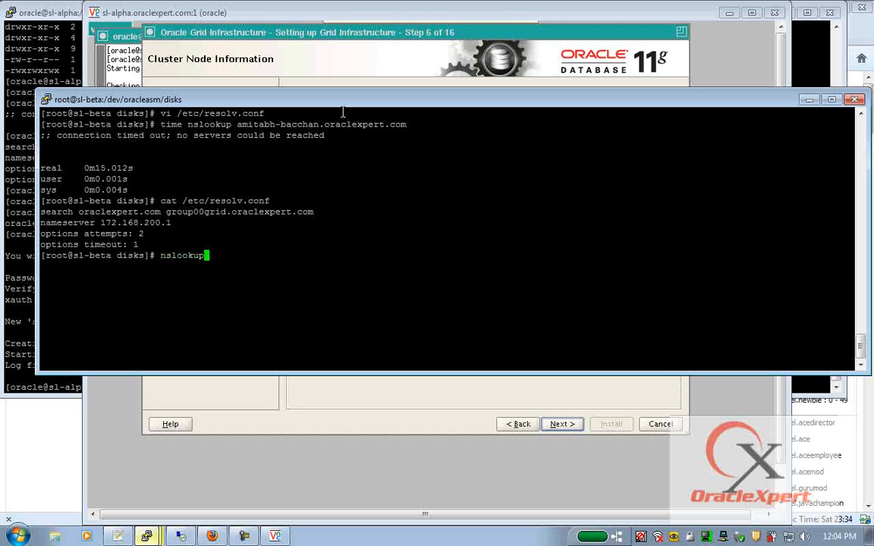
pyautogui.write(' sl-beta-vip')
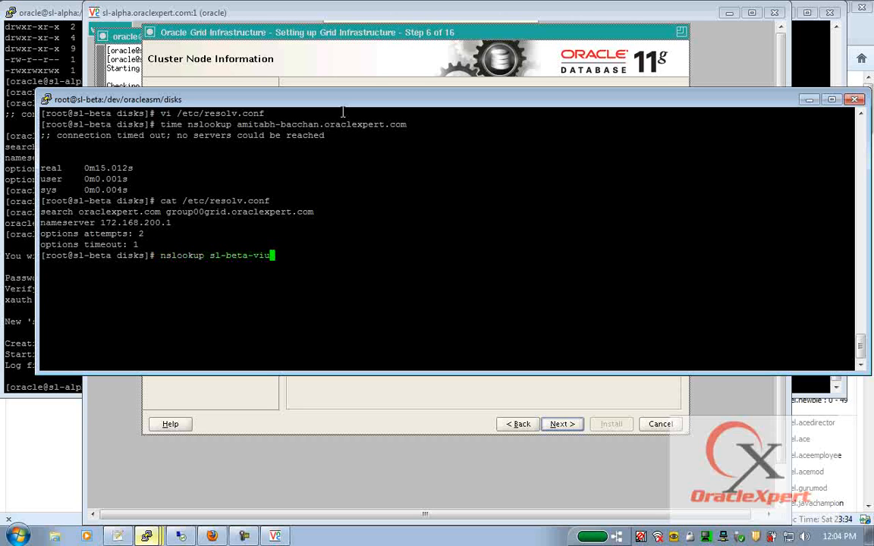
pyautogui.press('Return')
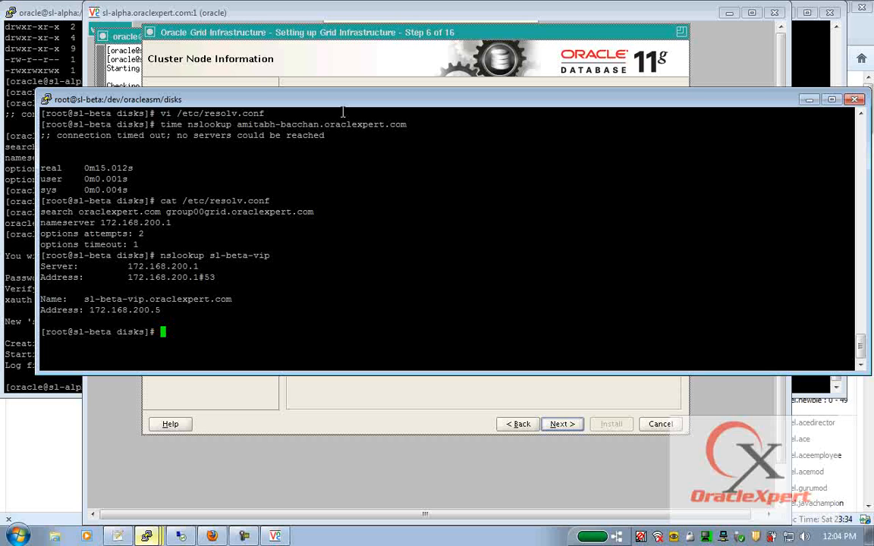
pyautogui.click(809, 99)
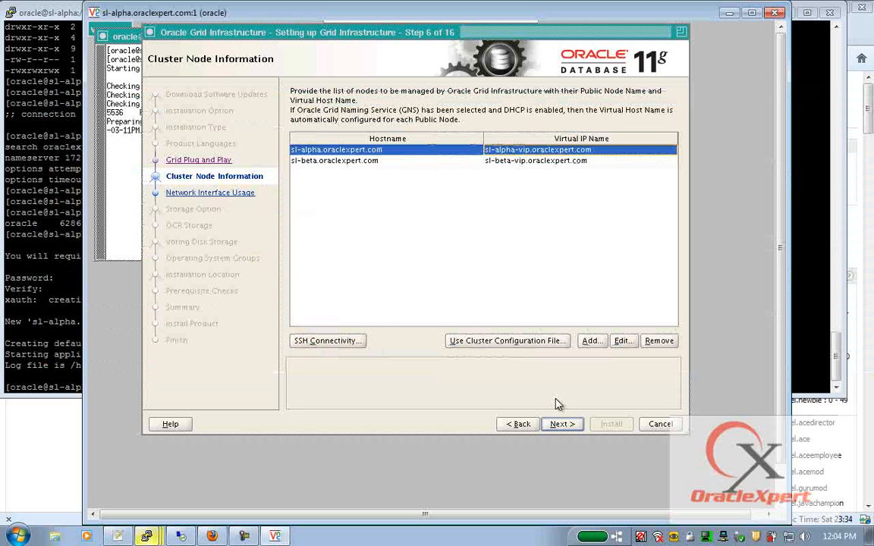
# - Test SSH connectivity and acknowledge that passwordless SSH is already established between the nodes
pyautogui.click(339, 343)
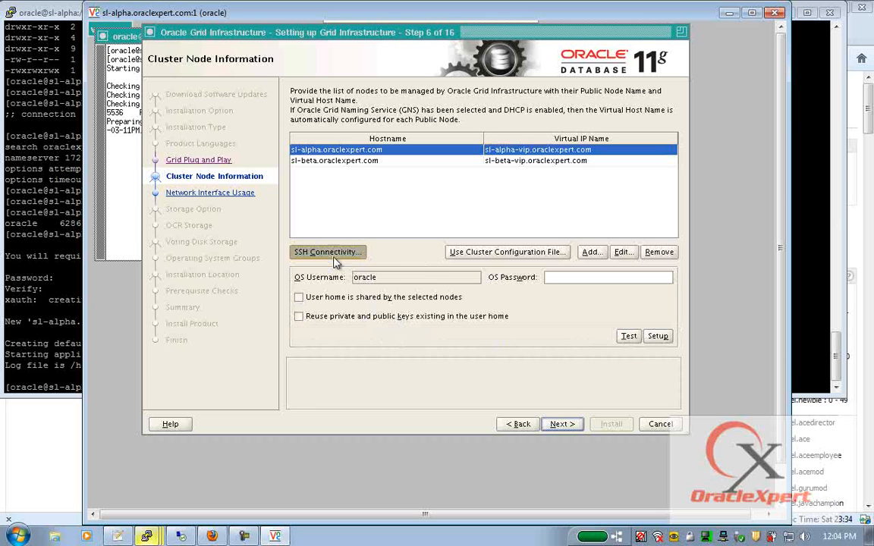
pyautogui.click(629, 336)
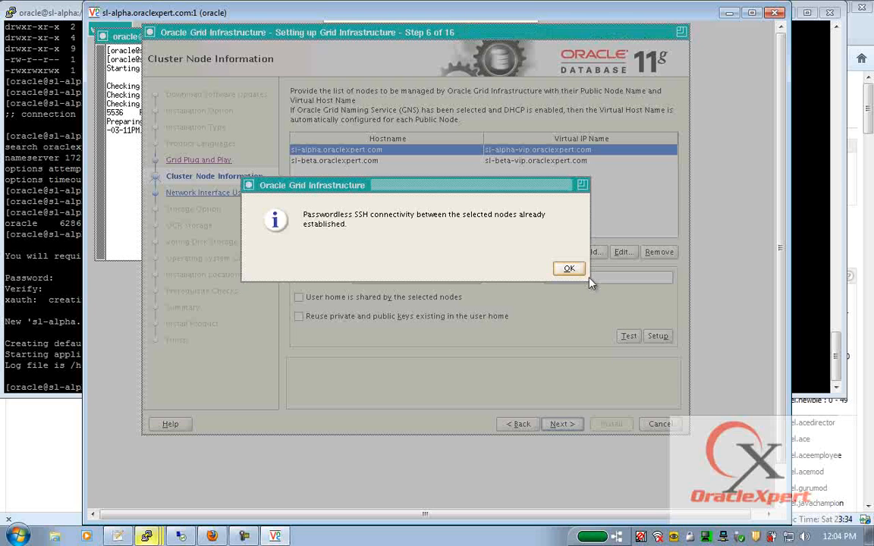
pyautogui.click(569, 269)
pyautogui.click(562, 426)
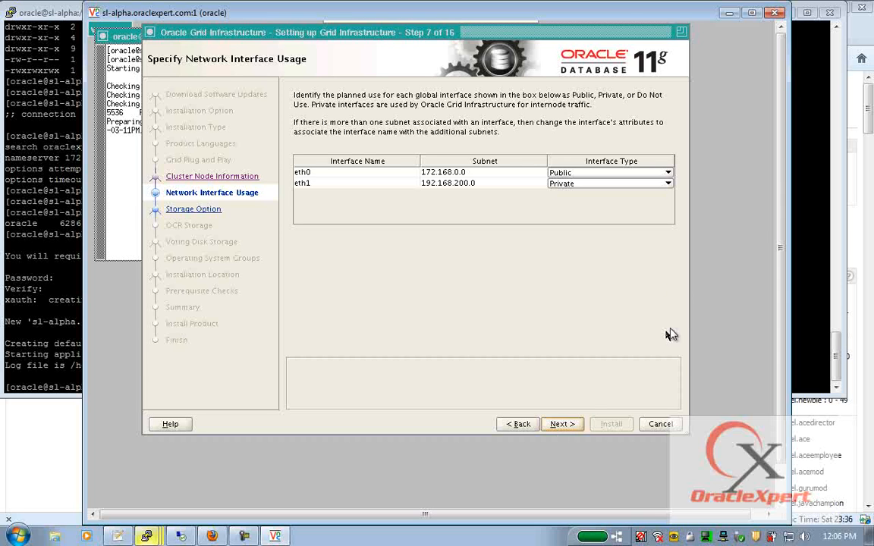
# - Leave eth1 as the Private interface and proceed to Storage Option
pyautogui.click(668, 184)
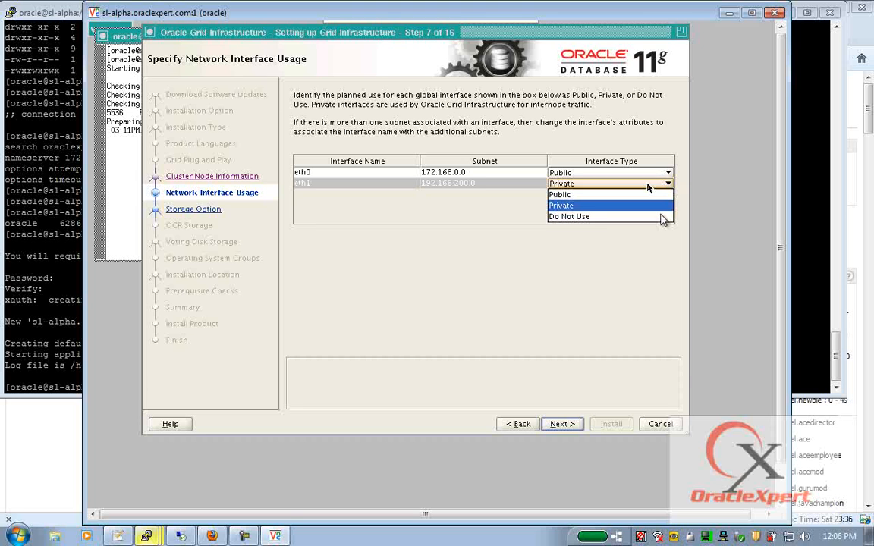
pyautogui.click(597, 205)
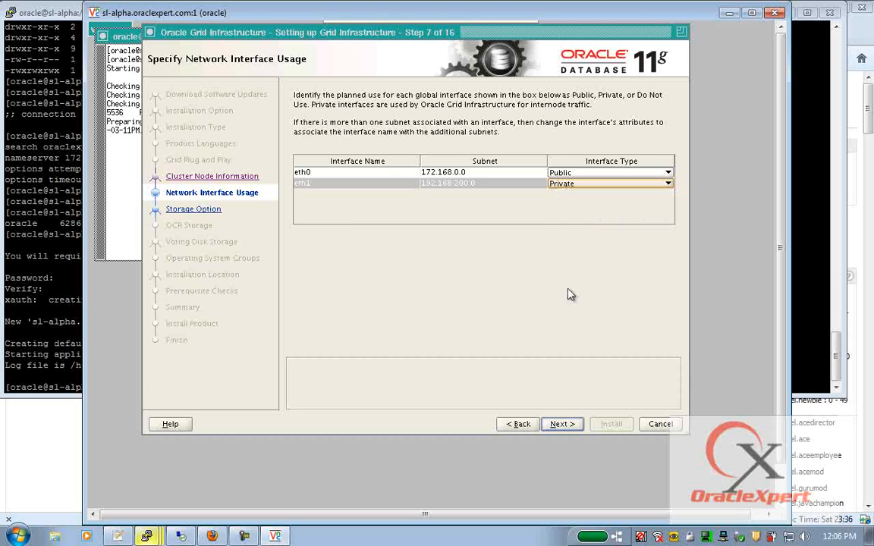
pyautogui.click(562, 424)
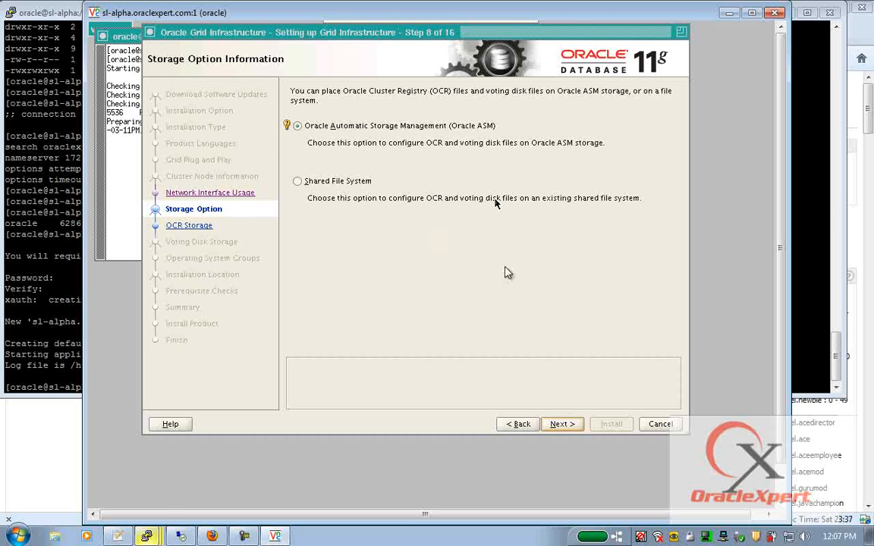
# - Keep Oracle ASM, then set disk group DATA to External redundancy with ORCL:ASMDISK1 and ORCL:ASMDISK2
pyautogui.click(566, 425)
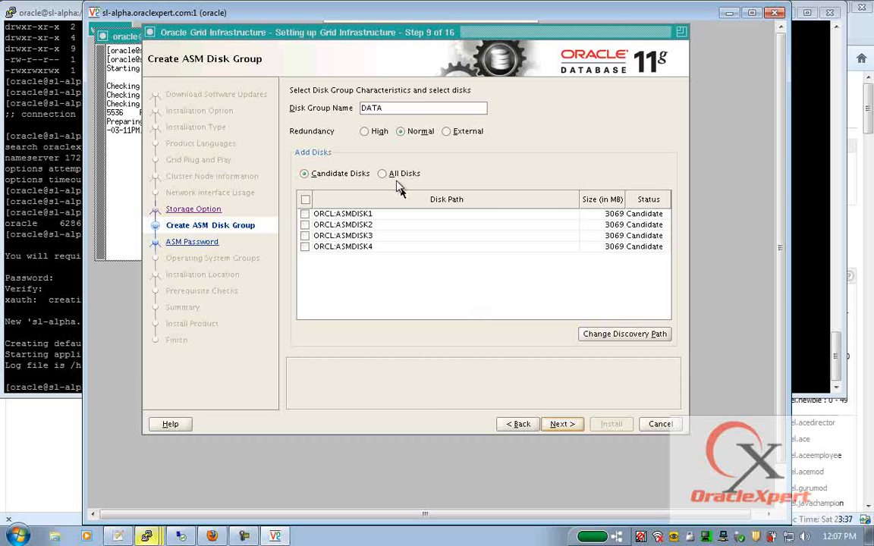
pyautogui.click(446, 132)
pyautogui.click(304, 214)
pyautogui.click(305, 226)
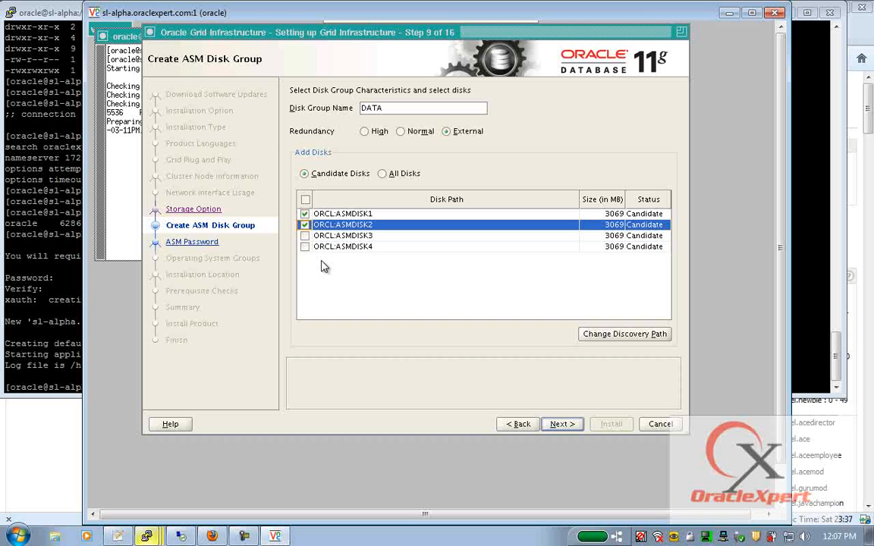
# - Give SYS and ASMSNMP one shared ASM password and accept the non-standard password warning
pyautogui.click(561, 424)
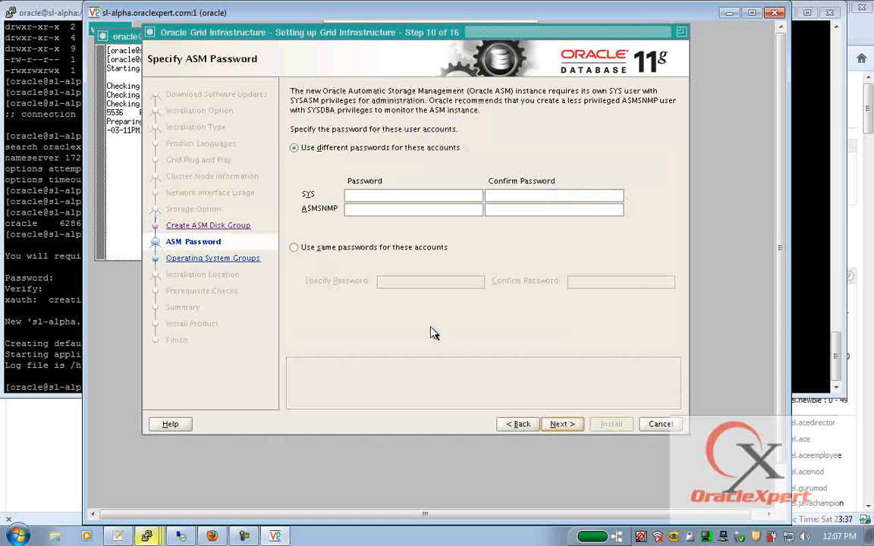
pyautogui.click(316, 252)
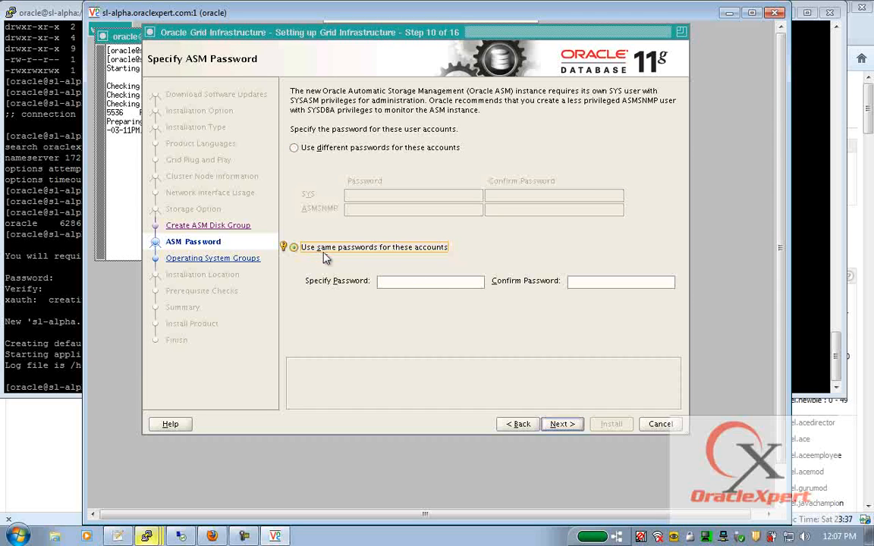
pyautogui.click(405, 284)
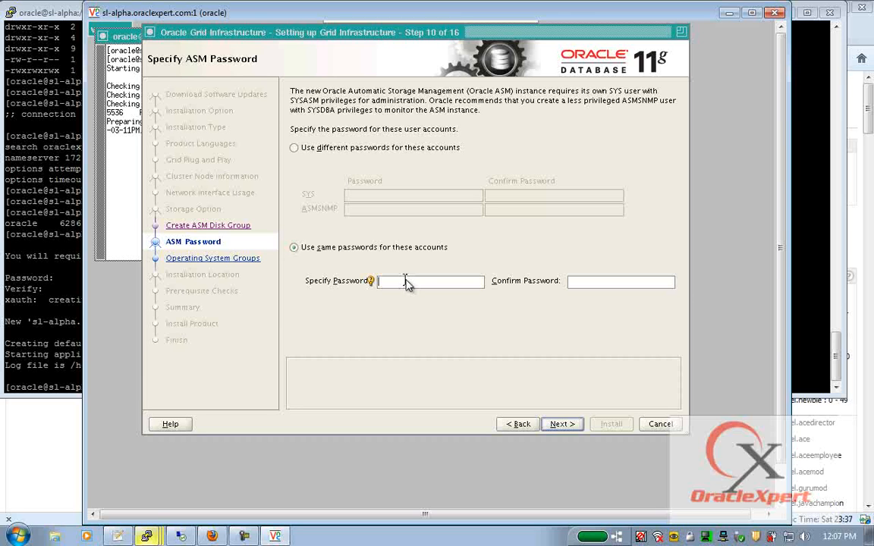
pyautogui.write('*********')
pyautogui.press('Tab')
pyautogui.write('*********')
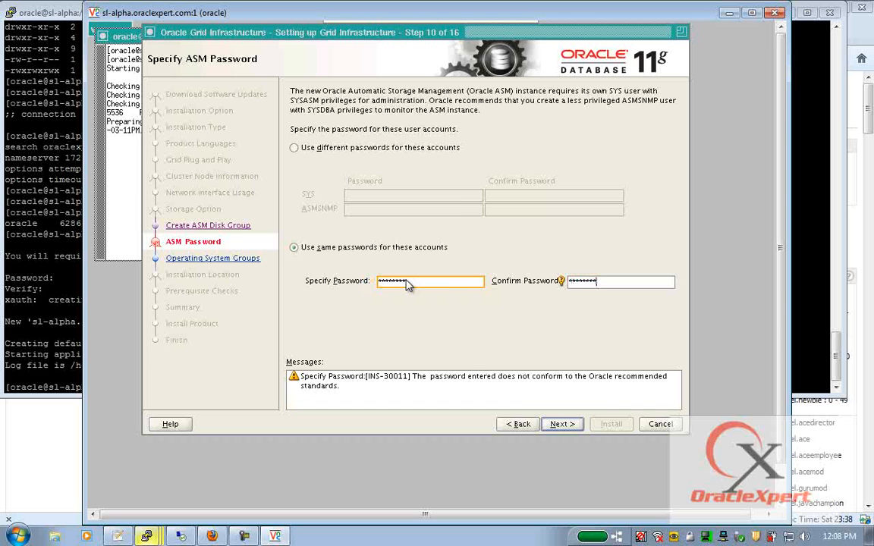
pyautogui.click(561, 424)
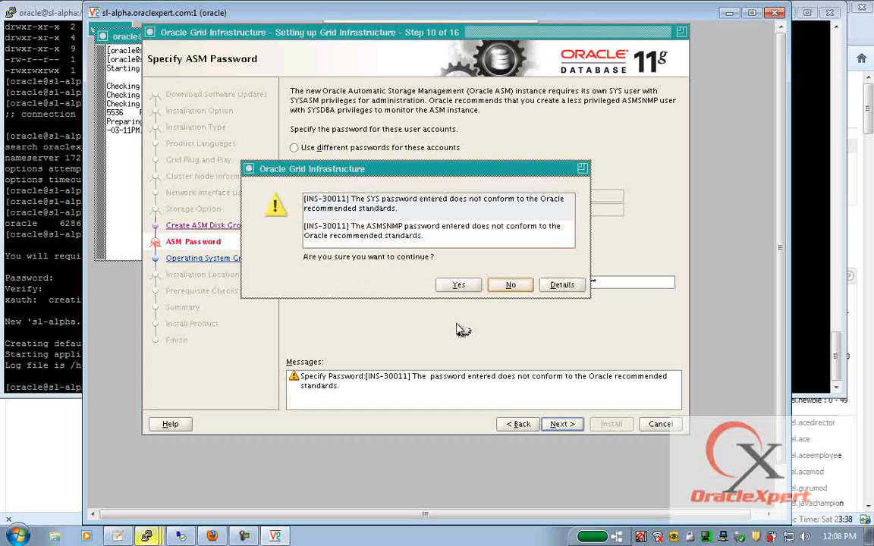
pyautogui.click(460, 285)
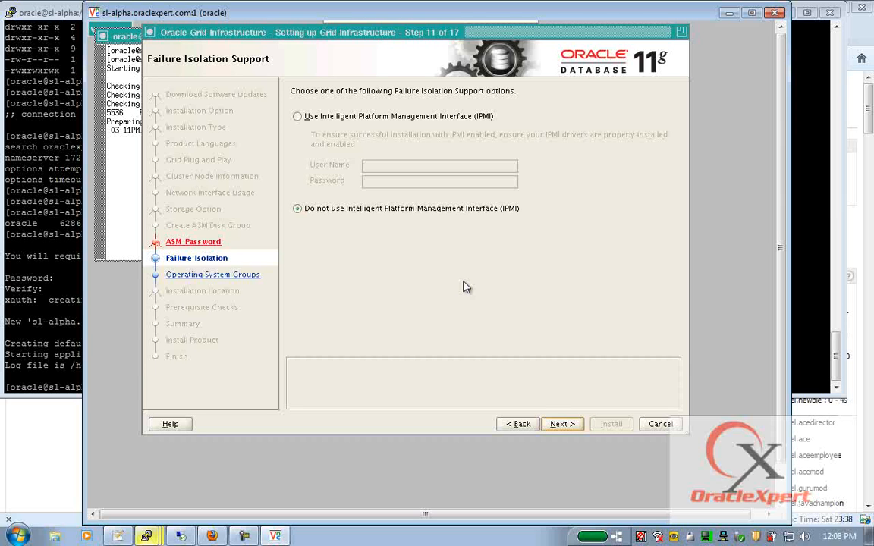
# - Skip IPMI, set the ASM operator group to oinstall, and accept the same-group warning
pyautogui.click(577, 425)
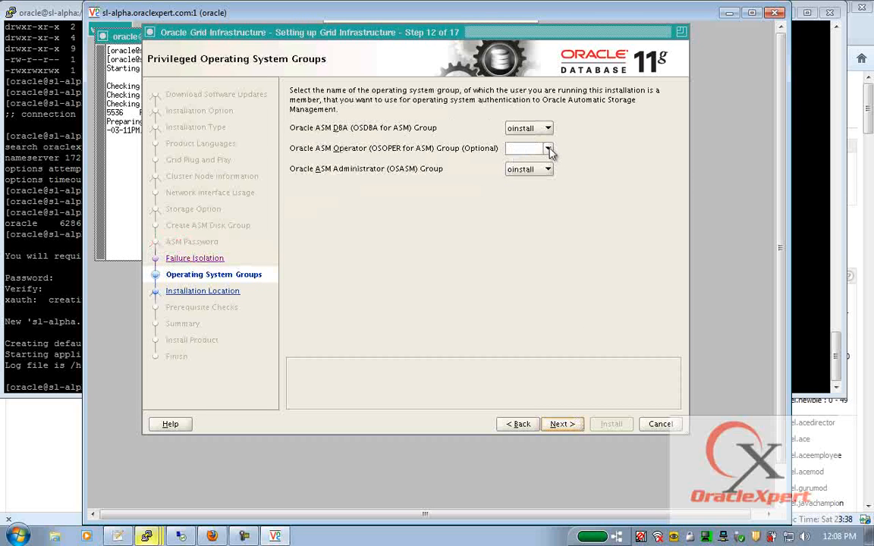
pyautogui.click(549, 149)
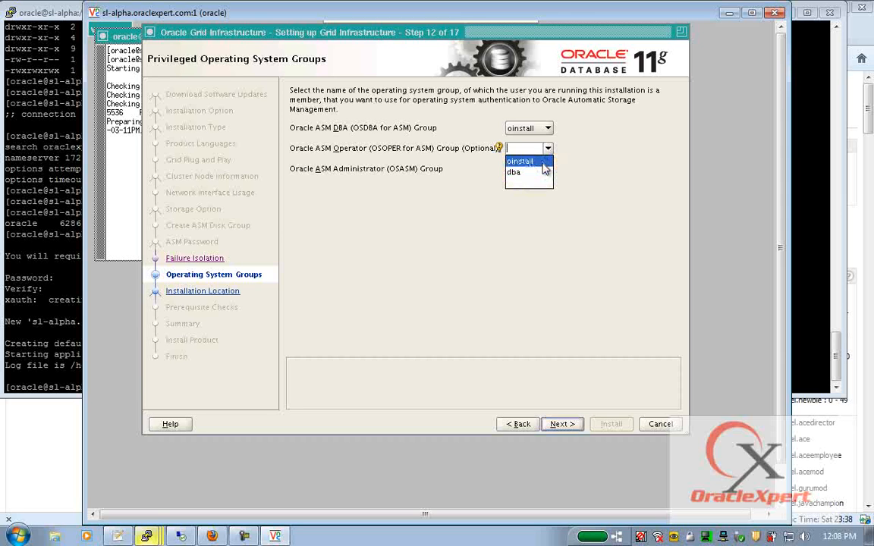
pyautogui.click(542, 163)
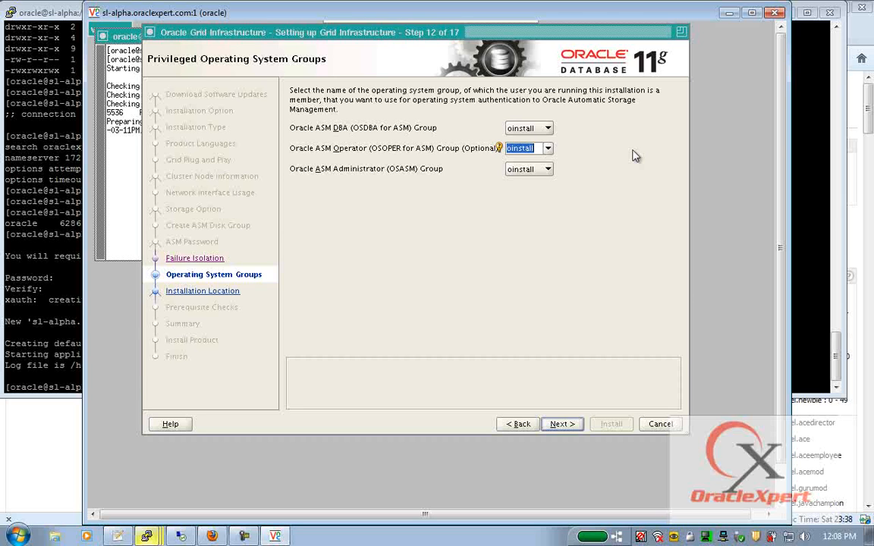
pyautogui.click(564, 423)
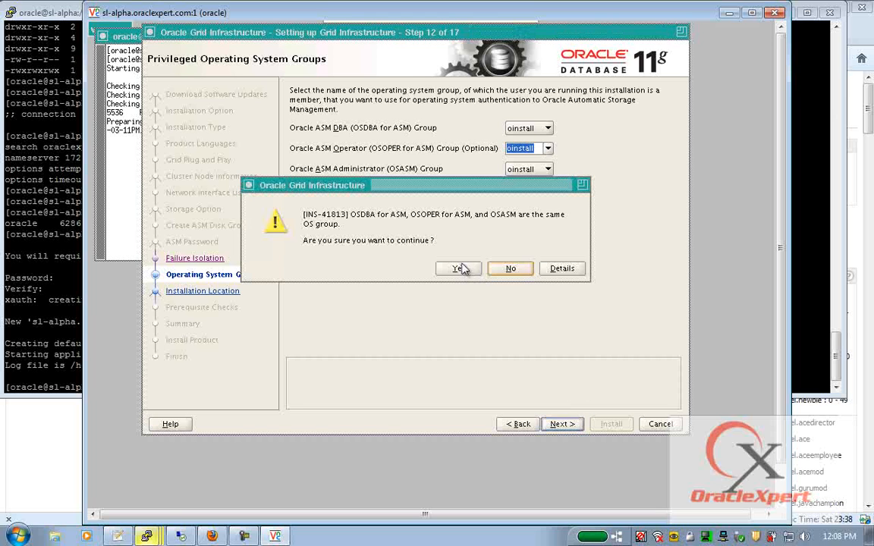
pyautogui.click(459, 268)
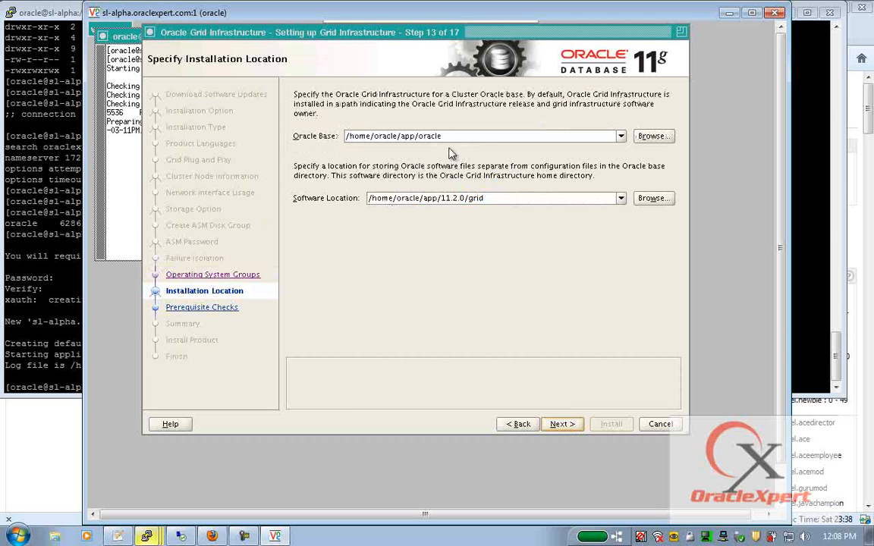
# - Set Oracle Base to /u002/app/oracle and Software Location to /u002/app/grid, then validate them
pyautogui.write('/')
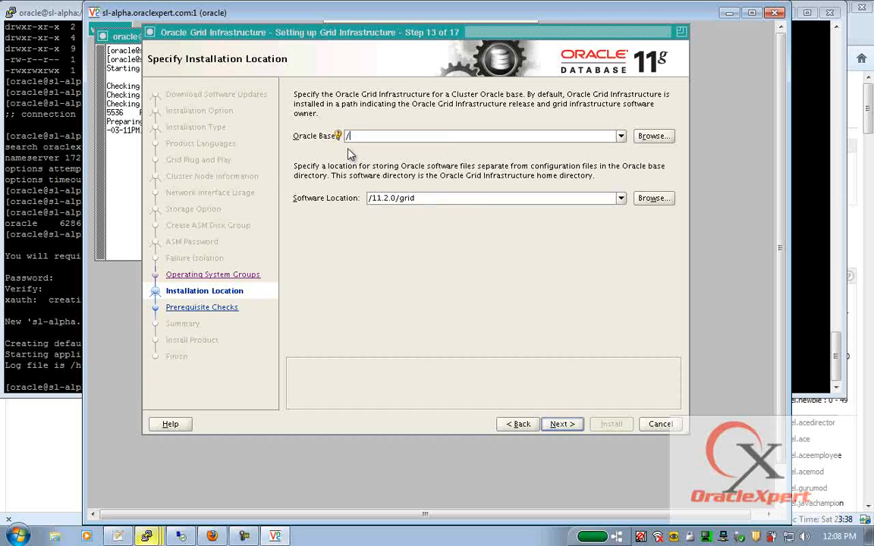
pyautogui.write('u002/app/oracle')
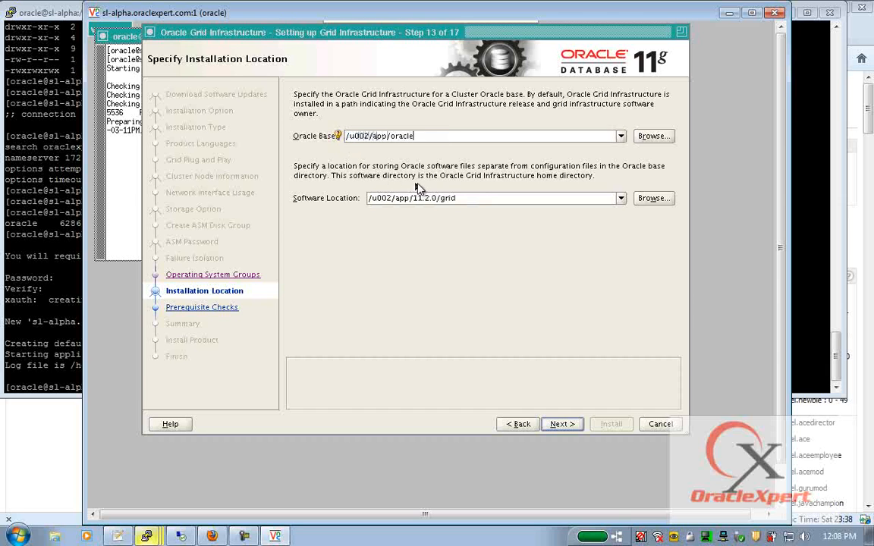
pyautogui.moveTo(413, 198); pyautogui.dragTo(440, 199)
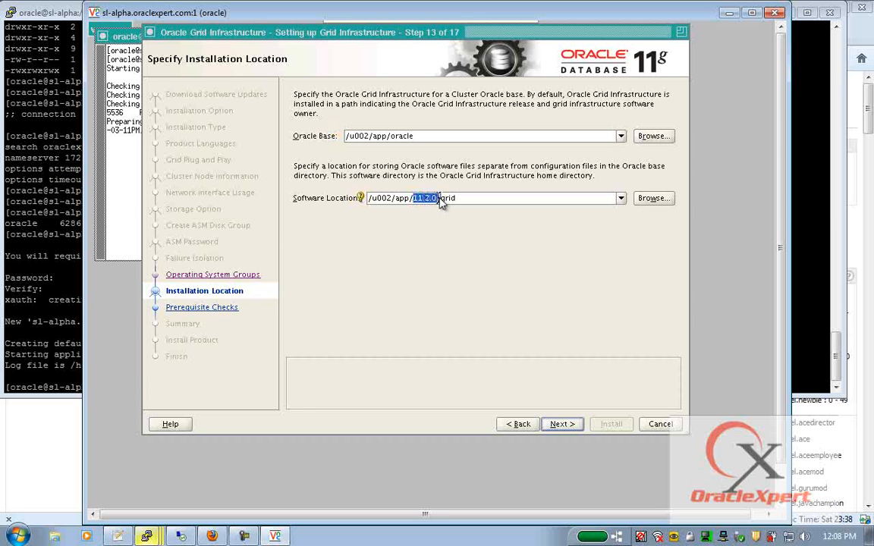
pyautogui.press('BackSpace')
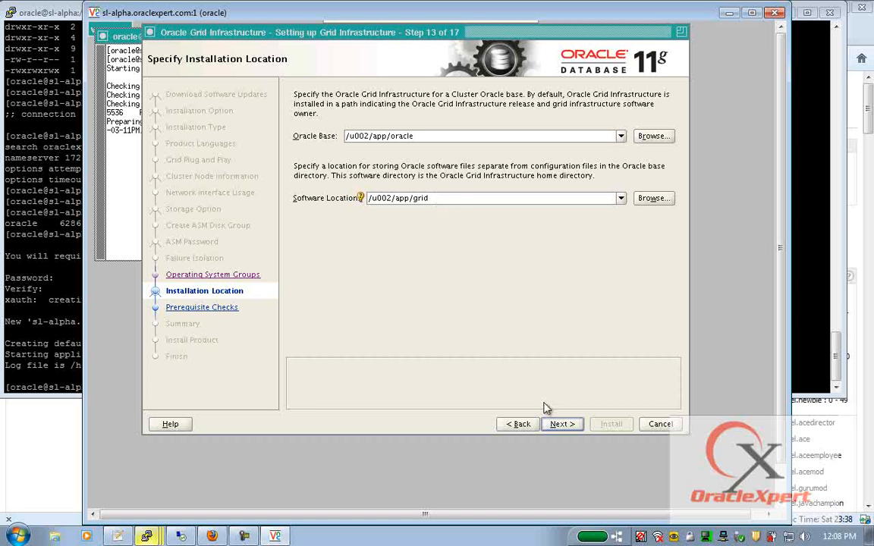
pyautogui.click(568, 423)
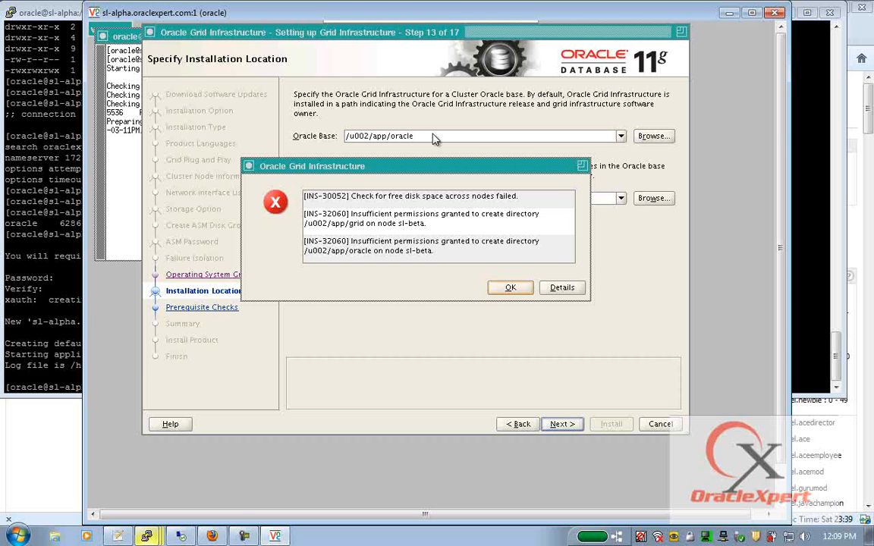
# - On sl-beta create /u002/app owned by oracle:oinstall, then dismiss the installer's permissions error
pyautogui.moveTo(180, 536)
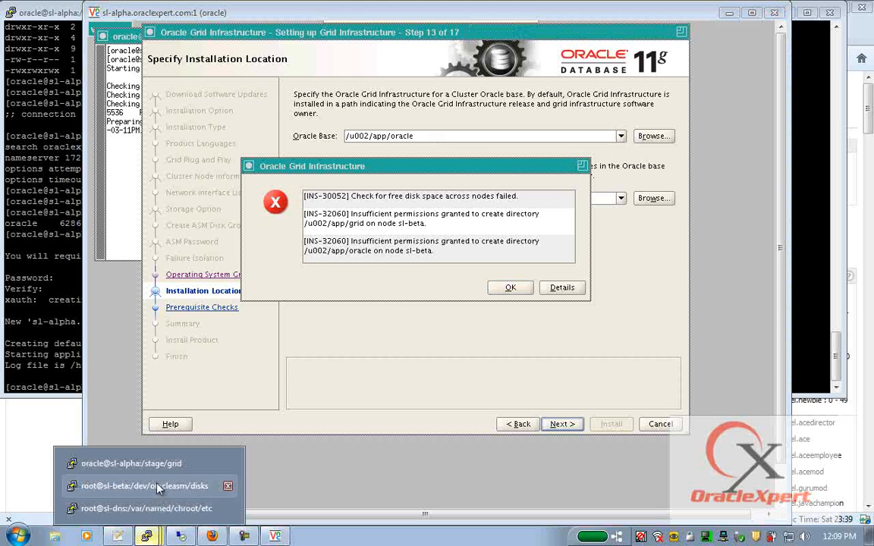
pyautogui.click(140, 438)
pyautogui.write('mkdir ')
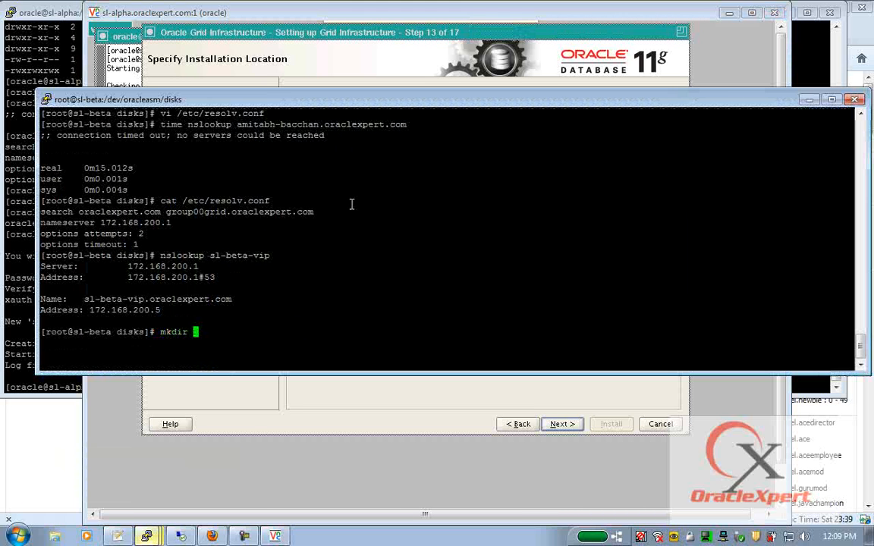
pyautogui.write('-p /u002/app')
pyautogui.press('Return')
pyautogui.write('cohwn')
pyautogui.press('BackSpace')
pyautogui.press('BackSpace')
pyautogui.press('BackSpace')
pyautogui.press('BackSpace')
pyautogui.write('hown o')
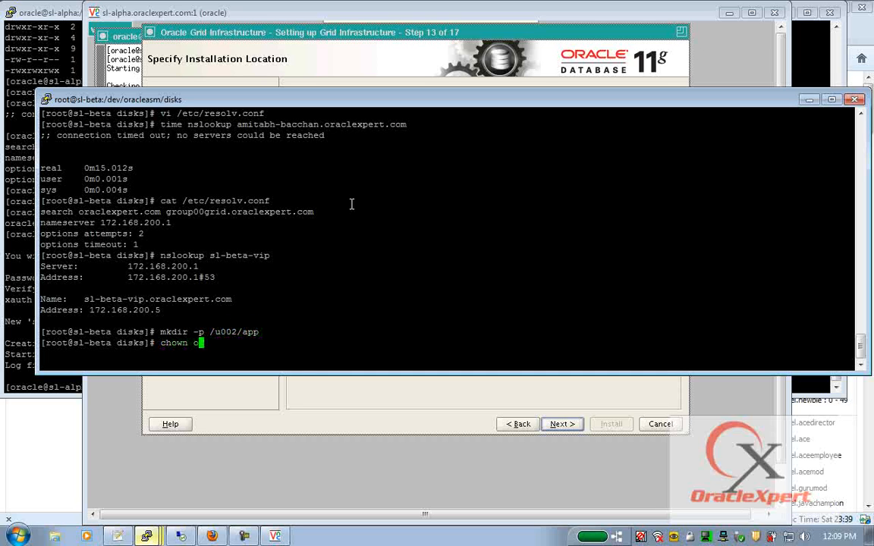
pyautogui.write('racle:oinstall /u002/app')
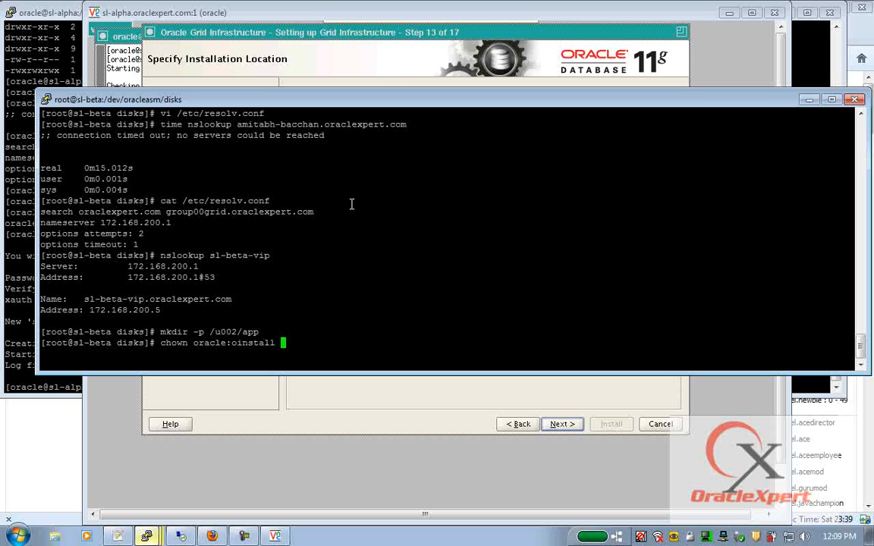
pyautogui.press('Return')
pyautogui.hotkey('alt', 'Tab')
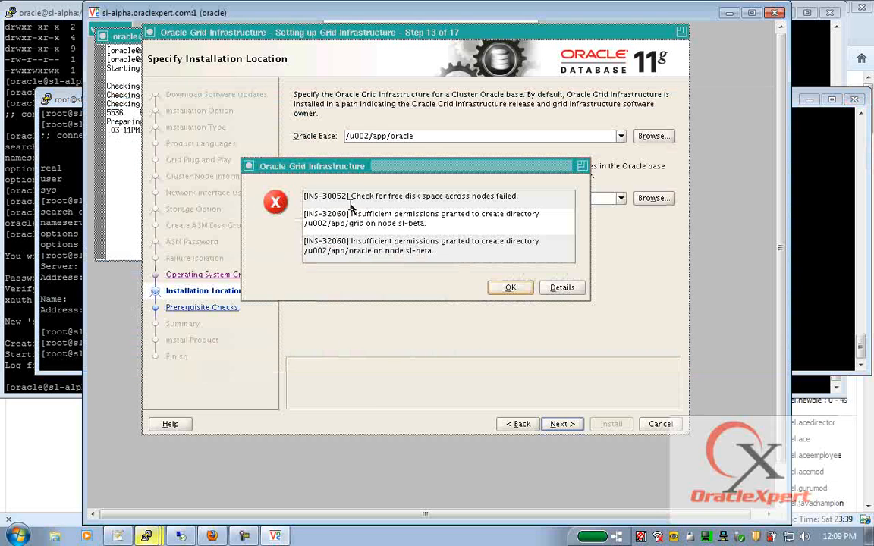
pyautogui.click(510, 288)
# - Retry validating the installation locations and let the prerequisite checks run
pyautogui.click(574, 425)
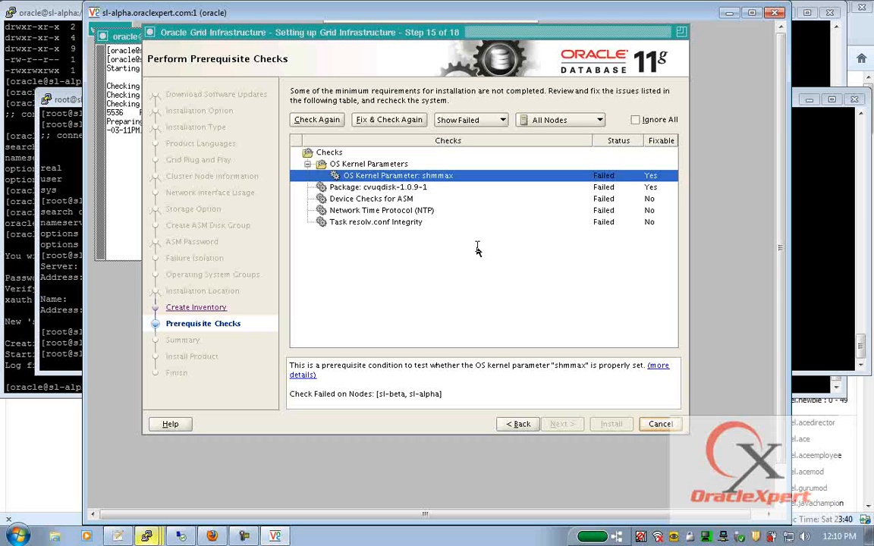
# - Review the resolv.conf integrity failure details, including the 15000 ms DNS response time
pyautogui.click(371, 223)
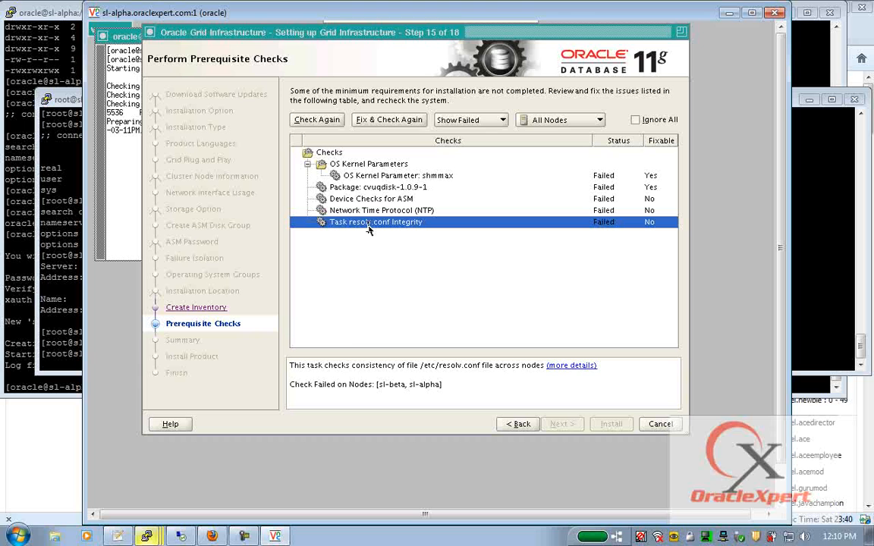
pyautogui.click(573, 365)
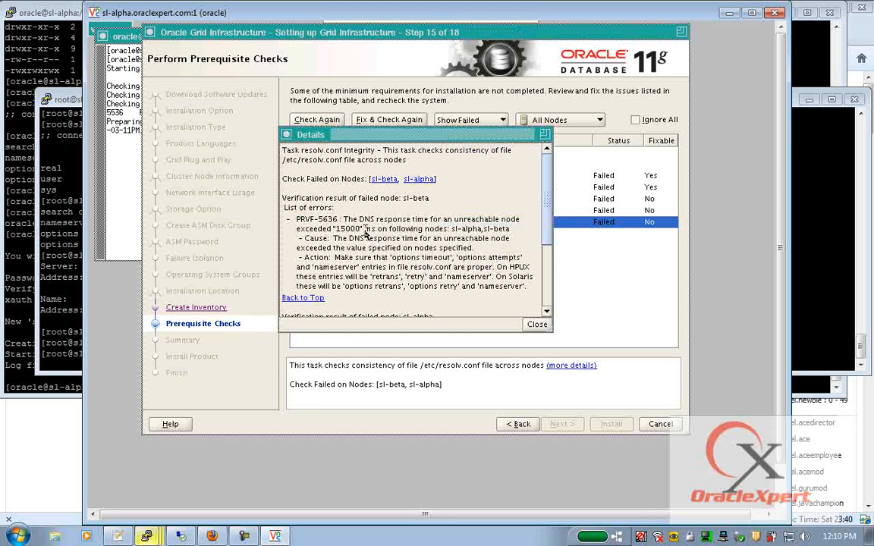
pyautogui.moveTo(333, 230); pyautogui.dragTo(371, 231)
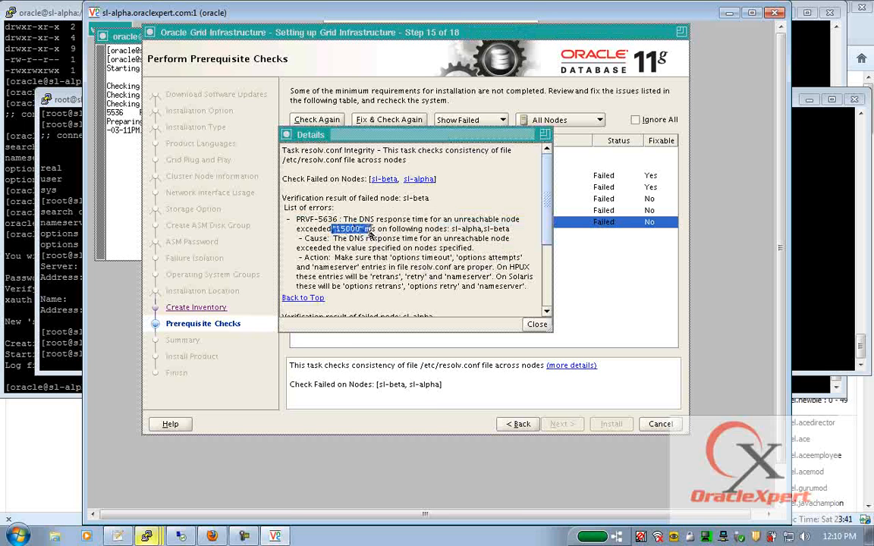
pyautogui.click(536, 324)
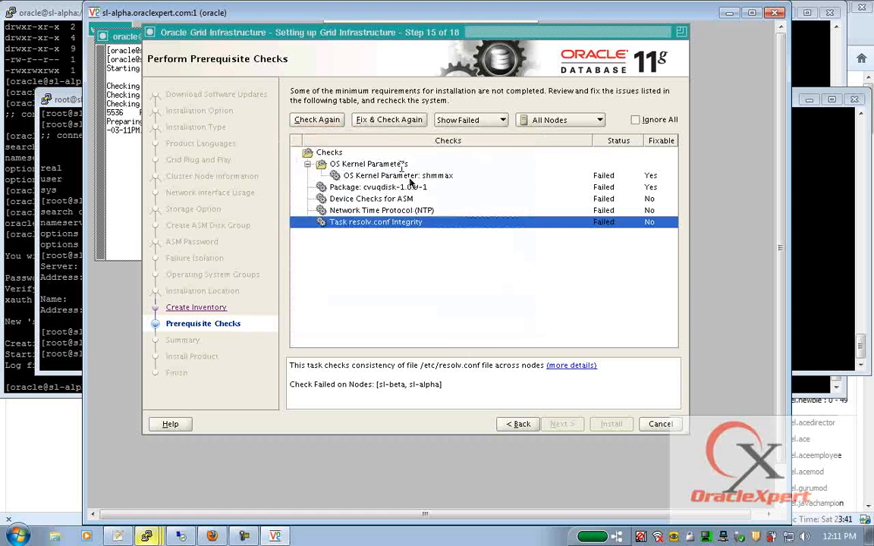
# - Generate the fixup script and copy its path /tmp/CVU_11.2.0.2.0_oracle/runfixup.sh
pyautogui.click(387, 122)
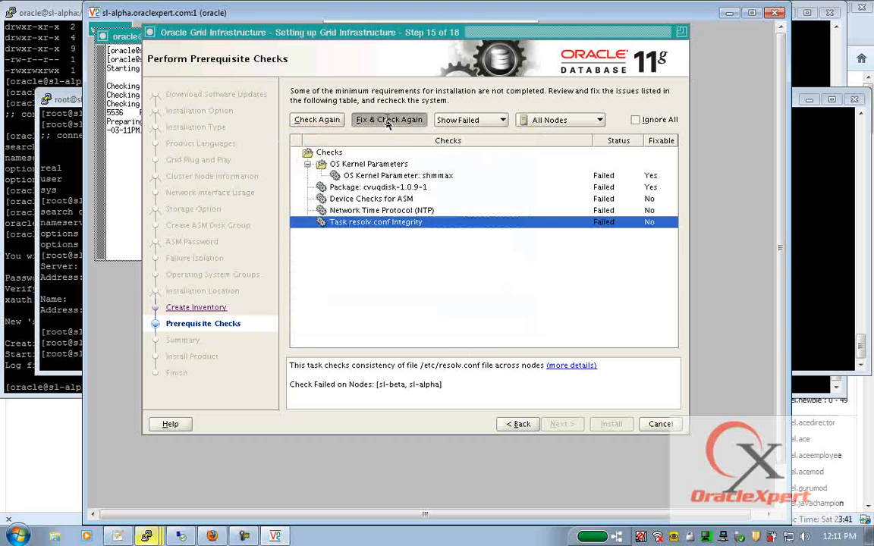
pyautogui.moveTo(290, 235); pyautogui.dragTo(451, 238)
pyautogui.press('super+c')
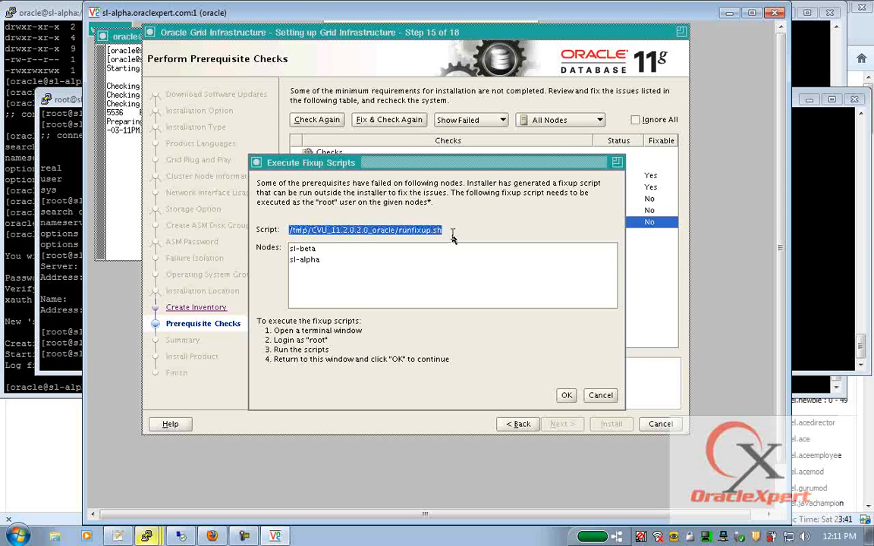
pyautogui.click(58, 14)
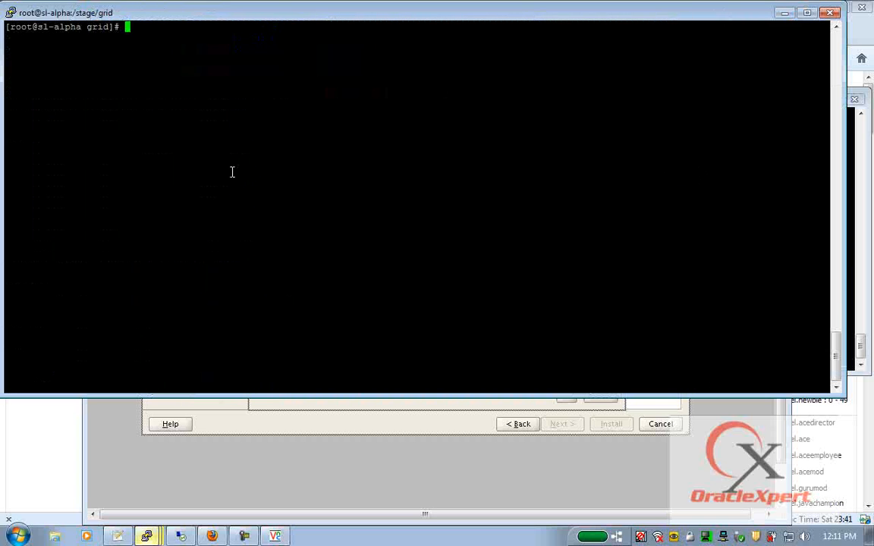
# - Run runfixup.sh as root on sl-alpha and then sl-beta, minimizing the terminals afterwards
pyautogui.rightClick(232, 171)
pyautogui.press('Return')
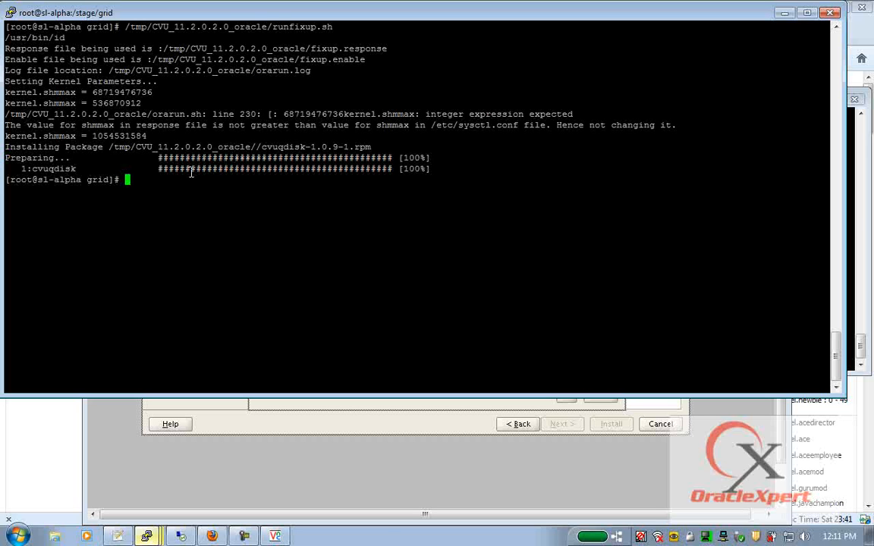
pyautogui.moveTo(146, 537)
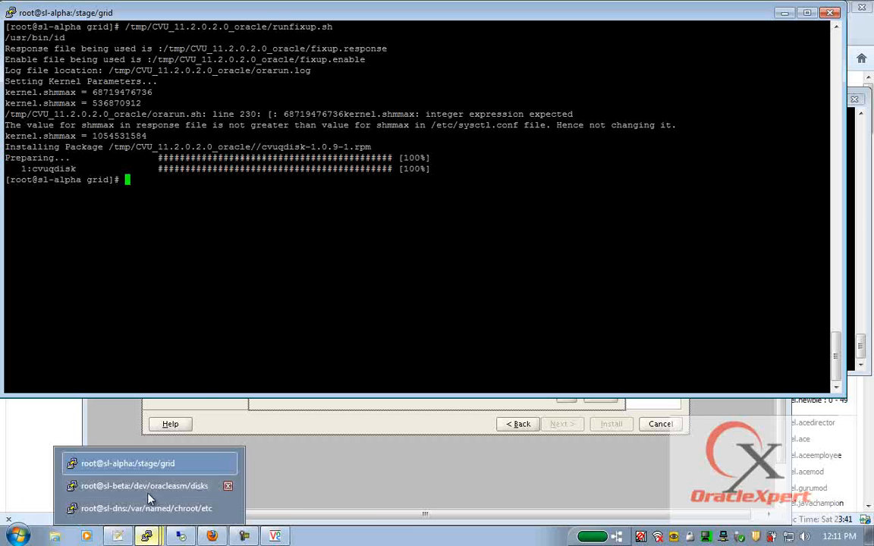
pyautogui.click(152, 484)
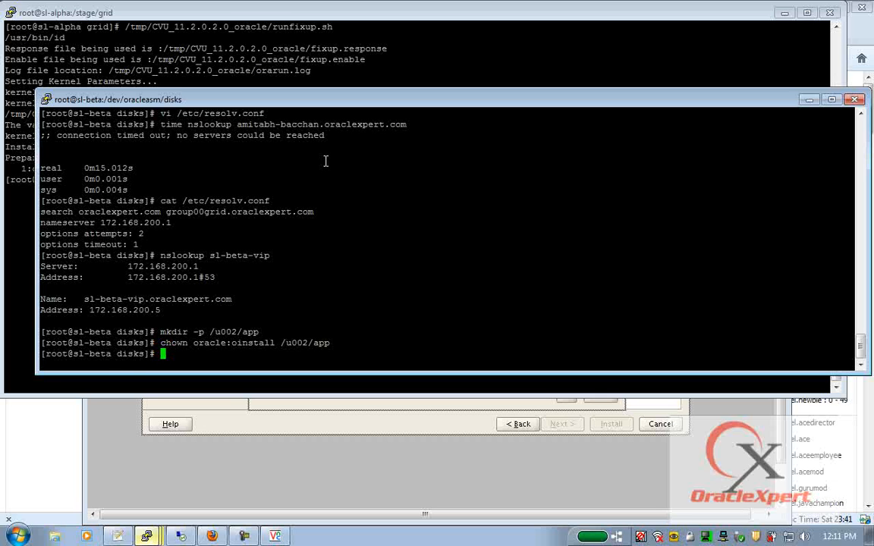
pyautogui.rightClick(325, 161)
pyautogui.press('Return')
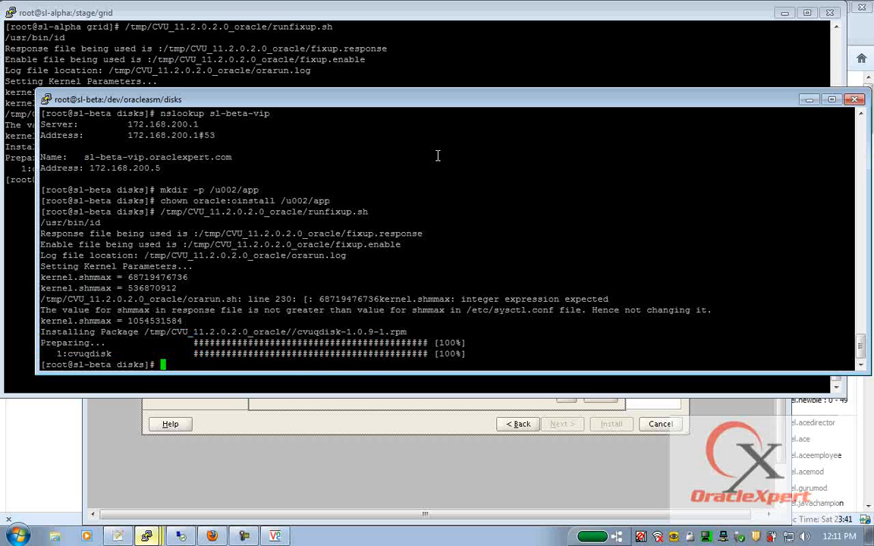
pyautogui.click(807, 100)
# - Recheck prerequisites after the fixups and ignore the remaining ASM device, NTP and resolv.conf failures
pyautogui.click(785, 13)
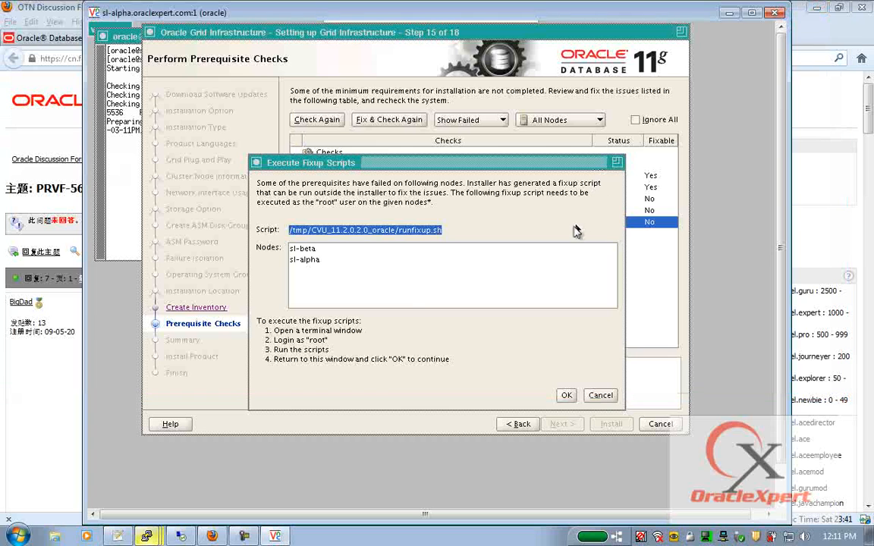
pyautogui.click(566, 395)
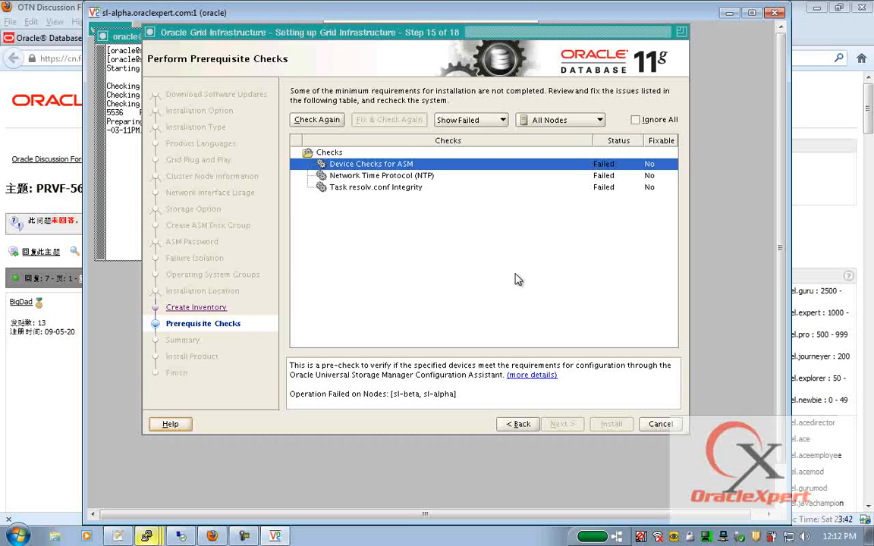
pyautogui.click(635, 120)
# - Advance to the Summary page and start installing Grid Infrastructure
pyautogui.click(562, 425)
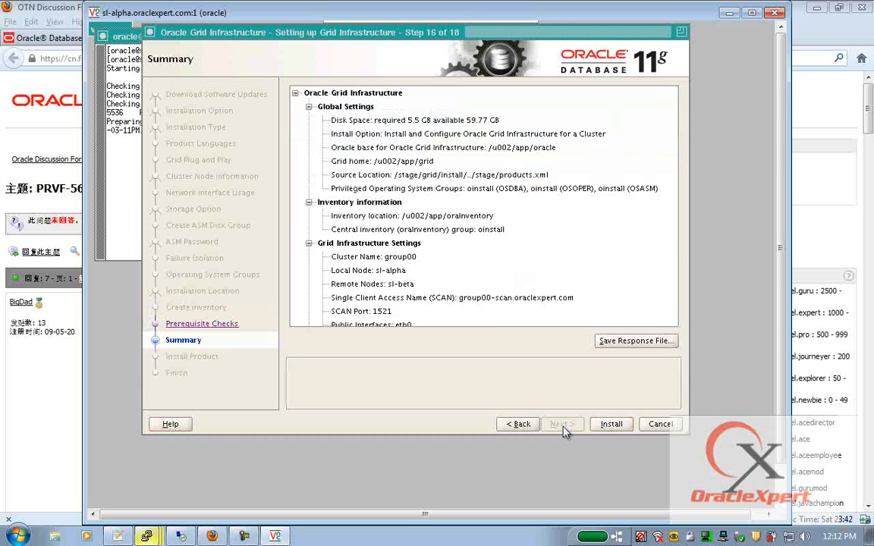
pyautogui.click(612, 424)
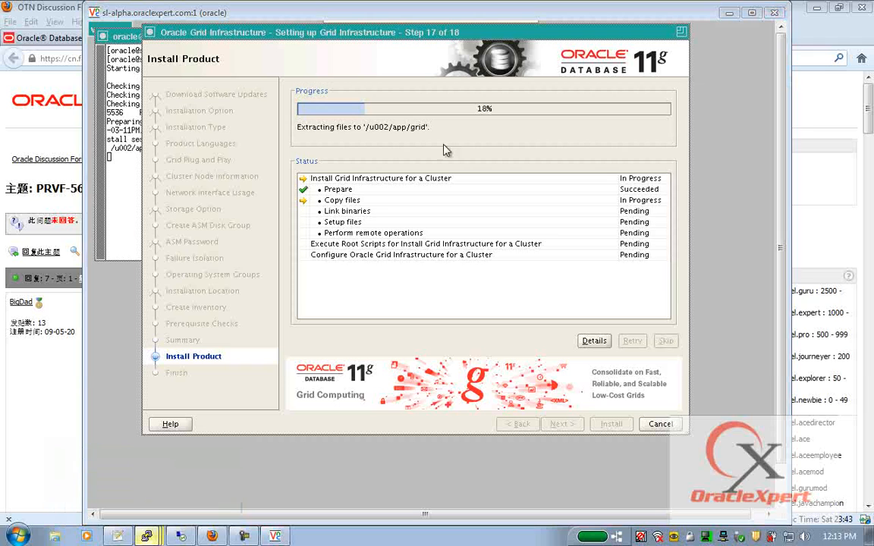
# - On sl-beta, list /u002/app with ls -ltr, finding it empty
pyautogui.hotkey('alt', 'Tab')
pyautogui.write('cd /u002/app/')
pyautogui.press('Return')
pyautogui.write('ls')
pyautogui.press('Return')
pyautogui.write('ls -ltr')
pyautogui.press('Return')
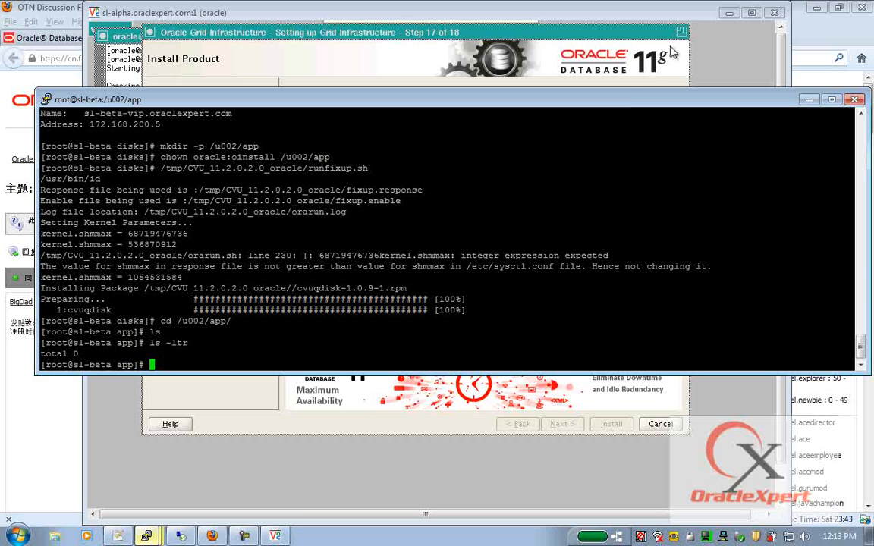
# - Minimize the terminal to check install progress, then bring the sl-beta terminal back
pyautogui.click(809, 100)
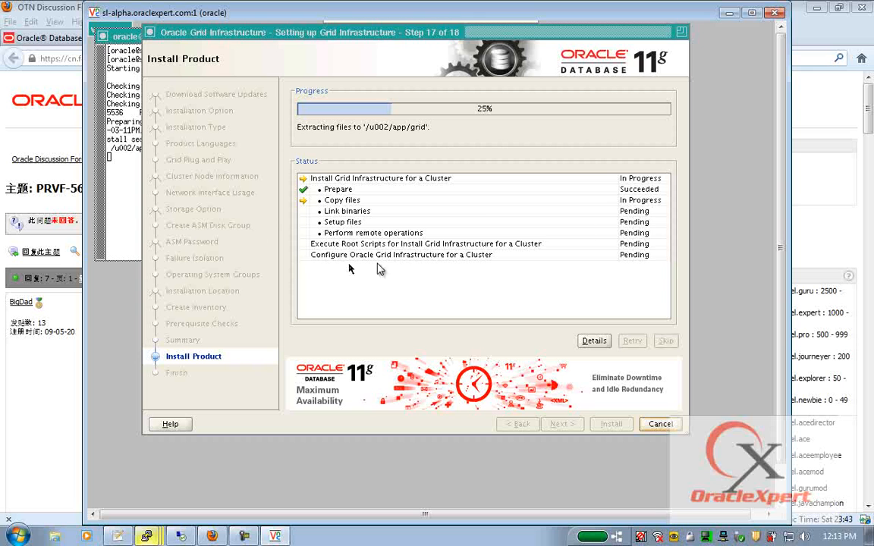
pyautogui.click(245, 537)
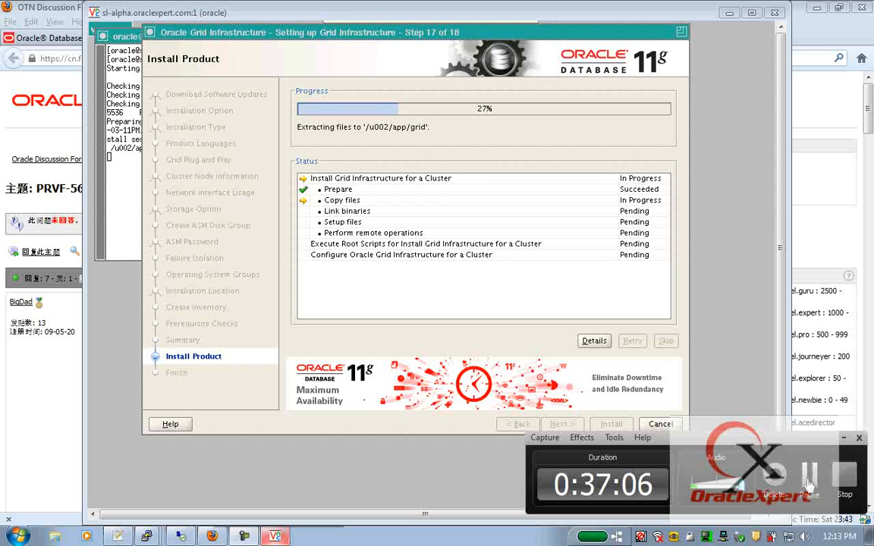
pyautogui.click(809, 478)
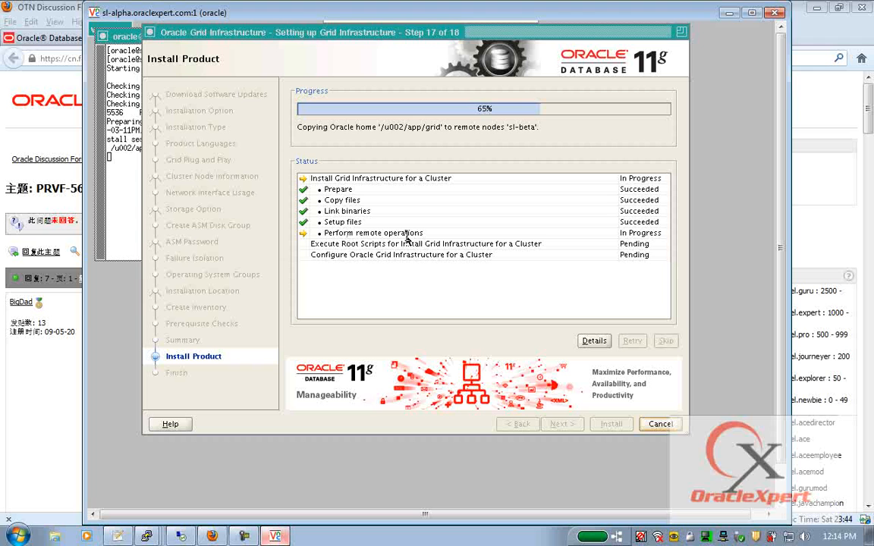
# - On sl-beta, list /u002/app with ls -ltr, showing the oracle and grid directories
pyautogui.click(146, 536)
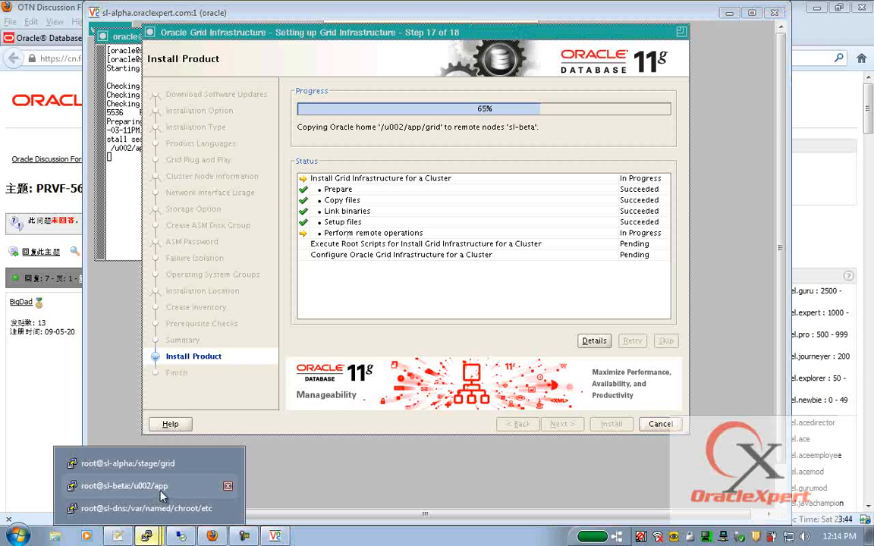
pyautogui.click(129, 484)
pyautogui.write('ls -ltr')
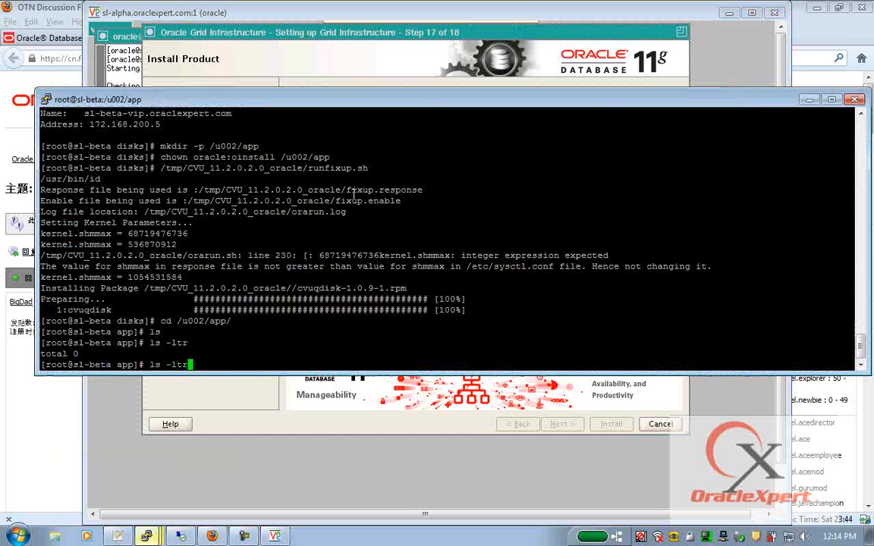
pyautogui.press('Return')
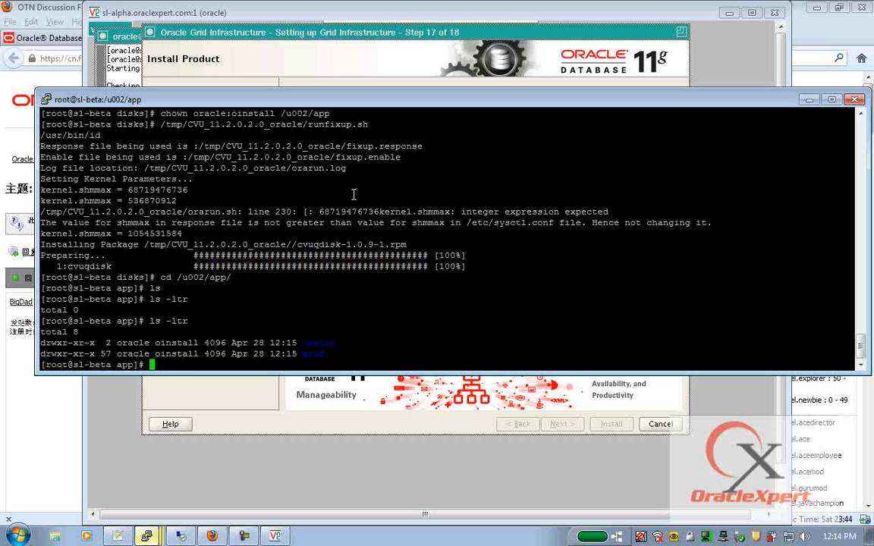
# - Watch du -sm grid/ until the Grid home reaches 416 MB, then minimize the terminal
pyautogui.write('du -sm grid/')
pyautogui.press('Left')
pyautogui.press('Left')
pyautogui.press('Left')
pyautogui.press('Left')
pyautogui.press('Left')
pyautogui.press('Left')
pyautogui.press('Left')
pyautogui.press('Return')
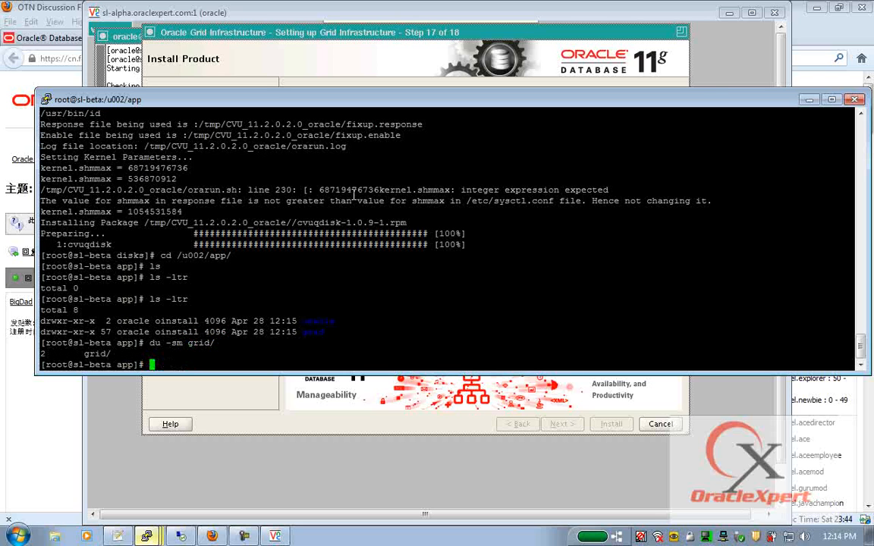
pyautogui.press('Up')
pyautogui.press('Home')
pyautogui.write('watch')
pyautogui.press('Return')
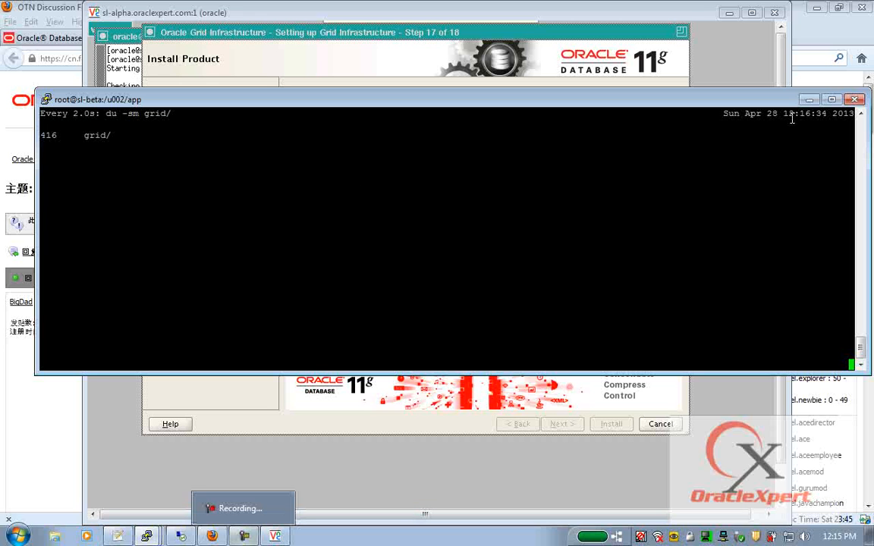
pyautogui.click(810, 99)
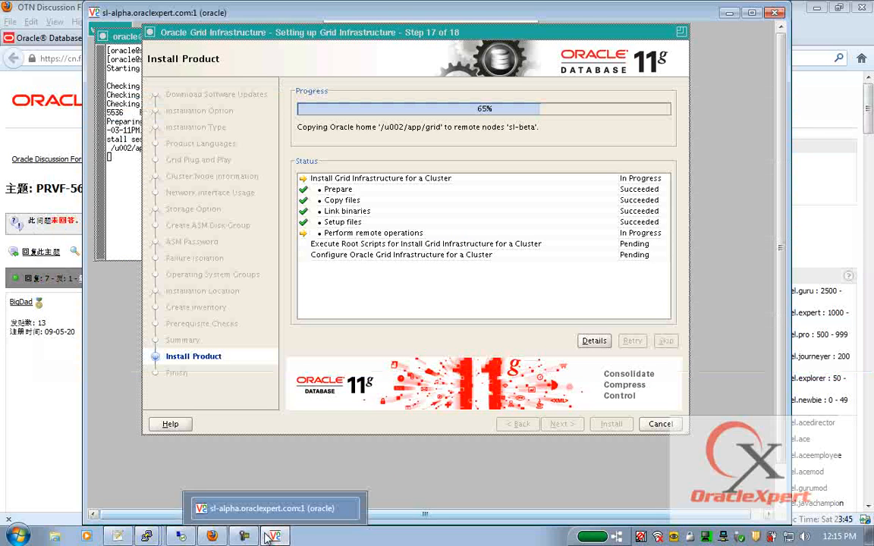
# - Copy the orainstRoot.sh path from the Execute Configuration scripts dialog for sl-alpha's root terminal
pyautogui.click(244, 537)
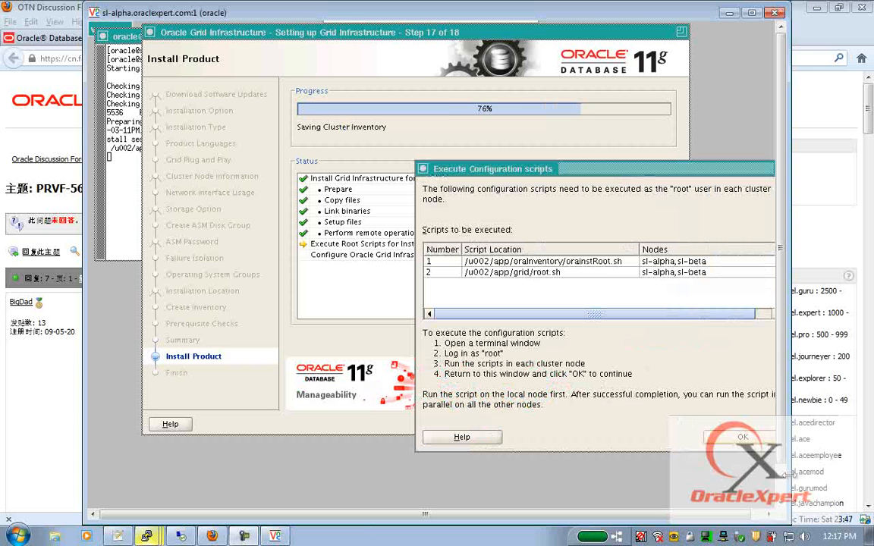
pyautogui.click(558, 261)
pyautogui.press('super+c')
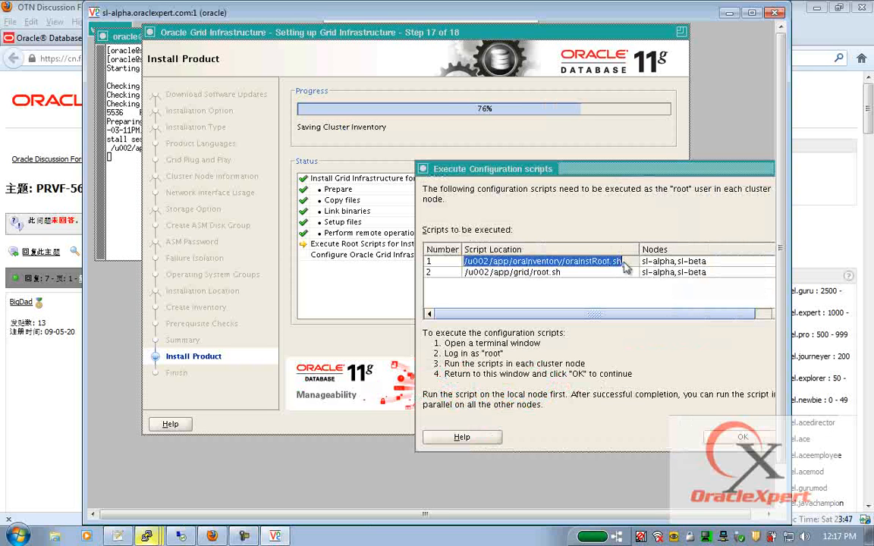
pyautogui.moveTo(516, 168); pyautogui.dragTo(347, 153)
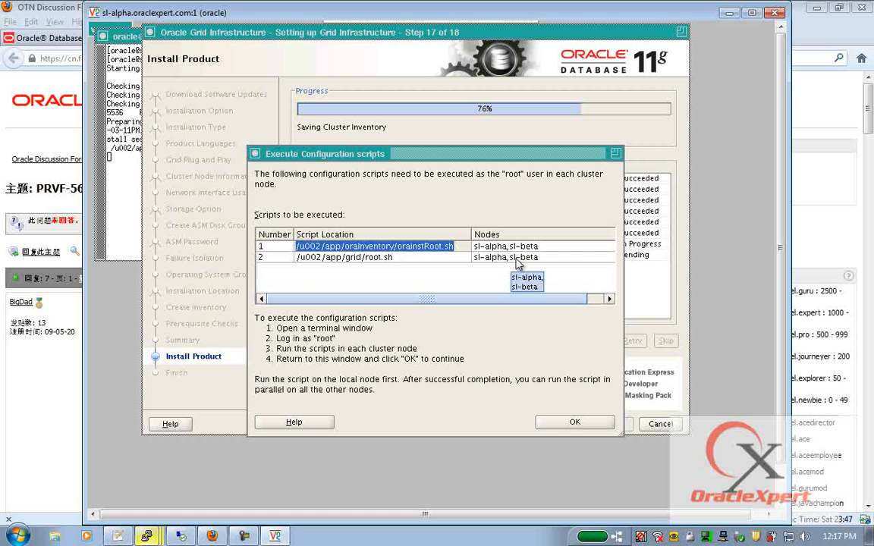
pyautogui.moveTo(146, 536)
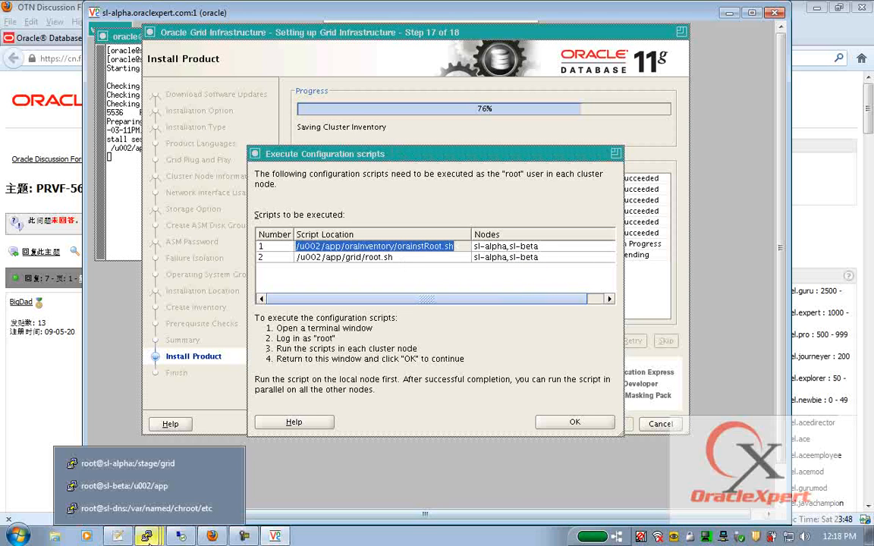
pyautogui.click(150, 410)
# - Run orainstRoot.sh as root on sl-alpha, then on a cleared sl-beta terminal
pyautogui.rightClick(294, 190)
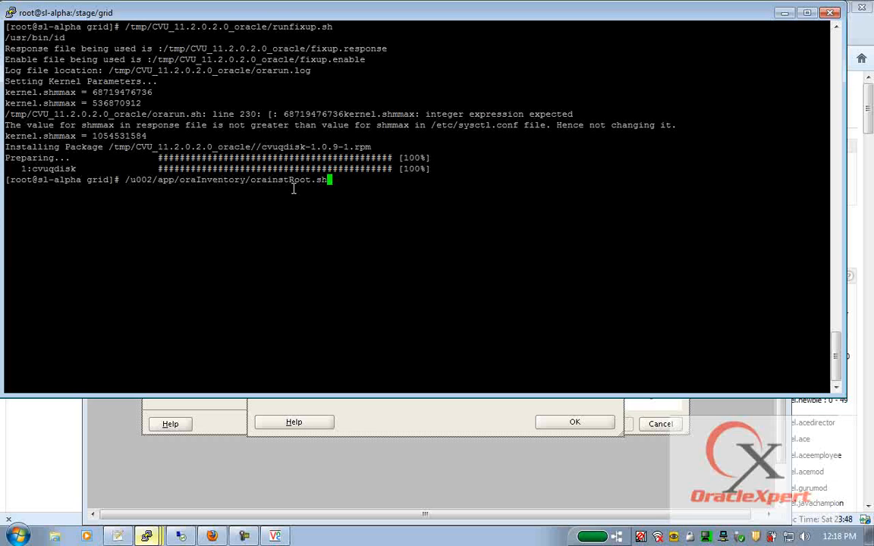
pyautogui.press('Return')
pyautogui.moveTo(146, 536)
pyautogui.click(124, 486)
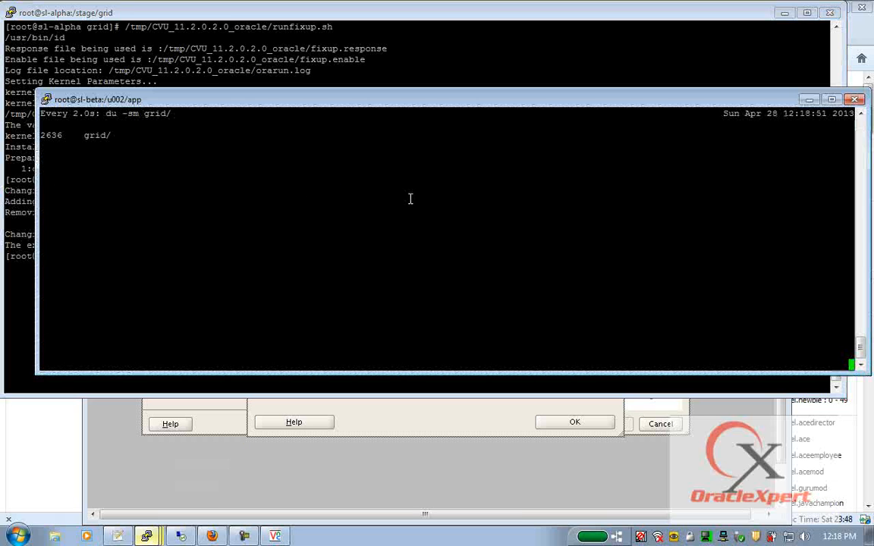
pyautogui.write('clear')
pyautogui.press('Return')
pyautogui.rightClick(410, 199)
pyautogui.press('Return')
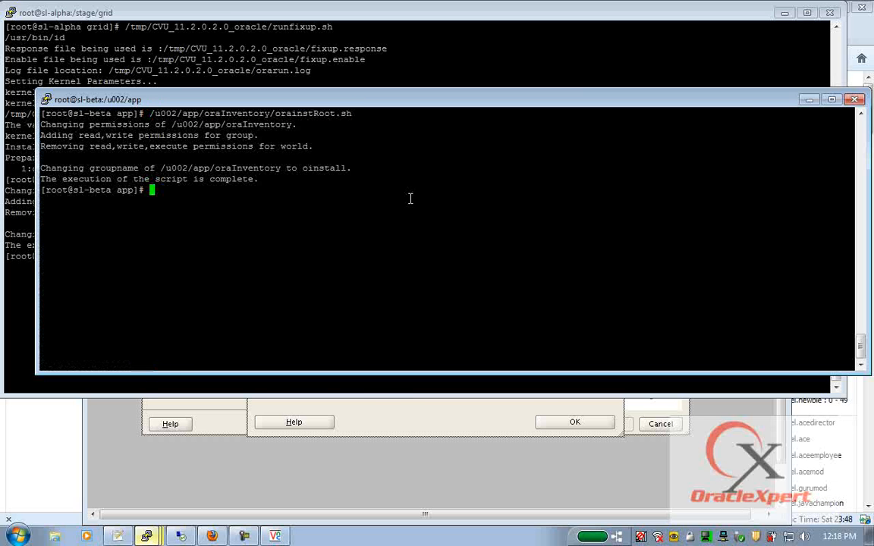
# - Copy the root.sh path from the installer and run it on a cleared sl-alpha terminal
pyautogui.click(398, 399)
pyautogui.doubleClick(421, 259)
pyautogui.press('super+c')
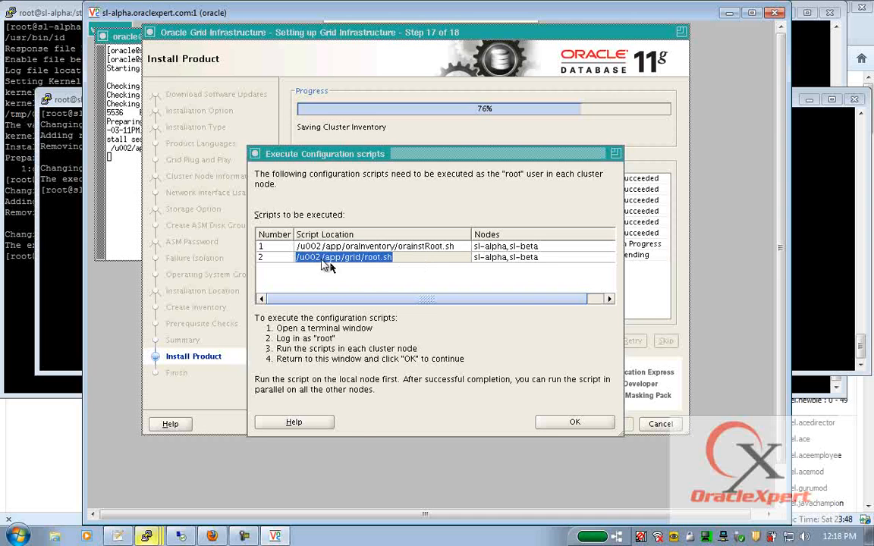
pyautogui.click(49, 15)
pyautogui.write('clear')
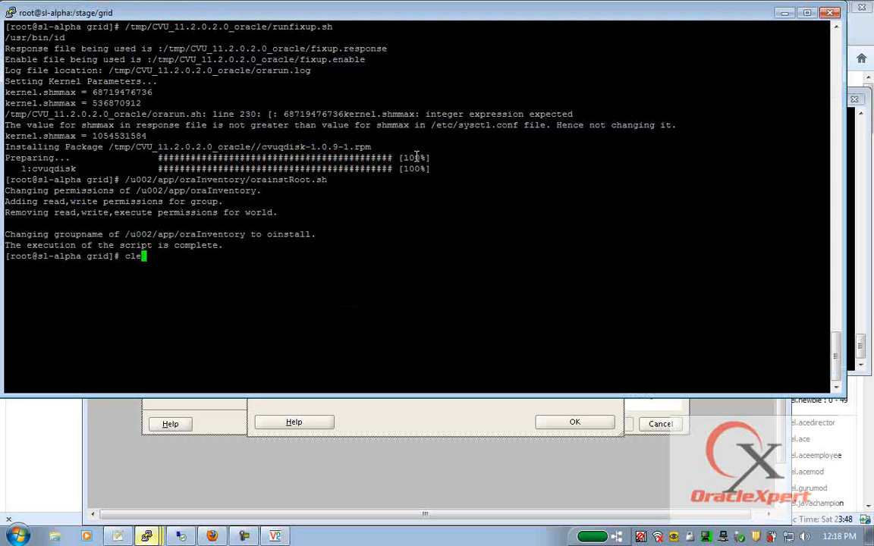
pyautogui.press('Return')
pyautogui.press('Return')
pyautogui.press('Return')
pyautogui.rightClick(417, 156)
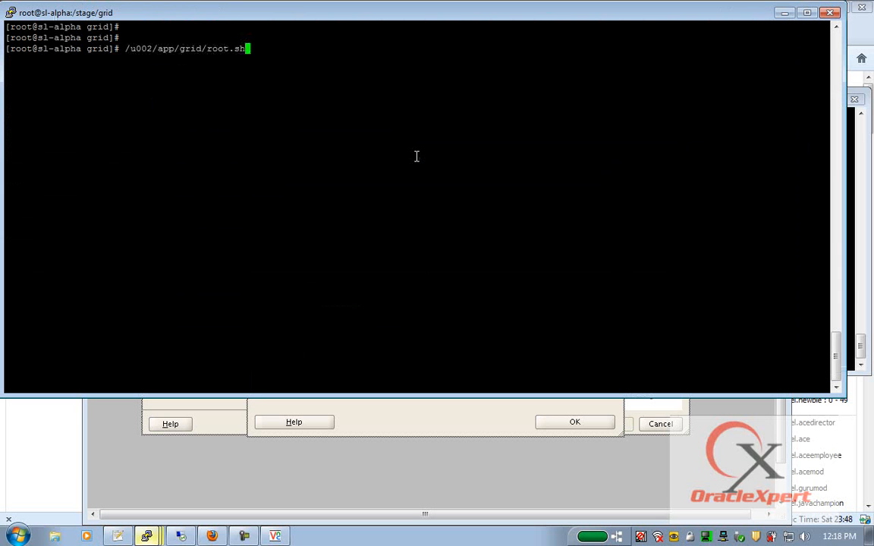
pyautogui.press('Return')
pyautogui.press('Return')
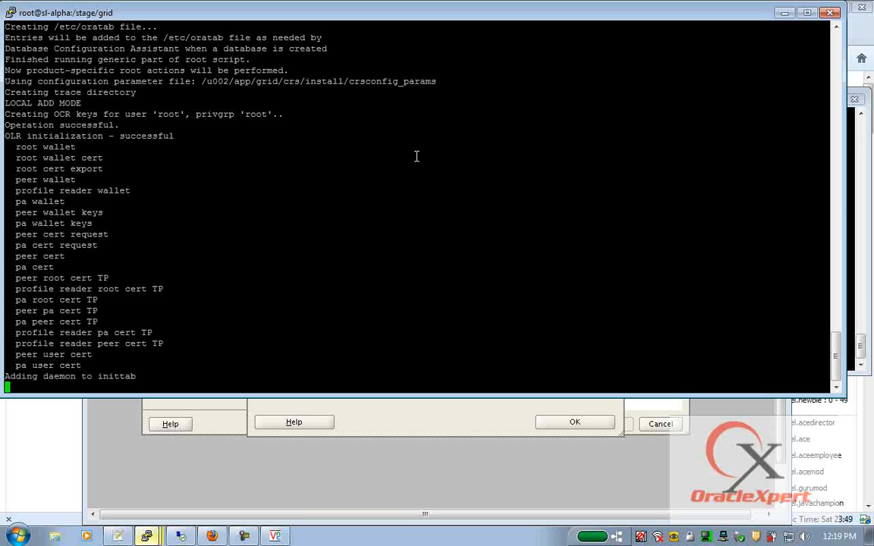
# - Close the sl-dns PuTTY session
pyautogui.click(146, 536)
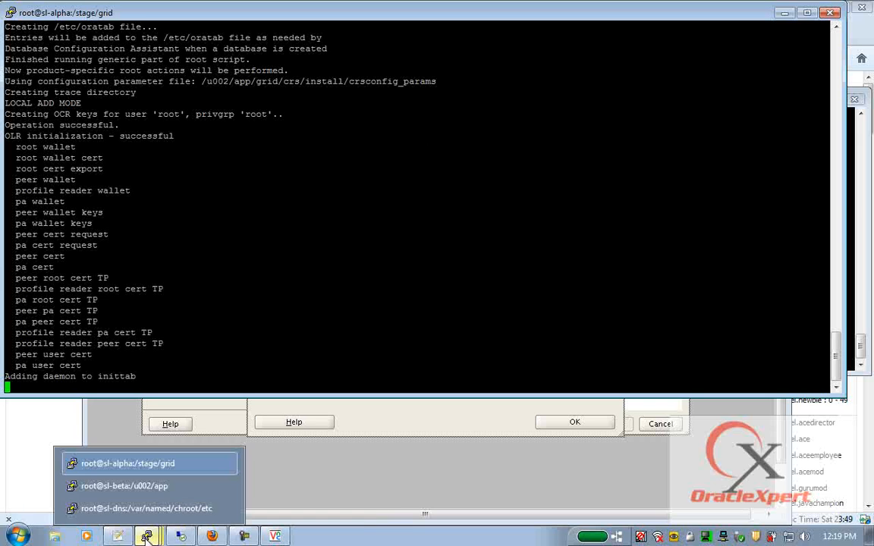
pyautogui.click(161, 505)
pyautogui.click(864, 8)
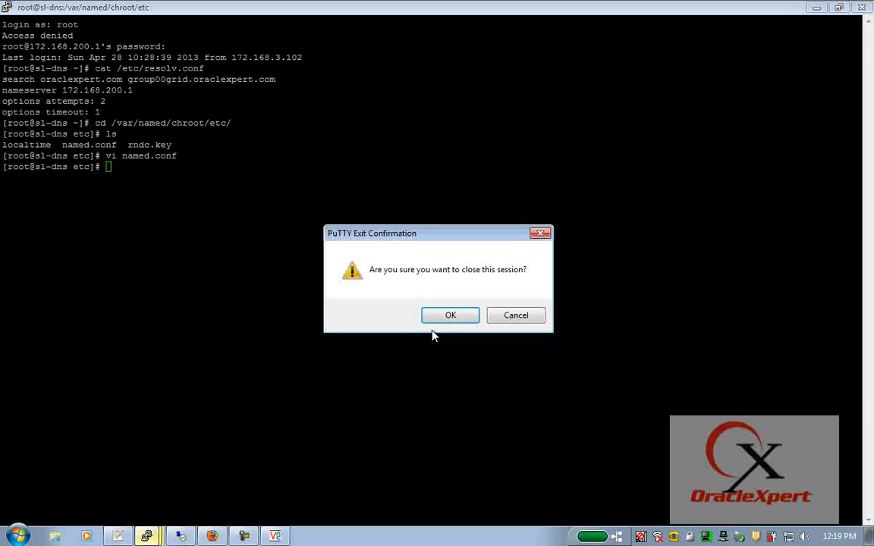
pyautogui.click(447, 314)
# - Open a duplicate sl-alpha session as root and show inittab's init.ohasd entry with tail -1 /etc/inittab
pyautogui.rightClick(276, 12)
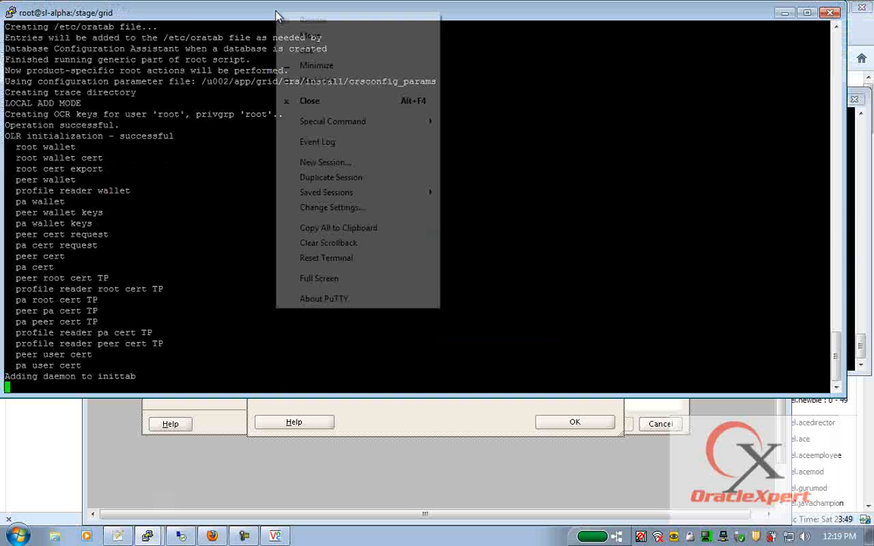
pyautogui.click(338, 179)
pyautogui.write('root')
pyautogui.press('Return')
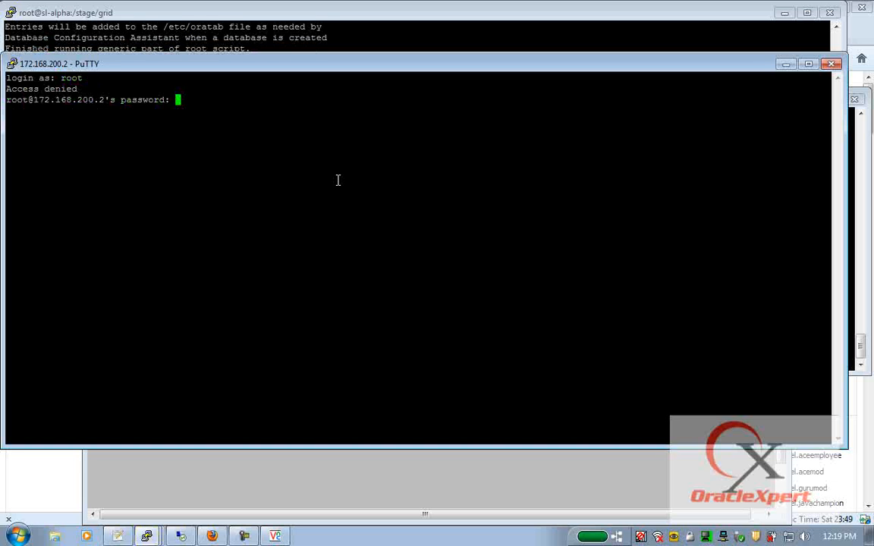
pyautogui.press('Return')
pyautogui.write('tail -1 /etc/inittab')
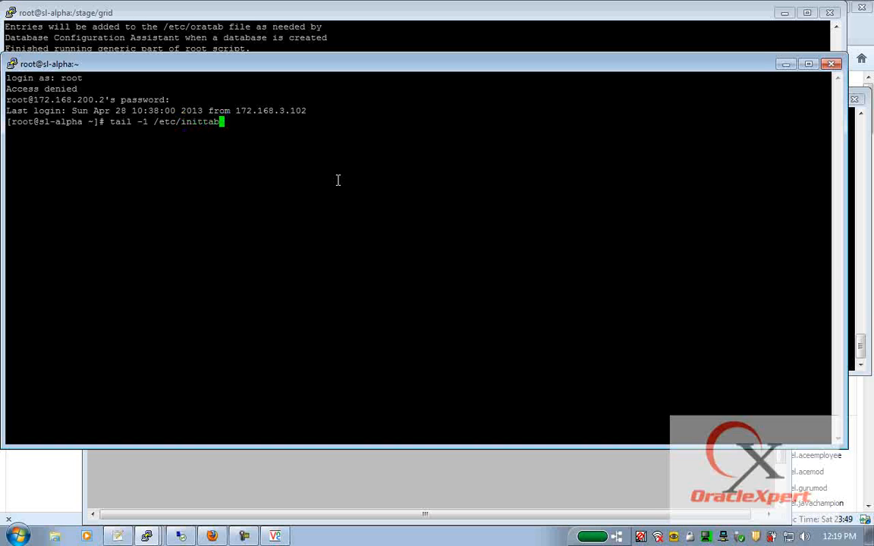
pyautogui.press('Return')
pyautogui.doubleClick(166, 131)
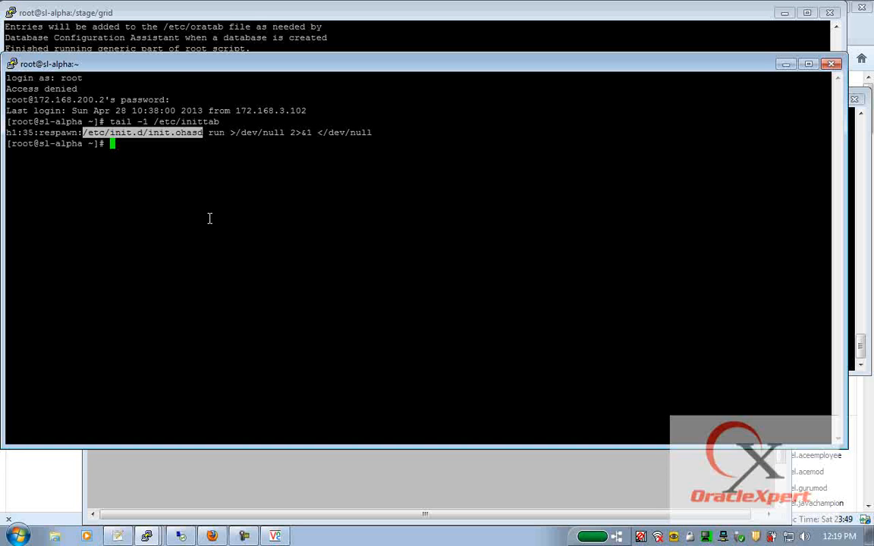
pyautogui.hotkey('alt', 'Tab')
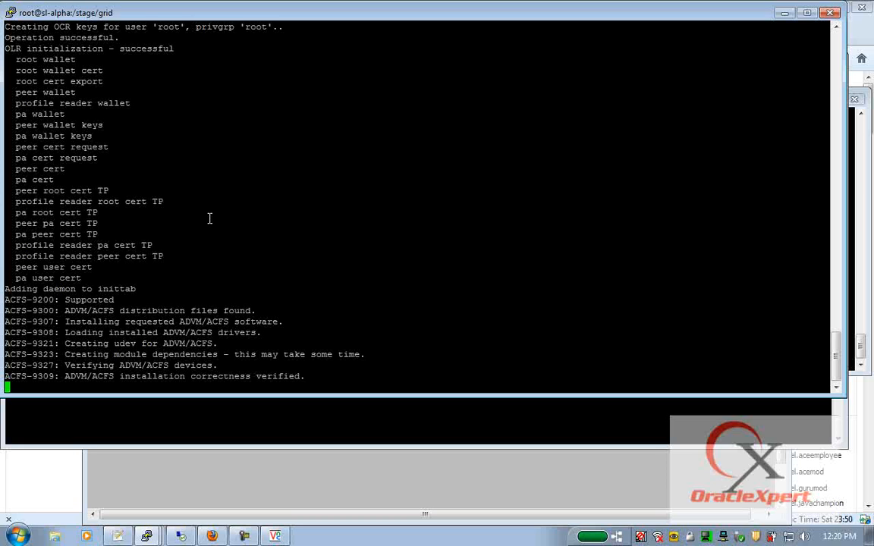
# - Highlight the ACFS-9200, ACFS-9300 and ACFS-9307 lines confirming ADVM/ACFS support and installation
pyautogui.doubleClick(91, 300)
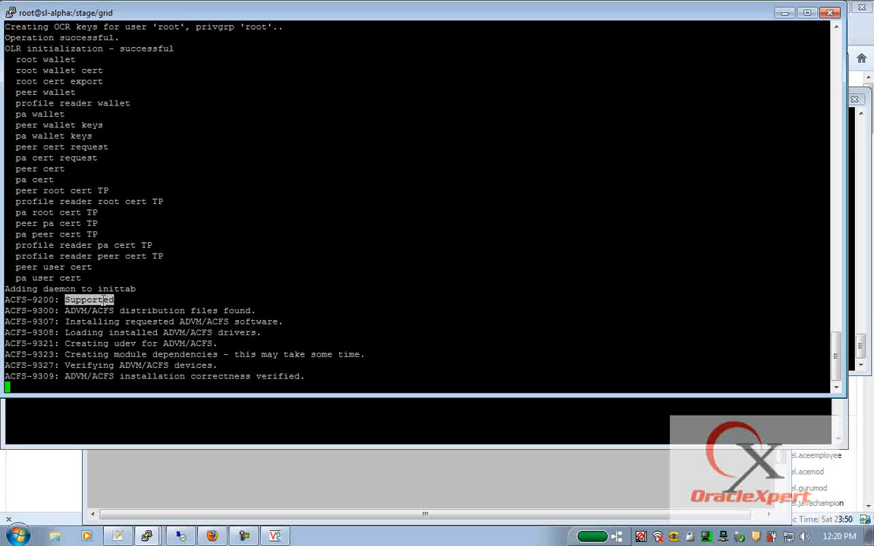
pyautogui.doubleClick(14, 302)
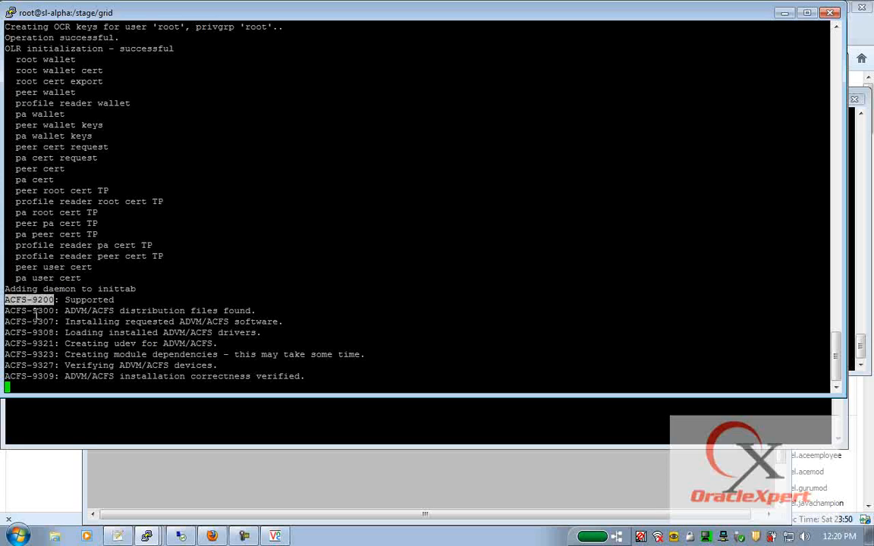
pyautogui.moveTo(65, 311); pyautogui.dragTo(252, 311)
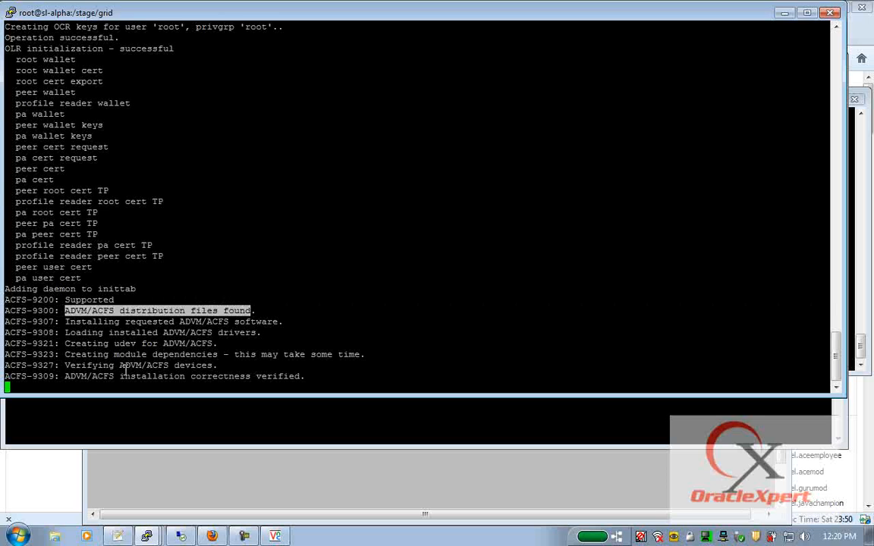
pyautogui.moveTo(180, 322); pyautogui.dragTo(230, 322)
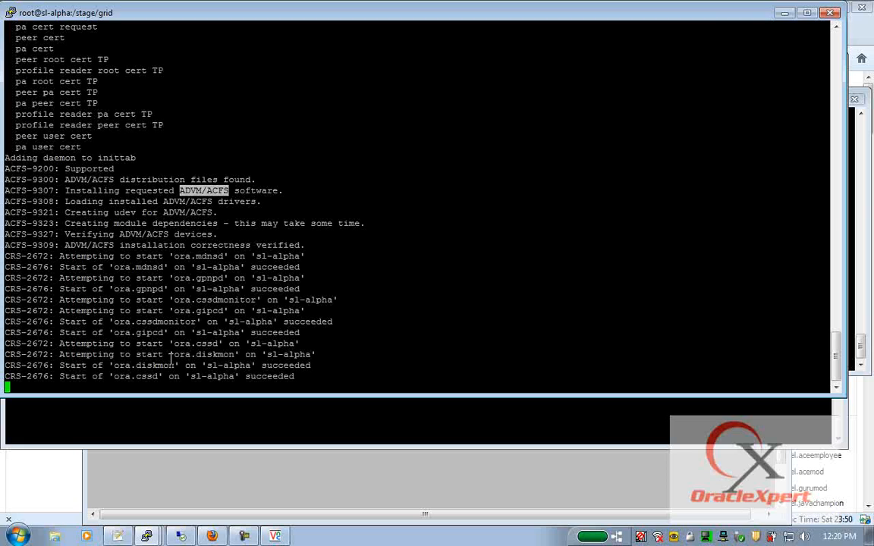
# - Highlight the ora.mdnsd, gpnpd, cssdmonitor, gipcd, diskmon and cssd start lines, then clear the selection
pyautogui.moveTo(50, 255); pyautogui.dragTo(271, 256)
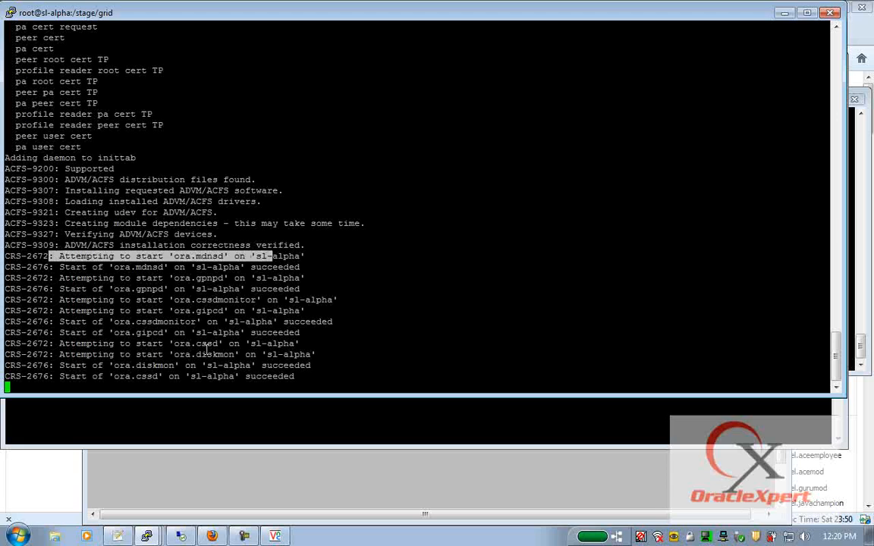
pyautogui.doubleClick(199, 256)
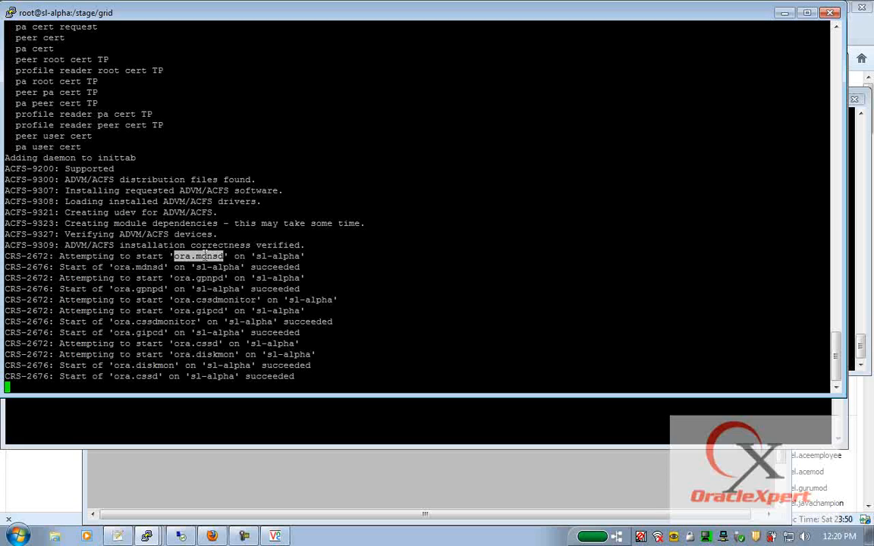
pyautogui.moveTo(141, 267); pyautogui.dragTo(365, 267)
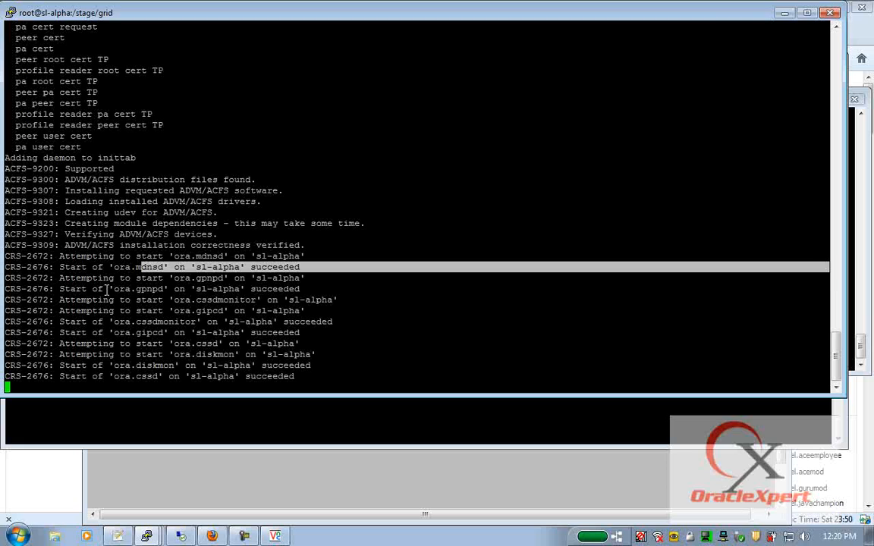
pyautogui.moveTo(109, 289); pyautogui.dragTo(321, 288)
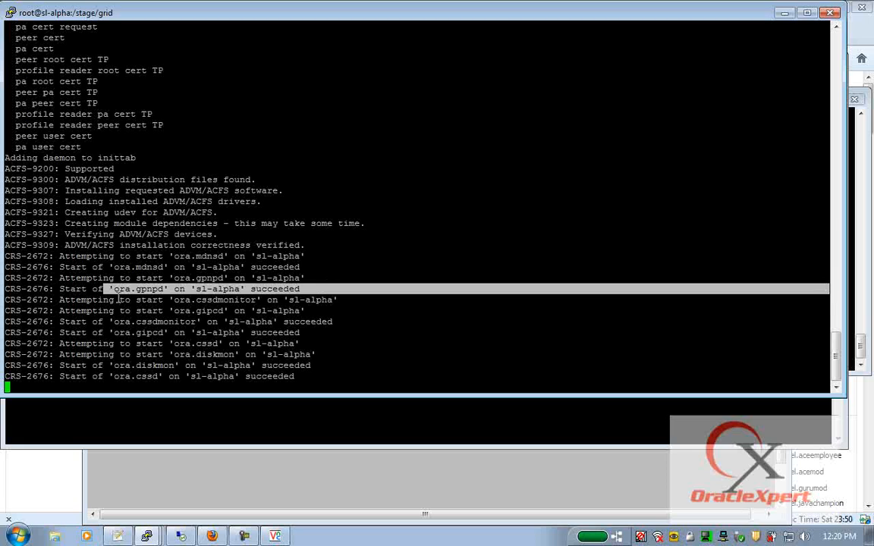
pyautogui.moveTo(114, 300); pyautogui.dragTo(393, 297)
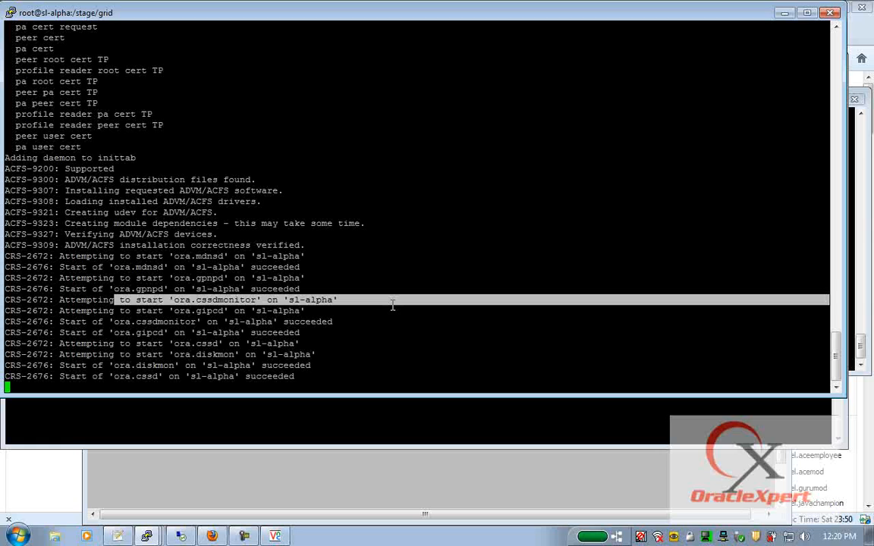
pyautogui.moveTo(92, 322); pyautogui.dragTo(369, 323)
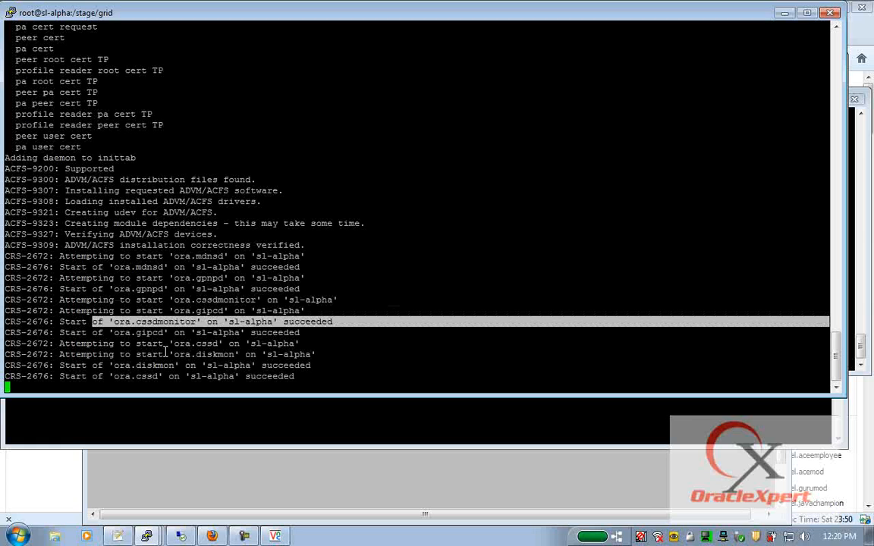
pyautogui.moveTo(82, 332); pyautogui.dragTo(318, 331)
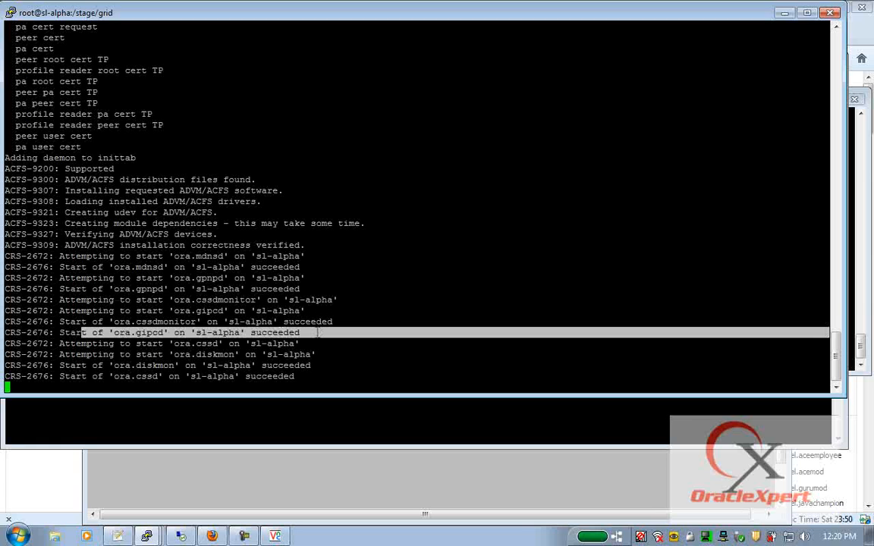
pyautogui.moveTo(152, 332); pyautogui.dragTo(317, 363)
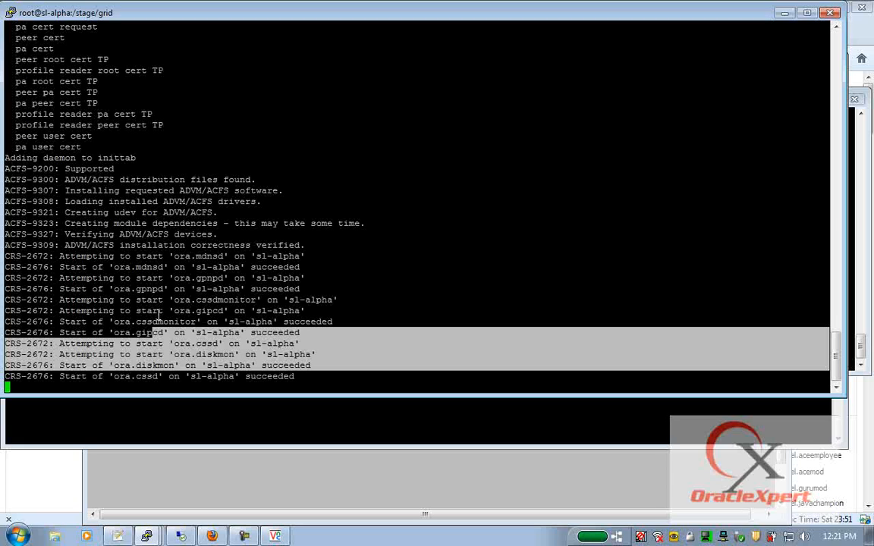
pyautogui.click(323, 296)
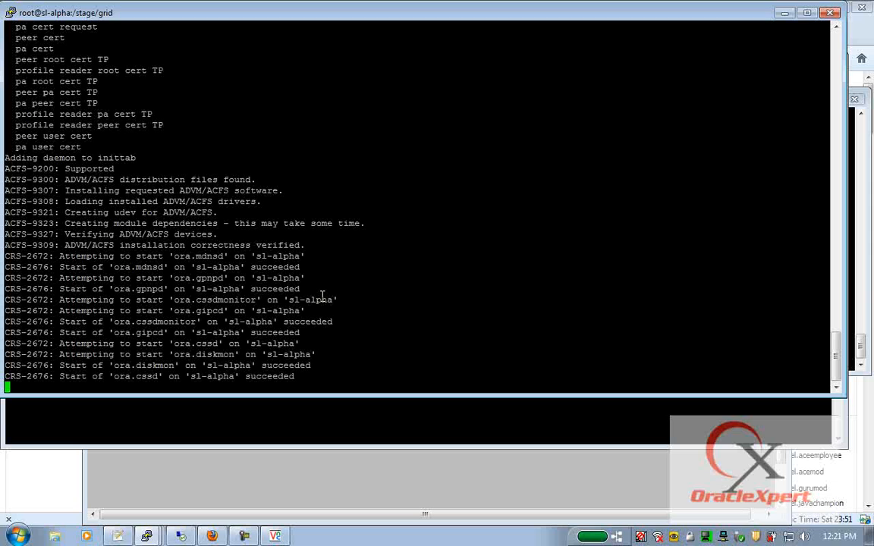
# - Add cd /stage/grid under step 2 of the Notepad++ installation notes
pyautogui.click(118, 537)
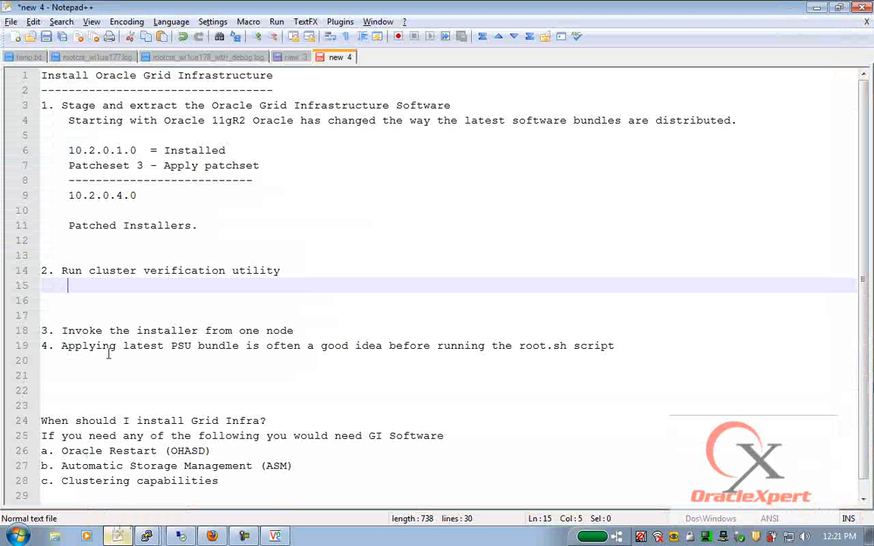
pyautogui.scroll(-1, 110, 356)
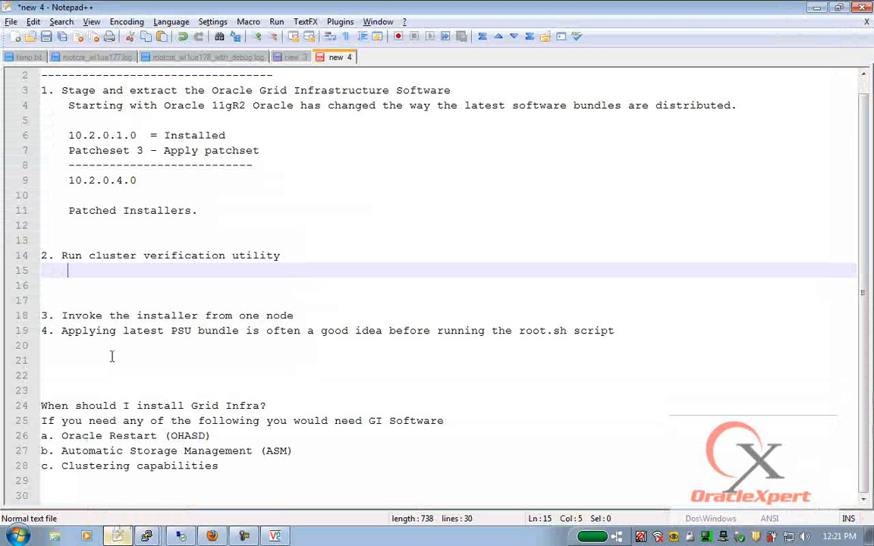
pyautogui.write('cd /s')
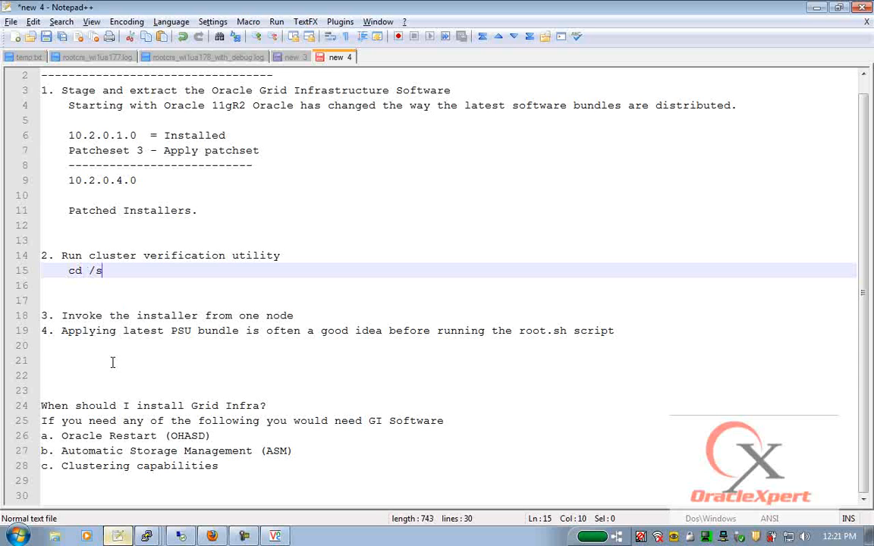
pyautogui.write('tage/grid')
pyautogui.press('Return')
# - Type ./runcluvfy.sh stage -pre crsinst -n sl-alpha,sl-beta -r 11gR2 -verbose >/tmp/crs_checks.log
pyautogui.write('./runclus')
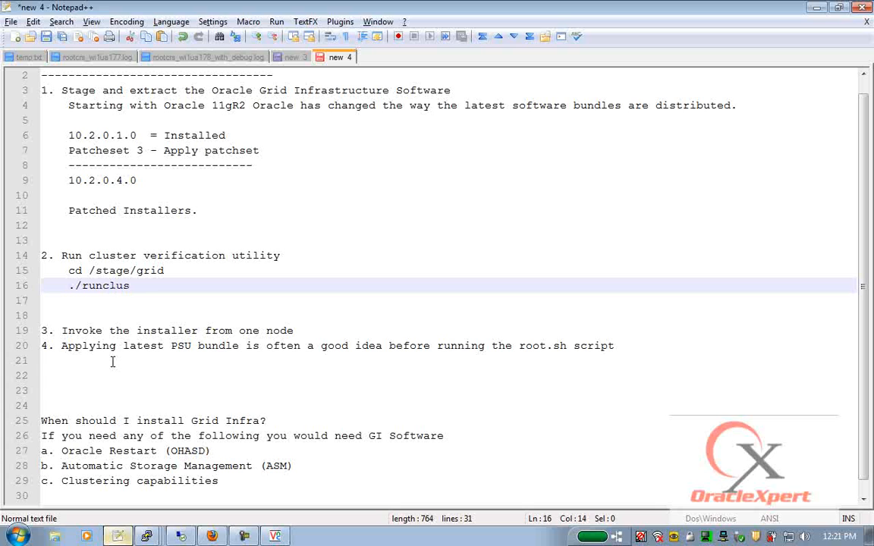
pyautogui.press('BackSpace')
pyautogui.write('vfy.sh stage ')
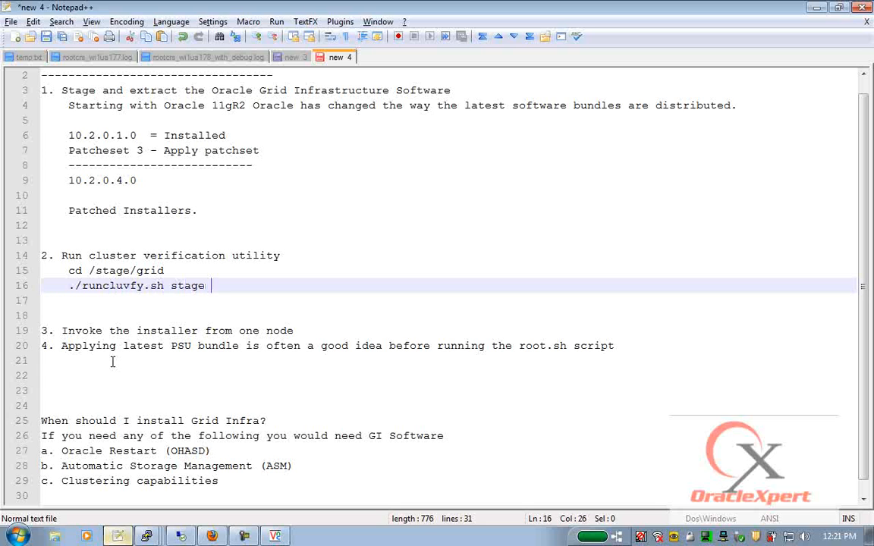
pyautogui.write('-pre crsinst o')
pyautogui.press('BackSpace')
pyautogui.write('-')
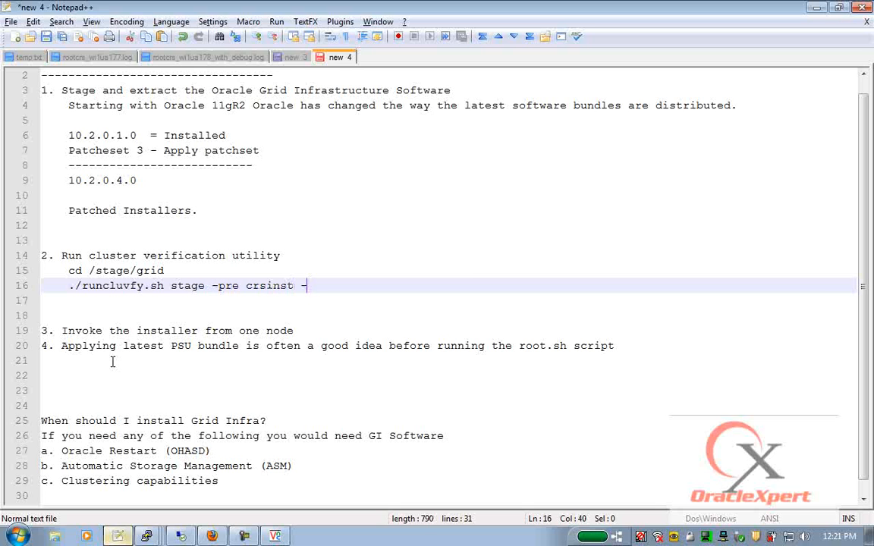
pyautogui.write('n sl-alpha,')
pyautogui.press('BackSpace')
pyautogui.write('sl-bet')
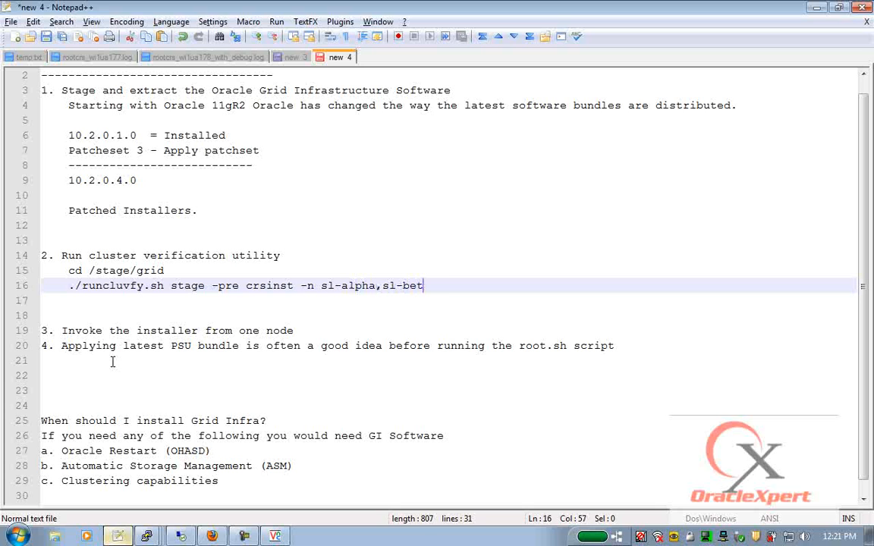
pyautogui.write('a -r 11gR2 -versbos')
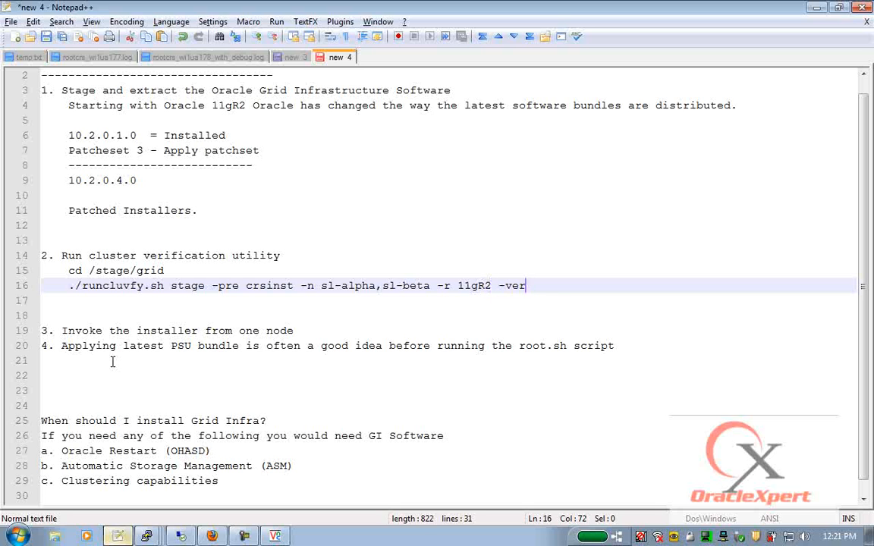
pyautogui.press('BackSpace')
pyautogui.press('BackSpace')
pyautogui.press('BackSpace')
pyautogui.press('BackSpace')
pyautogui.write('bose >/')
pyautogui.press('BackSpace')
pyautogui.press('BackSpace')
pyautogui.write('t')
pyautogui.press('BackSpace')
pyautogui.write('/tmp/crs')
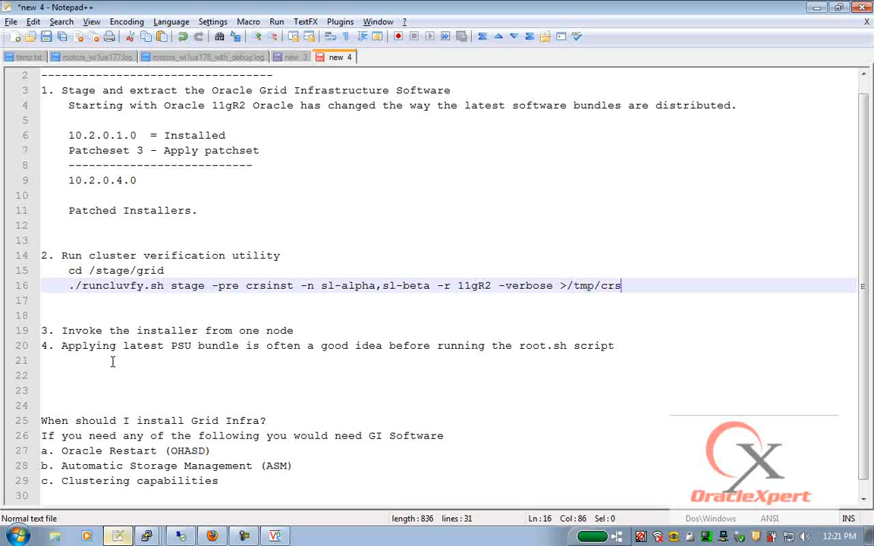
pyautogui.write('_checks.log')
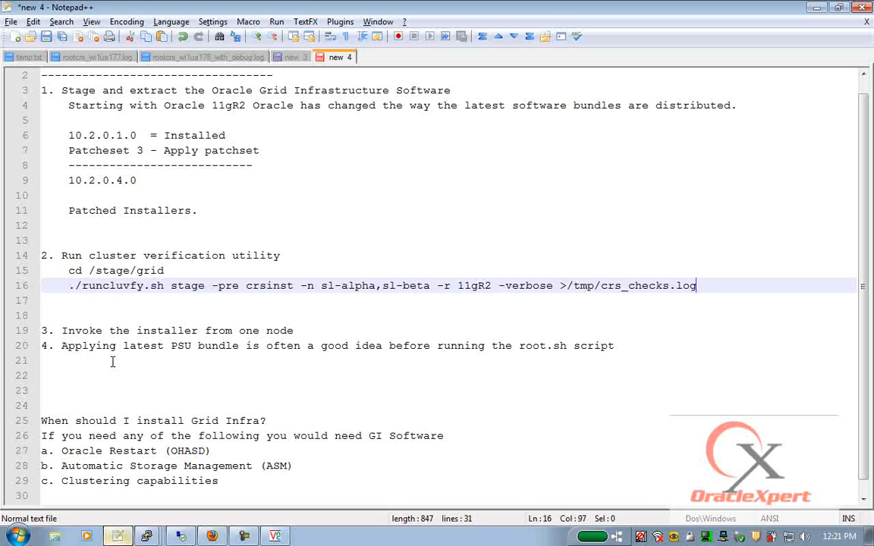
pyautogui.hotkey('alt', 'Tab')
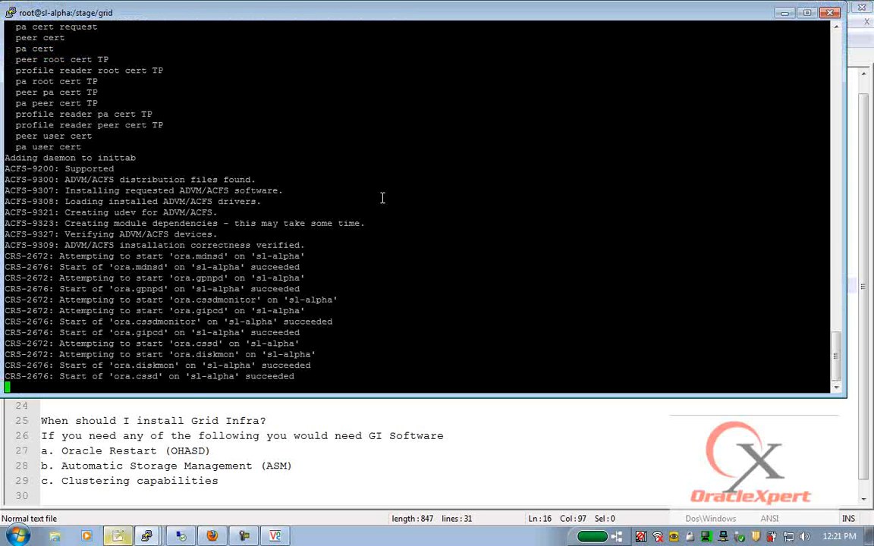
# - Run top briefly in the home-directory root session on sl-alpha to view processes, then quit
pyautogui.click(147, 537)
pyautogui.click(114, 503)
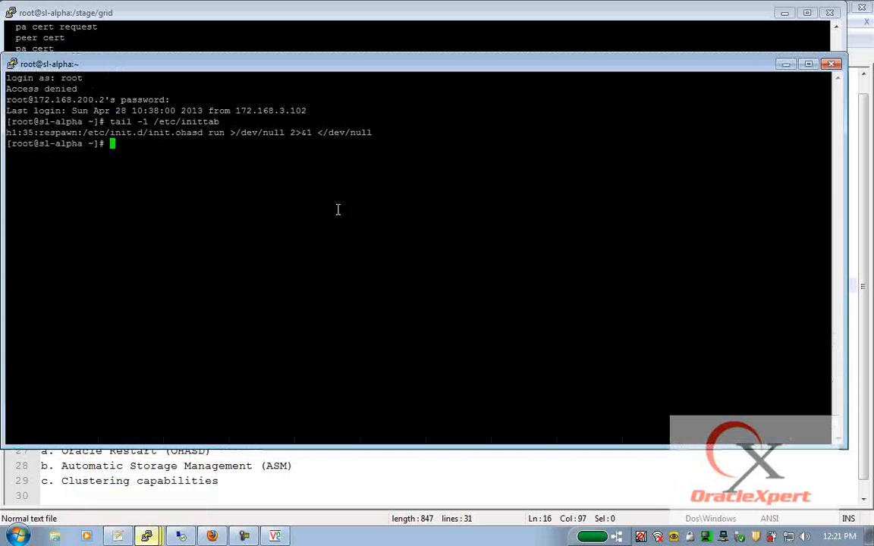
pyautogui.write('top')
pyautogui.press('Return')
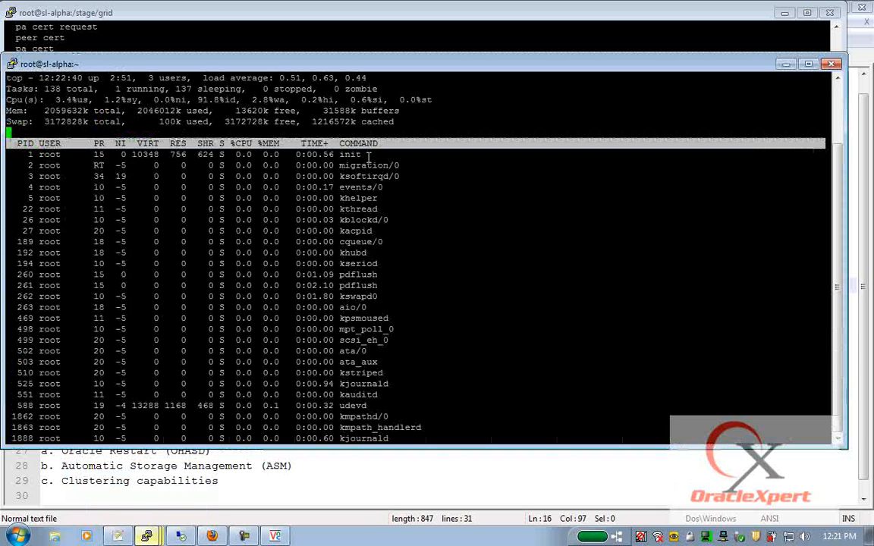
pyautogui.press('q')
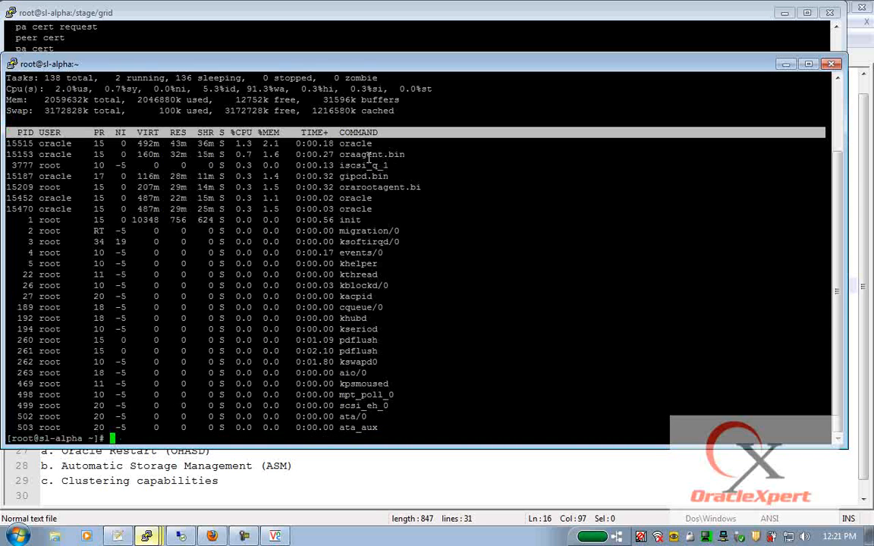
# - Highlight the CRS daemon startup lines in the install output, then clear the second terminal
pyautogui.hotkey('alt', 'Tab')
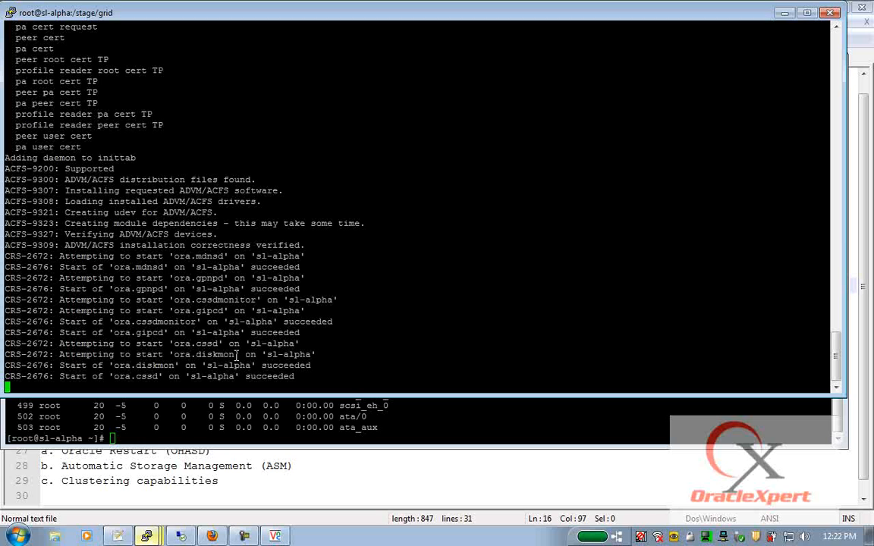
pyautogui.moveTo(283, 377); pyautogui.dragTo(4, 251)
pyautogui.click(406, 404)
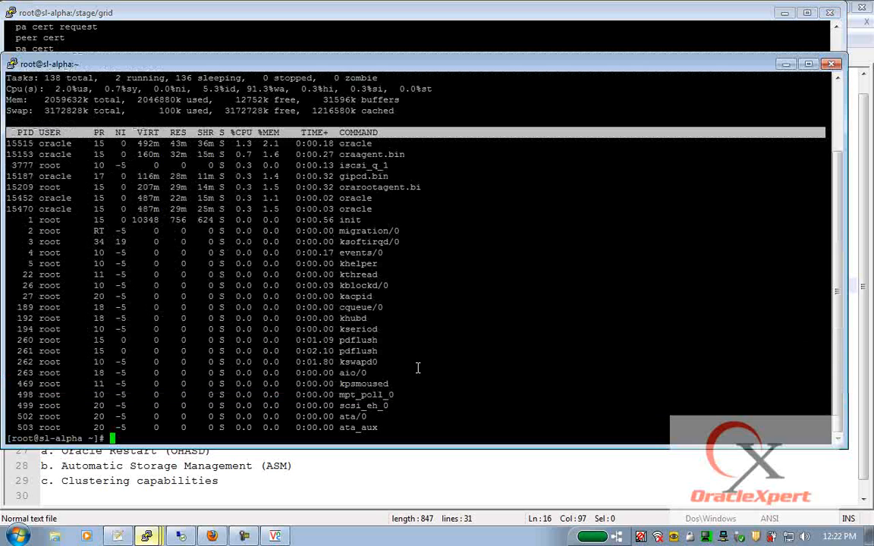
pyautogui.write('clear')
pyautogui.press('Return')
# - List running Grid daemons with ps -ef|grep d.bin and highlight octssd
pyautogui.write('ps ')
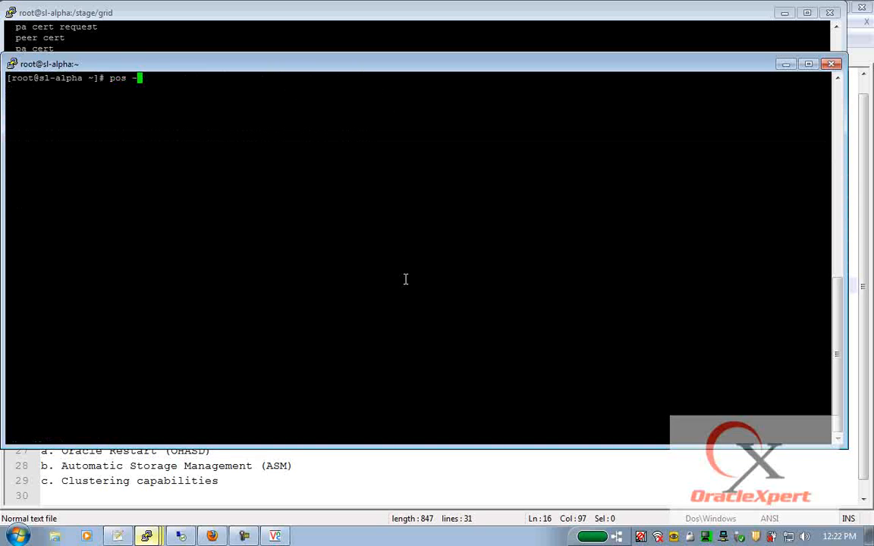
pyautogui.write('-ef|grep d.bin')
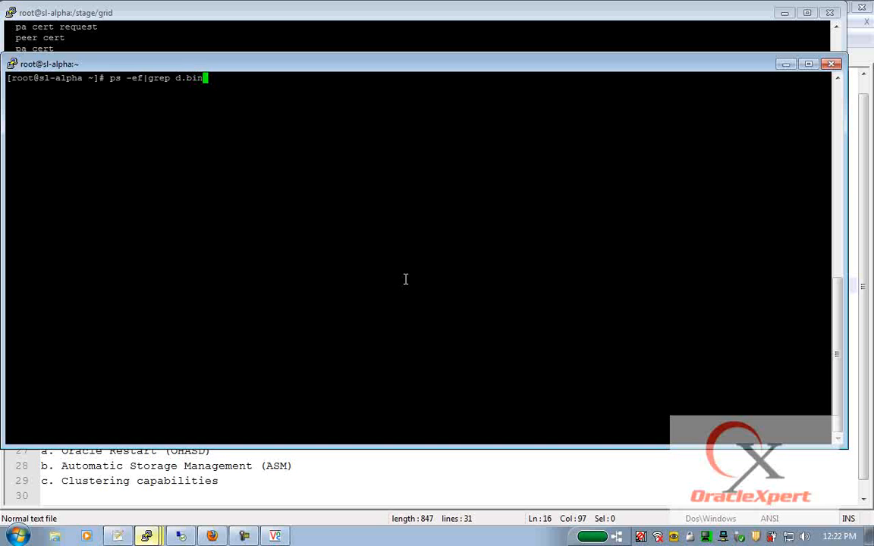
pyautogui.press('Return')
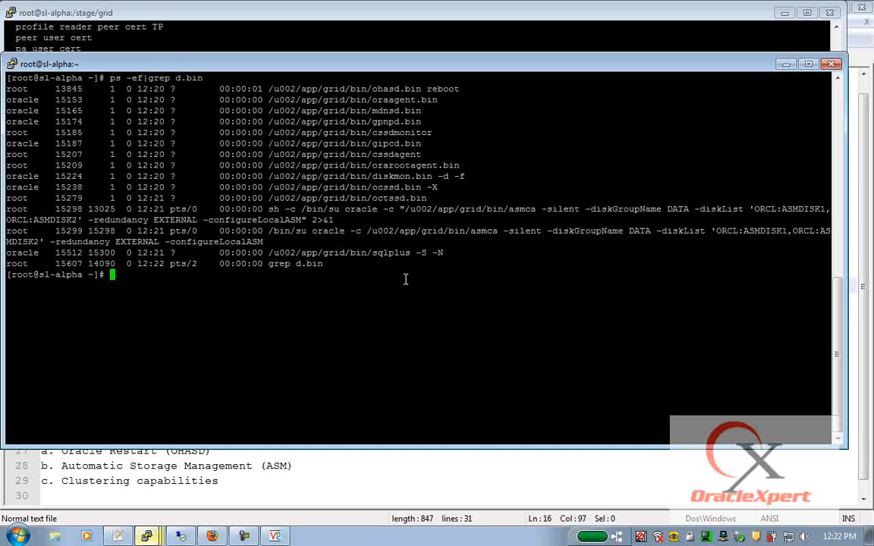
pyautogui.moveTo(372, 199); pyautogui.dragTo(402, 200)
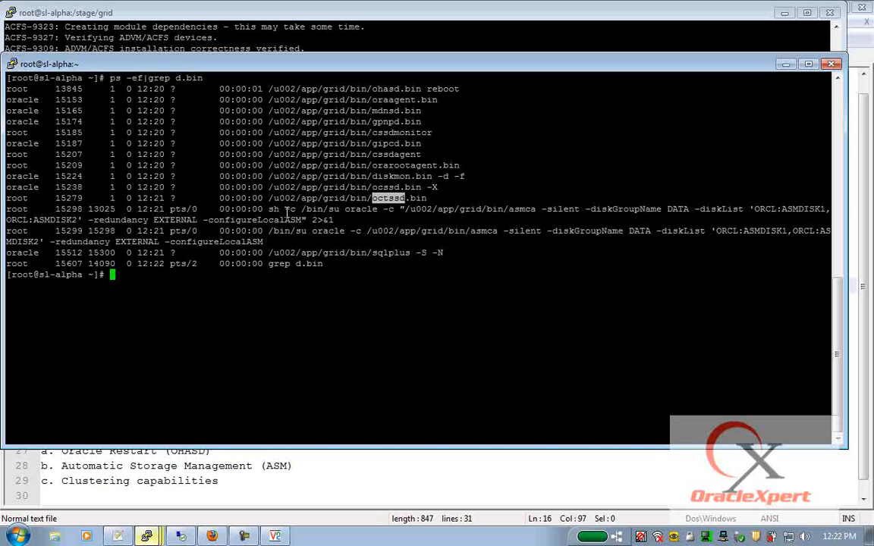
# - Highlight asmca's arguments: -silent, -diskGroupName DATA, -diskList ORCL and EXTERNAL redundancy
pyautogui.moveTo(269, 209); pyautogui.dragTo(334, 220)
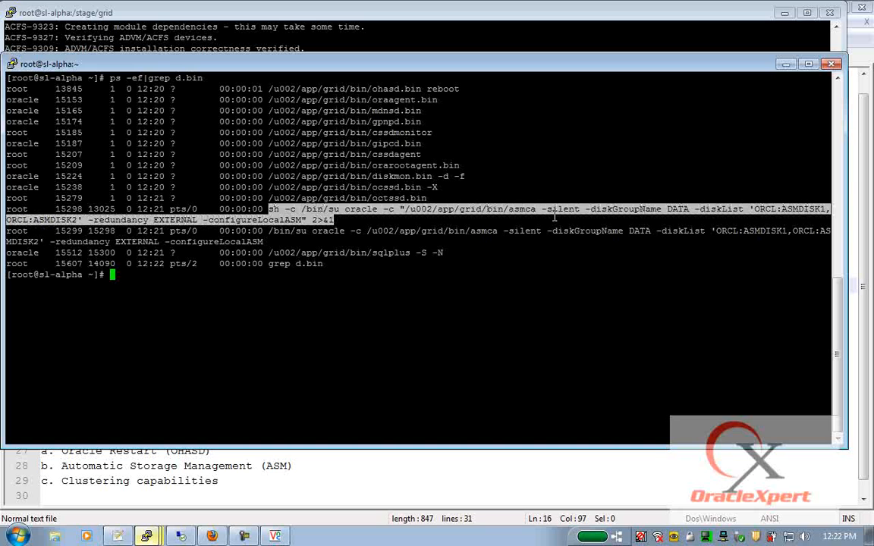
pyautogui.doubleClick(514, 209)
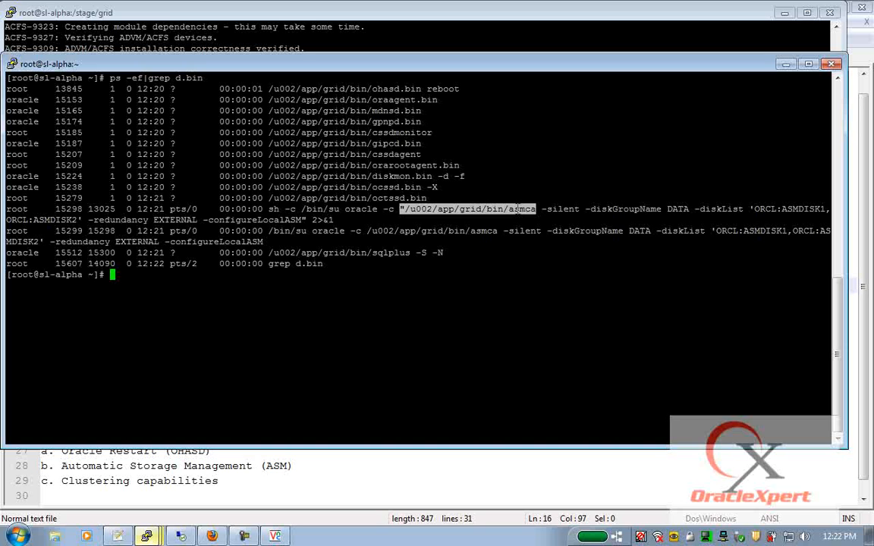
pyautogui.doubleClick(560, 209)
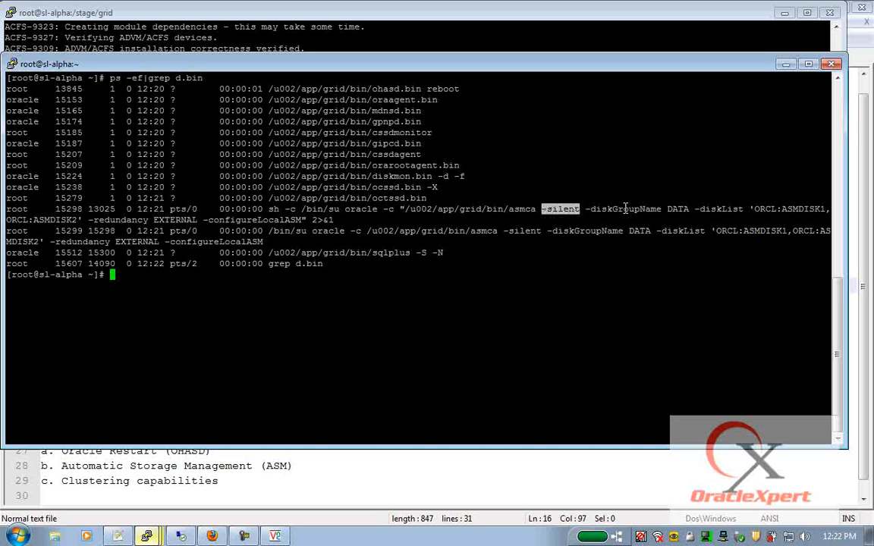
pyautogui.doubleClick(626, 209)
pyautogui.doubleClick(678, 209)
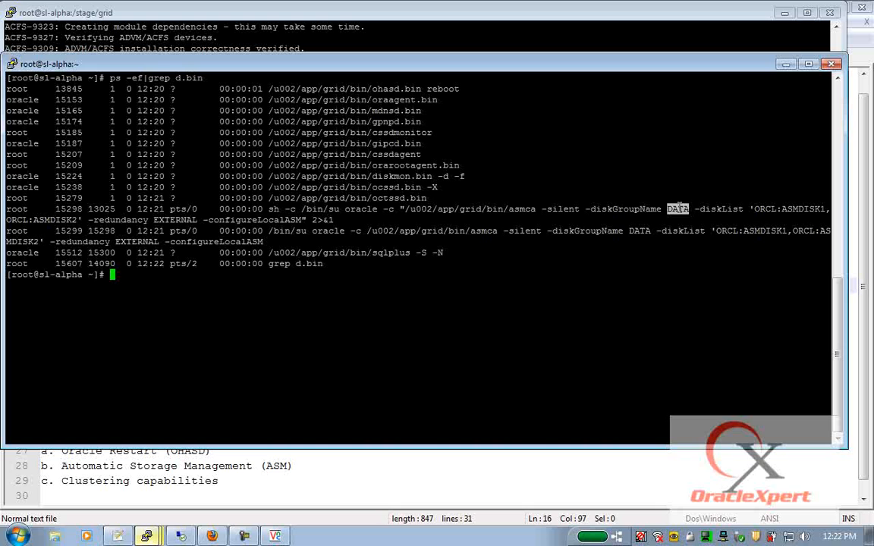
pyautogui.doubleClick(721, 209)
pyautogui.doubleClick(765, 208)
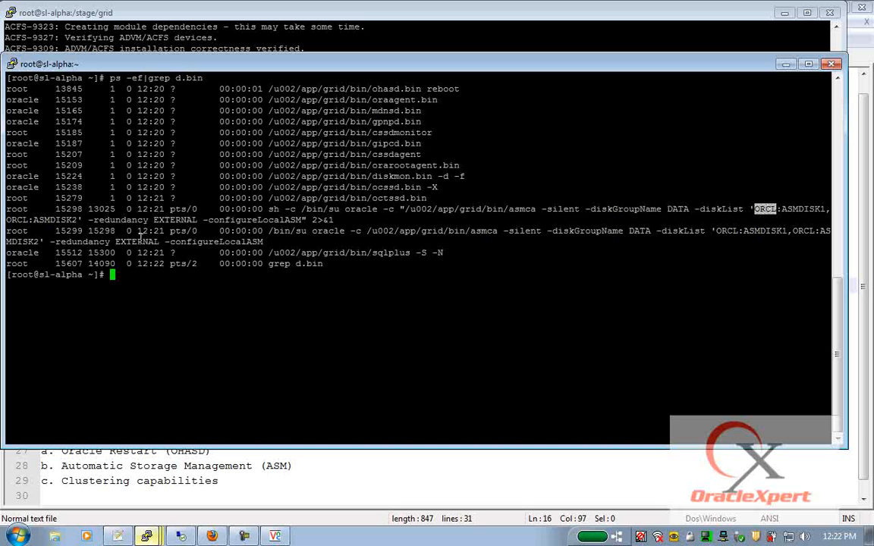
pyautogui.moveTo(88, 241); pyautogui.dragTo(236, 242)
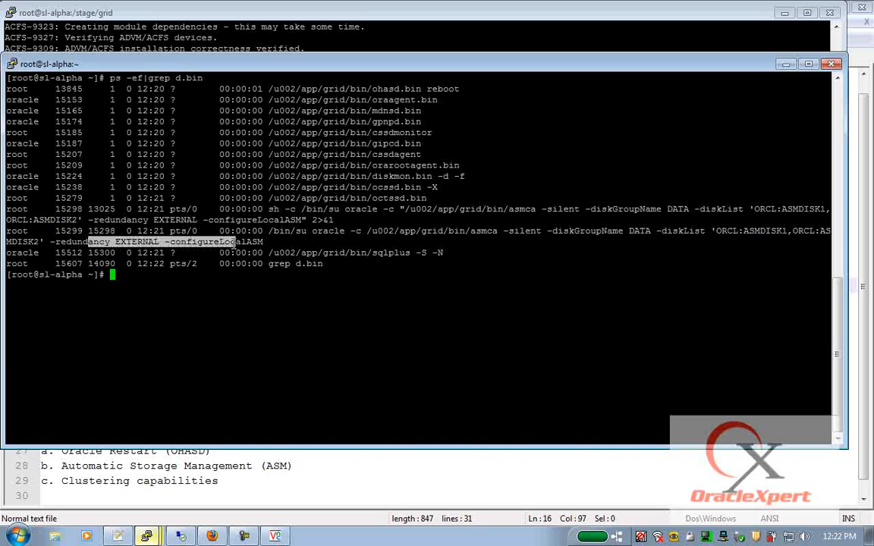
pyautogui.doubleClick(121, 241)
pyautogui.hotkey('alt', 'Tab')
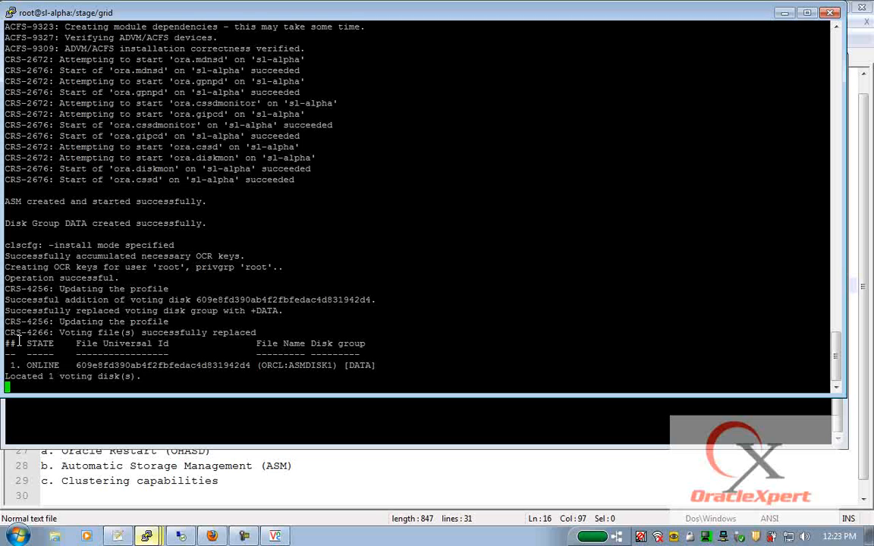
# - Highlight the voting disk table, then run ps -ef|grep smon twice, finding no smon process
pyautogui.moveTo(6, 343); pyautogui.dragTo(400, 366)
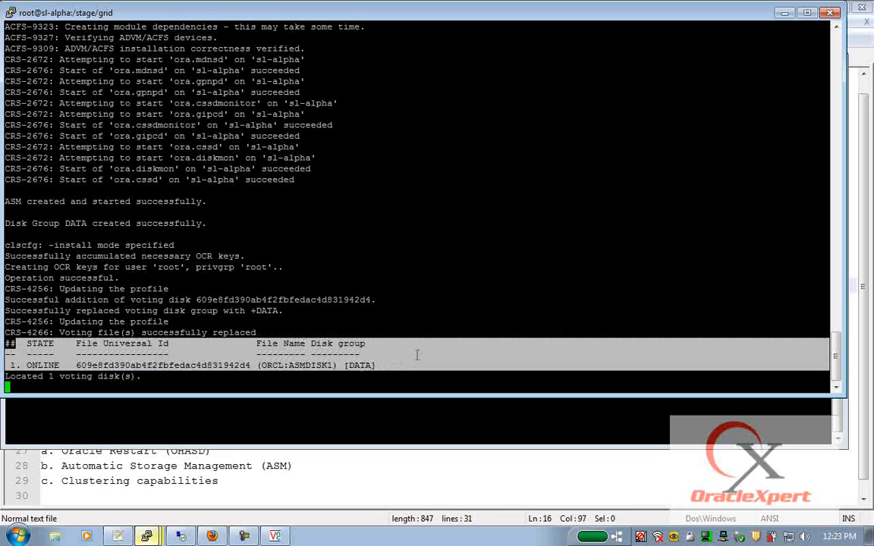
pyautogui.hotkey('alt', 'Tab')
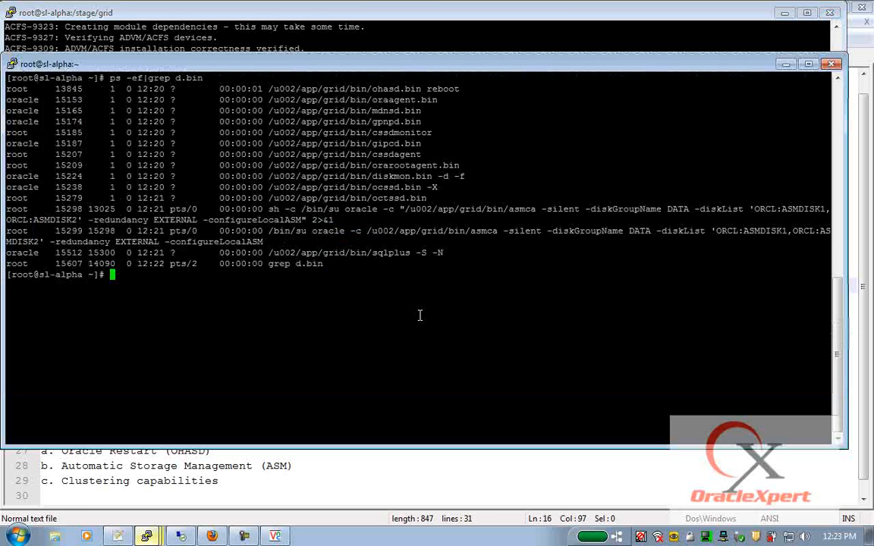
pyautogui.write('ps -ef|grep smon')
pyautogui.press('Return')
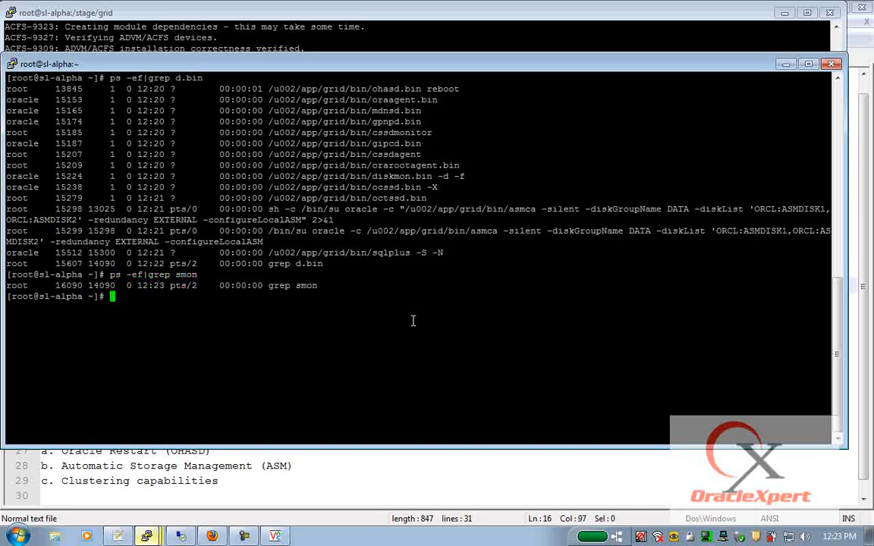
pyautogui.hotkey('alt', 'Tab')
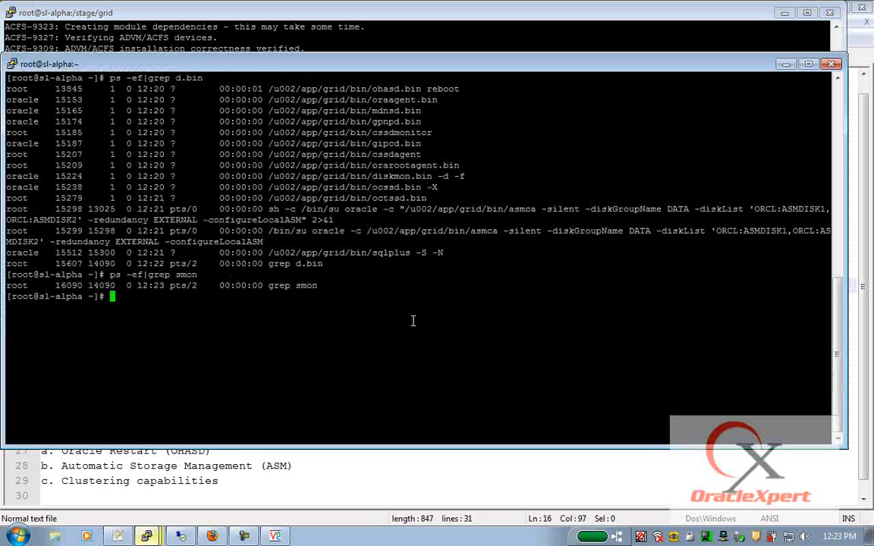
pyautogui.press('Up')
pyautogui.press('Return')
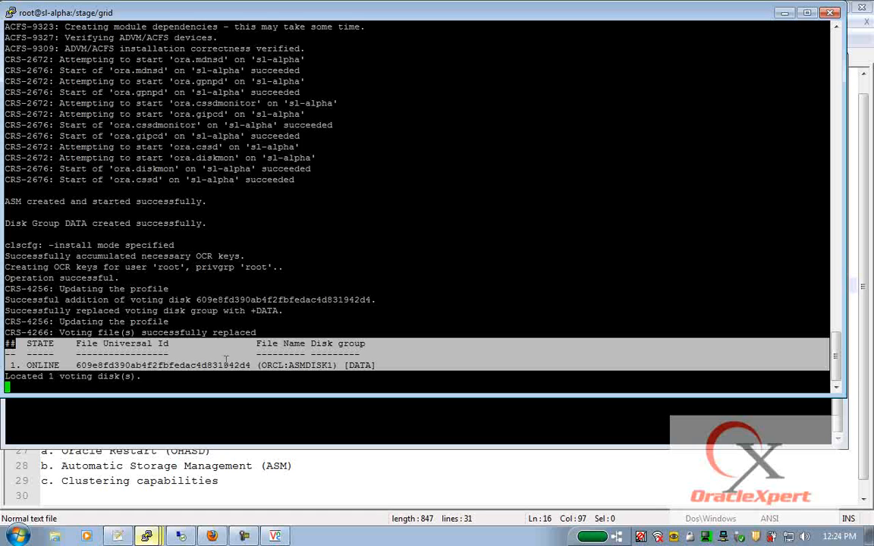
# - Clear the highlight and rerun the smon check, still finding only the grep line
pyautogui.click(203, 326)
pyautogui.click(234, 430)
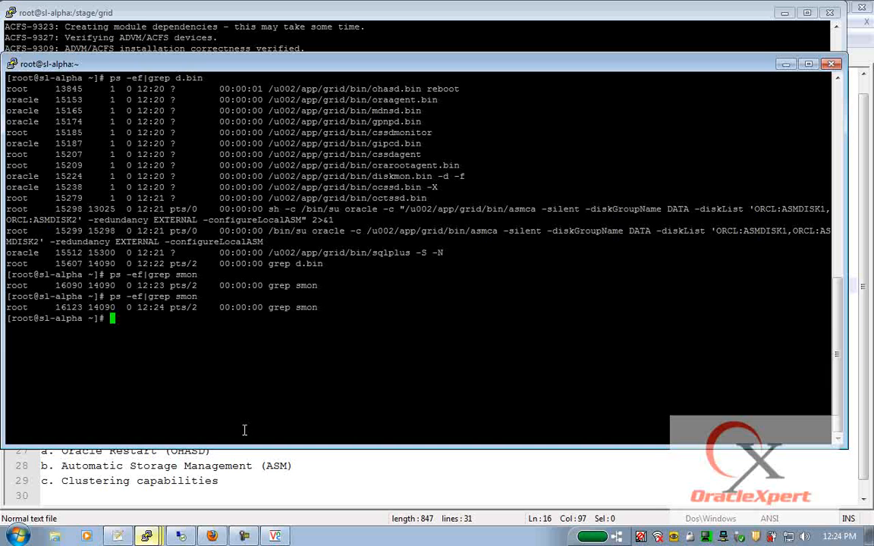
pyautogui.click(352, 18)
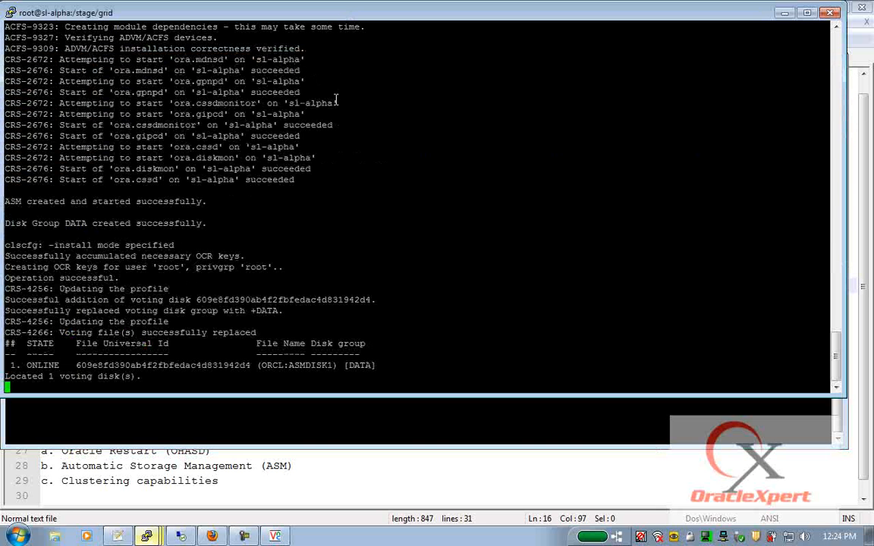
pyautogui.click(319, 404)
pyautogui.press('Up')
pyautogui.press('Return')
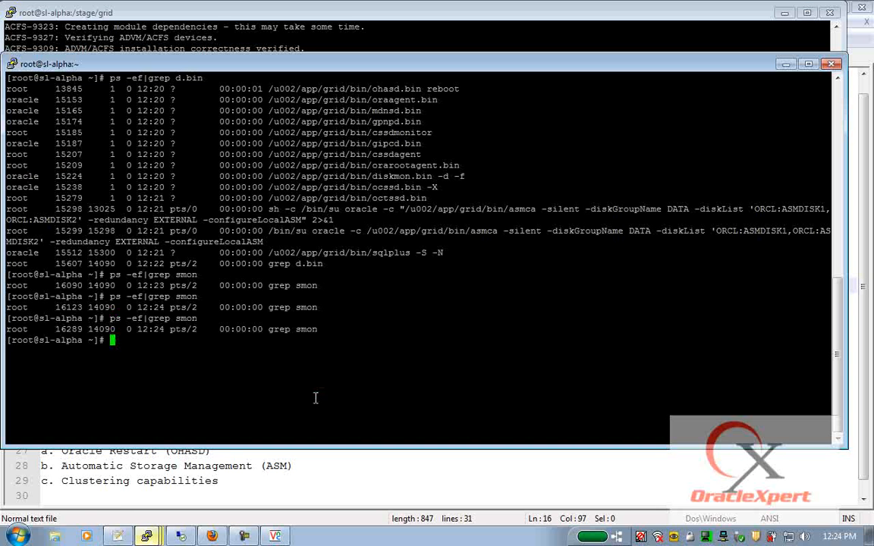
pyautogui.click(310, 17)
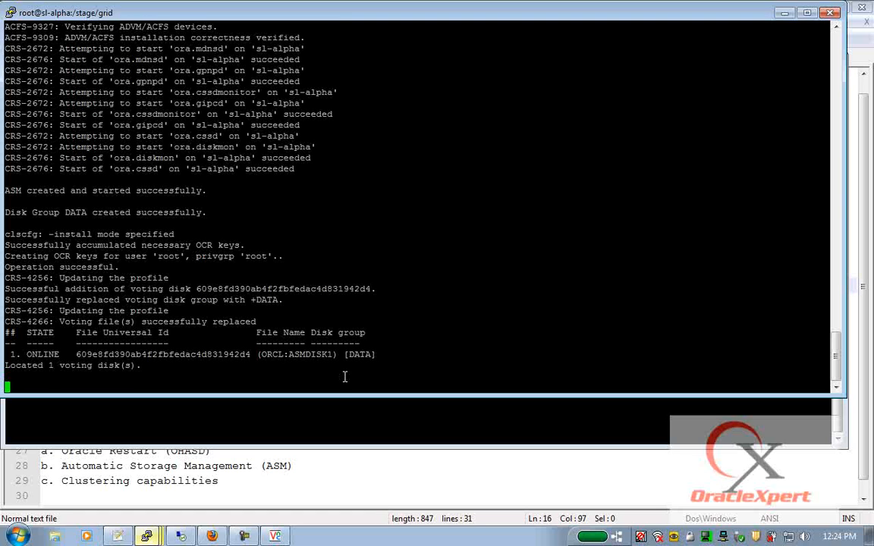
# - Run top on the second sl-alpha terminal with full command lines to see the ASM1 processes
pyautogui.click(346, 411)
pyautogui.write('top')
pyautogui.press('Return')
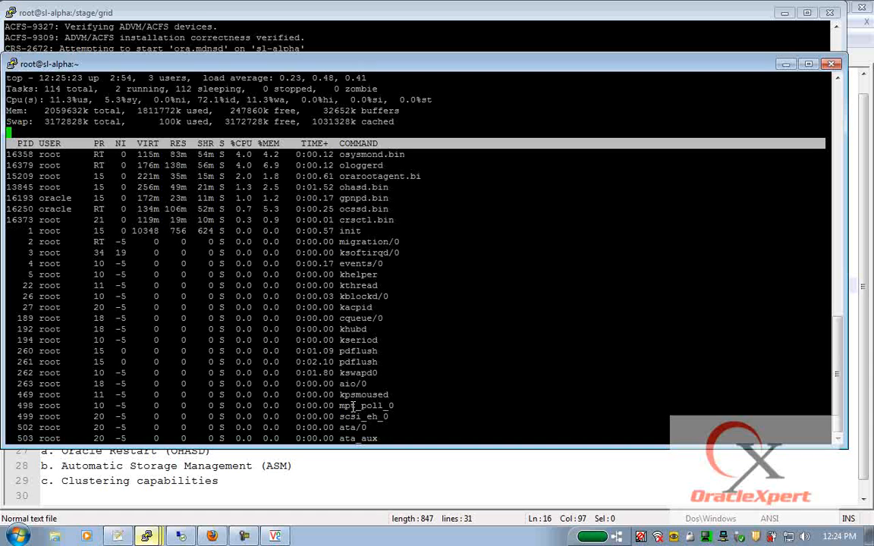
pyautogui.hotkey('alt', 'Tab')
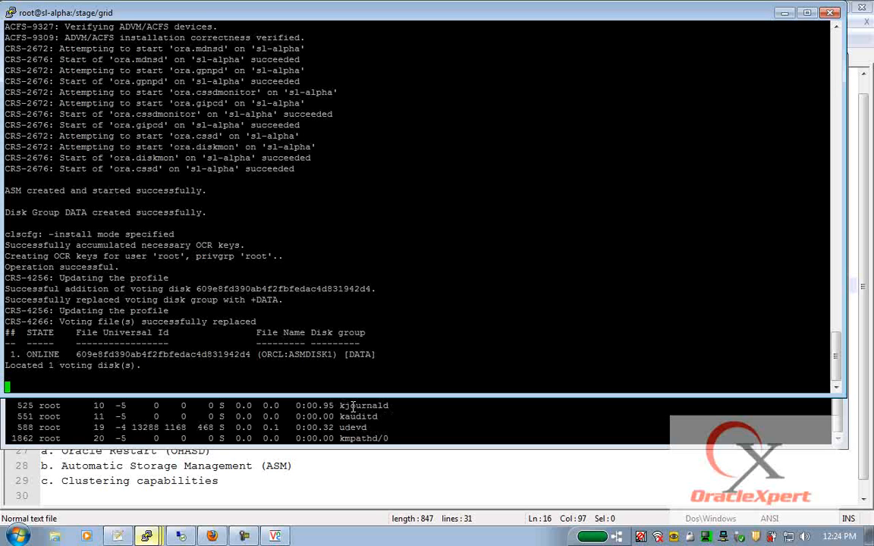
pyautogui.hotkey('alt', 'Tab')
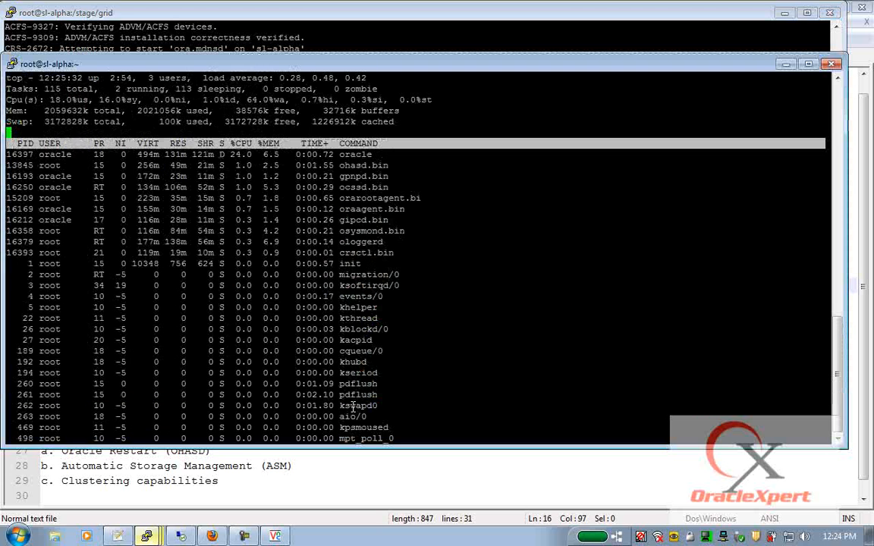
pyautogui.hotkey('alt', 'Tab')
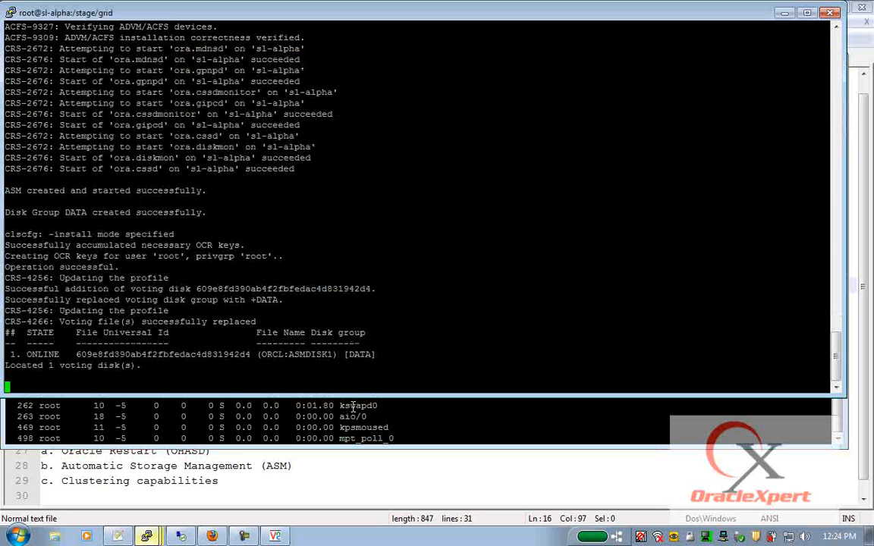
pyautogui.hotkey('alt', 'Tab')
pyautogui.press('c')
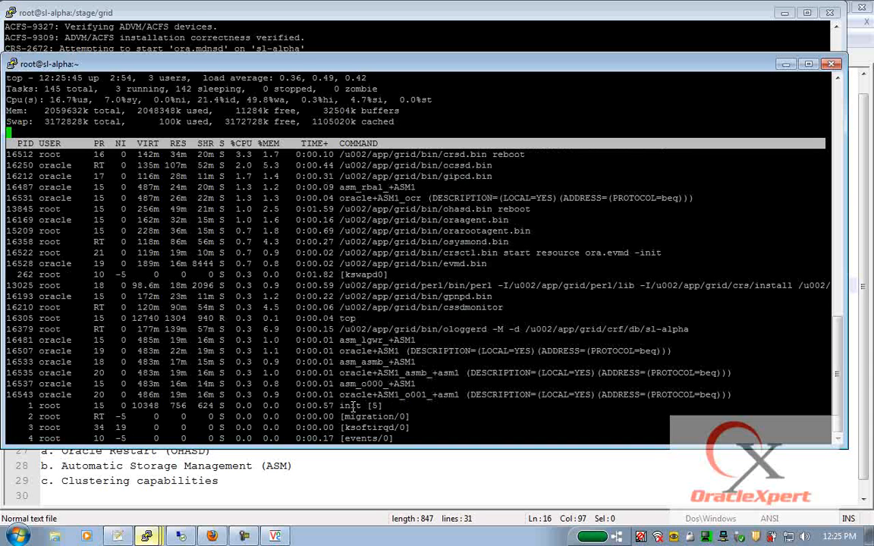
# - Quit top and rerun ps -ef|grep smon, finding asm_smon_+ASM1 running
pyautogui.write('q')
pyautogui.write('ps -ef|grep smon')
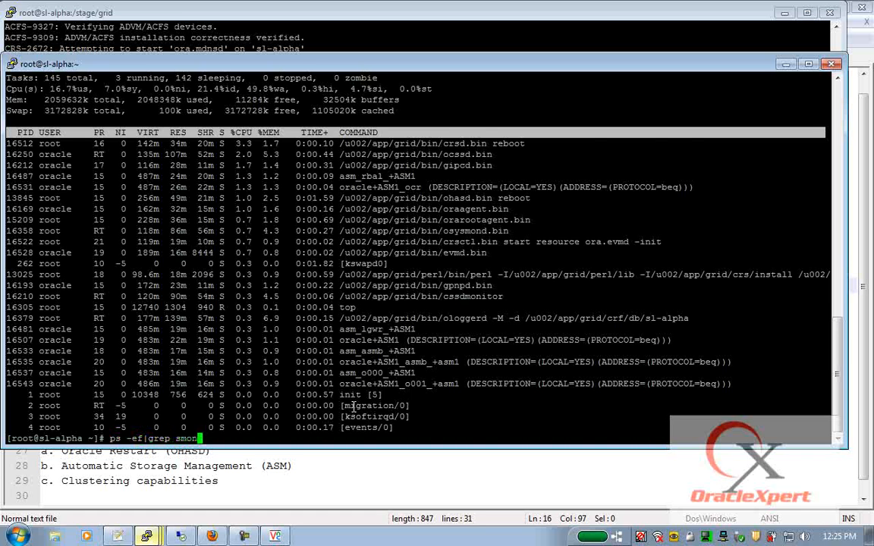
pyautogui.press('Return')
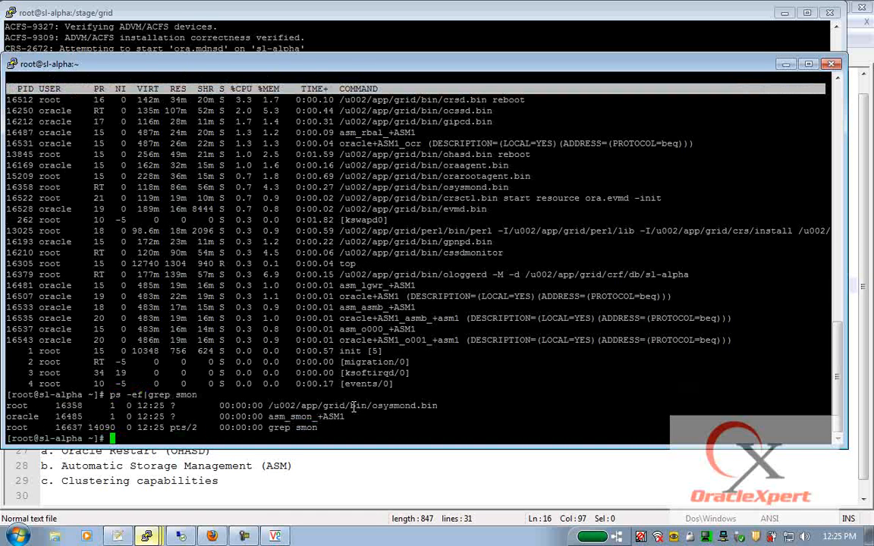
pyautogui.hotkey('alt', 'Tab')
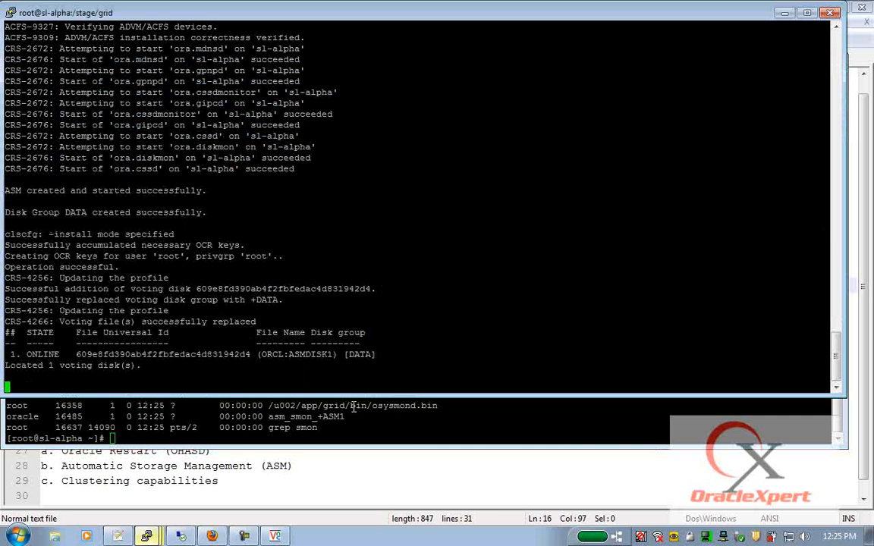
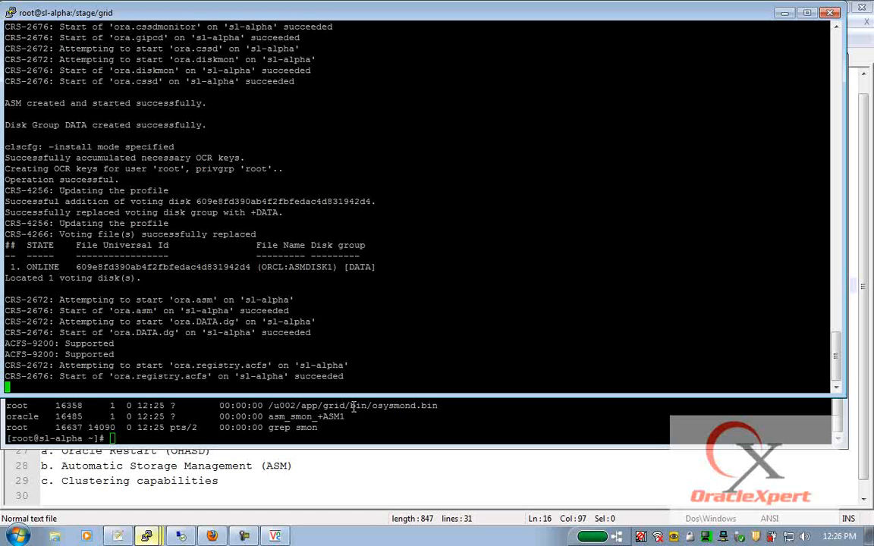
# - Confirm root.sh reported the cluster configuration as succeeded on sl-alpha
pyautogui.press('Return')
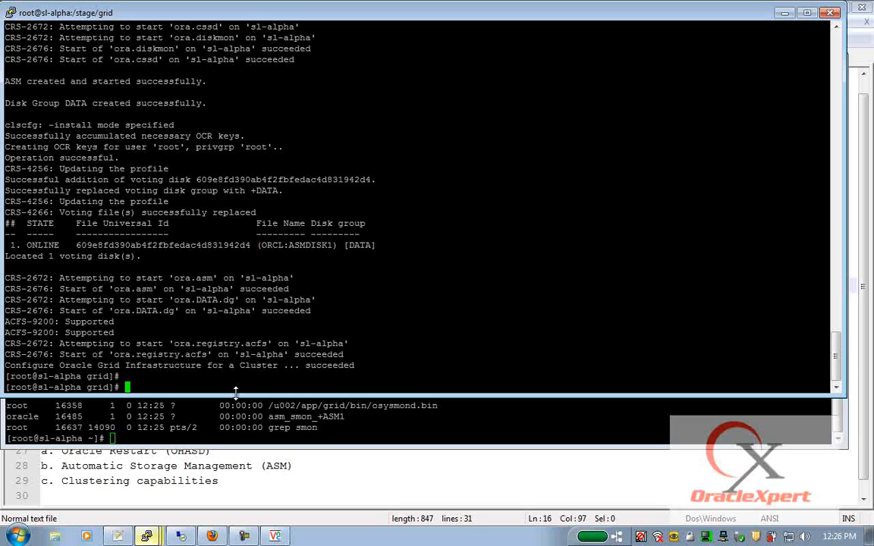
pyautogui.moveTo(163, 365); pyautogui.dragTo(306, 367)
pyautogui.doubleClick(319, 355)
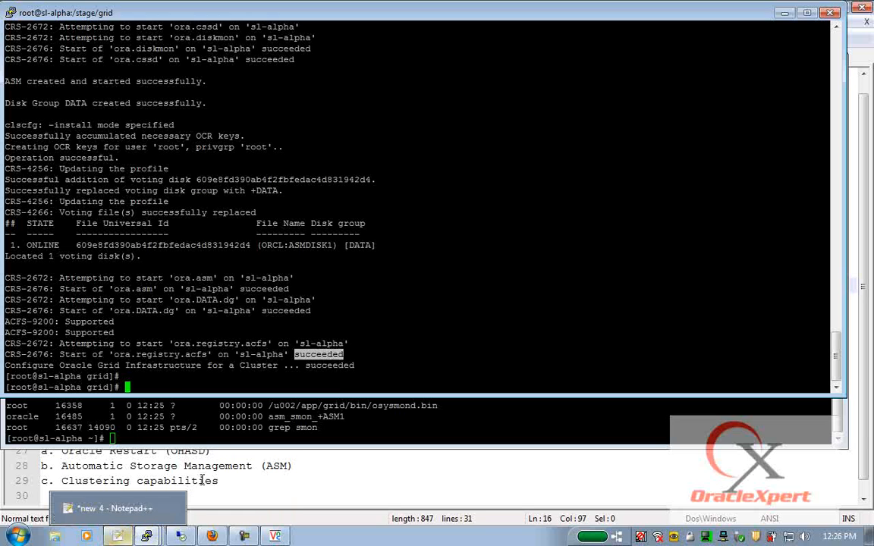
# - Copy the /u002/app/grid/root.sh command and run it in the sl-beta session
pyautogui.press('Up')
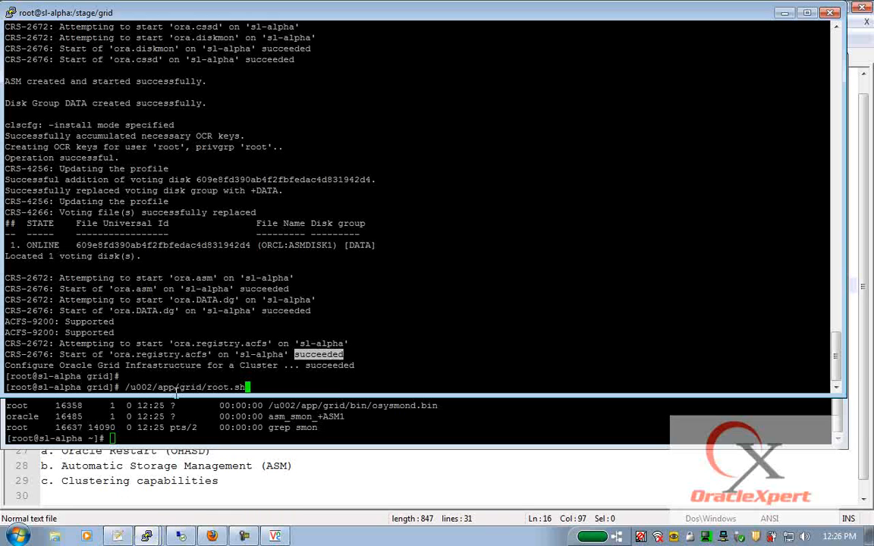
pyautogui.doubleClick(180, 387)
pyautogui.hotkey('ctrl', 'c')
pyautogui.moveTo(147, 537)
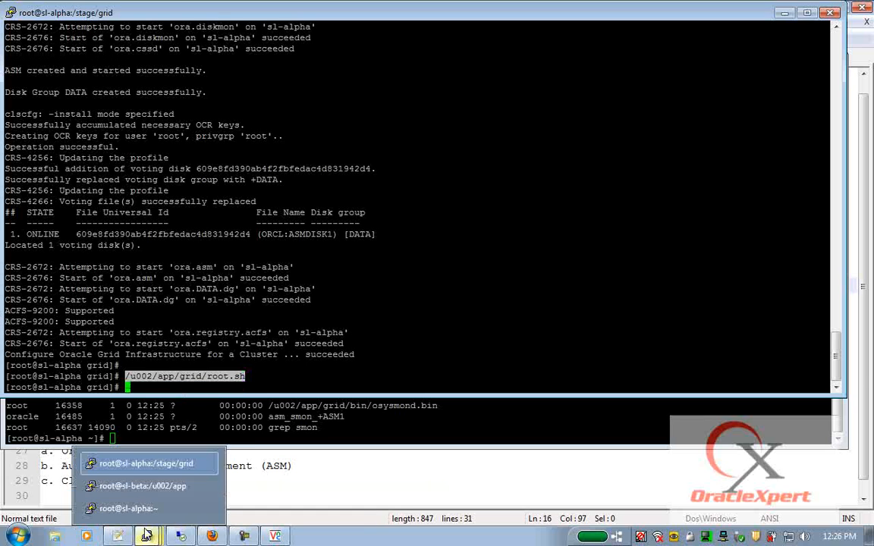
pyautogui.click(182, 489)
pyautogui.rightClick(382, 228)
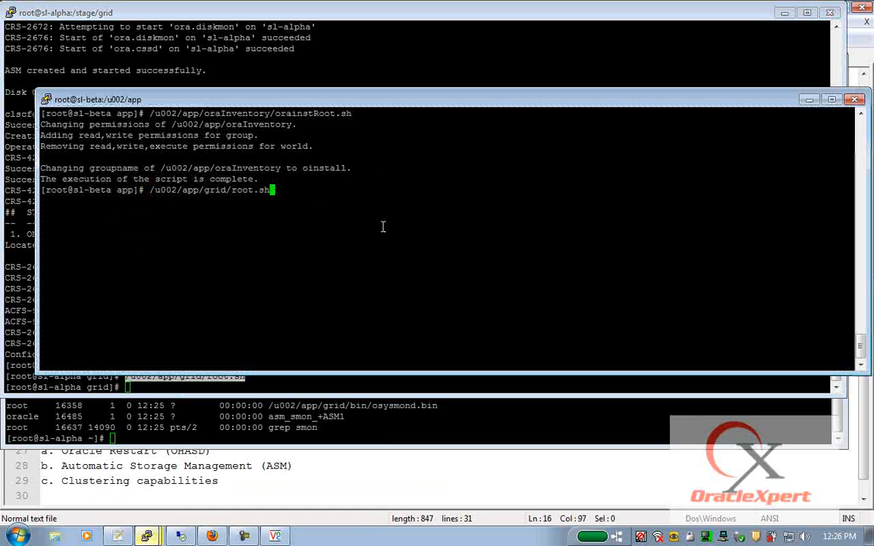
pyautogui.press('Return')
pyautogui.press('Return')
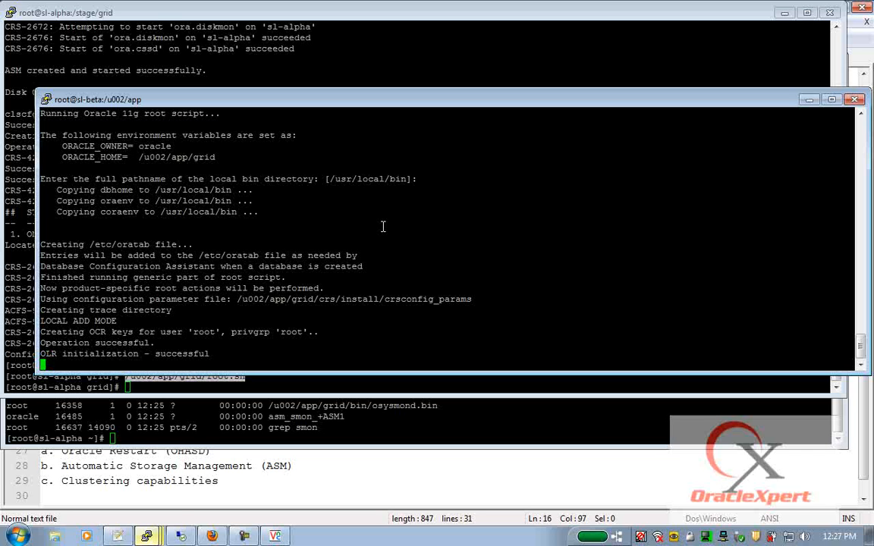
# - Review the notes on invoking the installer and applying the PSU bundle, then return to the PRVF-5636 thread
pyautogui.click(118, 537)
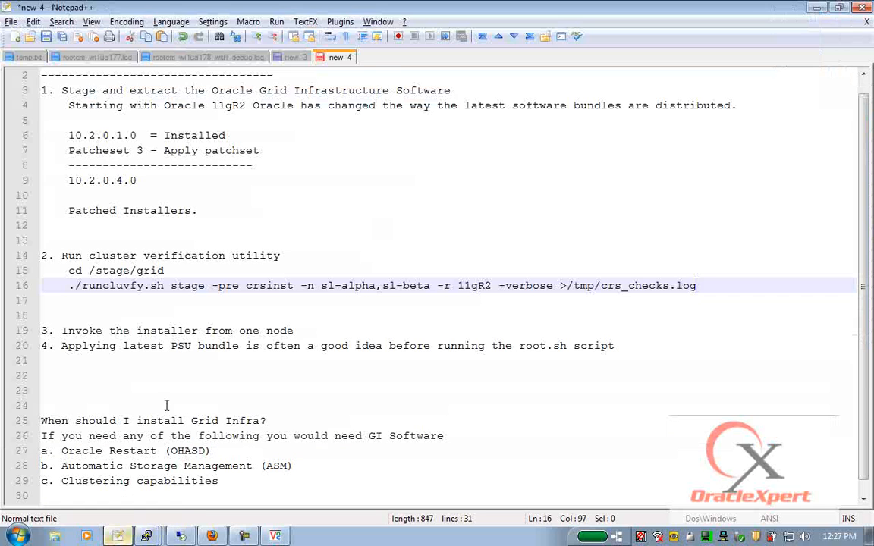
pyautogui.scroll(-1, 166, 405)
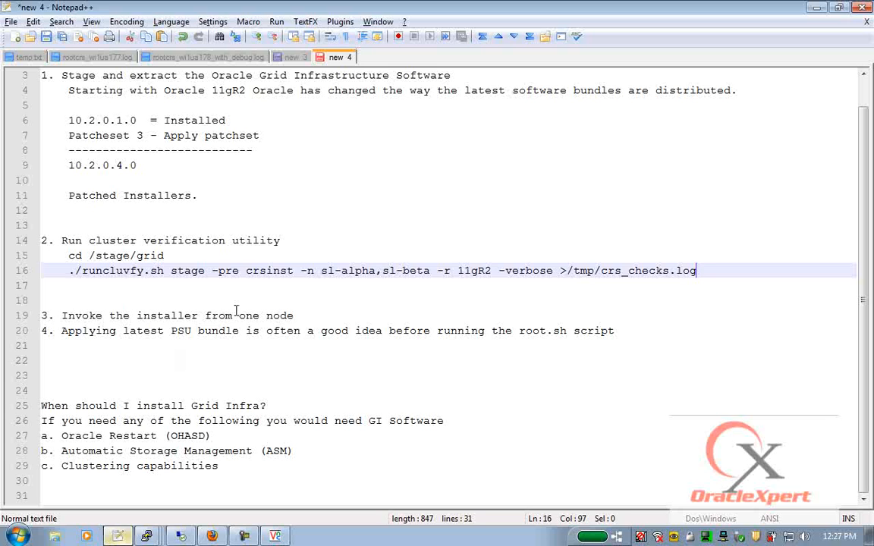
pyautogui.moveTo(295, 315); pyautogui.dragTo(61, 313)
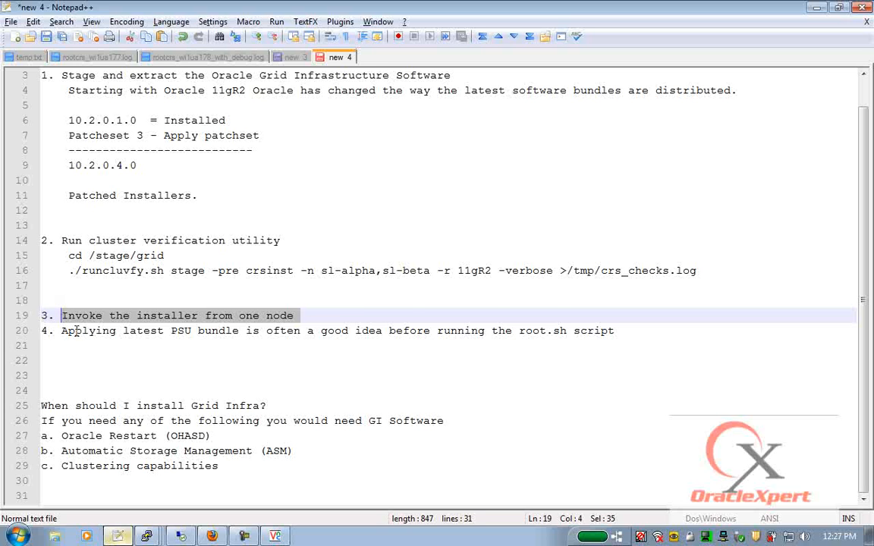
pyautogui.moveTo(62, 330); pyautogui.dragTo(242, 332)
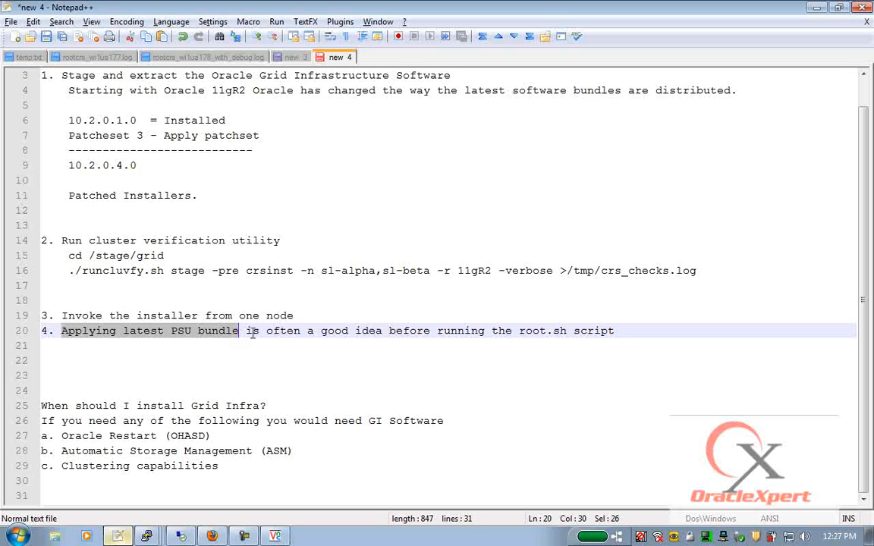
pyautogui.click(621, 334)
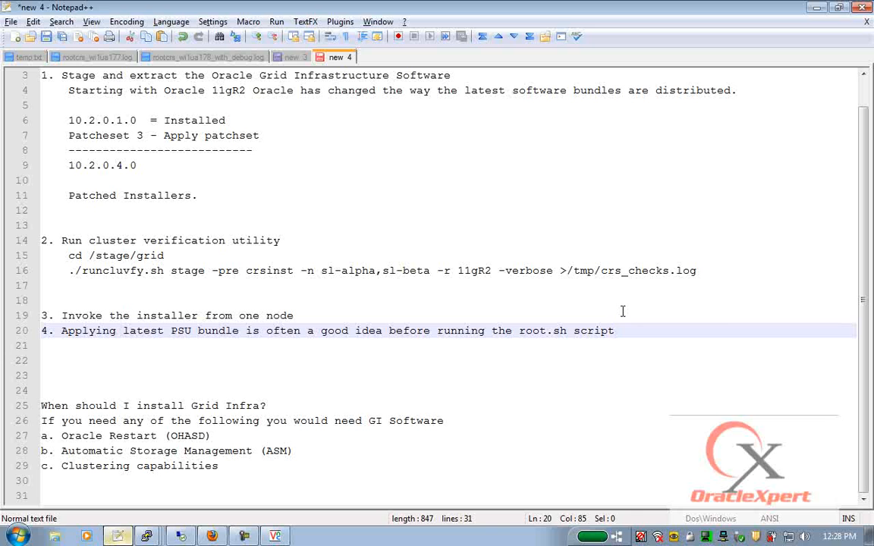
pyautogui.click(212, 535)
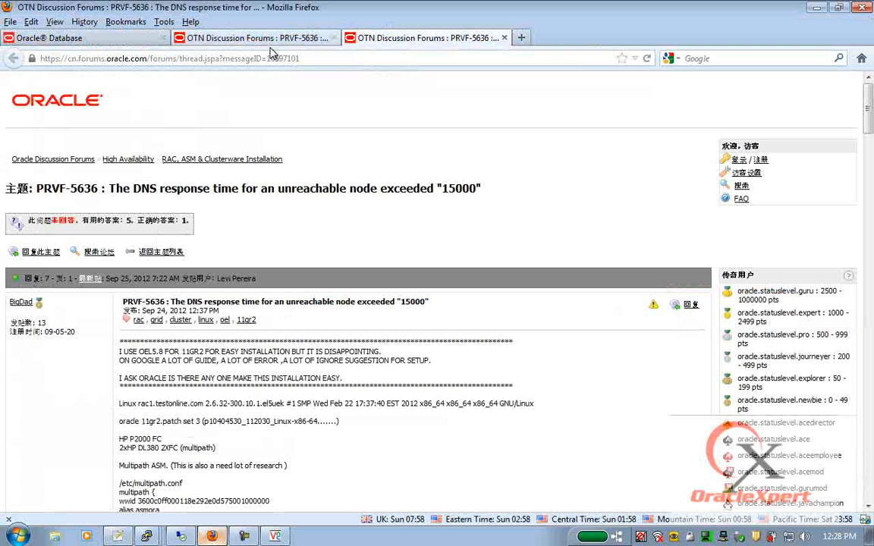
# - Sign in to support.oracle.com with the account password and search the Knowledge Base for PSU
pyautogui.click(331, 61)
pyautogui.write('support.oracle.com')
pyautogui.press('Return')
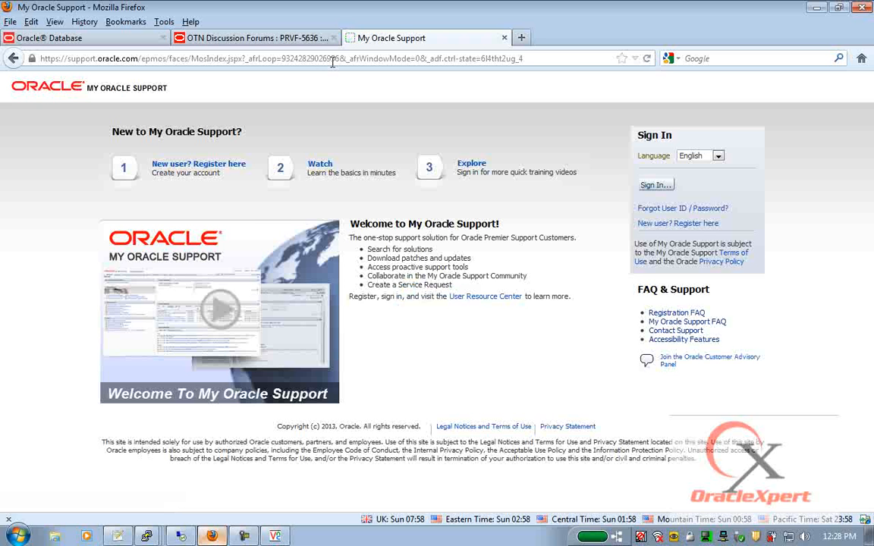
pyautogui.click(656, 186)
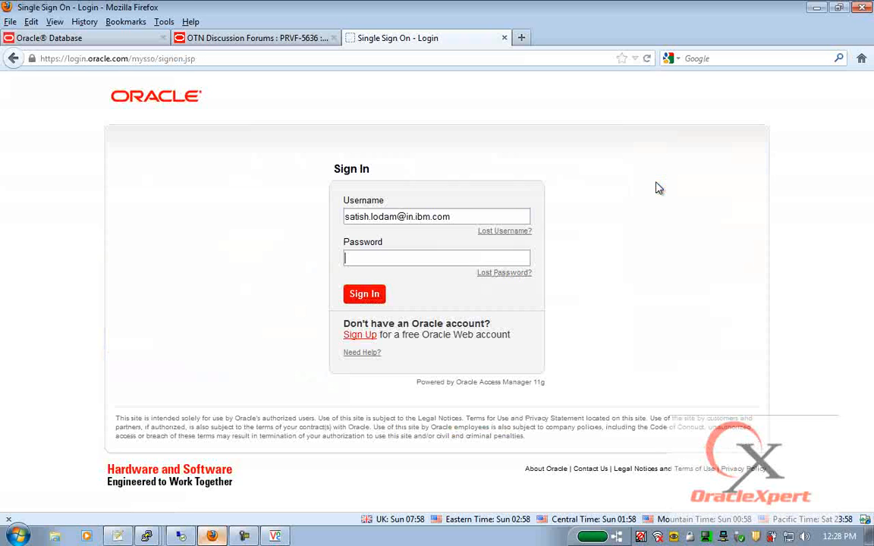
pyautogui.write('********')
pyautogui.press('Return')
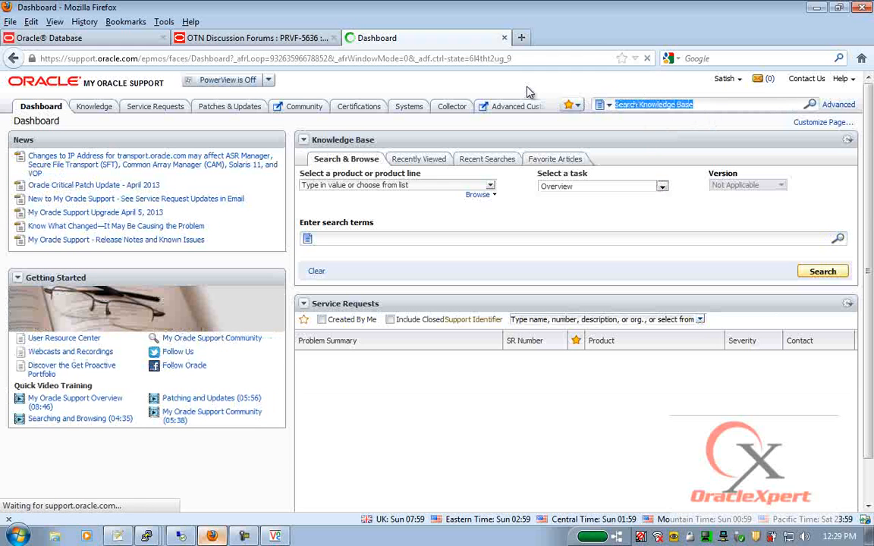
pyautogui.write('PSU')
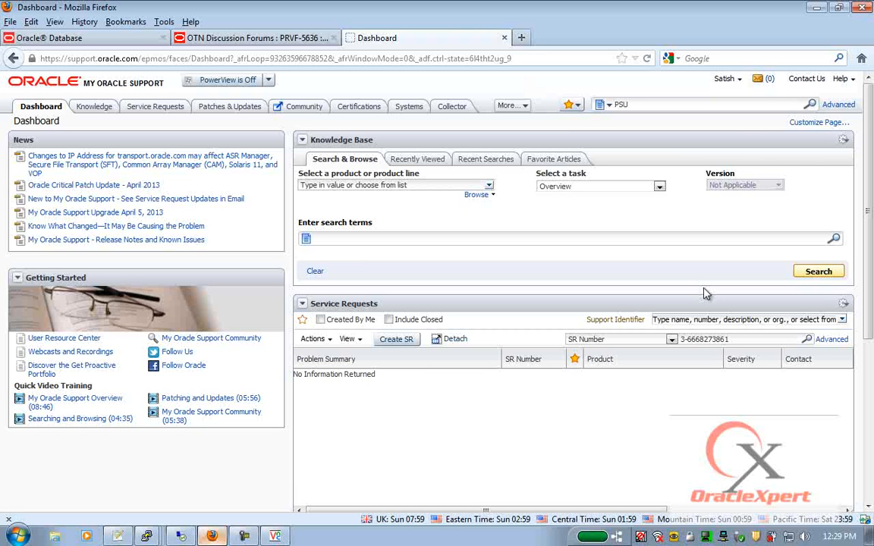
pyautogui.click(812, 105)
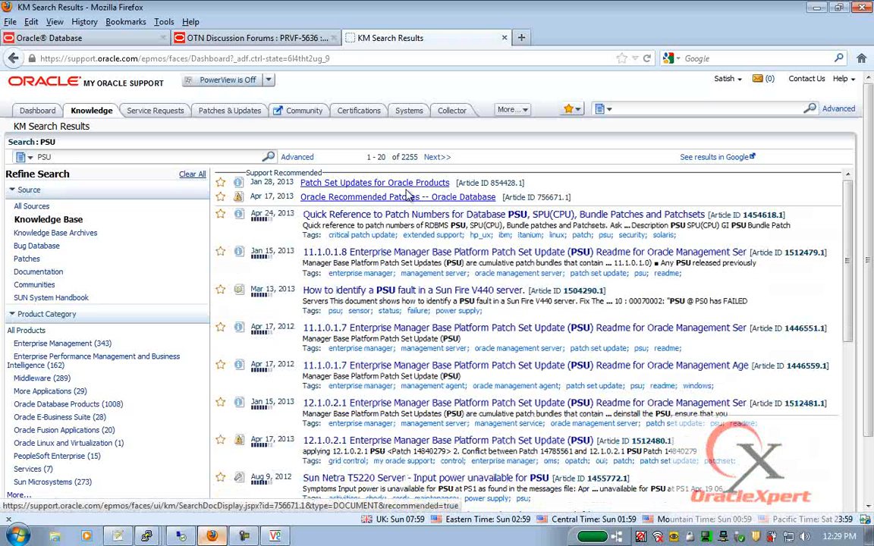
# - Open the 'Oracle Recommended Patches -- Oracle Database' note and browse its release sections
pyautogui.click(322, 199)
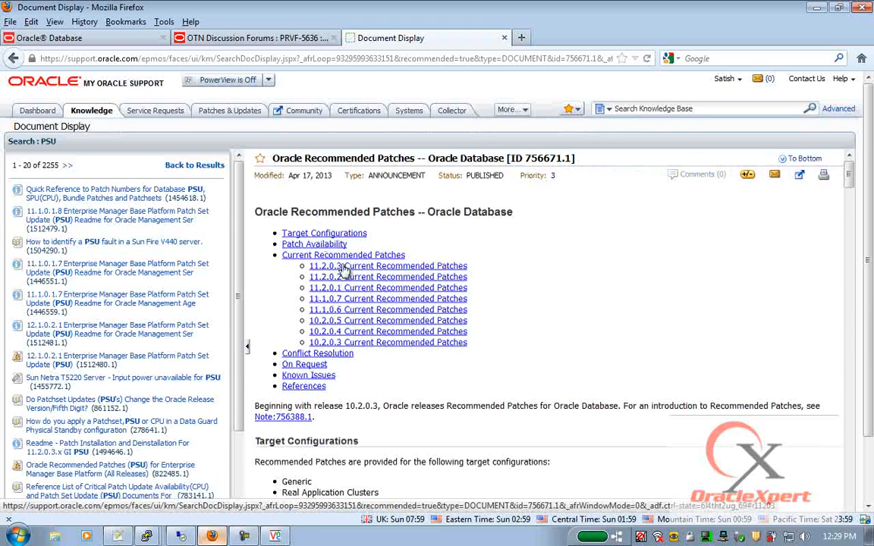
pyautogui.click(315, 253)
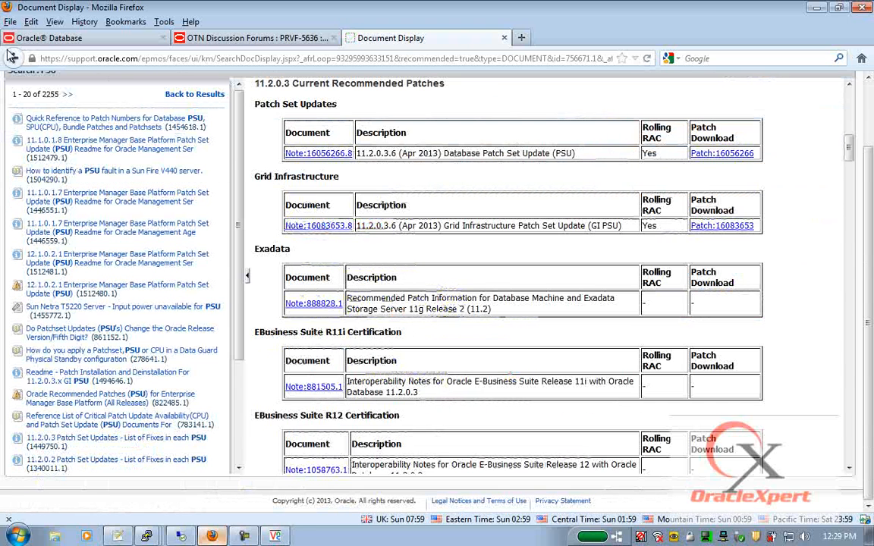
pyautogui.click(13, 58)
pyautogui.scroll(10, 285, 238)
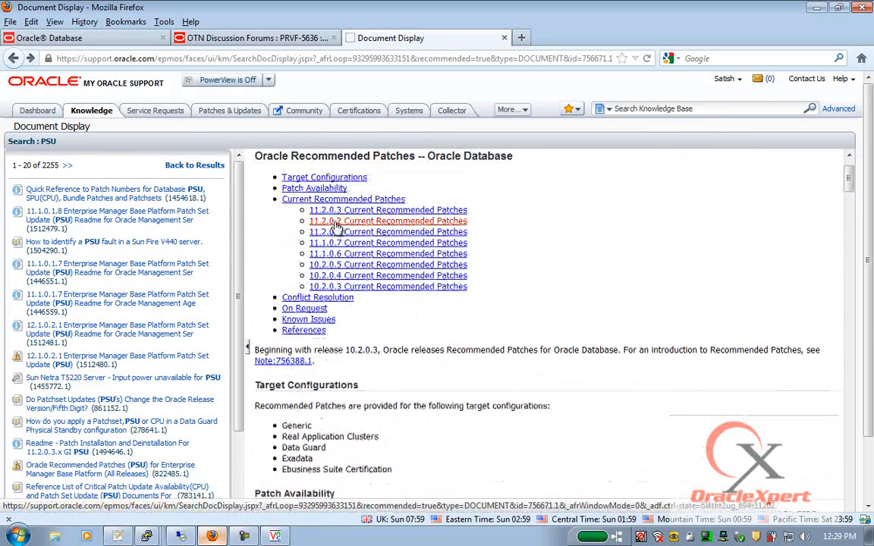
# - Copy Grid Infrastructure PSU patch 16166868 from the 11.2.0.2 section, then return to the forum tab
pyautogui.click(332, 222)
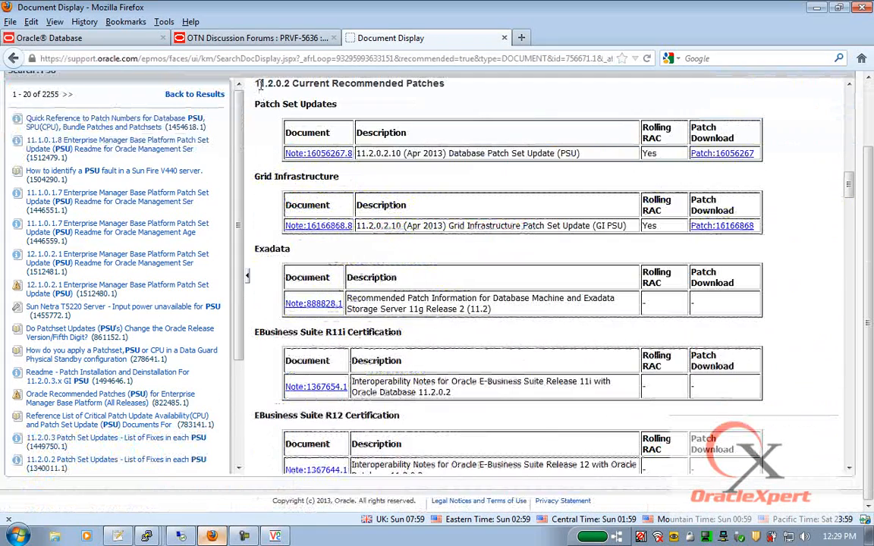
pyautogui.moveTo(258, 84); pyautogui.dragTo(444, 83)
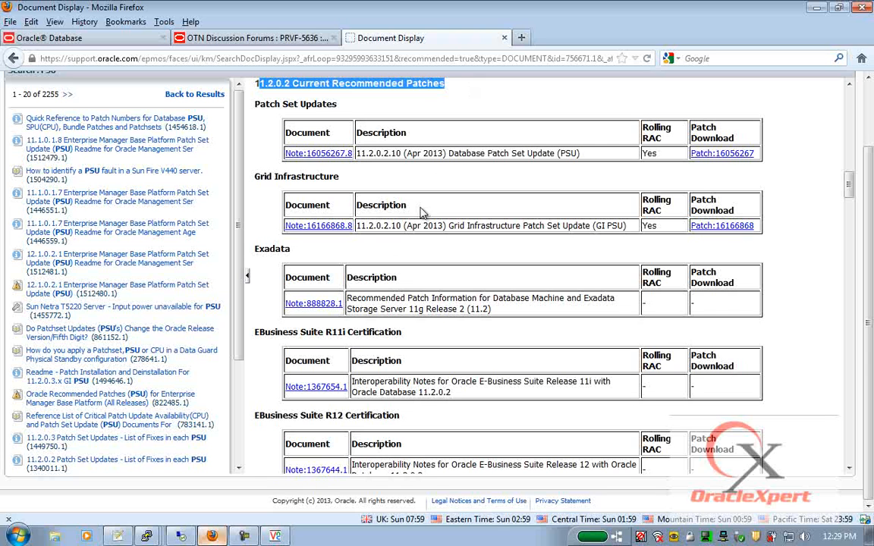
pyautogui.doubleClick(721, 226)
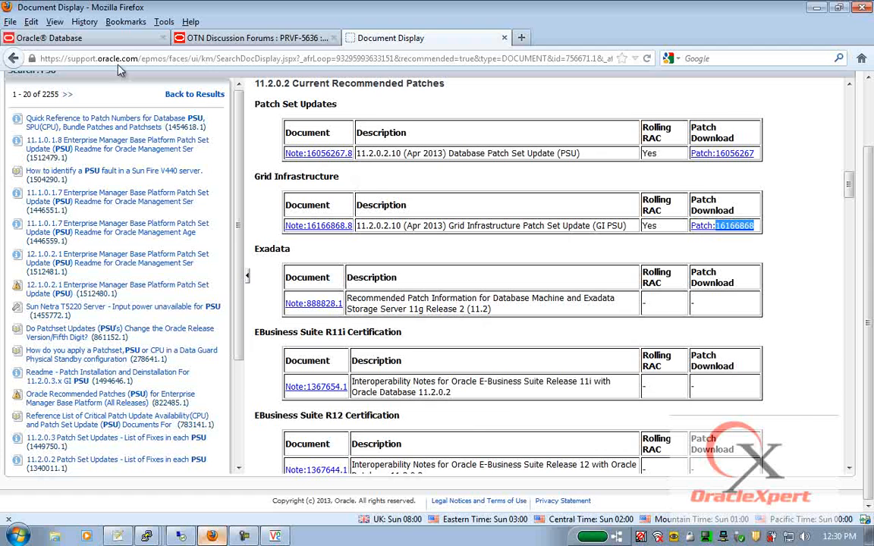
pyautogui.click(203, 38)
pyautogui.click(205, 53)
# - Load the download page for patch 16166868 and open its GI PSU 11.2.0.2.10 README
pyautogui.write('ht')
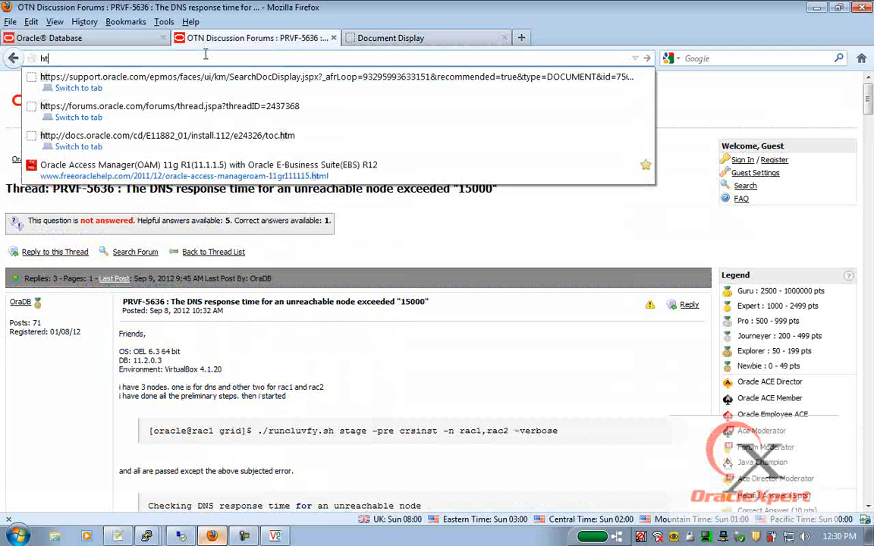
pyautogui.write('tps://up')
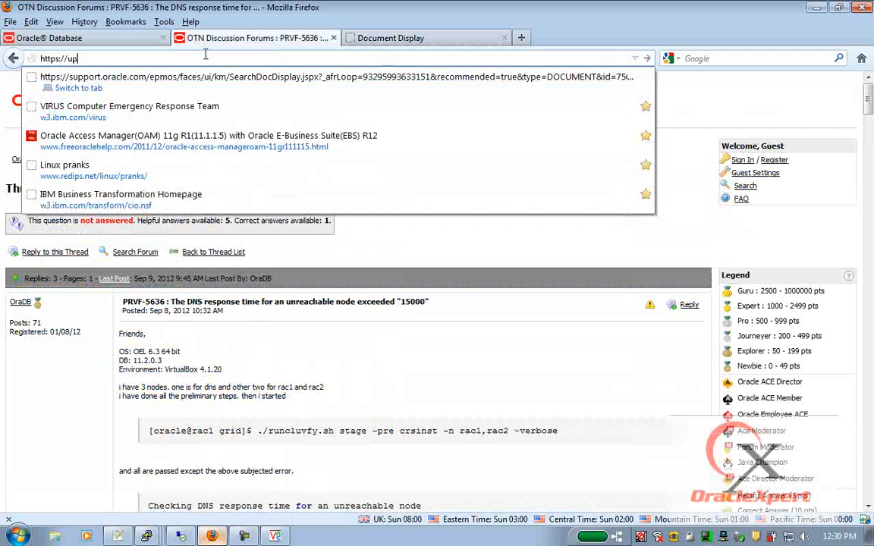
pyautogui.write('dates.oracle.co')
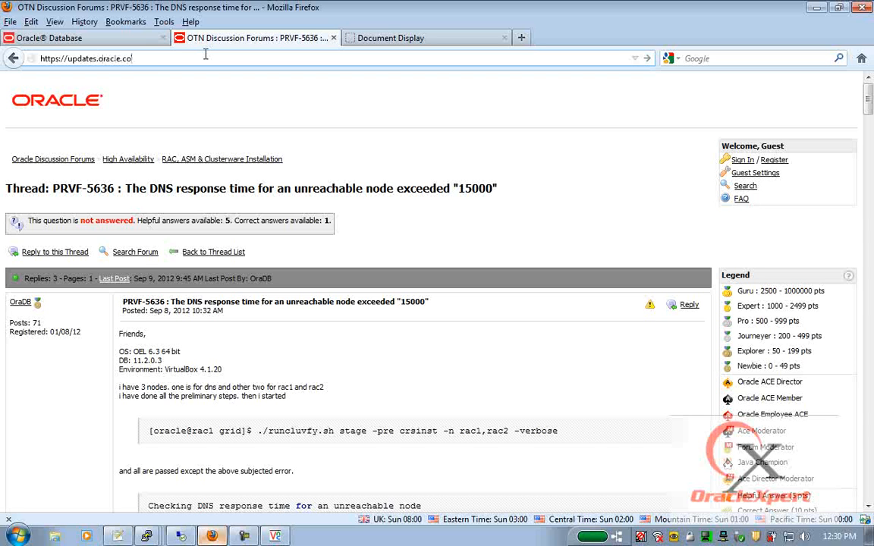
pyautogui.write('m/download/16166868.html')
pyautogui.press('Return')
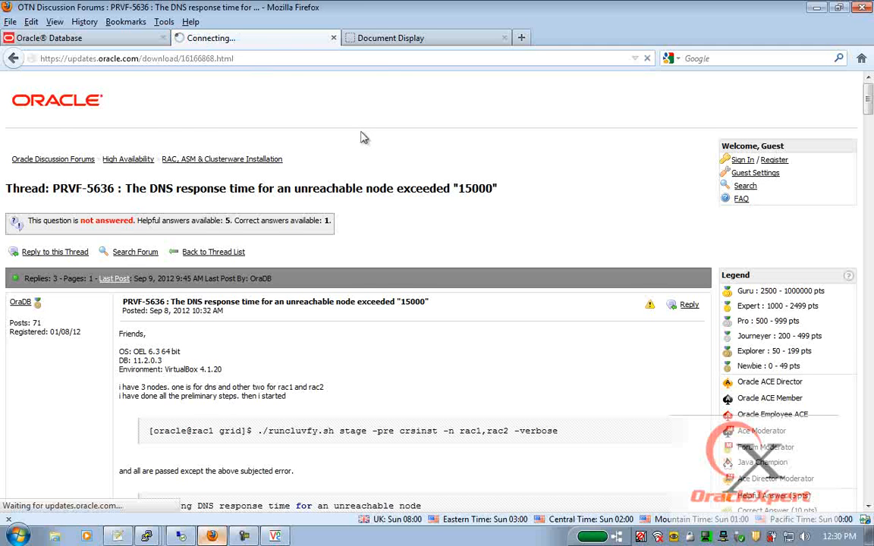
pyautogui.click(406, 38)
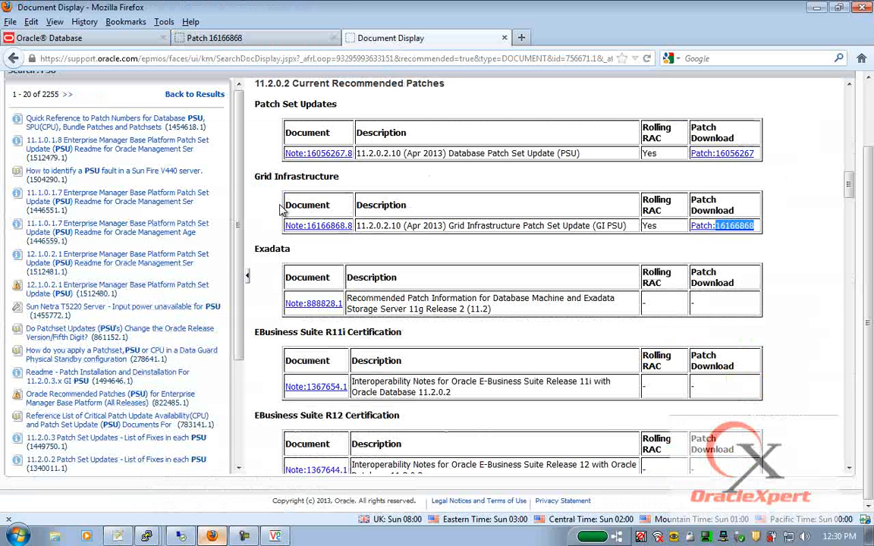
pyautogui.click(182, 38)
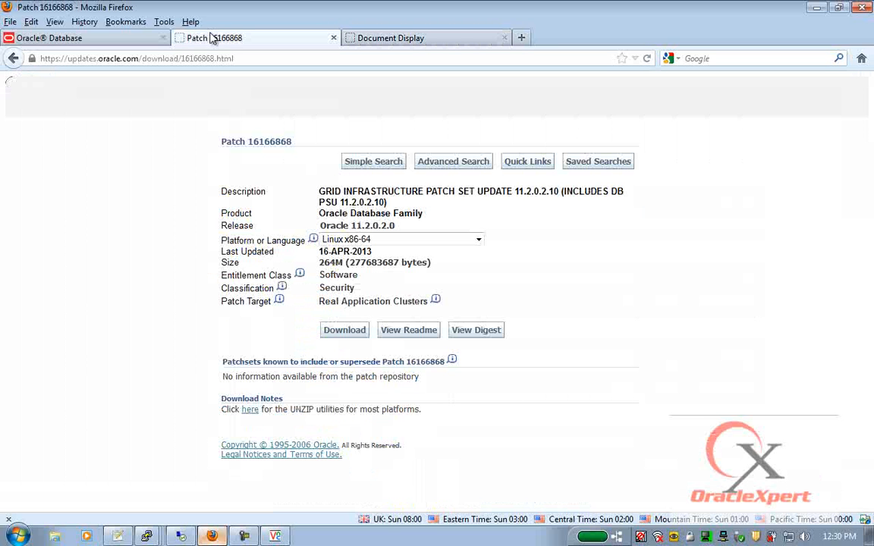
pyautogui.click(408, 331)
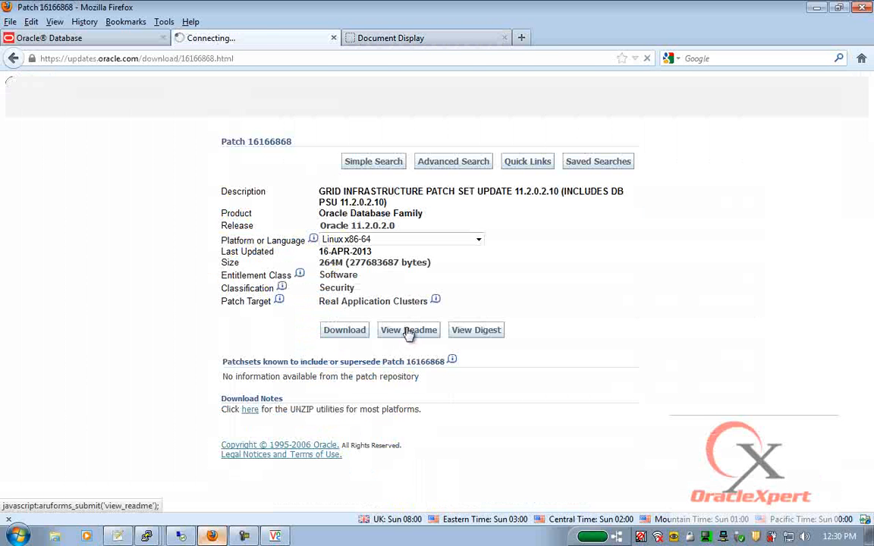
pyautogui.scroll(-4, 409, 325)
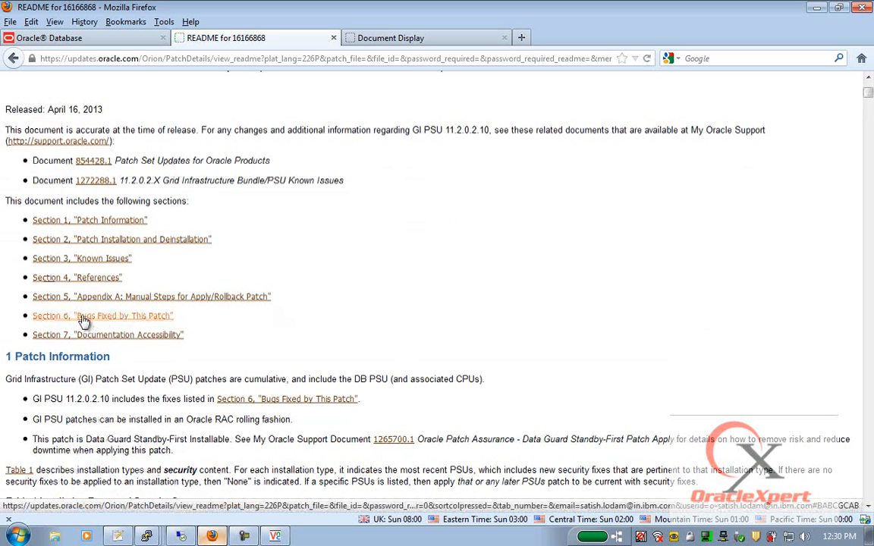
# - Jump to the README's Bugs Fixed section and mark the previous PSU version in the molecules sentence
pyautogui.click(84, 318)
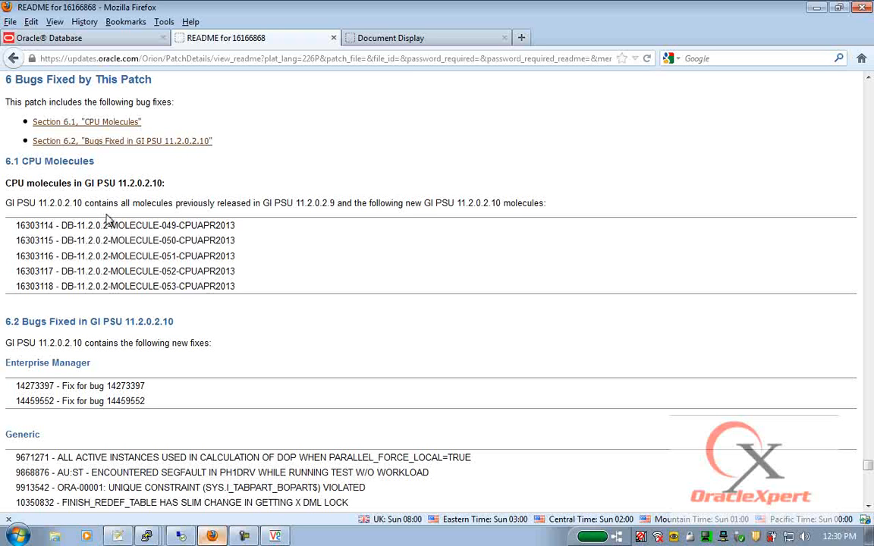
pyautogui.moveTo(300, 203); pyautogui.dragTo(332, 204)
pyautogui.scroll(-9, 287, 266)
pyautogui.scroll(2, 152, 228)
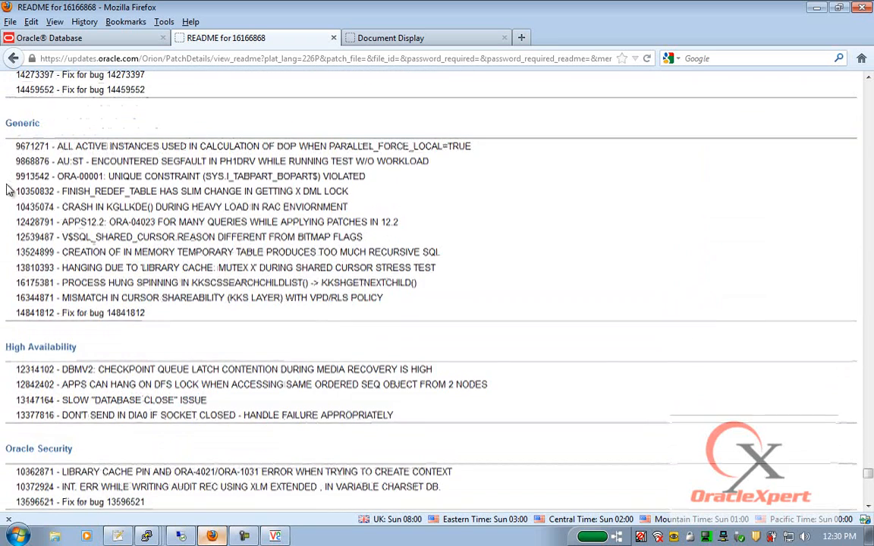
# - Highlight the Generic, Oracle Security and Space Management bug-fix lists of GI PSU 11.2.0.2.10
pyautogui.moveTo(4, 111); pyautogui.dragTo(251, 313)
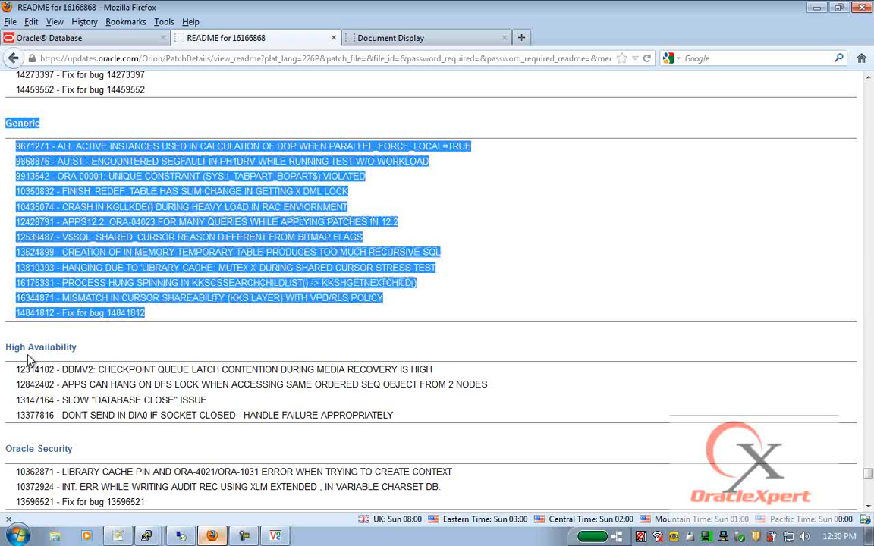
pyautogui.moveTo(9, 346); pyautogui.dragTo(358, 415)
pyautogui.scroll(-4, 319, 402)
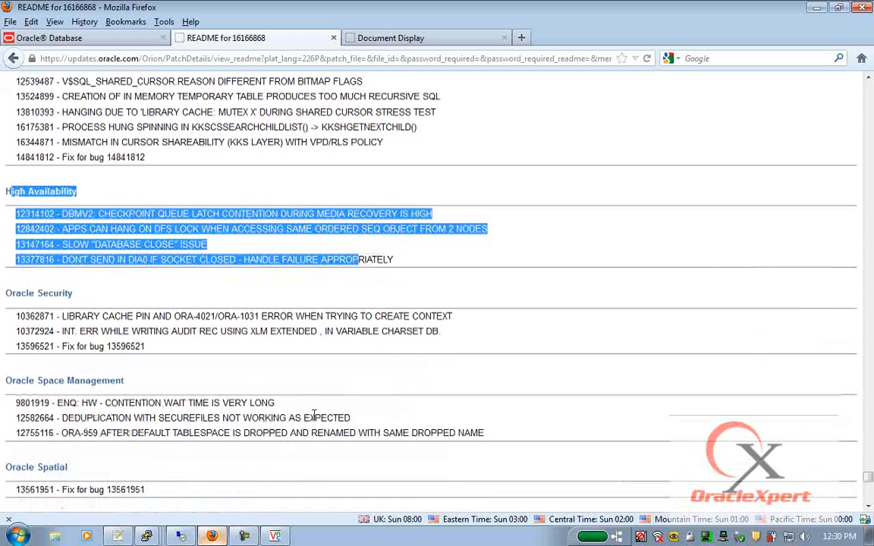
pyautogui.moveTo(6, 273); pyautogui.dragTo(245, 382)
pyautogui.moveTo(7, 389); pyautogui.dragTo(224, 459)
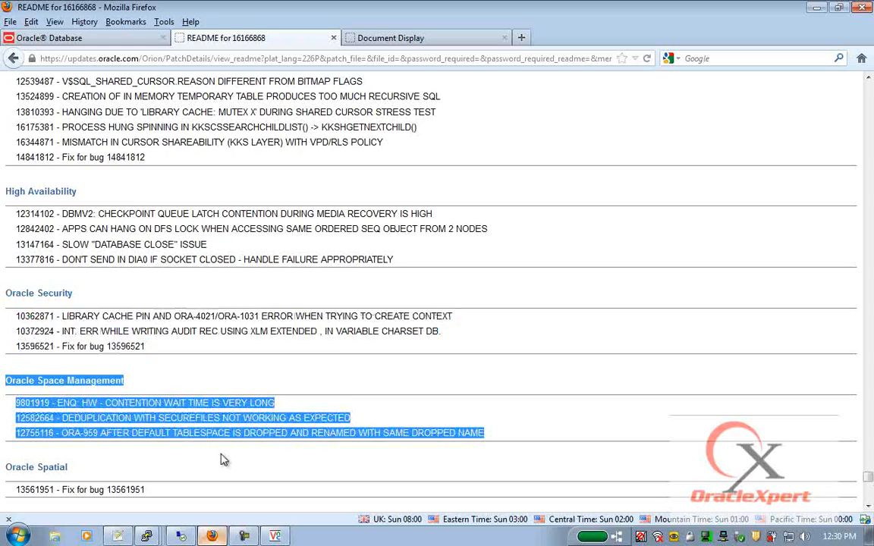
pyautogui.scroll(-14, 224, 459)
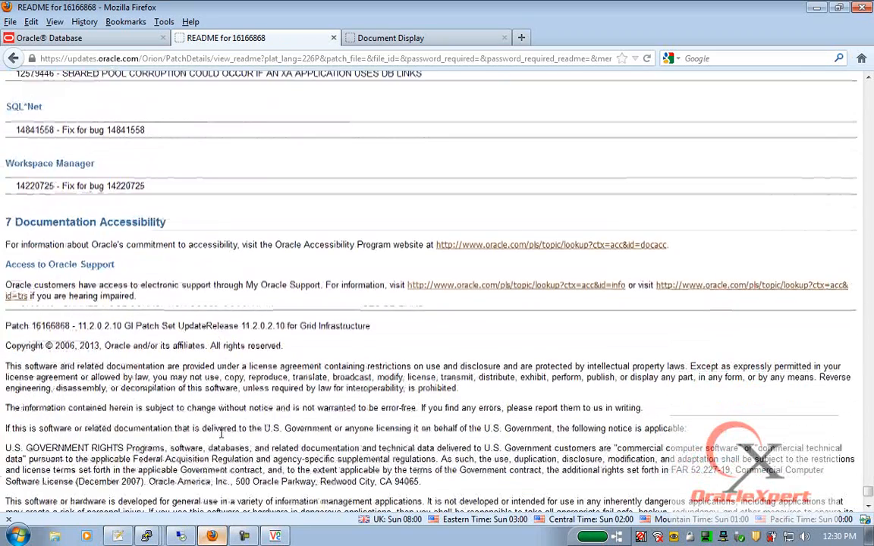
pyautogui.scroll(20, 225, 425)
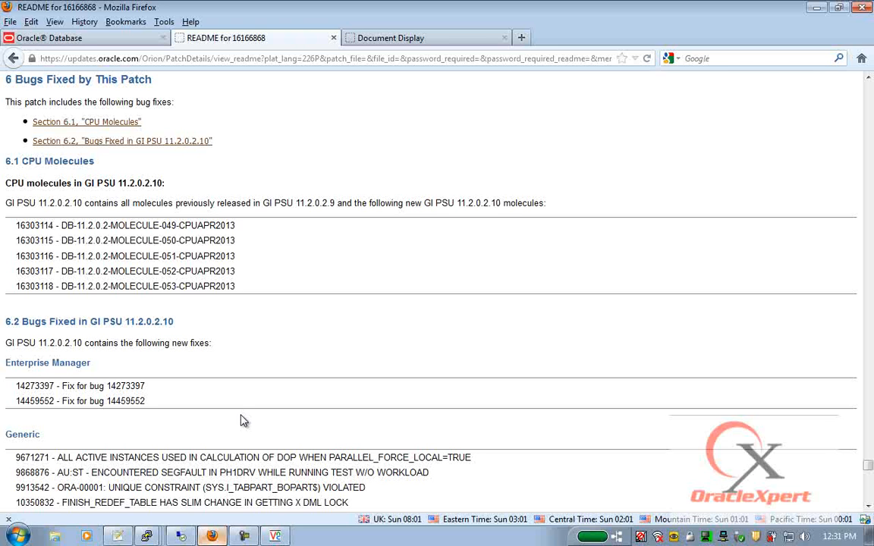
# - In the sl-beta root session, highlight the CRS-4402, active-cluster and configuration-succeeded messages
pyautogui.click(146, 537)
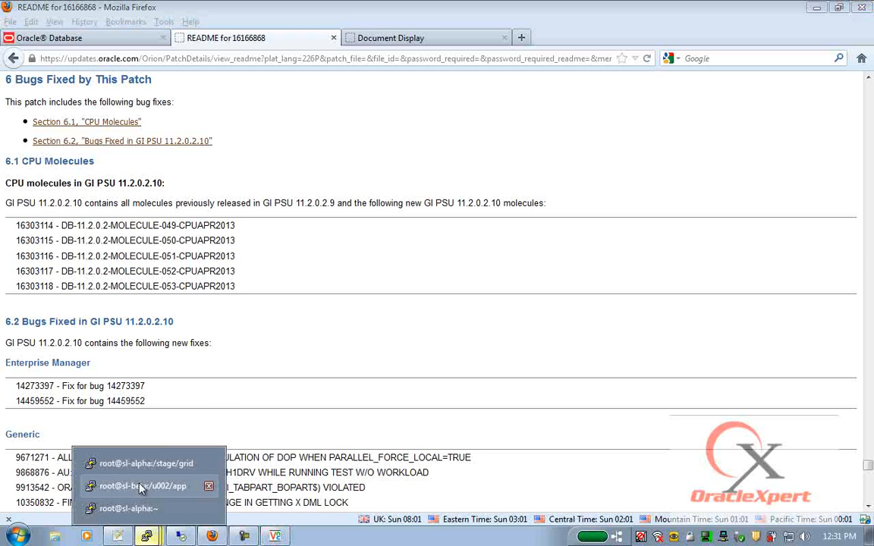
pyautogui.click(141, 486)
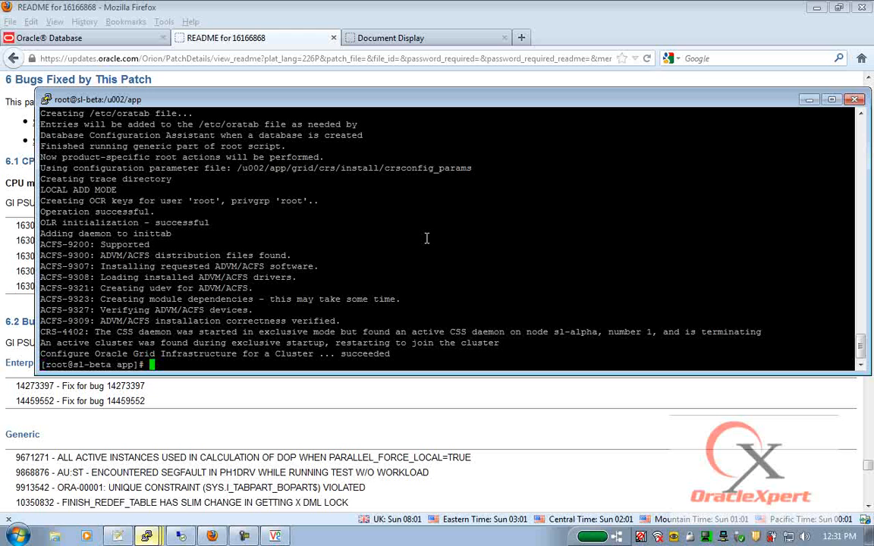
pyautogui.moveTo(110, 332); pyautogui.dragTo(600, 329)
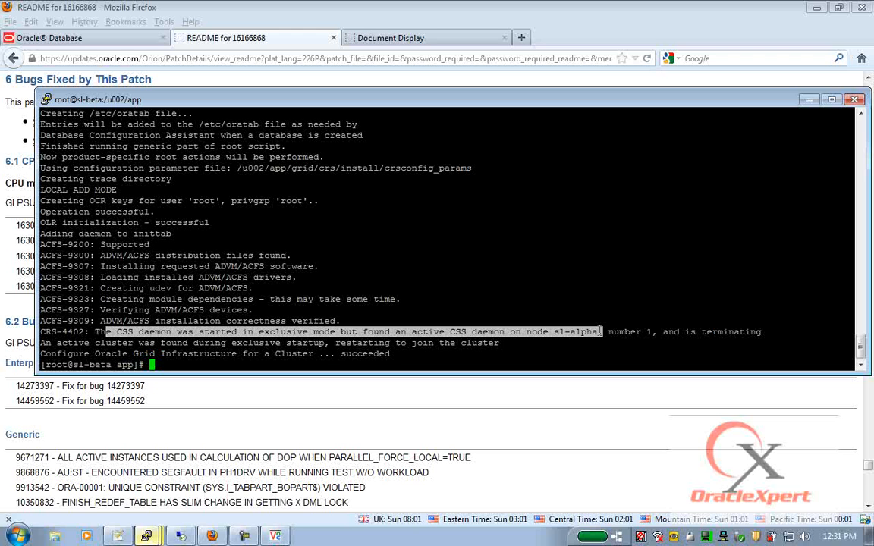
pyautogui.moveTo(52, 343); pyautogui.dragTo(499, 344)
pyautogui.moveTo(199, 354); pyautogui.dragTo(368, 355)
# - Click OK on the installer's Execute Configuration scripts dialog, then return to the sl-alpha root session
pyautogui.click(275, 537)
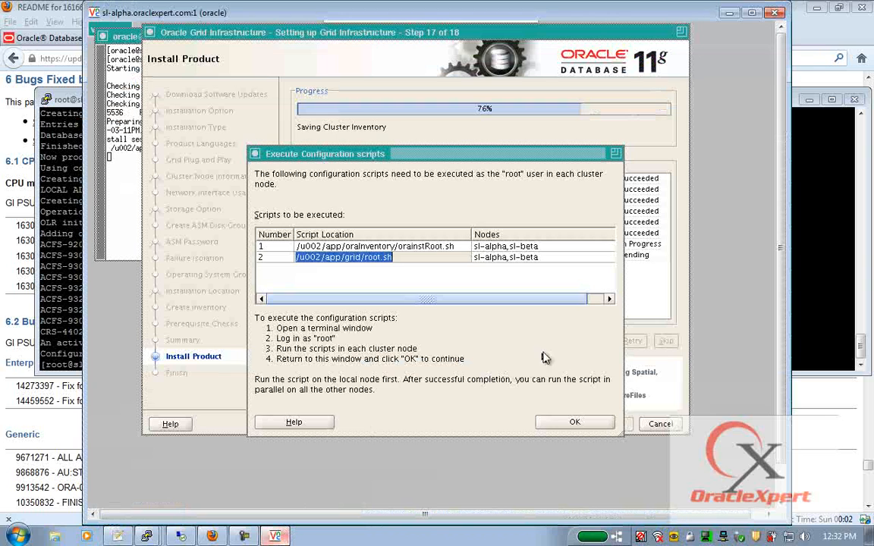
pyautogui.click(575, 424)
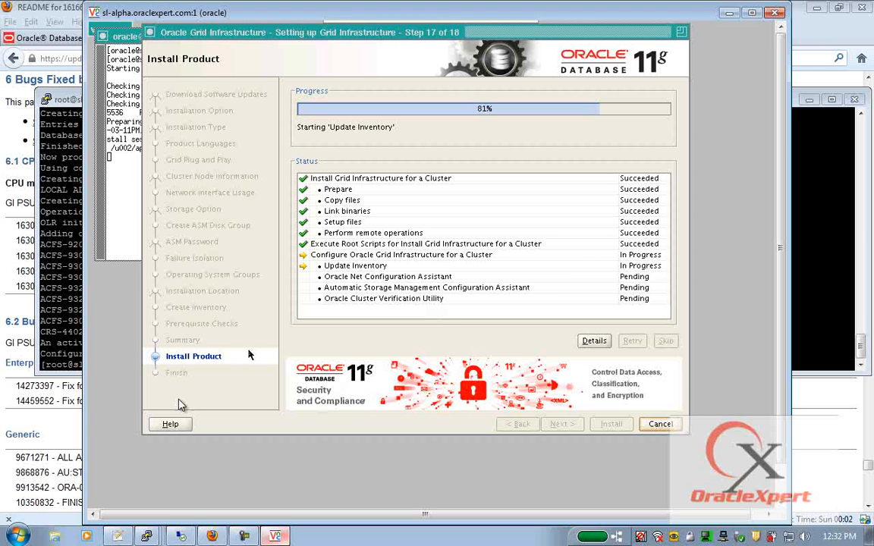
pyautogui.moveTo(148, 538)
pyautogui.click(114, 462)
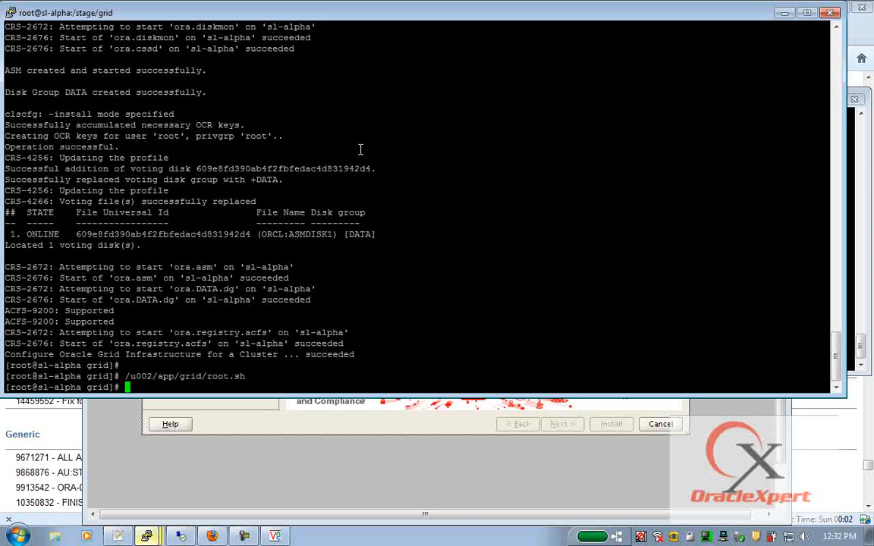
# - Run /u002/app/grid/bin/crsctl stat res -t to list cluster resource status
pyautogui.moveTo(129, 377); pyautogui.dragTo(206, 376)
pyautogui.rightClick(207, 376)
pyautogui.write('bin/crsctl stat ')
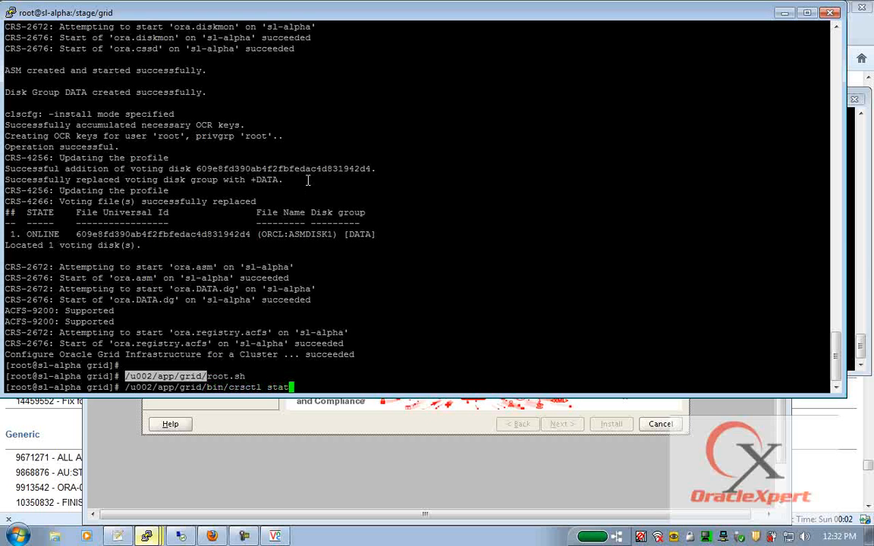
pyautogui.write('res -t')
pyautogui.press('Return')
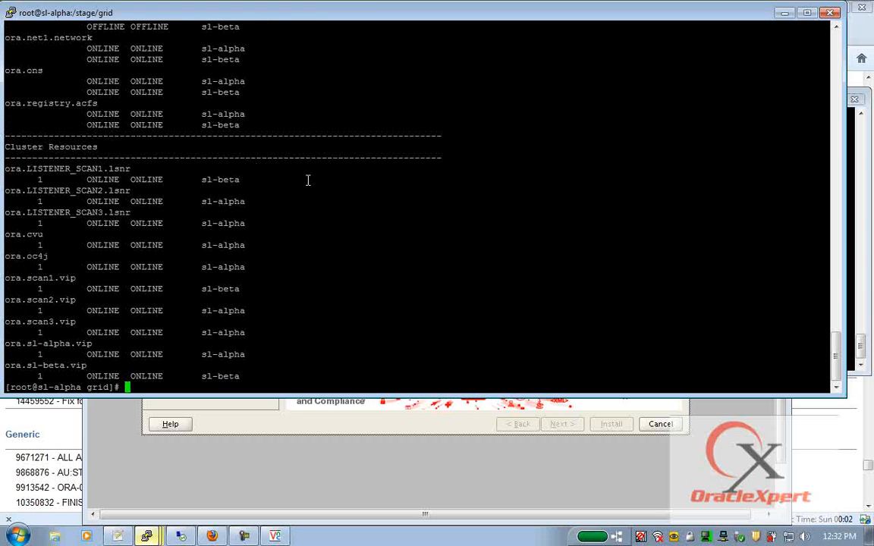
pyautogui.scroll(11, 309, 180)
pyautogui.scroll(-6, 310, 208)
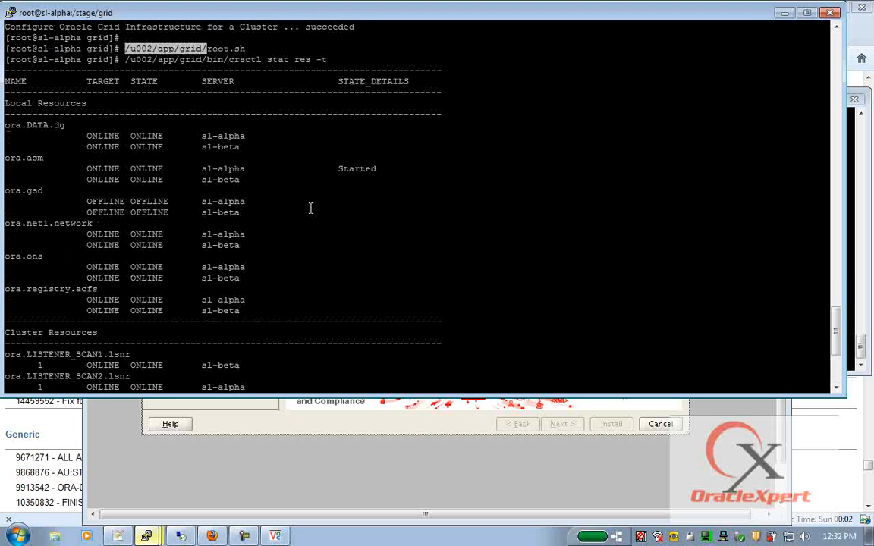
# - Point out the local resources, LISTENER_SCAN1-3, scan VIPs and sl-alpha/sl-beta VIPs online
pyautogui.moveTo(6, 124); pyautogui.dragTo(259, 306)
pyautogui.scroll(-6, 259, 306)
pyautogui.moveTo(2, 166); pyautogui.dragTo(76, 173)
pyautogui.doubleClick(77, 170)
pyautogui.doubleClick(82, 191)
pyautogui.doubleClick(92, 212)
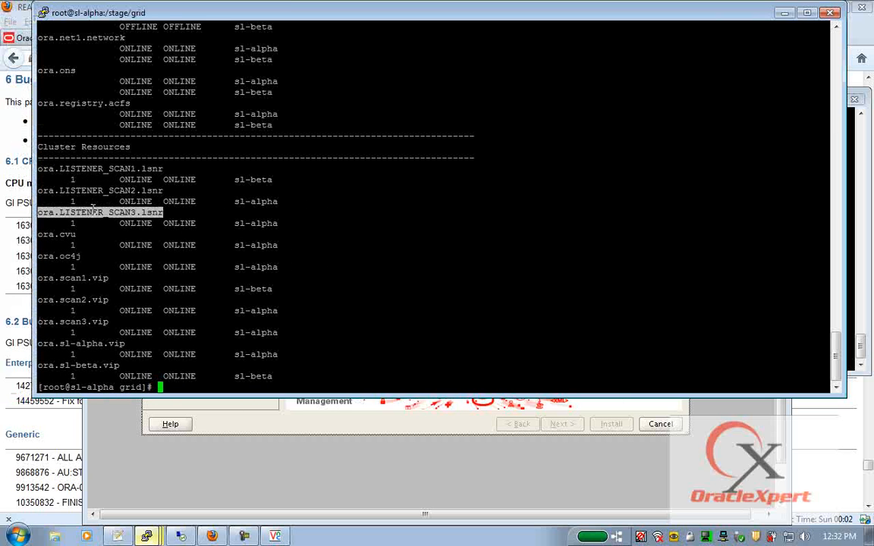
pyautogui.doubleClick(65, 277)
pyautogui.click(84, 301)
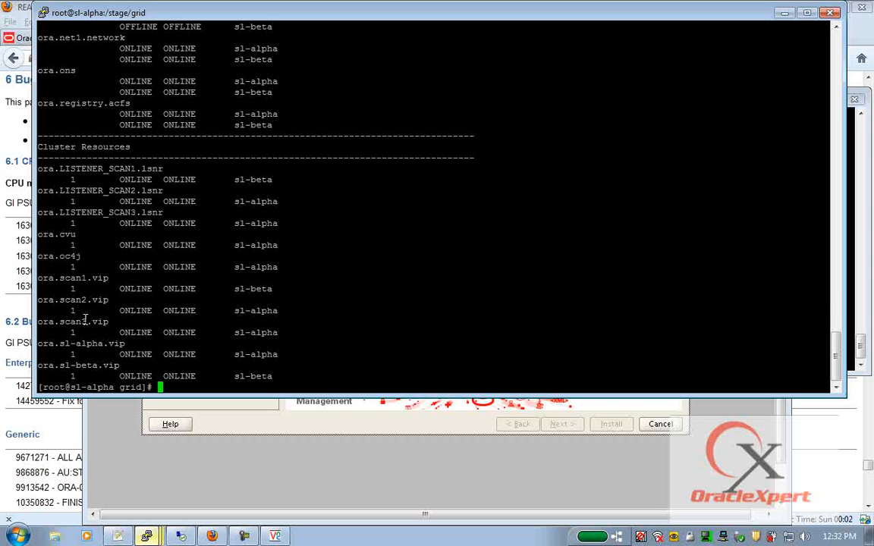
pyautogui.doubleClick(85, 320)
pyautogui.doubleClick(84, 343)
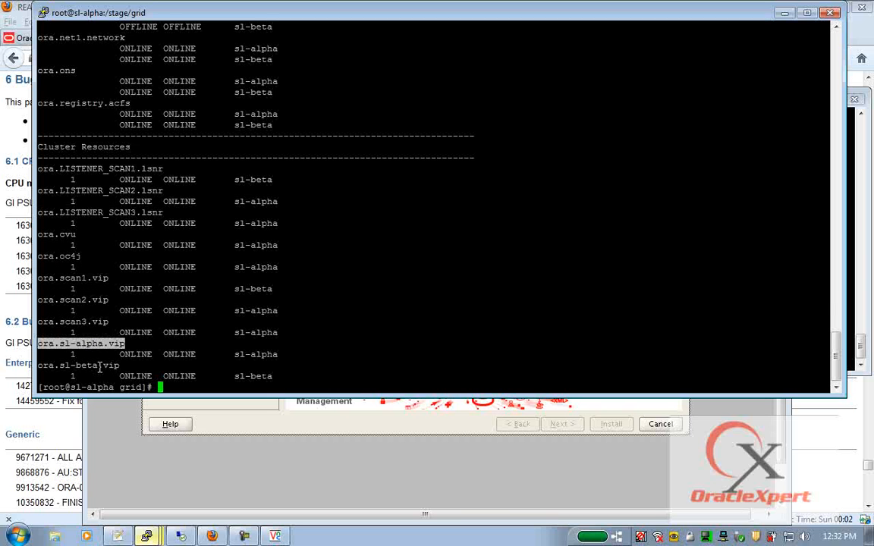
pyautogui.doubleClick(99, 366)
# - Export ORACLE_HOME and switch to the oracle user with su - oracle
pyautogui.write('export ORACLE_HOME')
pyautogui.press('Return')
pyautogui.write('su - or')
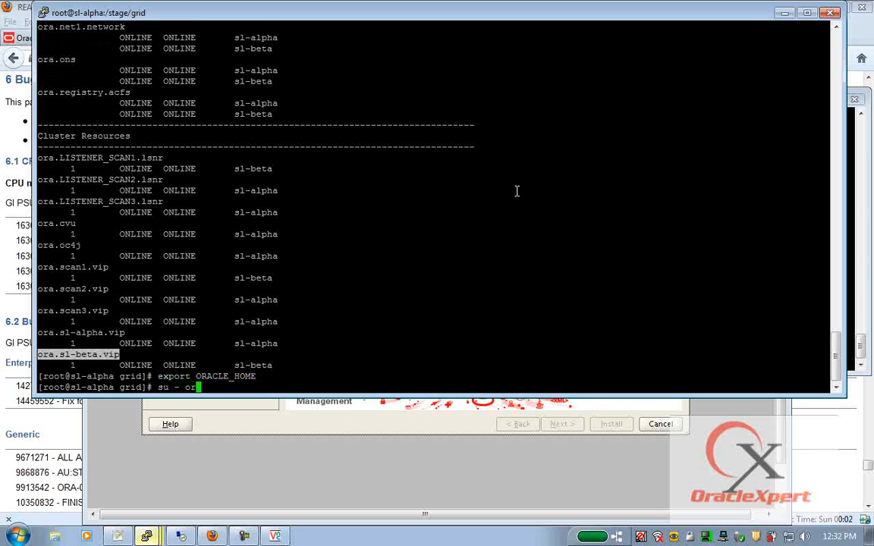
pyautogui.write('acle')
pyautogui.press('Return')
pyautogui.write('export ORACLE_H')
# - Set ORACLE_HOME to the grid home and prepend its bin and OPatch directories to PATH
pyautogui.scroll(10, 502, 196)
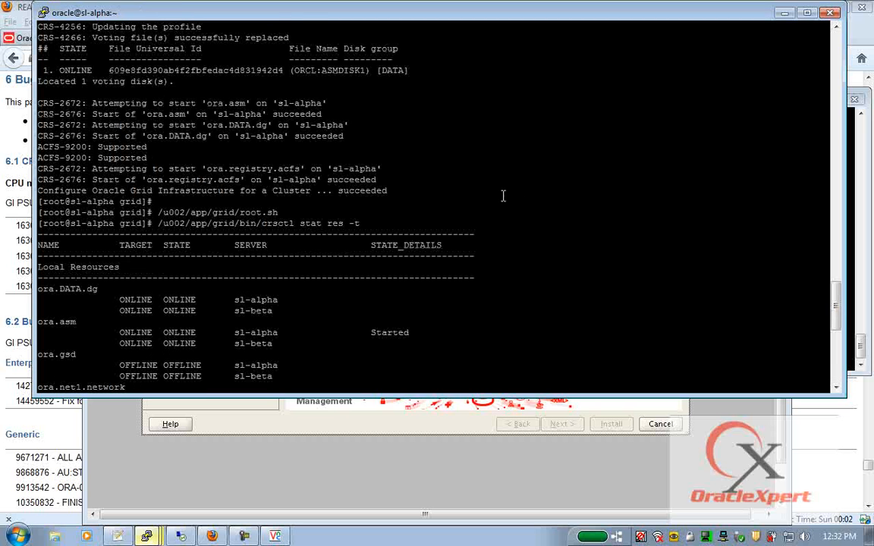
pyautogui.moveTo(158, 223); pyautogui.dragTo(234, 220)
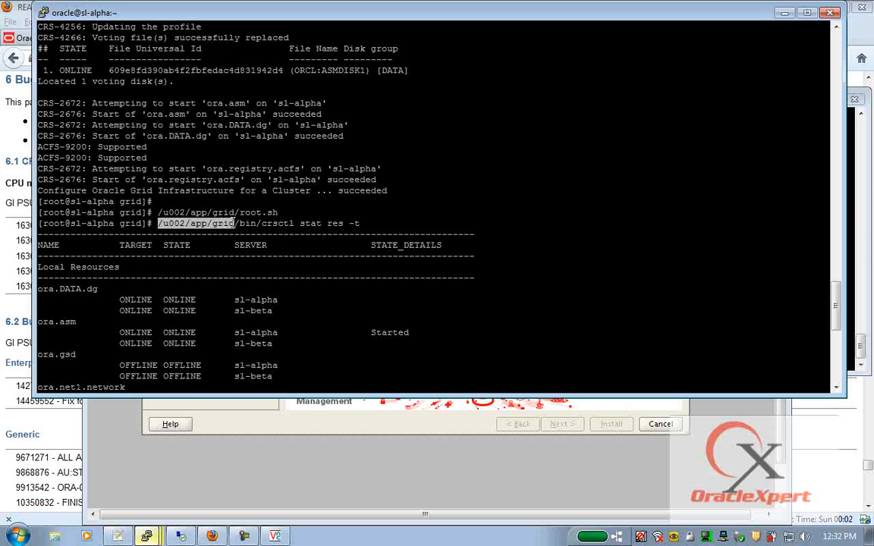
pyautogui.write('OME=')
pyautogui.rightClick(231, 221)
pyautogui.press('Return')
pyautogui.write('export ')
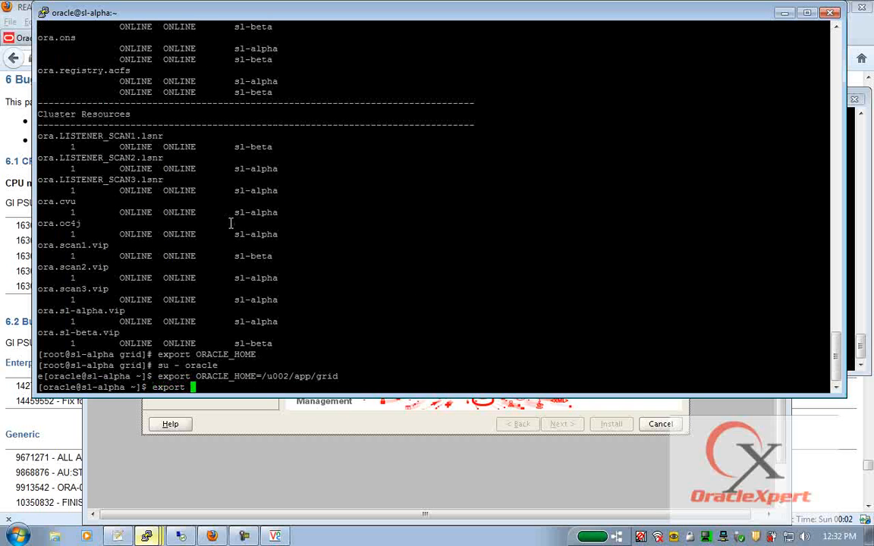
pyautogui.write('PATH=$ORACLE_HOME/bin:$ORACLE_HOME/OPatch:$PATH')
pyautogui.press('Return')
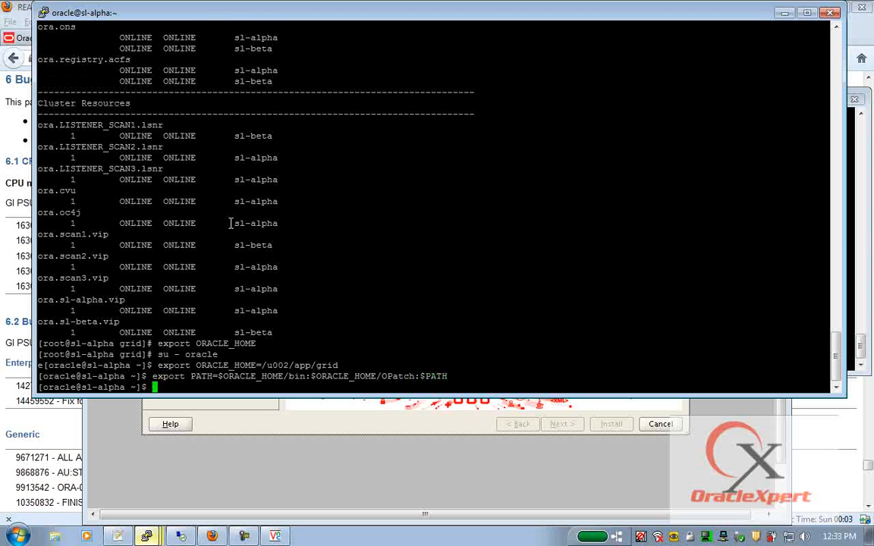
# - List the cluster nodes with olsnodes -n -i and show the cluster name with cemutlo -n
pyautogui.write('olsnodes -n -i')
pyautogui.press('Return')
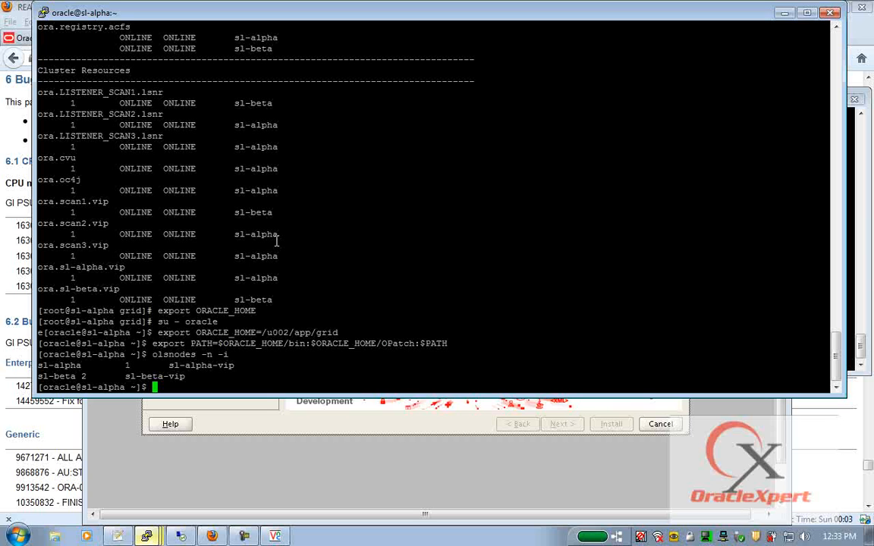
pyautogui.write('cemutlo -n')
pyautogui.press('Return')
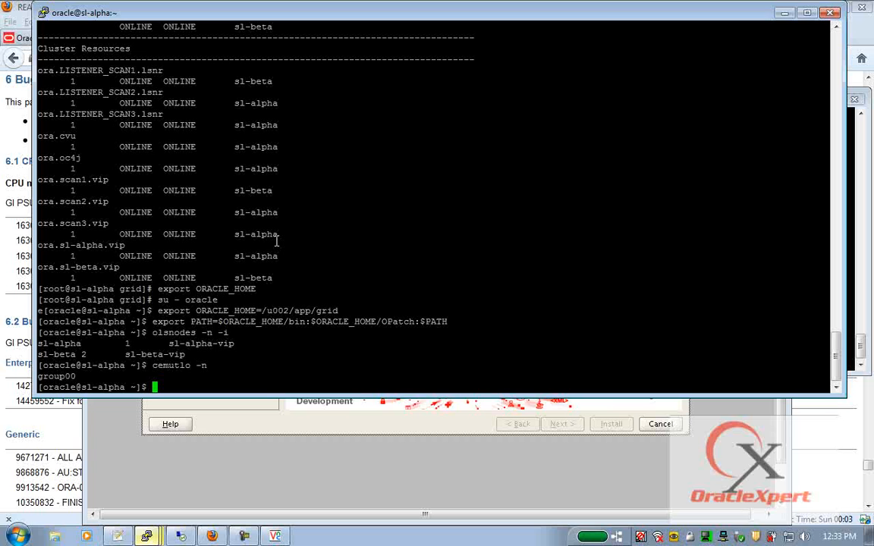
# - Query the Clusterware software and active versions (11.2.0.2.0), then start ocrcheck
pyautogui.write('crsctl query crs softw')
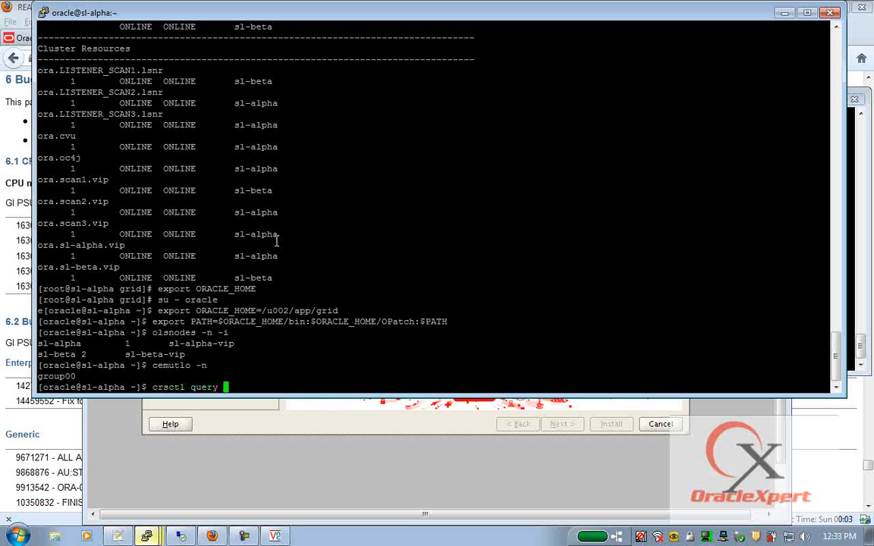
pyautogui.write('areversion')
pyautogui.press('Return')
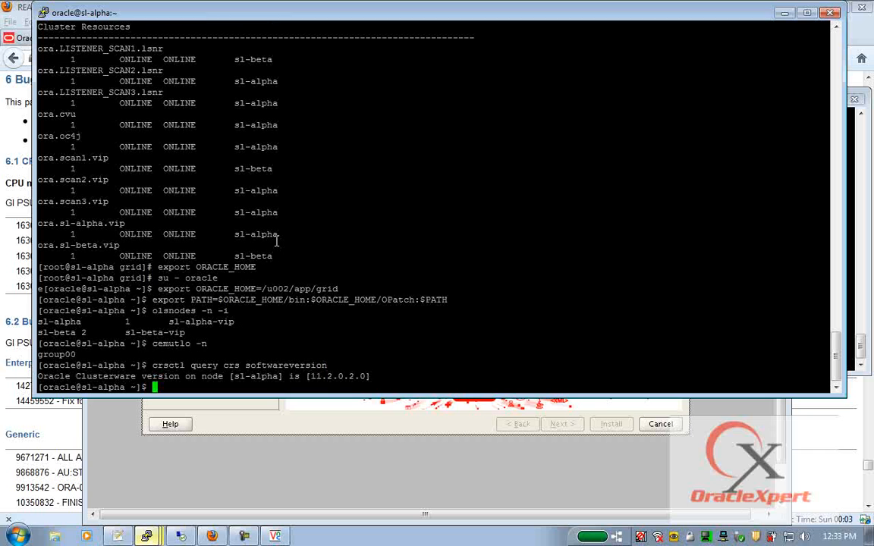
pyautogui.press('Up')
pyautogui.press('Left')
pyautogui.press('Left')
pyautogui.press('Left')
pyautogui.press('Left')
pyautogui.press('Left')
pyautogui.press('Left')
pyautogui.press('Left')
pyautogui.press('Left')
pyautogui.press('Left')
pyautogui.press('Right')
pyautogui.press('Right')
pyautogui.press('BackSpace')
pyautogui.press('BackSpace')
pyautogui.press('BackSpace')
pyautogui.press('BackSpace')
pyautogui.press('BackSpace')
pyautogui.press('BackSpace')
pyautogui.press('BackSpace')
pyautogui.press('BackSpace')
pyautogui.write('active')
pyautogui.press('Return')
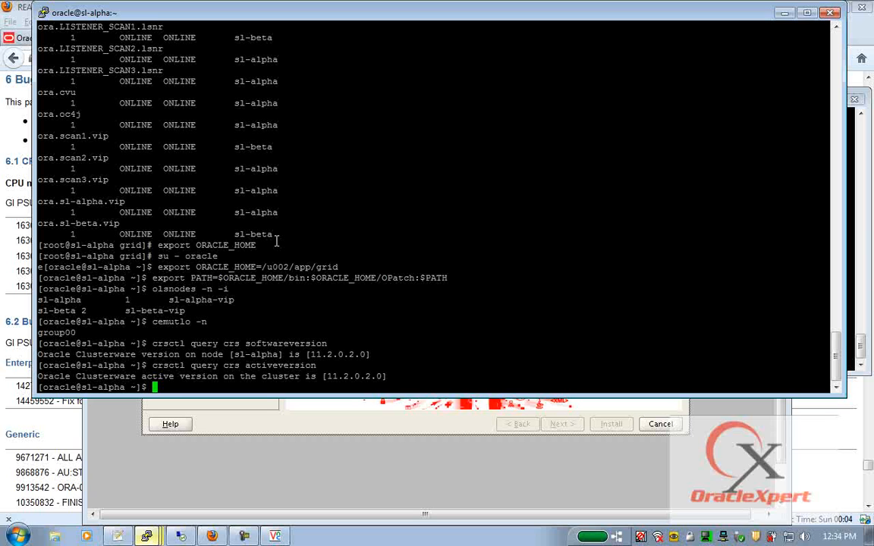
pyautogui.write('ocrcheck')
# - Run ocrcheck and crsctl query css votedisk, confirming OCR on +DATA and voting disk ASMDISK1
pyautogui.press('Return')
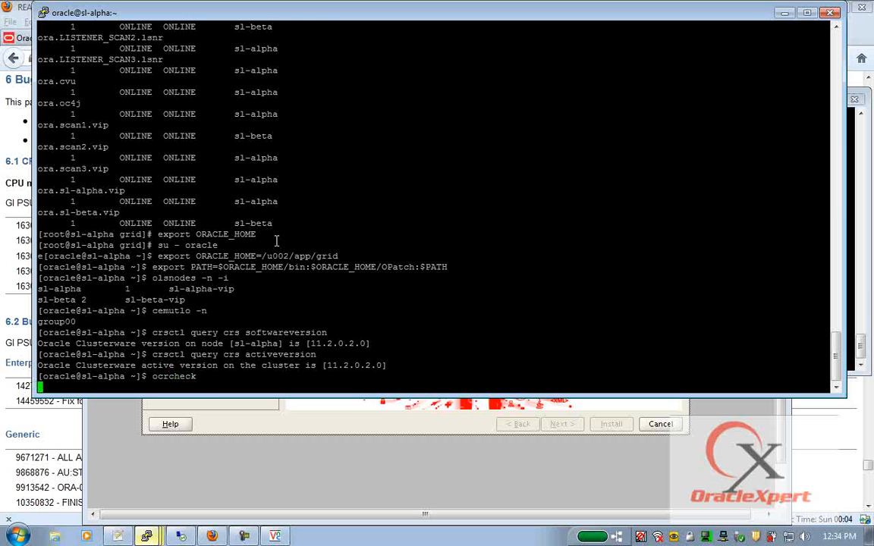
pyautogui.doubleClick(278, 223)
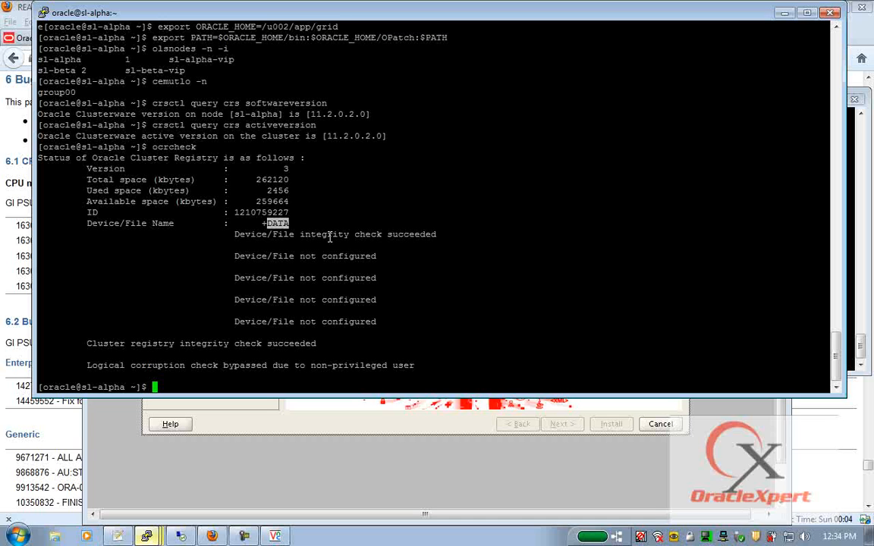
pyautogui.write('crsctl query css votedisk')
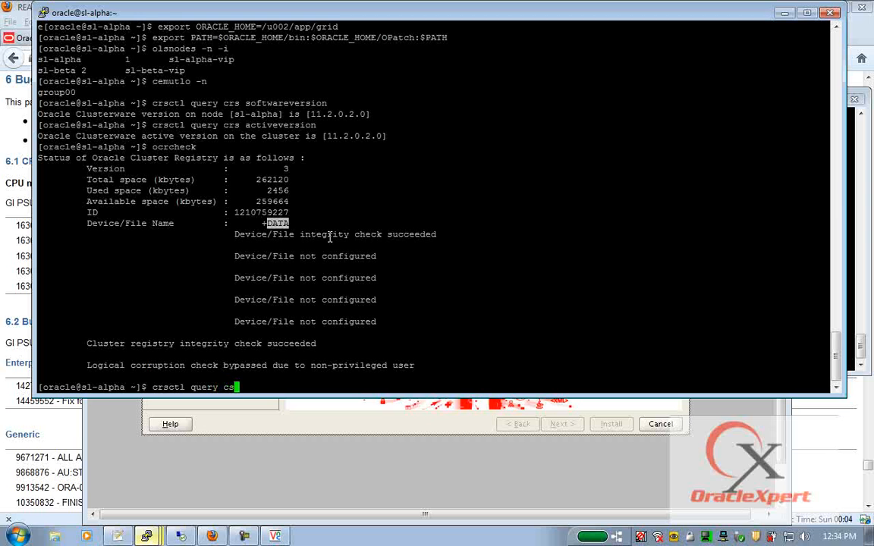
pyautogui.press('Return')
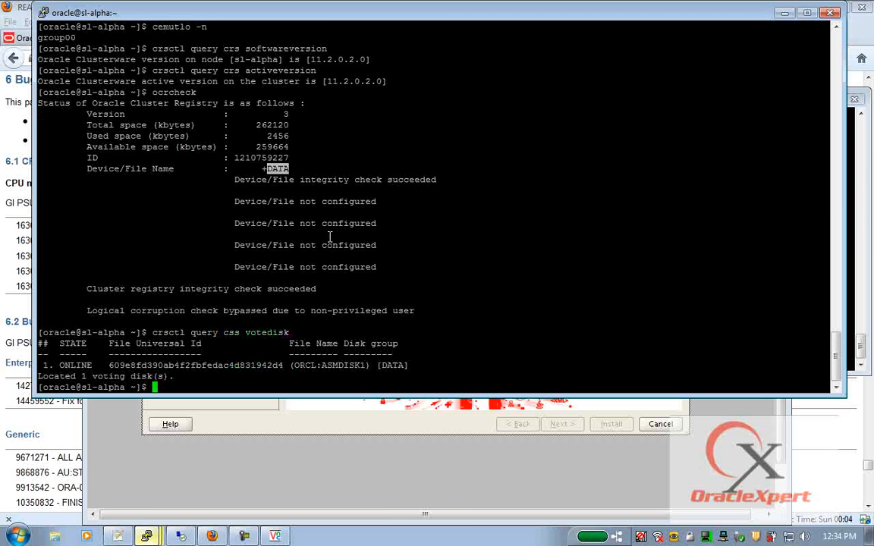
pyautogui.doubleClick(393, 366)
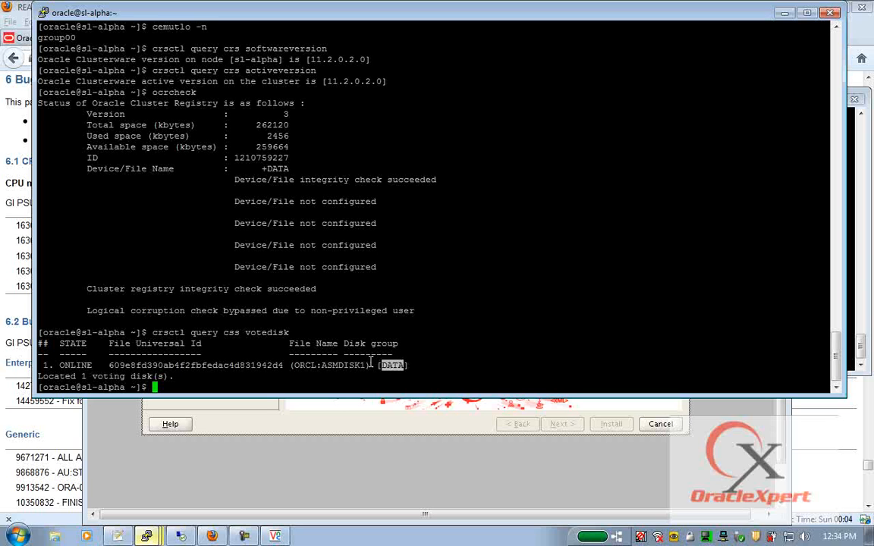
pyautogui.doubleClick(346, 366)
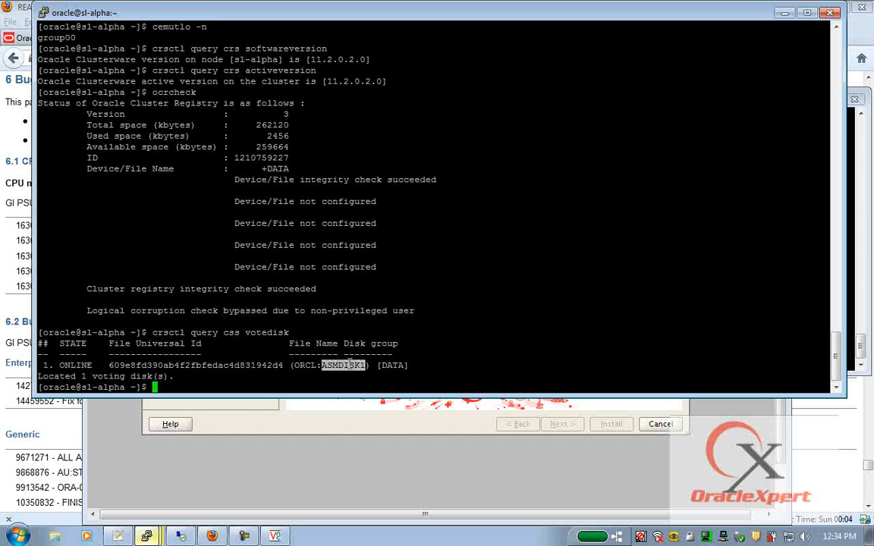
# - Confirm the ASM smon process is running and crsctl check crs reports services online
pyautogui.write('ps -ef|grep smon')
pyautogui.press('Return')
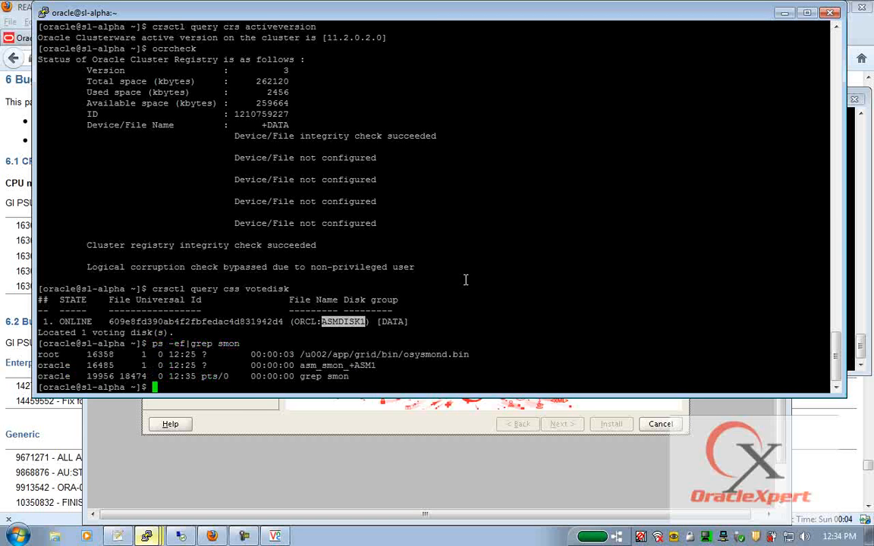
pyautogui.write('crsctl check crs')
pyautogui.press('Return')
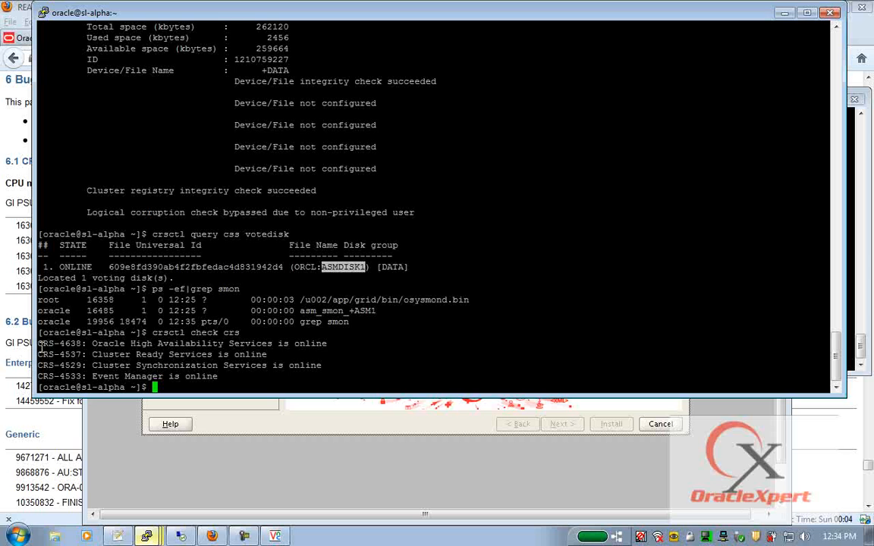
pyautogui.tripleClick(358, 345)
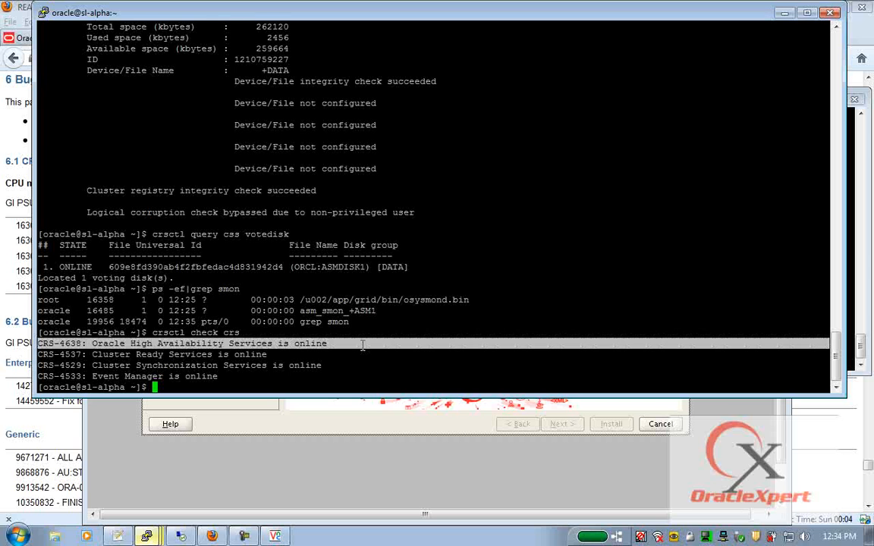
pyautogui.moveTo(362, 345); pyautogui.dragTo(363, 380)
# - Run crsctl check cluster to confirm cluster services are online across nodes
pyautogui.press('Up')
pyautogui.press('BackSpace')
pyautogui.press('BackSpace')
pyautogui.write('luste')
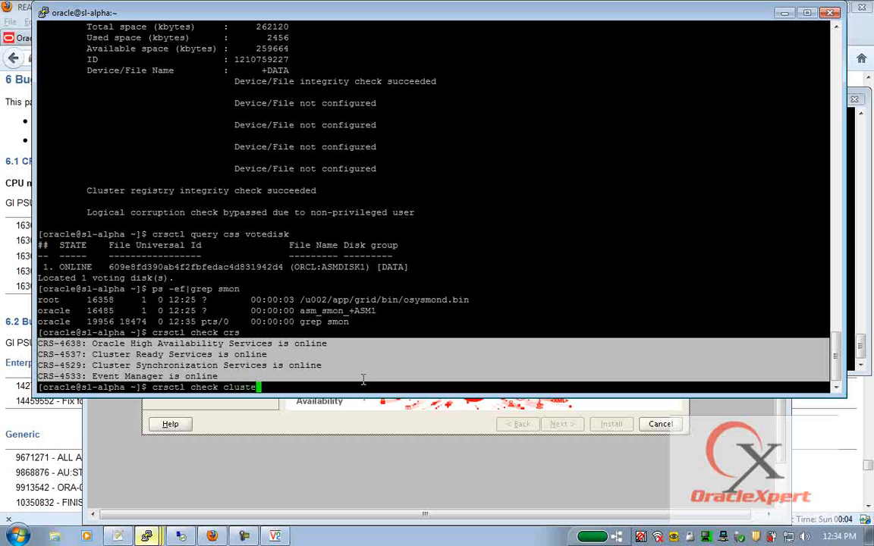
pyautogui.write('r')
pyautogui.press('Return')
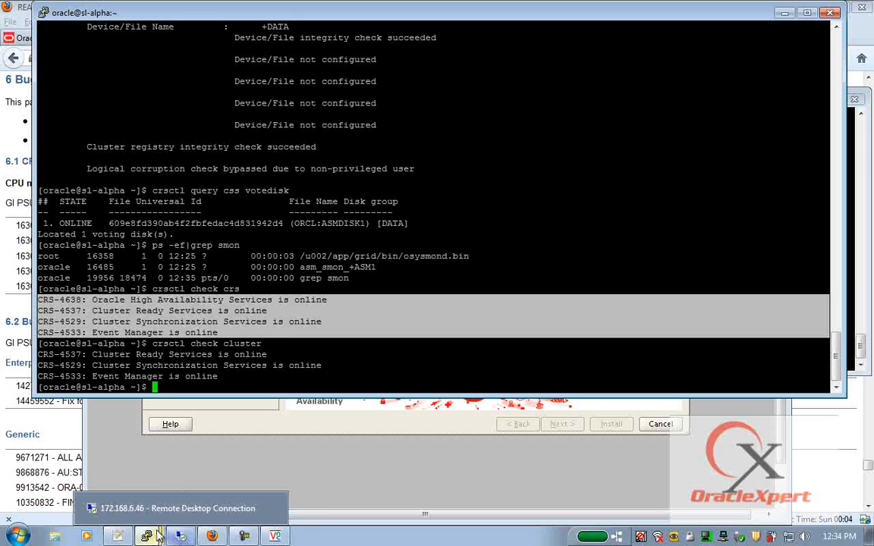
# - Dismiss the verification failure, continue past the warning, and close the finished Grid installer
pyautogui.moveTo(146, 536)
pyautogui.click(228, 477)
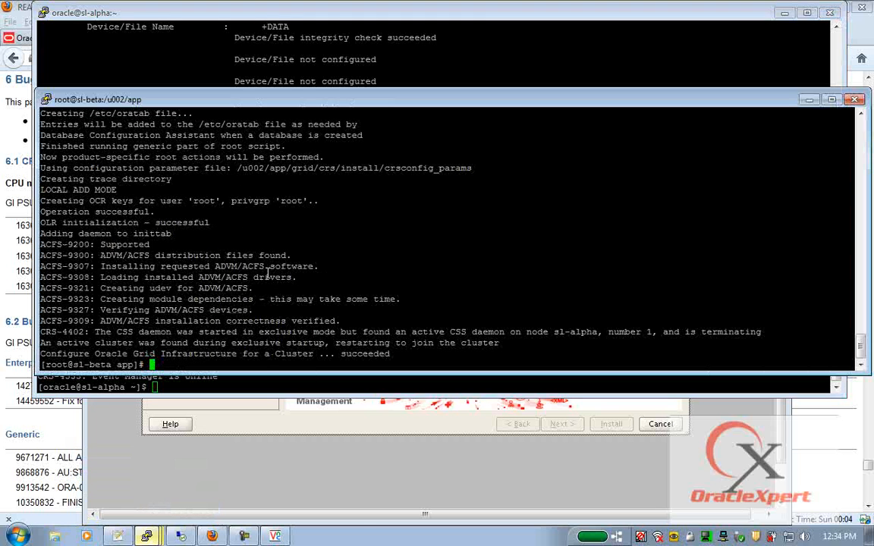
pyautogui.moveTo(274, 536)
pyautogui.click(273, 509)
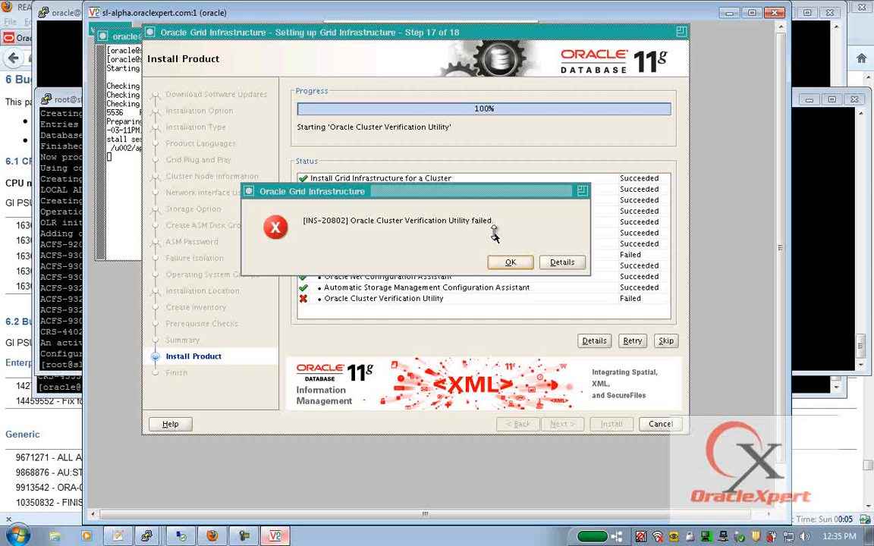
pyautogui.click(510, 261)
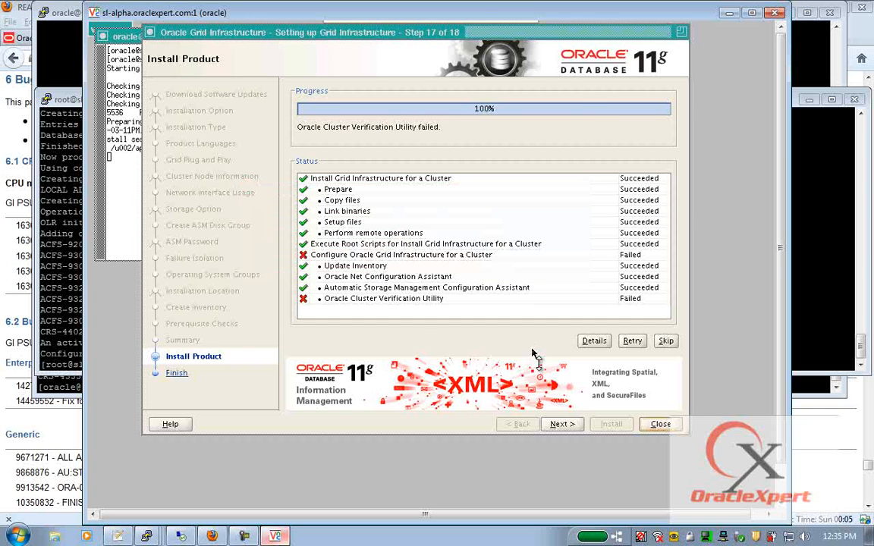
pyautogui.click(571, 426)
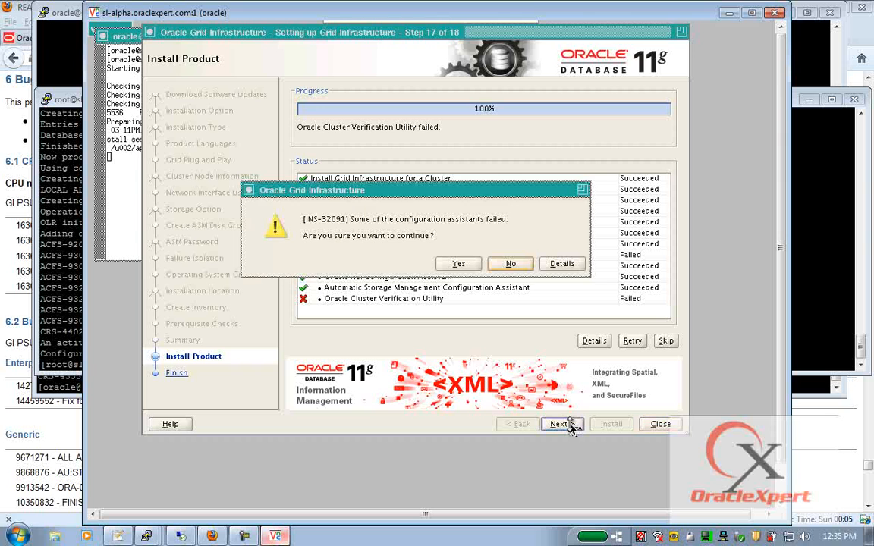
pyautogui.click(460, 264)
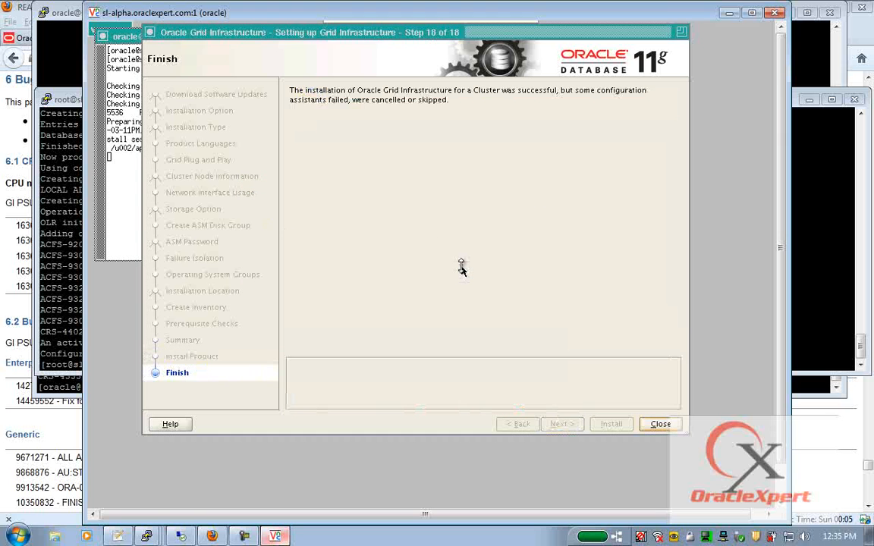
pyautogui.click(658, 425)
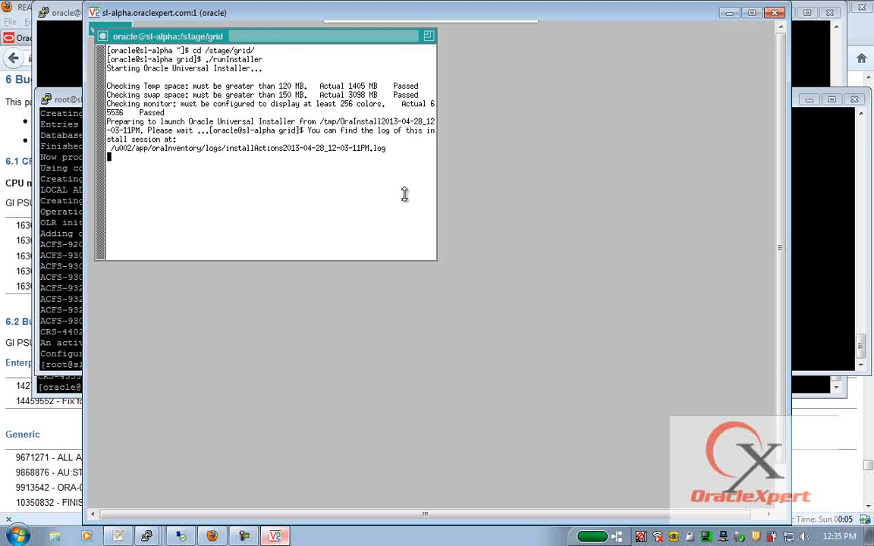
pyautogui.click(146, 536)
# - Clear and maximize the sl-alpha terminal, list d.bin grid daemons, and begin typing opatch lsinventory
pyautogui.click(152, 469)
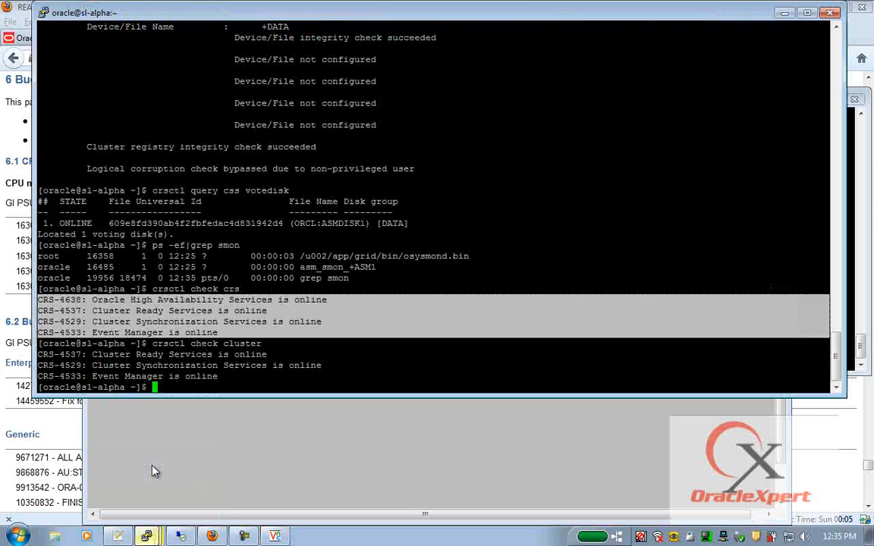
pyautogui.write('clear')
pyautogui.press('Return')
pyautogui.press('Return')
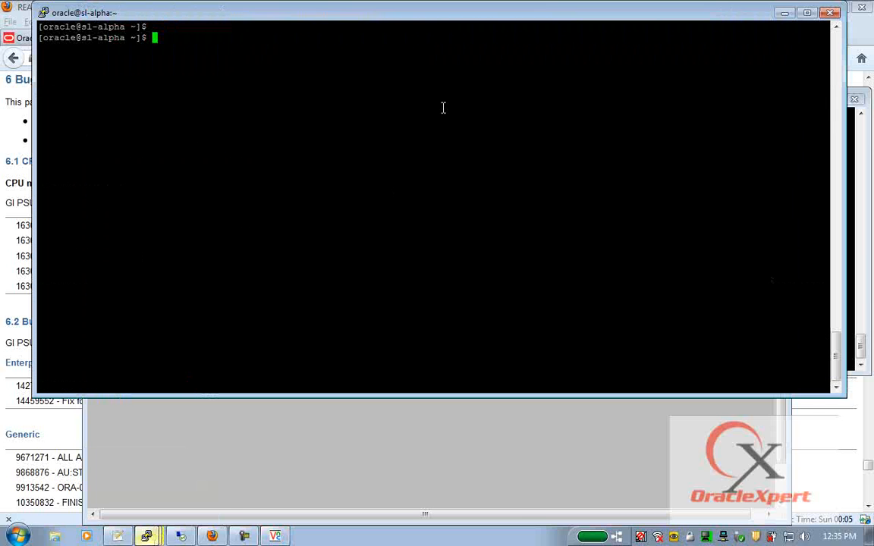
pyautogui.click(808, 13)
pyautogui.write('ps -ef|grep d.bin')
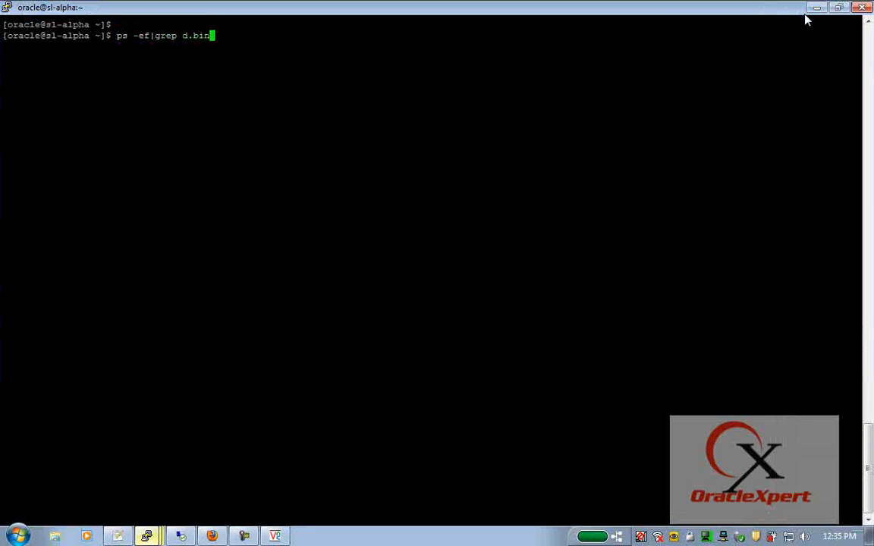
pyautogui.press('Return')
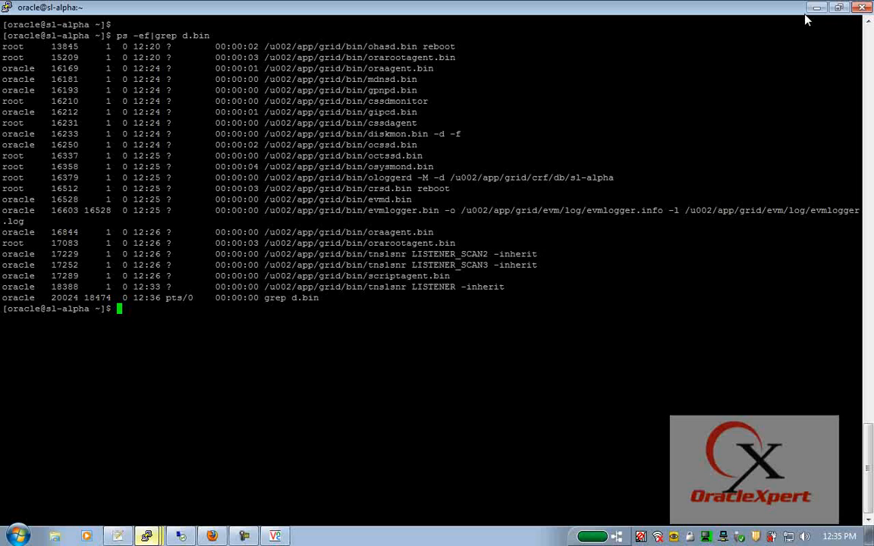
pyautogui.write('opatch ls')
pyautogui.write('inevtor')
pyautogui.press('BackSpace')
pyautogui.press('BackSpace')
pyautogui.press('BackSpace')
pyautogui.press('BackSpace')
pyautogui.press('BackSpace')
# - Run opatch lsinventory and highlight the no-interim-patches line and the sl-alpha/sl-beta node list
pyautogui.write('ventory')
pyautogui.press('Return')
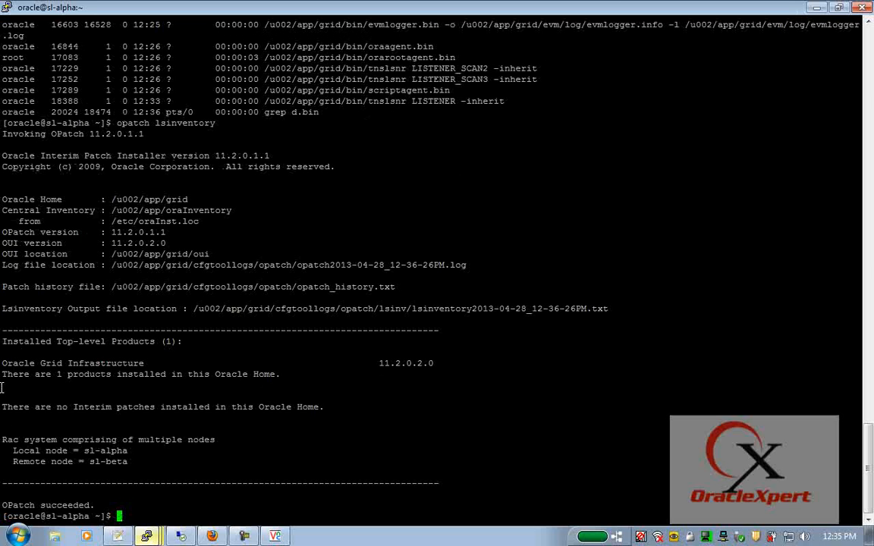
pyautogui.tripleClick(265, 400)
pyautogui.moveTo(265, 400); pyautogui.dragTo(265, 409)
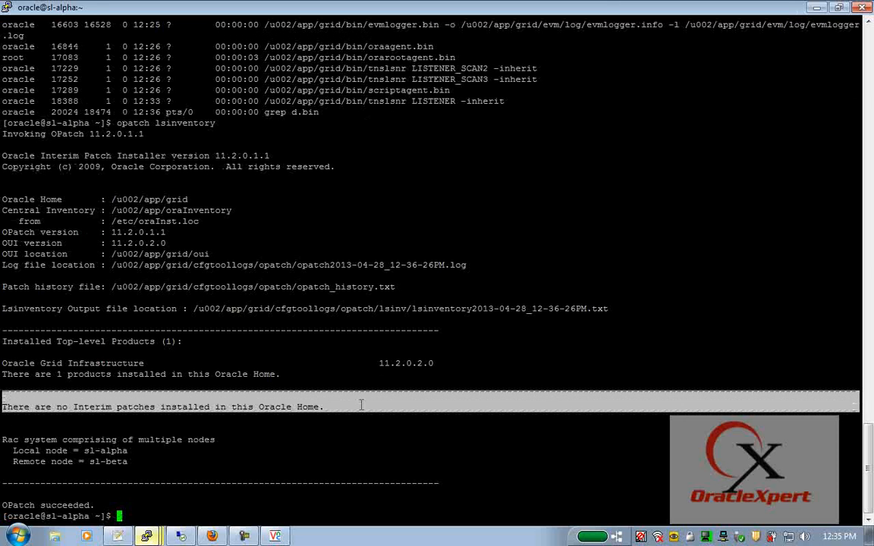
pyautogui.moveTo(3, 441); pyautogui.dragTo(162, 473)
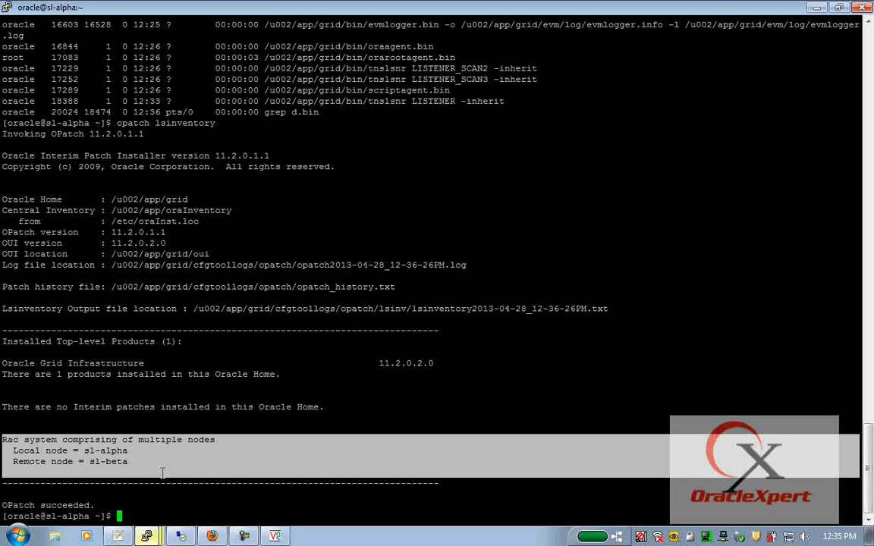
# - Clear the screen and print /etc/oraInst.loc to find the central inventory location
pyautogui.write('clear')
pyautogui.press('Return')
pyautogui.press('Return')
pyautogui.press('Return')
pyautogui.write('cat /etc/oraInst.loc')
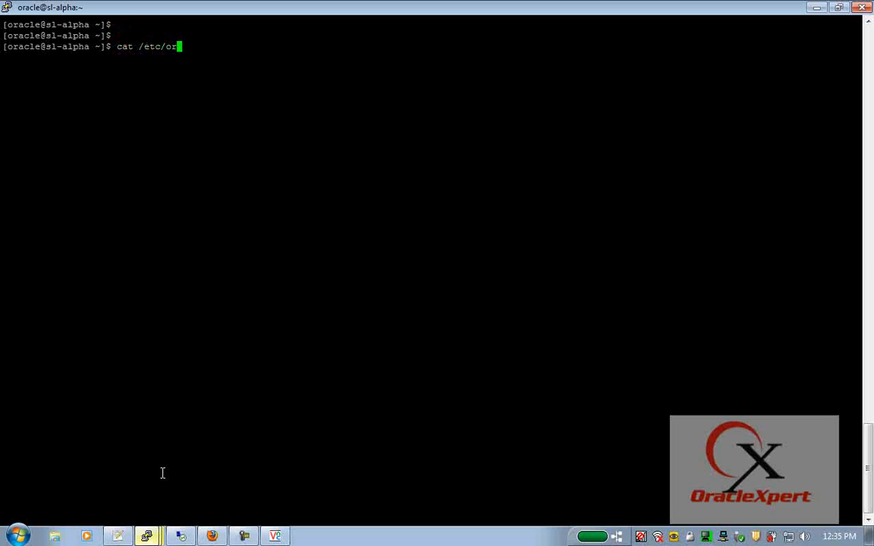
pyautogui.press('Return')
# - Change into the inventory's ContentsXML folder, print inventory.xml, and highlight the grid home entry
pyautogui.write('cd')
pyautogui.doubleClick(182, 59)
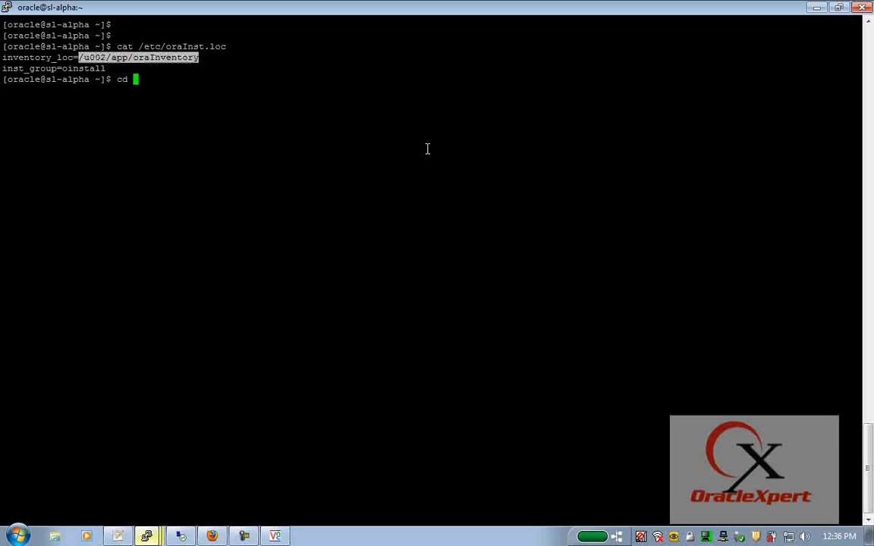
pyautogui.rightClick(427, 148)
pyautogui.write('/ContentsXML')
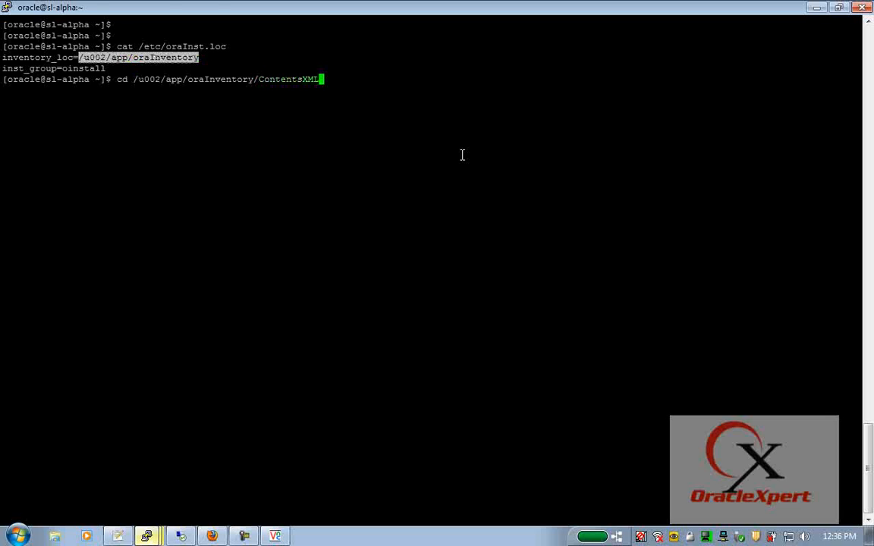
pyautogui.press('Return')
pyautogui.write('cat in')
pyautogui.press('Tab')
pyautogui.press('Return')
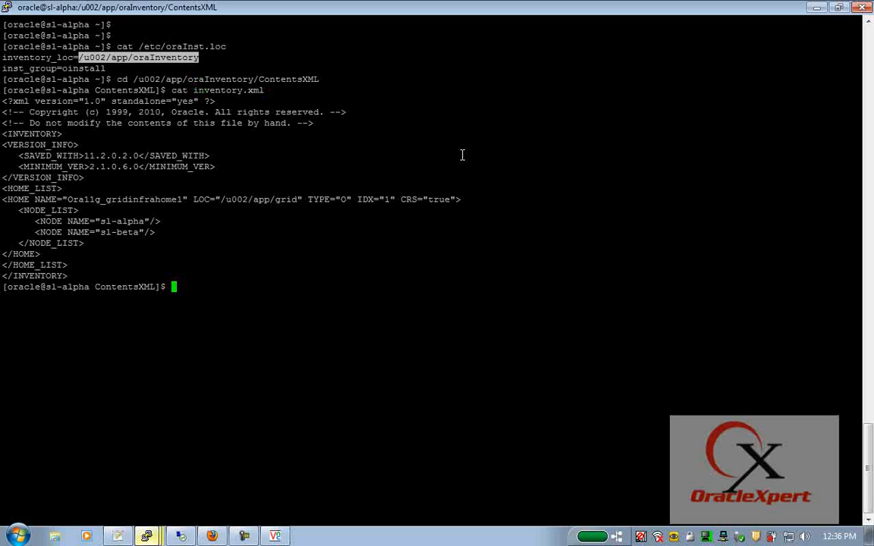
pyautogui.moveTo(3, 196); pyautogui.dragTo(140, 249)
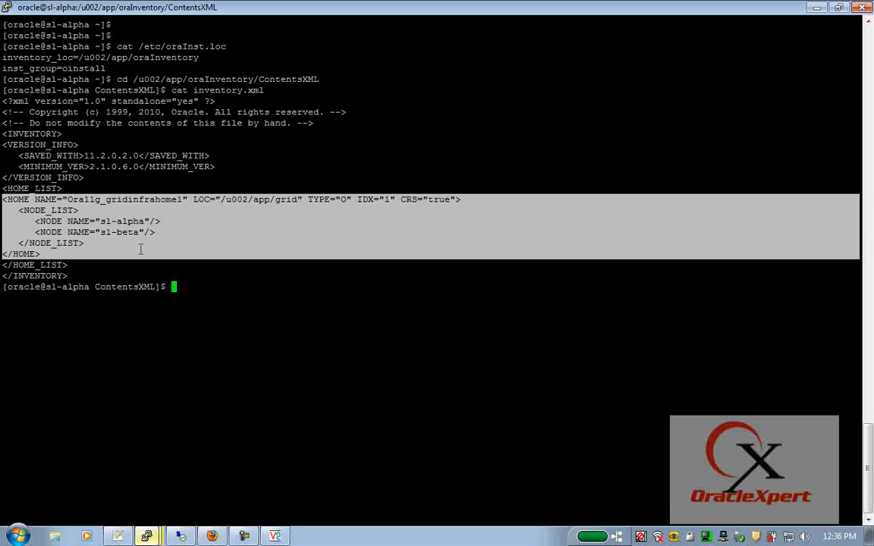
# - Change into the grid home's $ORACLE_HOME/inventory/ContentsXML folder
pyautogui.write('cd $ORACLE_HOME/ib')
pyautogui.press('BackSpace')
pyautogui.press('BackSpace')
pyautogui.write('in')
pyautogui.press('Tab')
pyautogui.write('v')
pyautogui.press('Tab')
pyautogui.press('Return')
pyautogui.write('cd ')
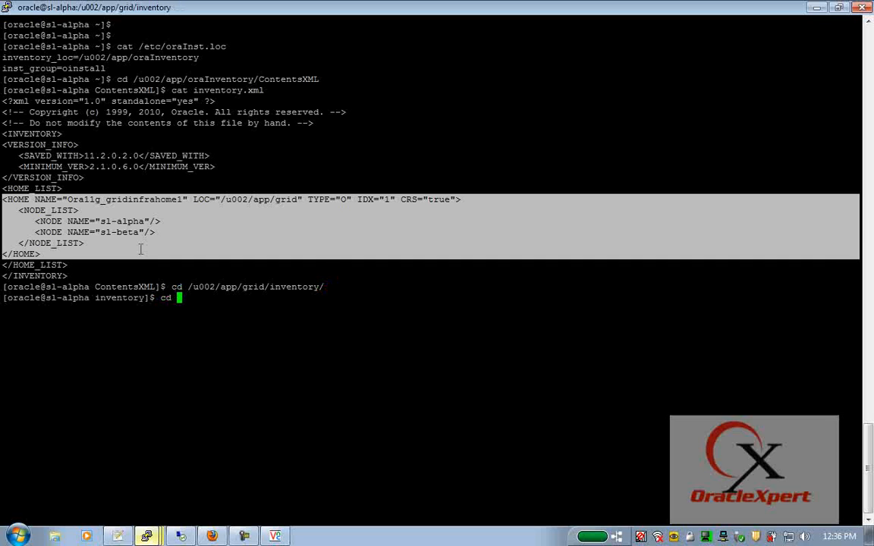
pyautogui.write('Cont')
pyautogui.press('Tab')
pyautogui.press('Return')
# - Print oraclehomeproperties.xml and highlight the sl-alpha, sl-beta node list line
pyautogui.write('cat orac')
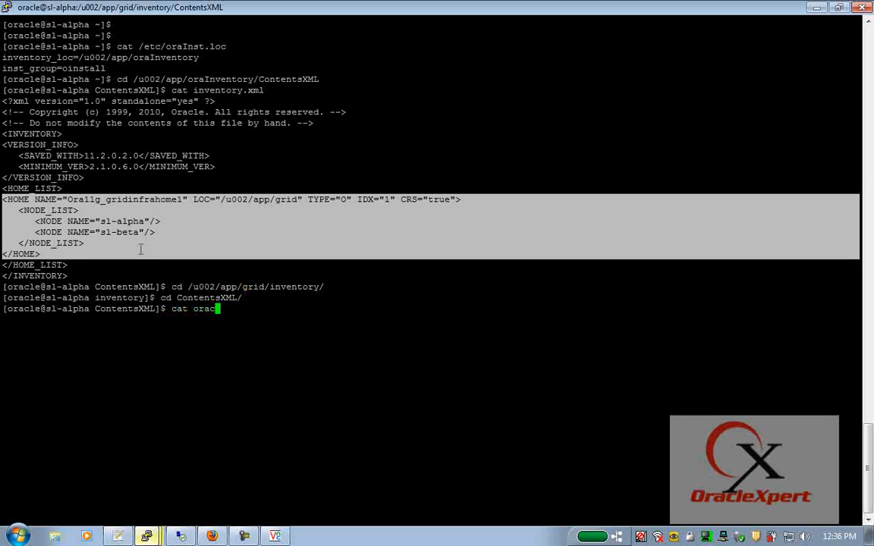
pyautogui.press('Tab')
pyautogui.press('Return')
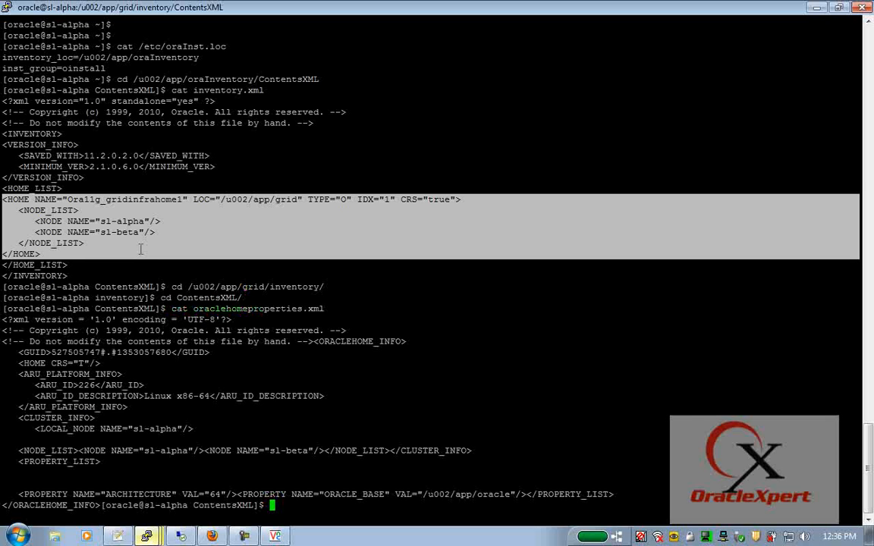
pyautogui.moveTo(2, 451); pyautogui.dragTo(222, 470)
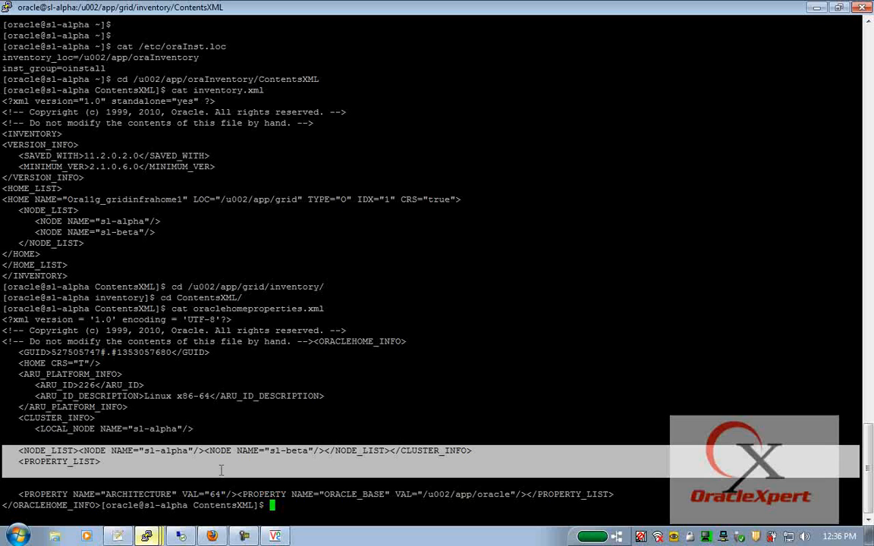
# - Clear the screen and list cluster nodes with numbers and VIPs using olsnodes -n -i
pyautogui.hotkey('ctrl', 'l')
pyautogui.press('Return')
pyautogui.press('Return')
pyautogui.press('Return')
pyautogui.press('Return')
pyautogui.write('ons')
pyautogui.press('BackSpace')
pyautogui.press('BackSpace')
pyautogui.press('BackSpace')
pyautogui.write('olsnodes -n')
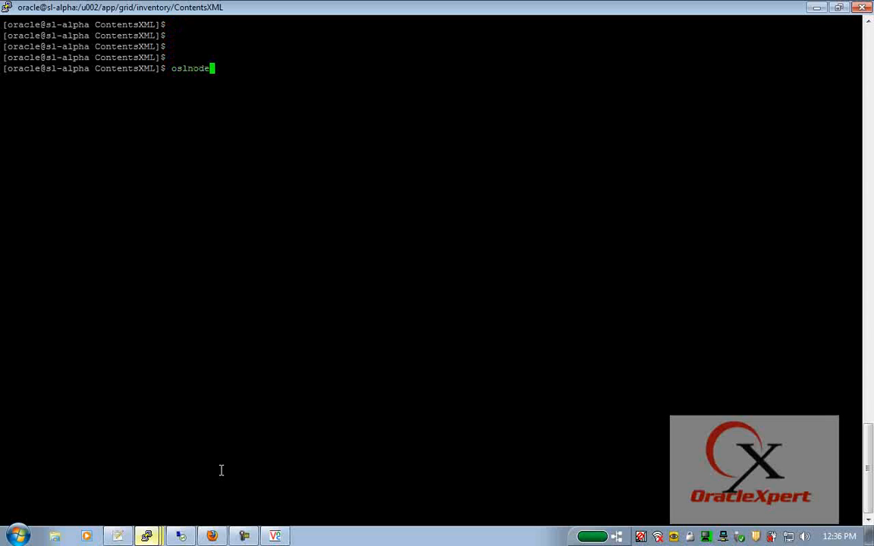
pyautogui.write(' -i')
pyautogui.press('Return')
pyautogui.write('olsnodes 0n')
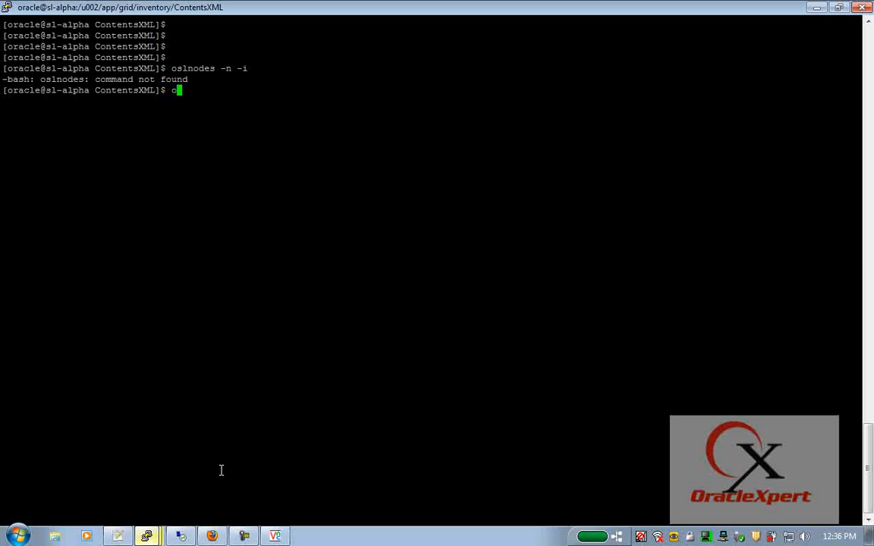
pyautogui.press('BackSpace')
pyautogui.press('BackSpace')
pyautogui.write('-n -i')
pyautogui.press('Return')
# - Run oifcfg getif and highlight eth0 as public and eth1 as cluster_interconnect
pyautogui.write('oifcfg getif')
pyautogui.press('Return')
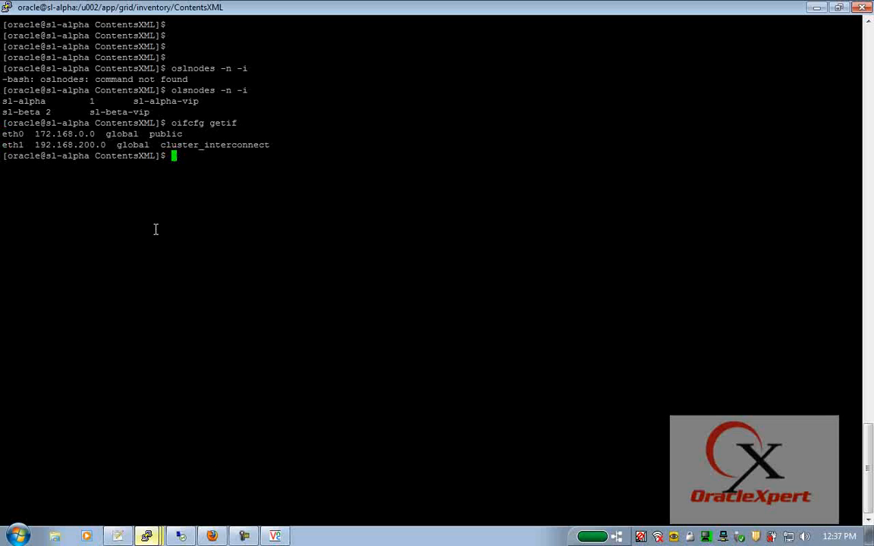
pyautogui.doubleClick(12, 135)
pyautogui.doubleClick(171, 134)
pyautogui.doubleClick(13, 145)
pyautogui.doubleClick(203, 145)
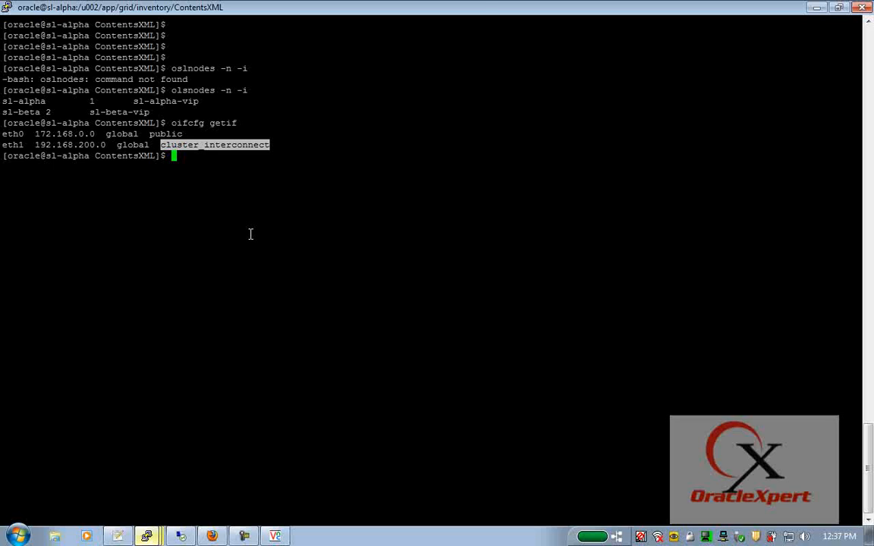
# - Close the oracle, sl-beta and root PuTTY sessions and the VNC installer window
pyautogui.click(864, 9)
pyautogui.click(451, 314)
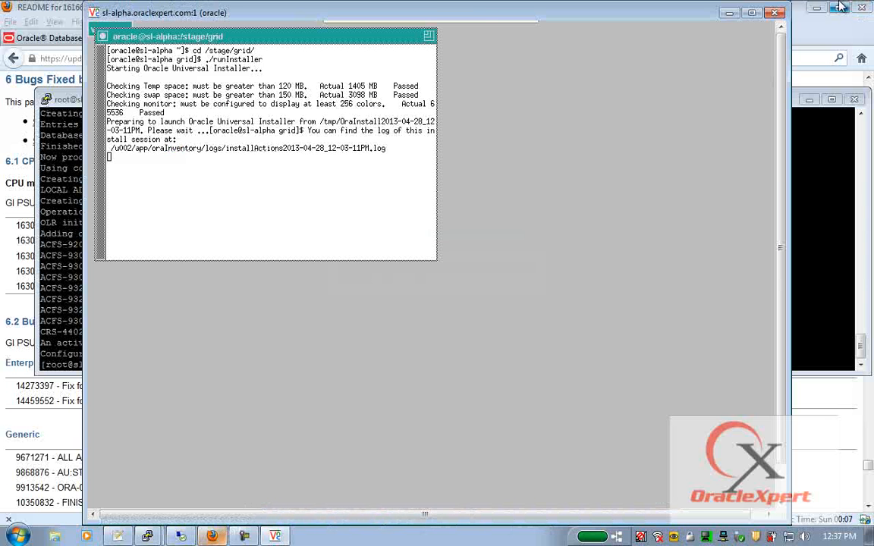
pyautogui.click(775, 13)
pyautogui.click(856, 101)
pyautogui.click(449, 315)
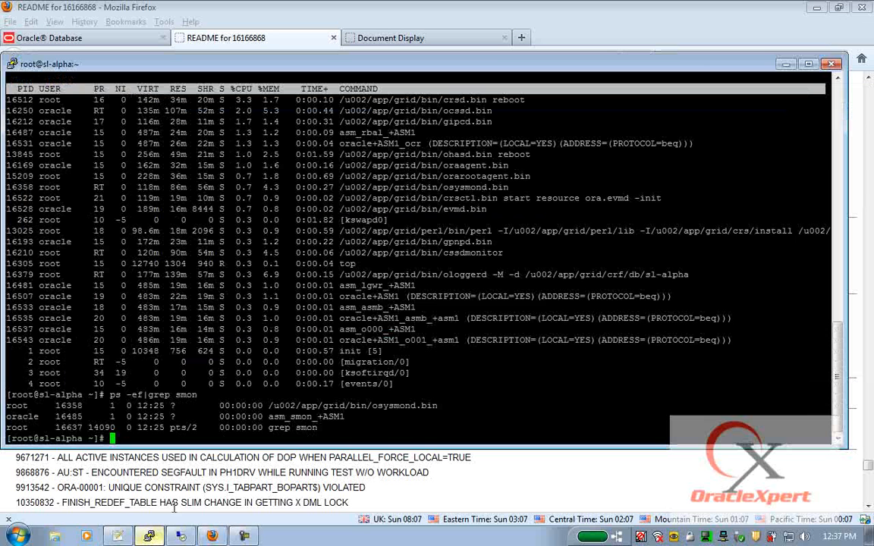
pyautogui.click(832, 64)
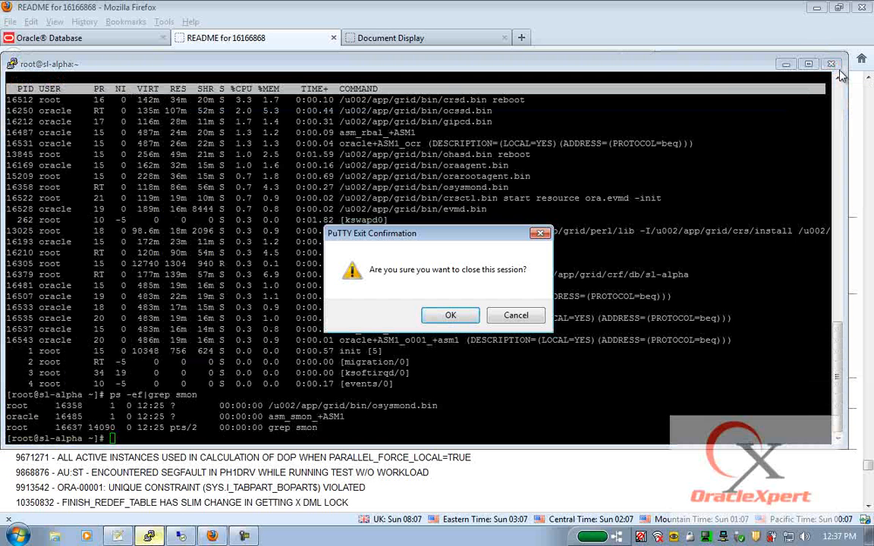
pyautogui.click(451, 318)
# - Launch the vSphere Client from the desktop and log in as Administrator with the account password
pyautogui.press('super+d')
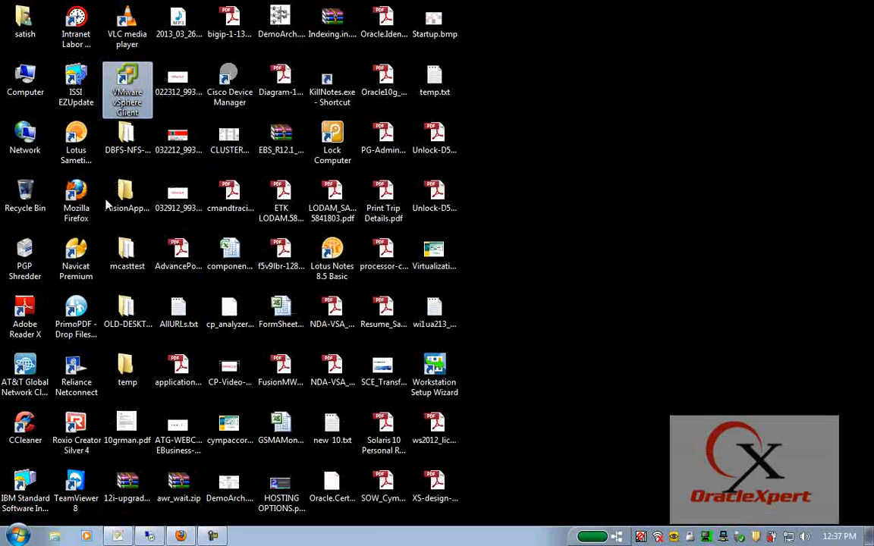
pyautogui.doubleClick(130, 88)
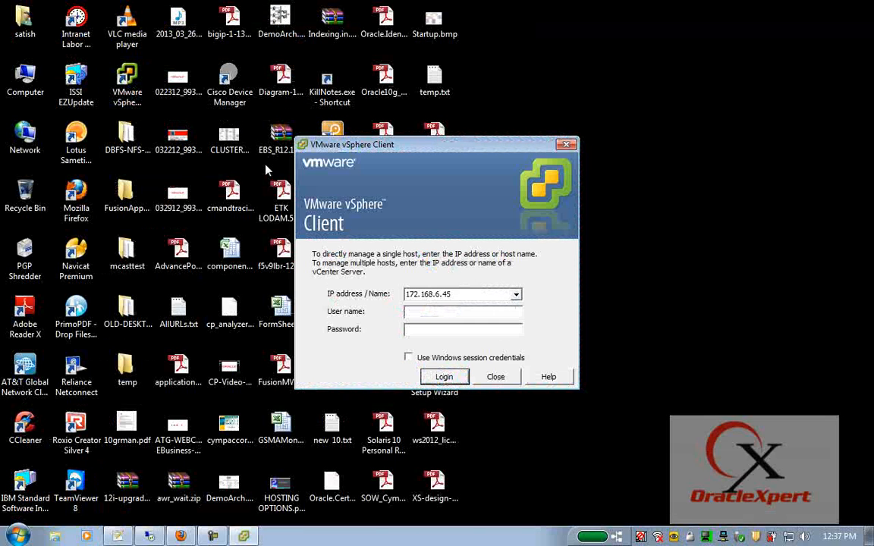
pyautogui.write('Administrator')
pyautogui.press('Tab')
pyautogui.write('********')
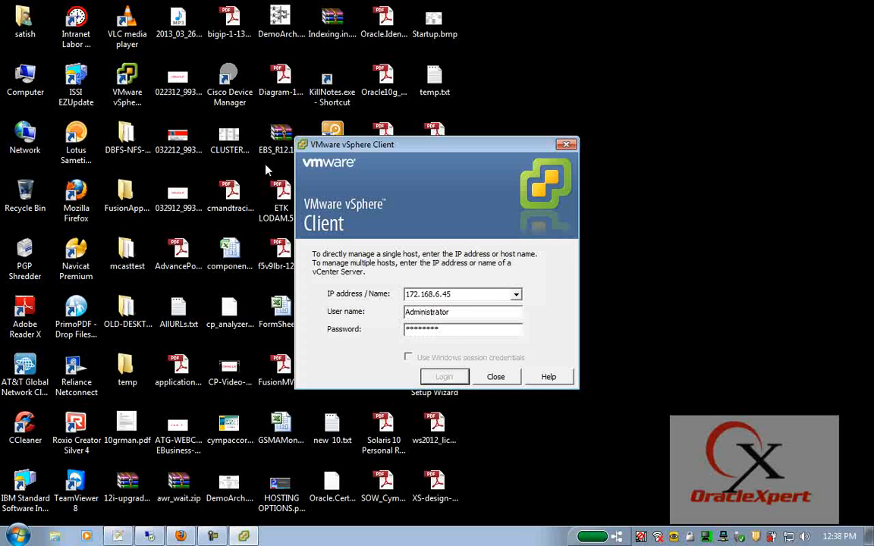
pyautogui.press('Return')
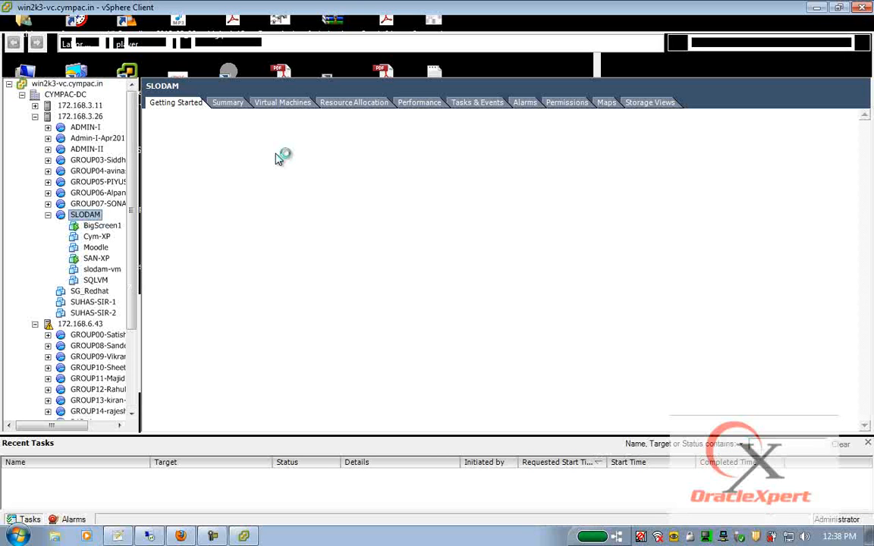
# - Open the sl-alpha VM console from the GROUP00 pool, maximize it, and shut the guest down
pyautogui.click(35, 116)
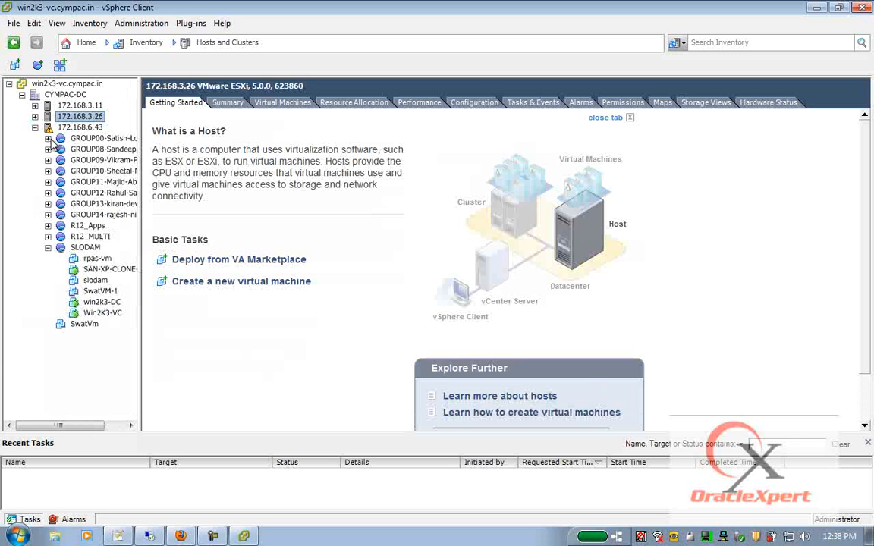
pyautogui.click(48, 138)
pyautogui.rightClick(95, 150)
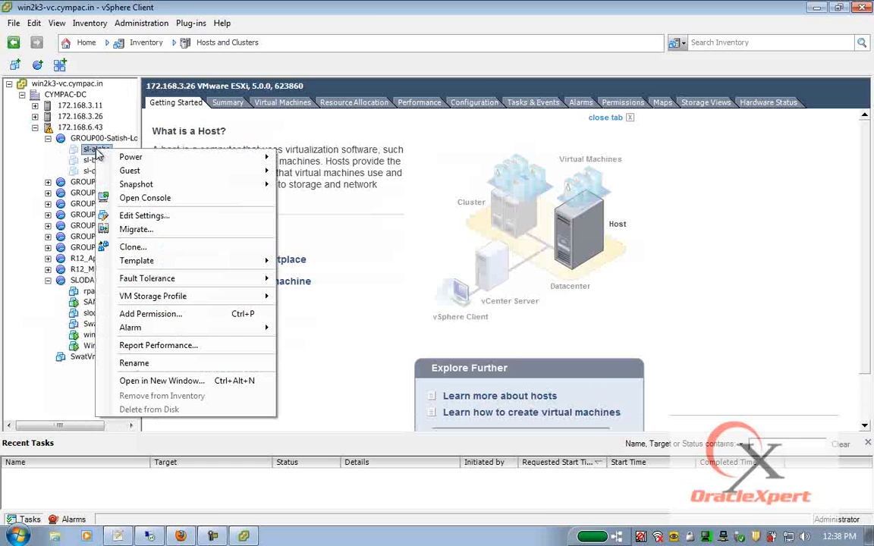
pyautogui.click(168, 197)
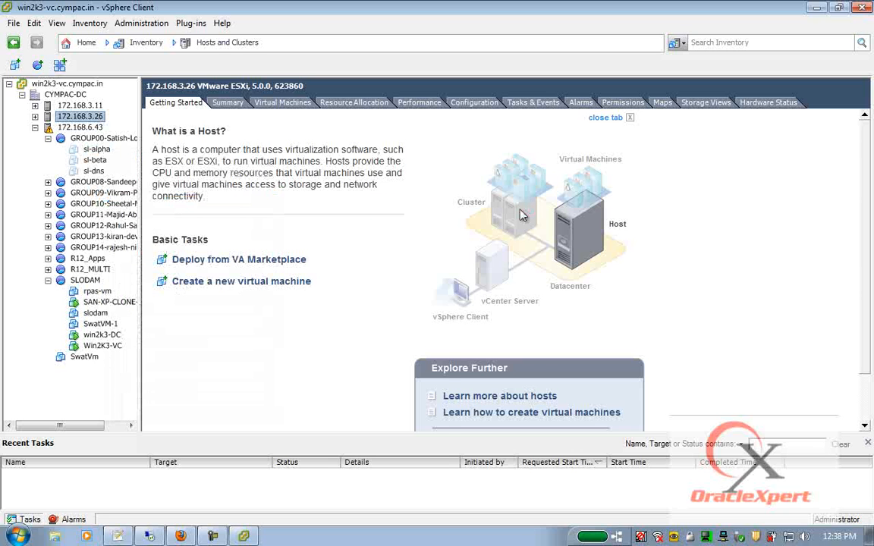
pyautogui.moveTo(343, 123); pyautogui.dragTo(548, 80)
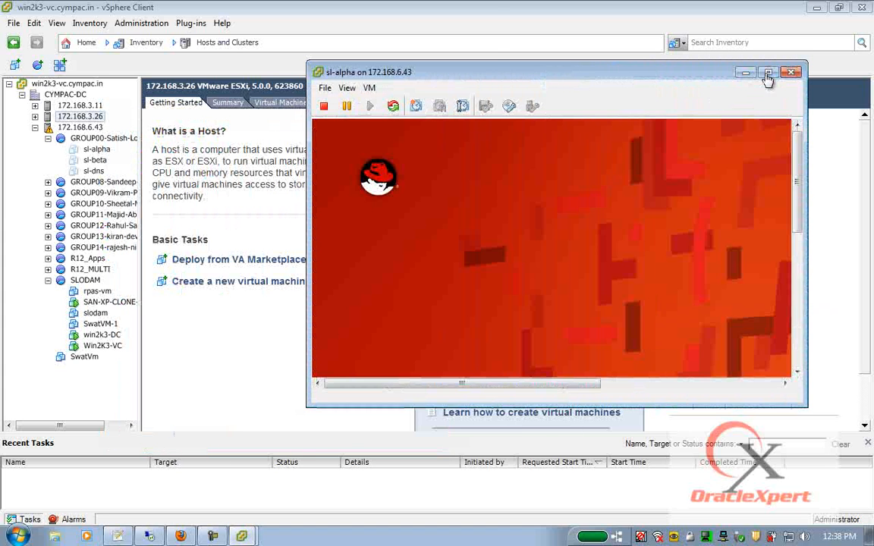
pyautogui.click(768, 72)
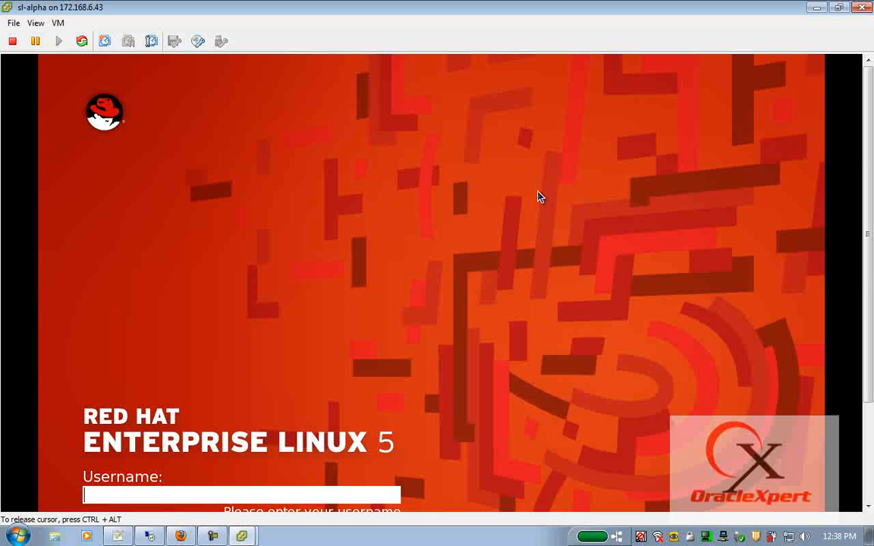
pyautogui.hotkey('alt', 'd')
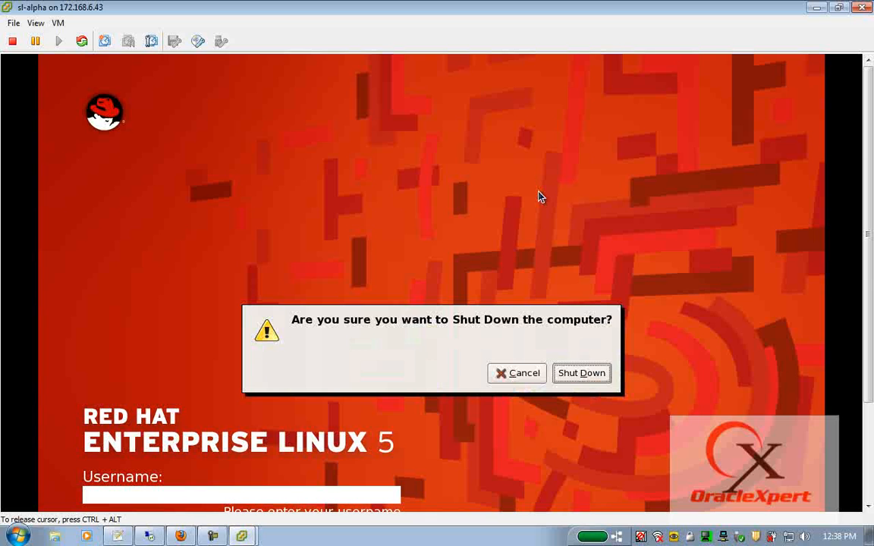
pyautogui.press('Return')
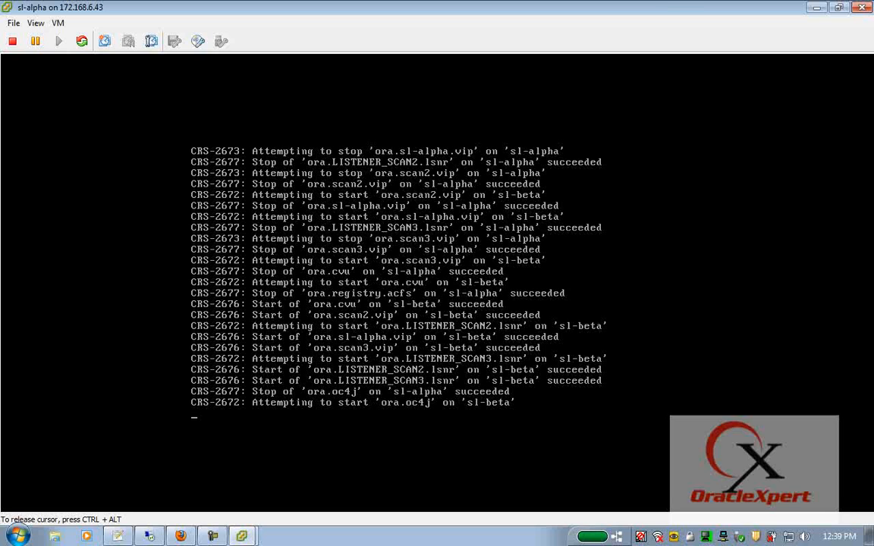
# - Open a maximized PuTTY root session to sl-beta at 172.168.200.4
pyautogui.hotkey('ctrl', 'alt')
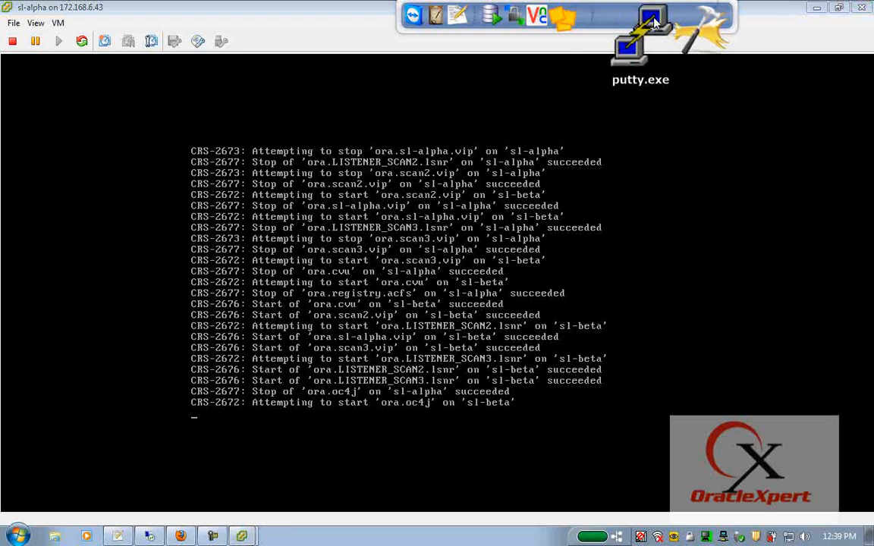
pyautogui.click(643, 23)
pyautogui.write('172.168.200.4')
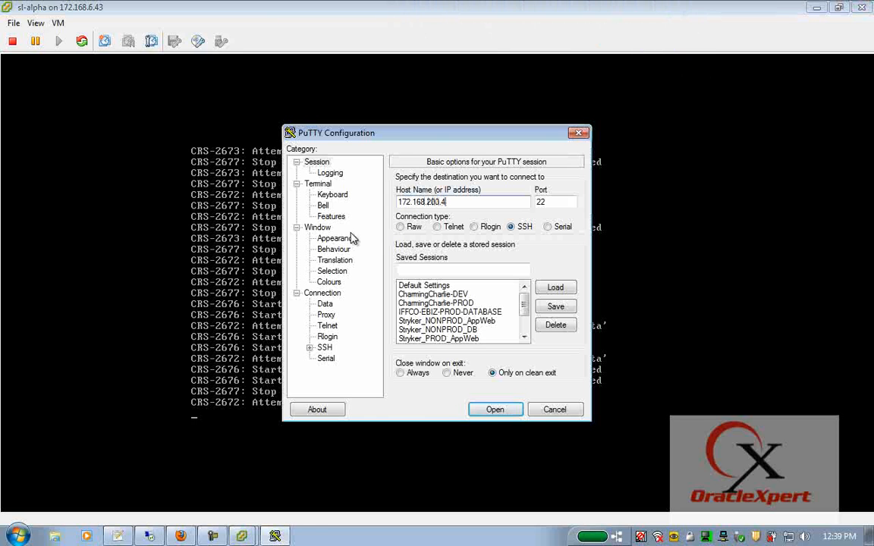
pyautogui.press('Return')
pyautogui.write('root')
pyautogui.press('Return')
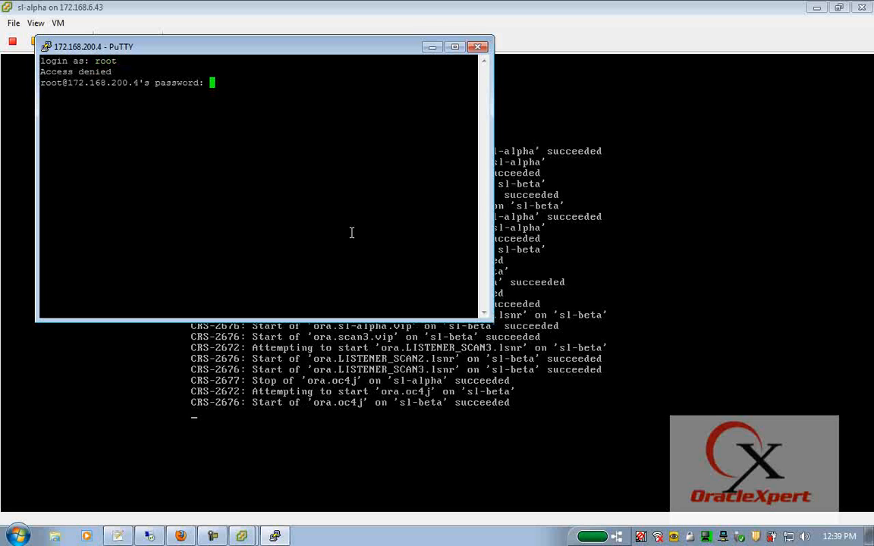
pyautogui.press('Return')
pyautogui.click(455, 46)
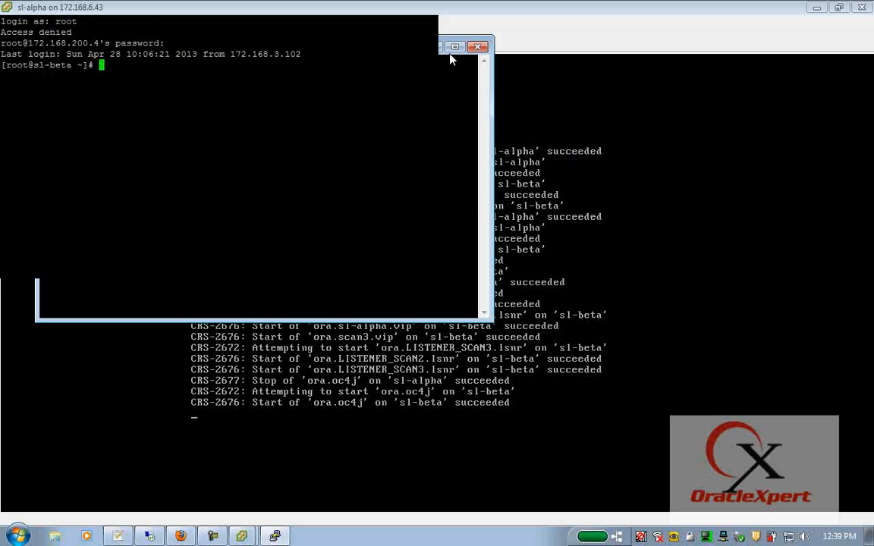
# - Run ifconfig -a and highlight eth0 alias addresses 172.168.200.20, .5, .30, .3 and .10
pyautogui.write('ifconfig -a')
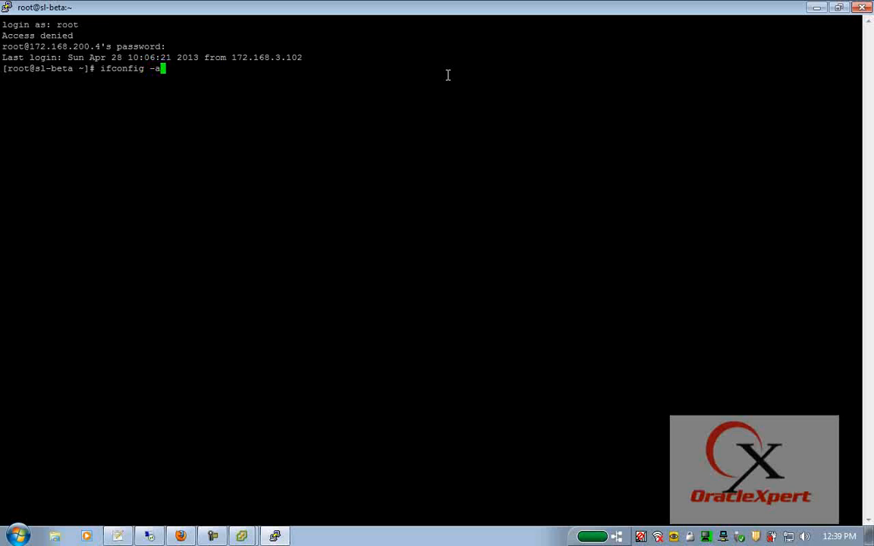
pyautogui.press('Return')
pyautogui.scroll(9, 429, 275)
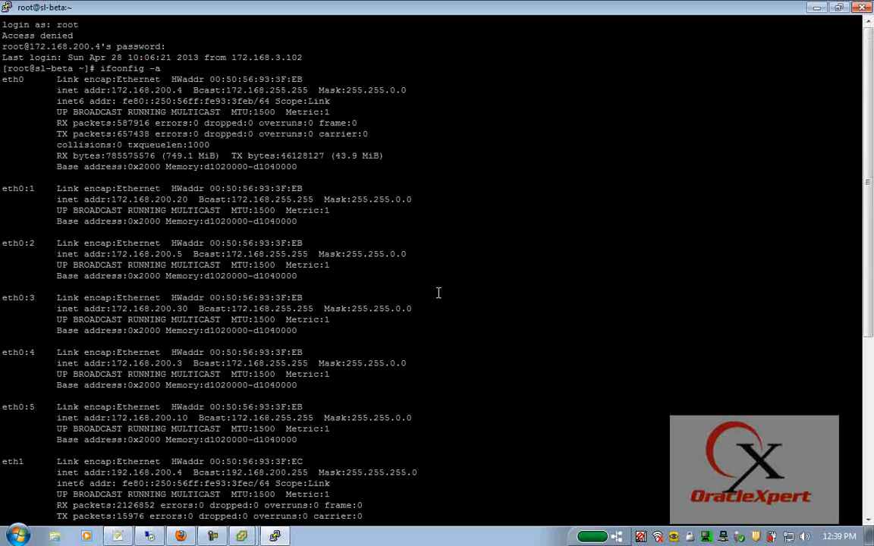
pyautogui.moveTo(3, 79); pyautogui.dragTo(425, 170)
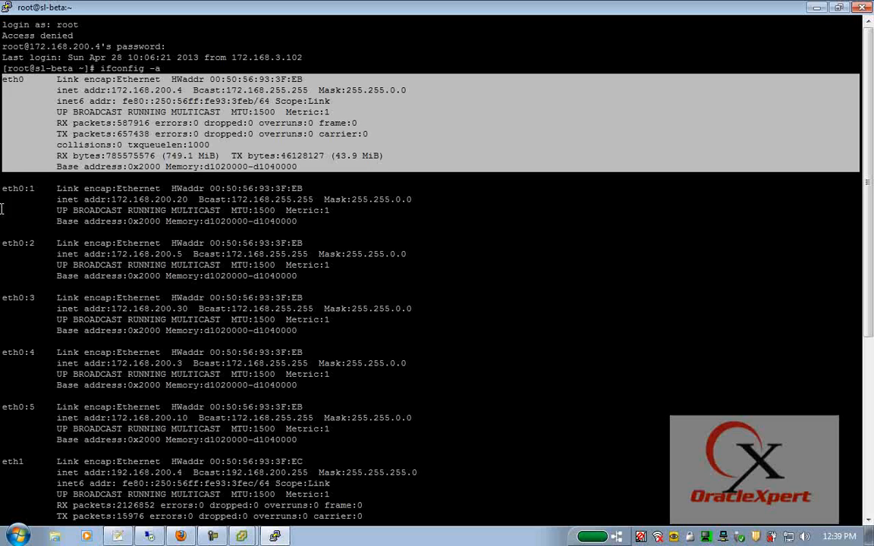
pyautogui.moveTo(3, 188); pyautogui.dragTo(364, 224)
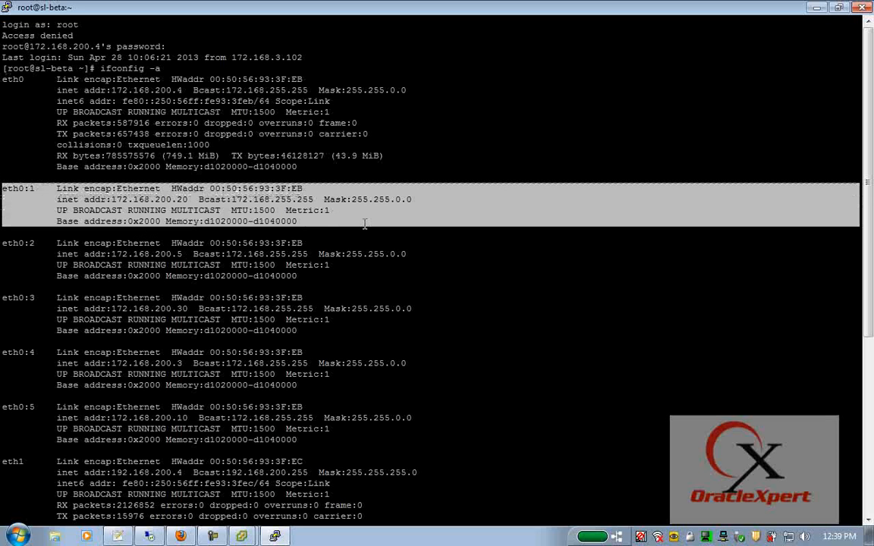
pyautogui.doubleClick(144, 199)
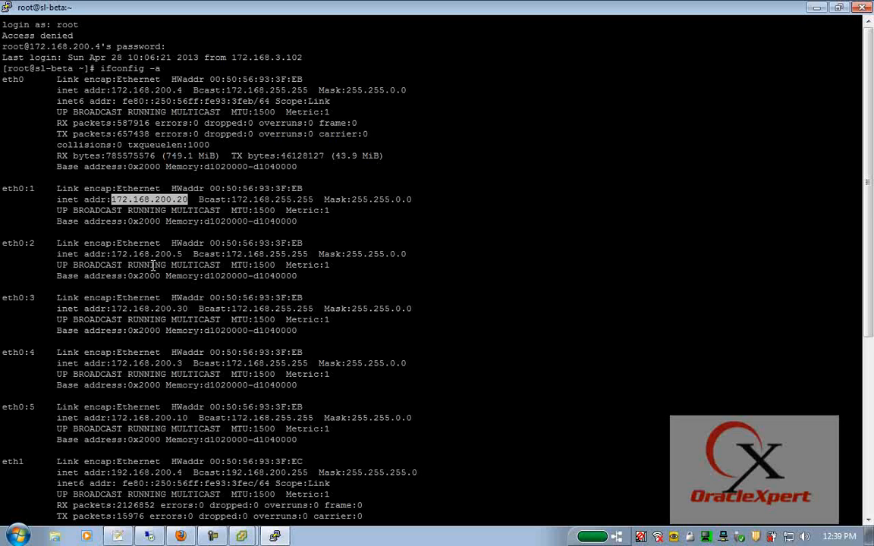
pyautogui.doubleClick(142, 254)
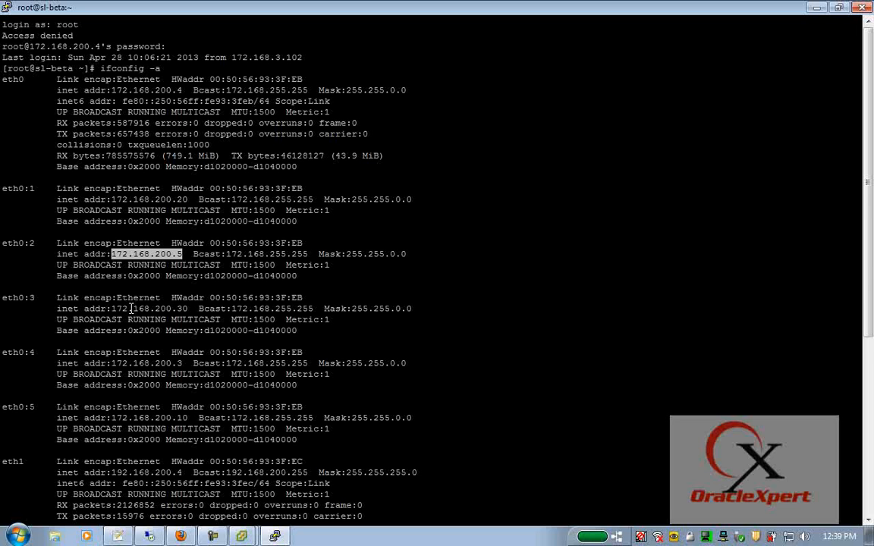
pyautogui.doubleClick(131, 309)
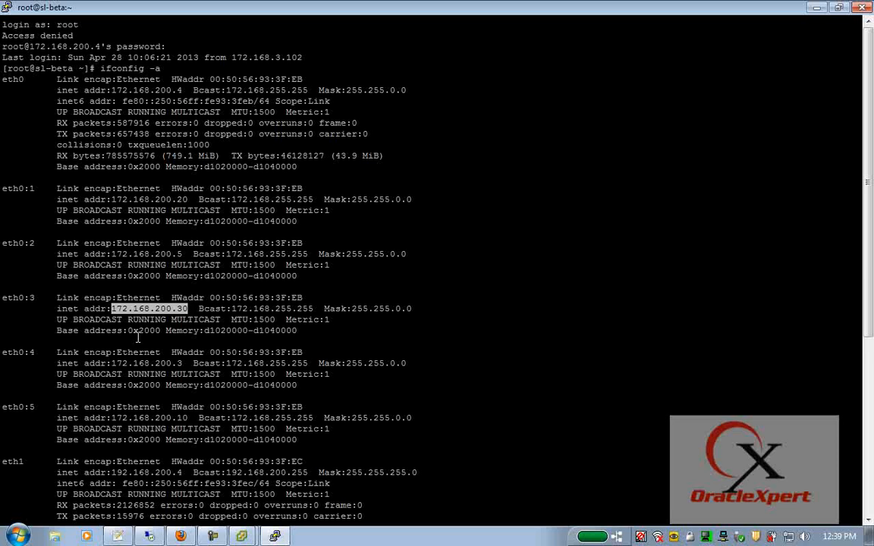
pyautogui.doubleClick(148, 364)
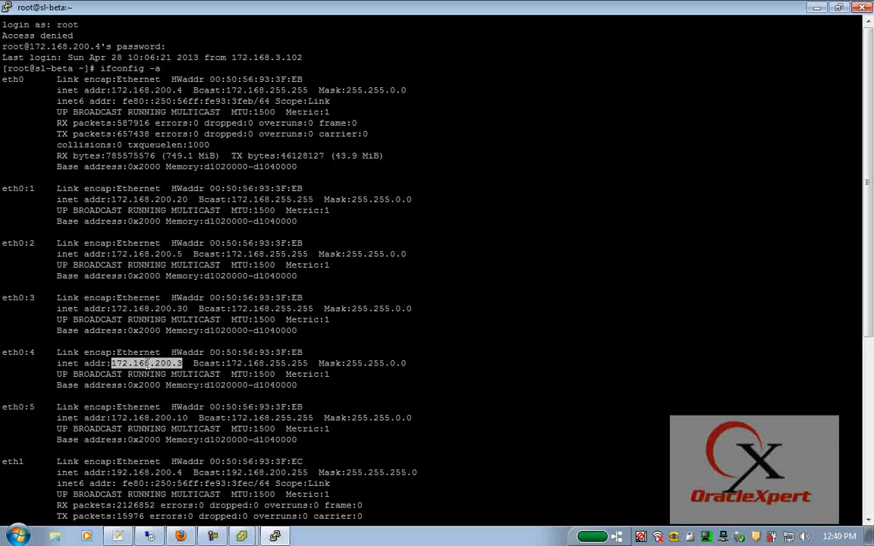
pyautogui.scroll(-8, 148, 364)
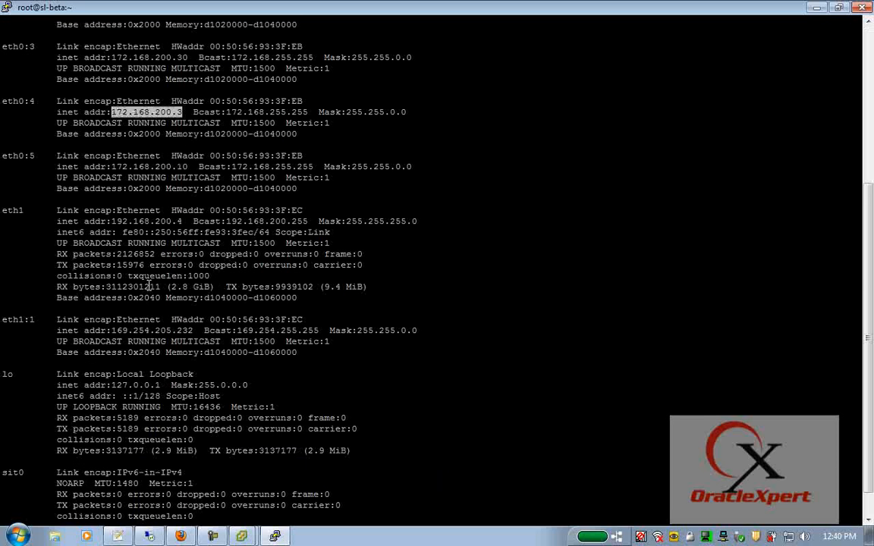
pyautogui.click(154, 164)
pyautogui.doubleClick(155, 163)
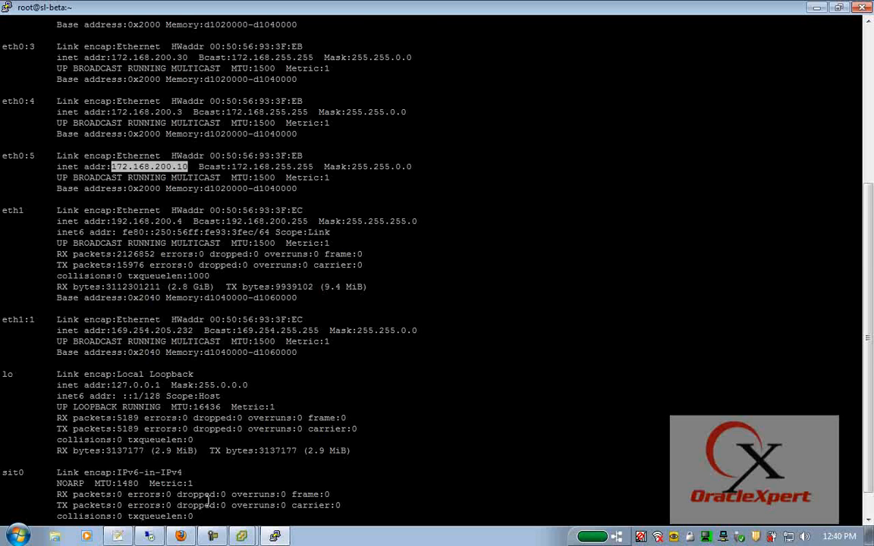
pyautogui.scroll(-1, 197, 440)
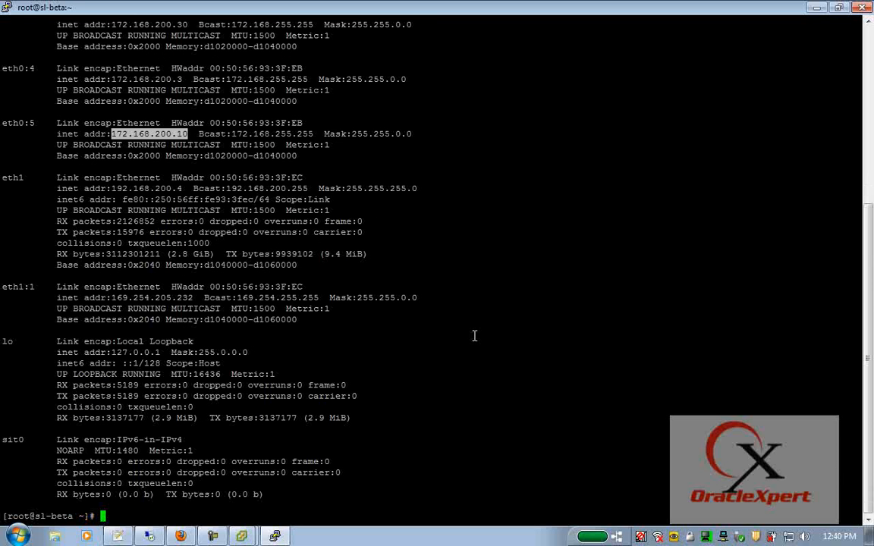
# - Run /u002/app/grid/bin/crsctl stat res -t to list the cluster resource status
pyautogui.write('ps -ef')
pyautogui.press('BackSpace')
pyautogui.press('BackSpace')
pyautogui.press('BackSpace')
pyautogui.press('BackSpace')
pyautogui.press('BackSpace')
pyautogui.press('BackSpace')
pyautogui.write('/u002/app/ri')
pyautogui.press('BackSpace')
pyautogui.press('BackSpace')
pyautogui.write('grid/biu')
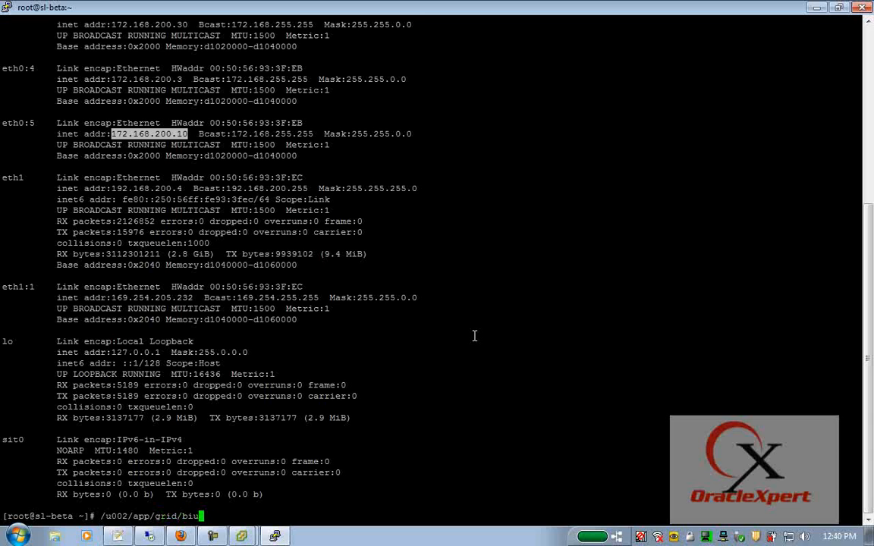
pyautogui.press('BackSpace')
pyautogui.write('n/crsctl stats')
pyautogui.press('BackSpace')
pyautogui.write('res -t')
pyautogui.press('Return')
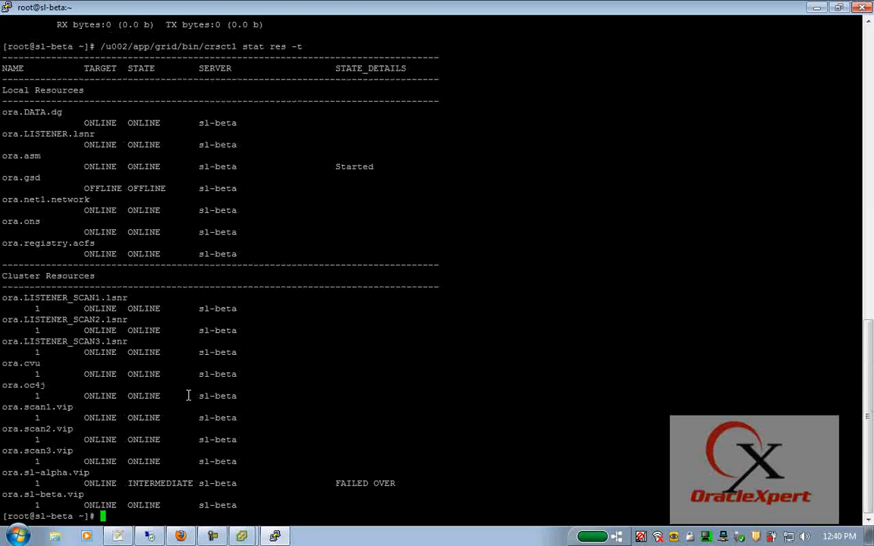
# - Highlight the three SCAN VIP rows with sl-beta as their server, then the SCAN listener rows
pyautogui.moveTo(2, 410); pyautogui.dragTo(275, 463)
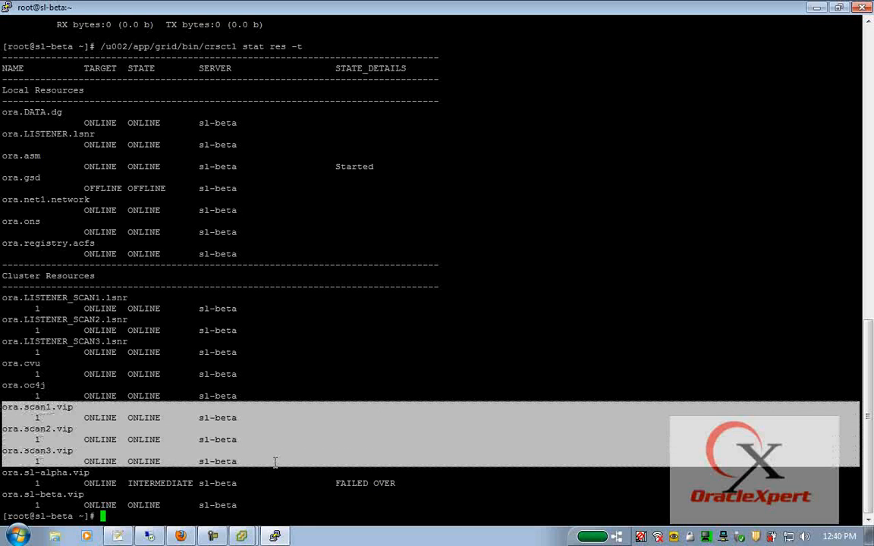
pyautogui.doubleClick(218, 417)
pyautogui.doubleClick(218, 439)
pyautogui.doubleClick(218, 461)
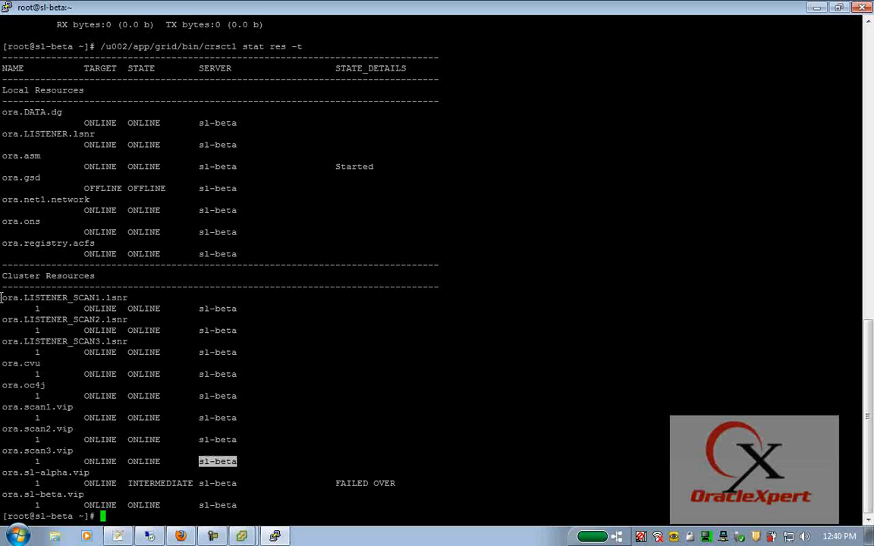
pyautogui.moveTo(2, 297); pyautogui.dragTo(247, 355)
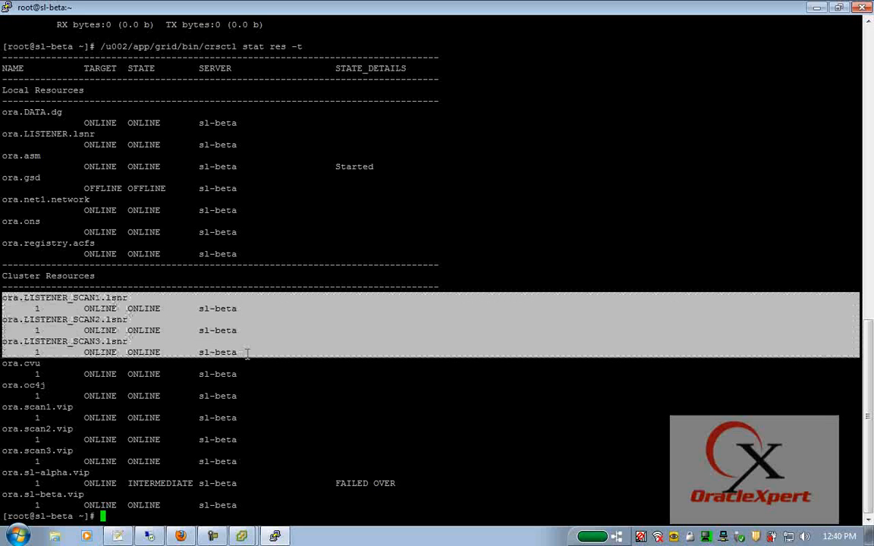
# - Run ps -ef|grep tns and highlight the LISTENER_SCAN1, SCAN2, SCAN3 and LISTENER tnslsnr processes
pyautogui.write('ps')
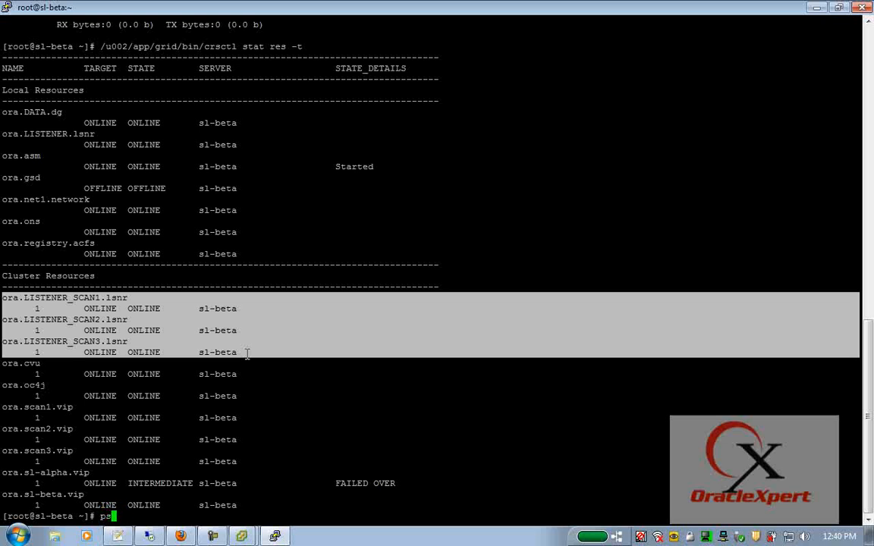
pyautogui.write(' -ef|grep tns')
pyautogui.press('Return')
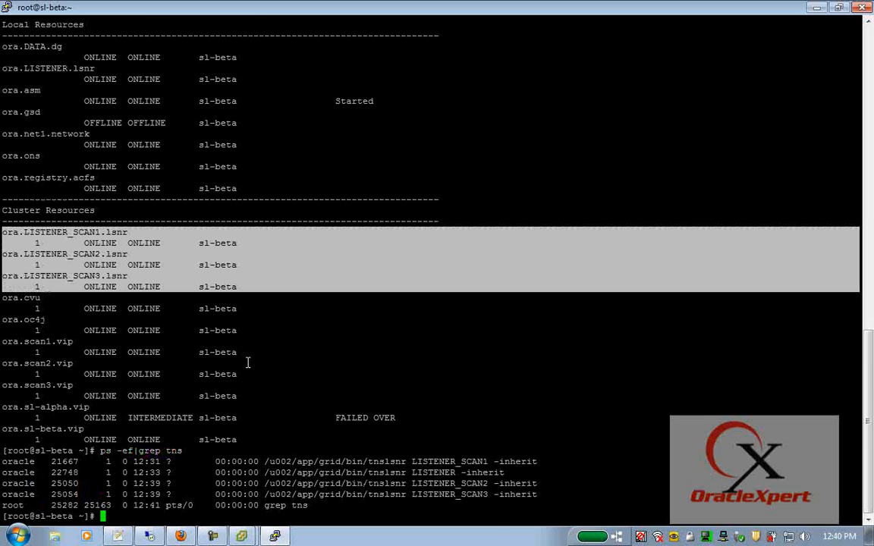
pyautogui.doubleClick(450, 461)
pyautogui.doubleClick(476, 483)
pyautogui.doubleClick(476, 494)
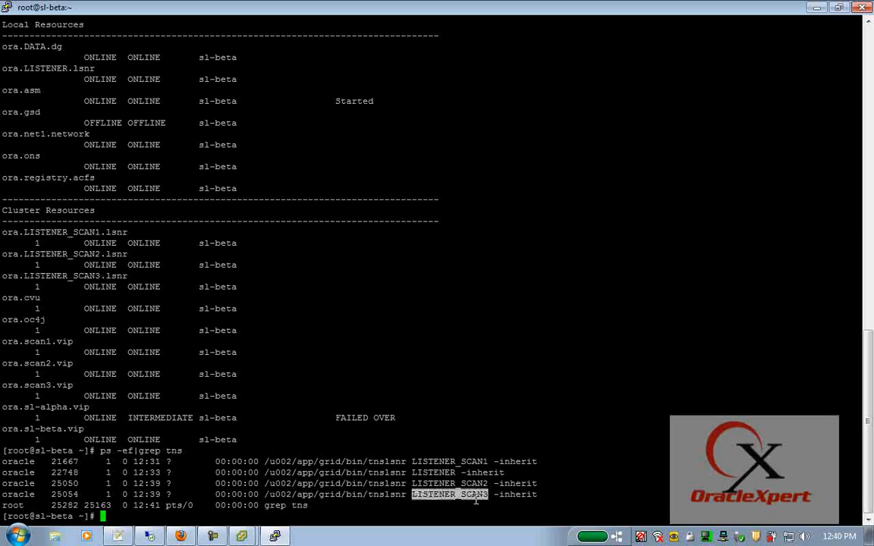
pyautogui.doubleClick(437, 472)
pyautogui.press('super+c')
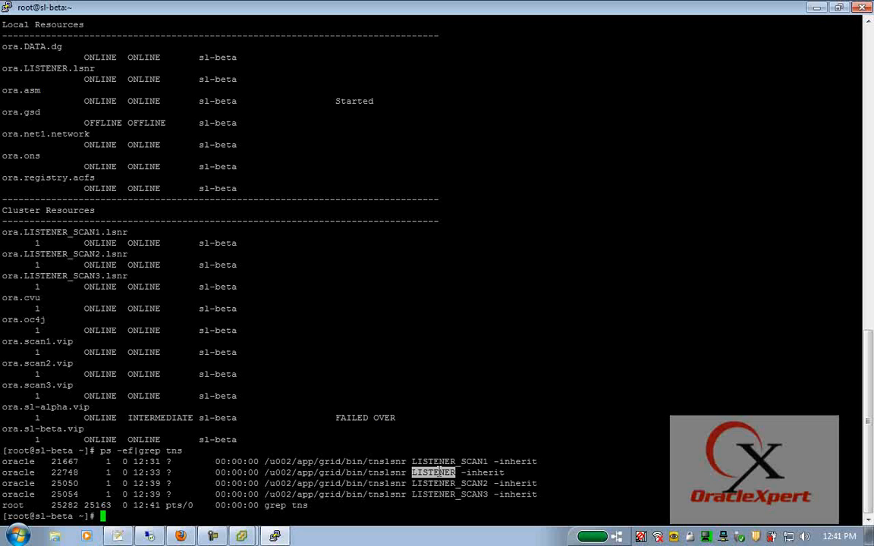
# - Switch to the oracle user with su - oracle
pyautogui.write('export')
pyautogui.press('Return')
pyautogui.write('su - oracle')
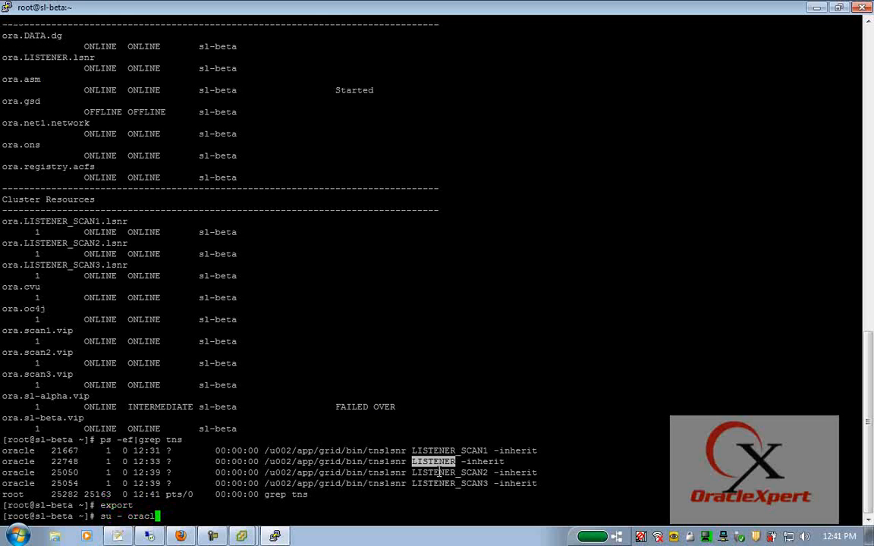
pyautogui.press('Return')
pyautogui.write('e3xport')
pyautogui.press('Return')
# - Export ORACLE_HOME=/u002/app/grid and add its bin and OPatch folders to PATH
pyautogui.write('export ')
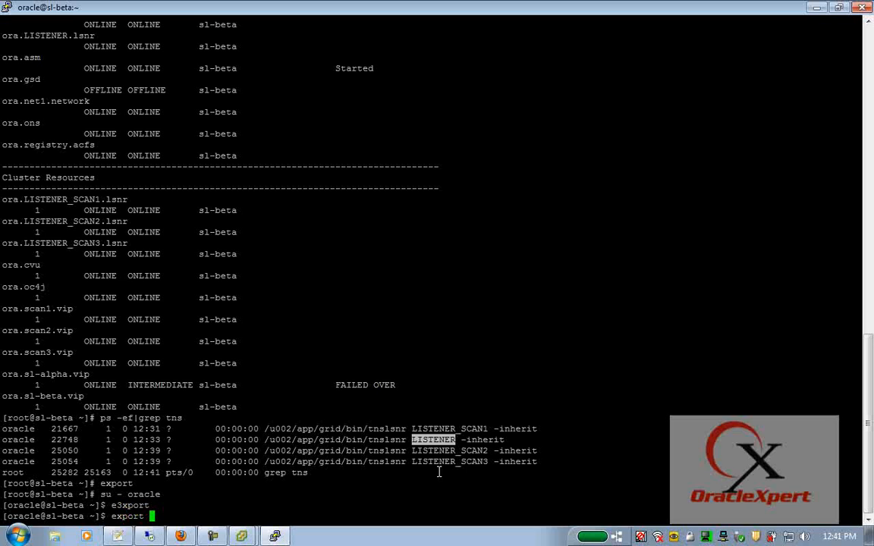
pyautogui.write('ORACLE_HOME=')
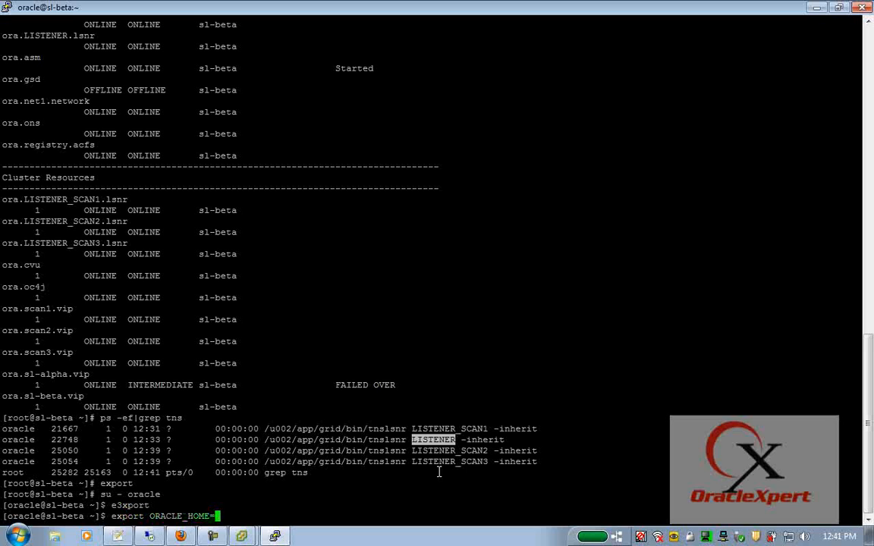
pyautogui.moveTo(267, 428); pyautogui.dragTo(343, 429)
pyautogui.rightClick(343, 429)
pyautogui.press('Return')
pyautogui.write('ex')
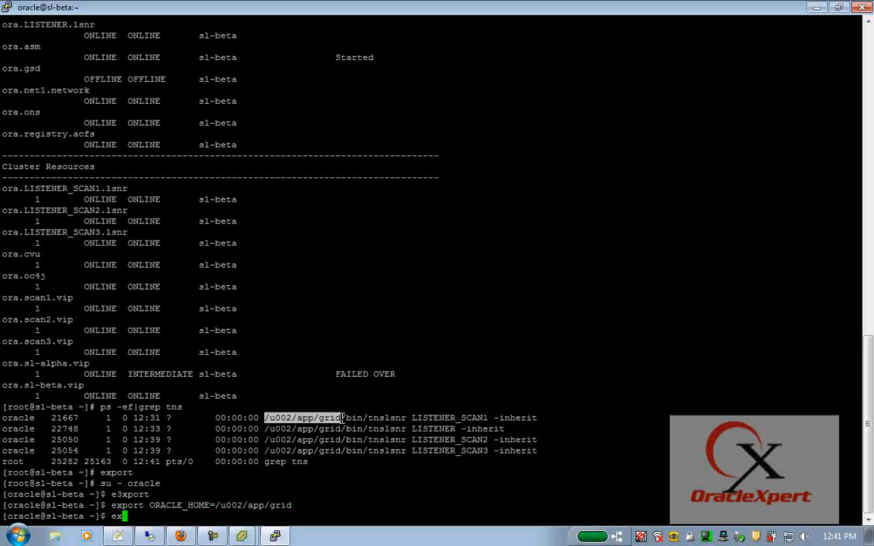
pyautogui.write('port PATH=$ORA')
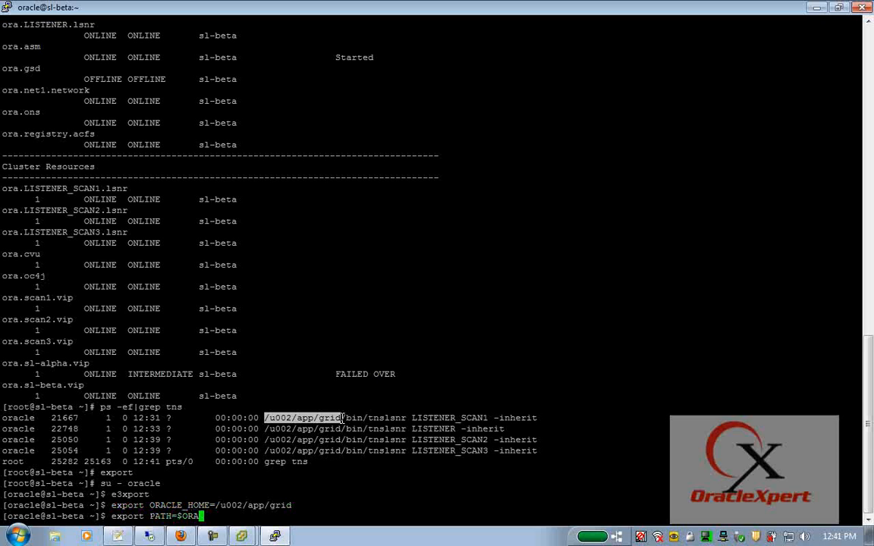
pyautogui.write('CLE_HOME/bin:$ORACLE_HOME/')
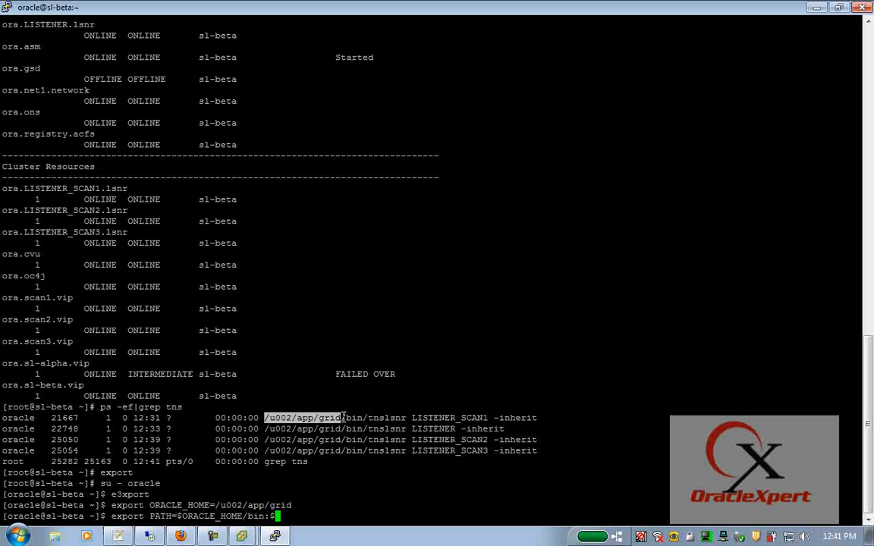
pyautogui.write('OPa')
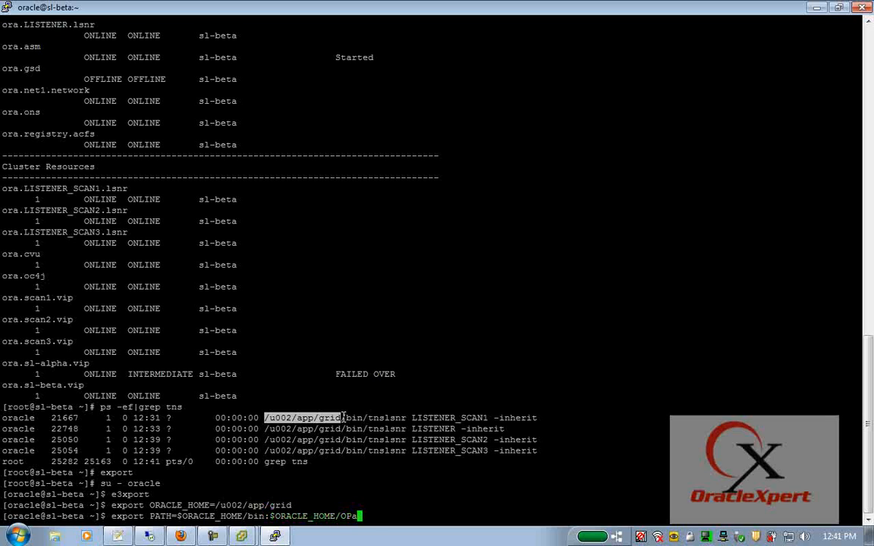
pyautogui.write('tch:$PATH')
pyautogui.press('Return')
# - Run lsnrctl status LISTENER and mark its listening endpoints section
pyautogui.write('lsnrctl status')
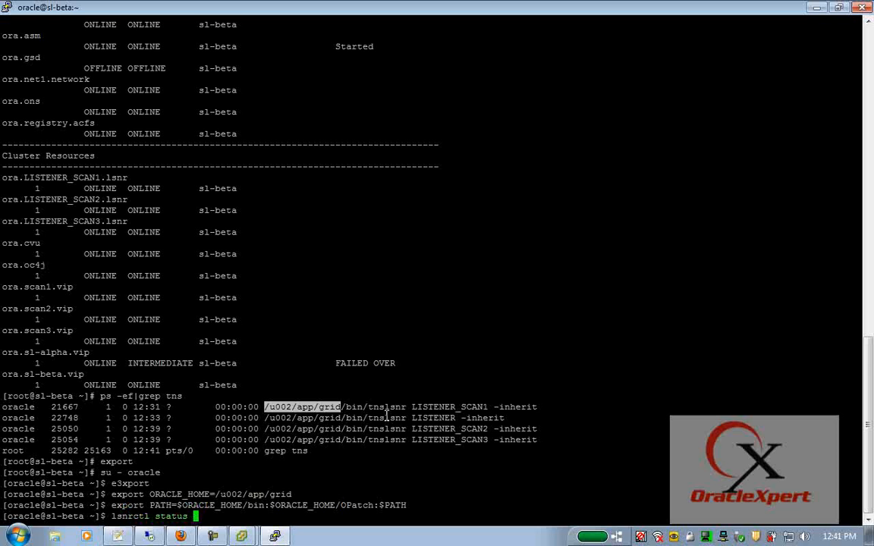
pyautogui.doubleClick(431, 417)
pyautogui.rightClick(431, 417)
pyautogui.press('Return')
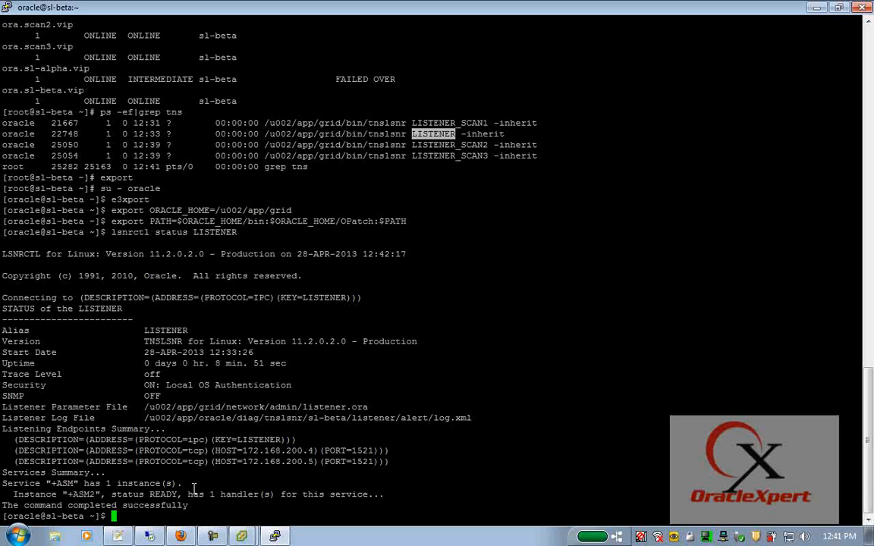
pyautogui.moveTo(2, 427); pyautogui.dragTo(265, 463)
pyautogui.moveTo(3, 453); pyautogui.dragTo(398, 465)
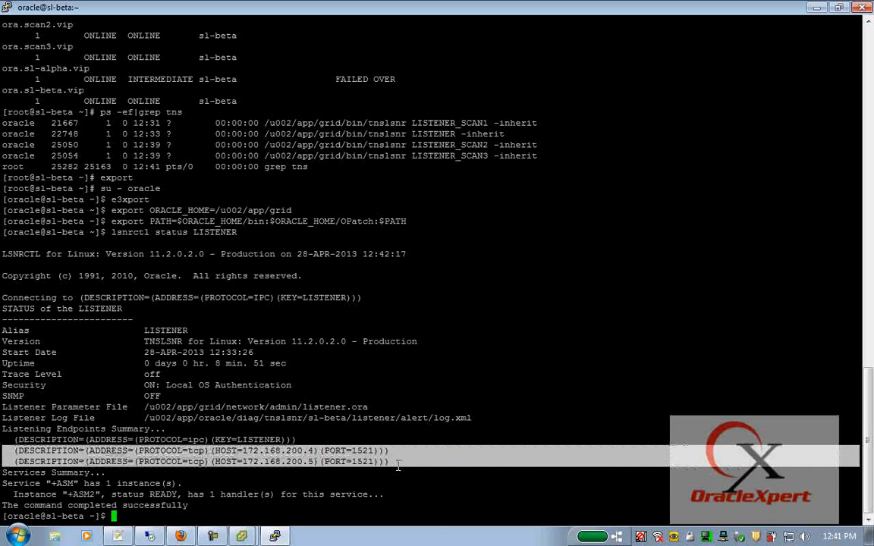
pyautogui.click(297, 455)
# - Point out the endpoint addresses 172.168.200.4 and 172.168.200.5, then copy the name LISTENER_SCAN1
pyautogui.doubleClick(297, 453)
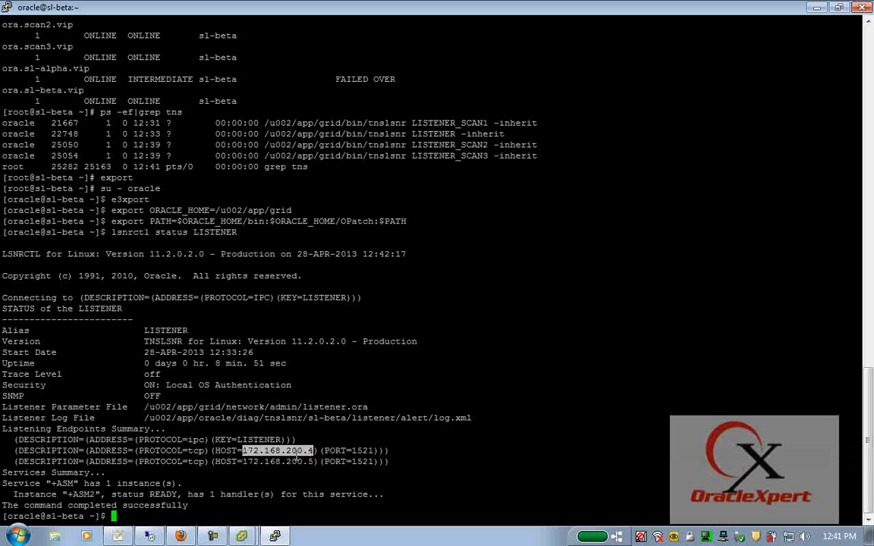
pyautogui.doubleClick(296, 463)
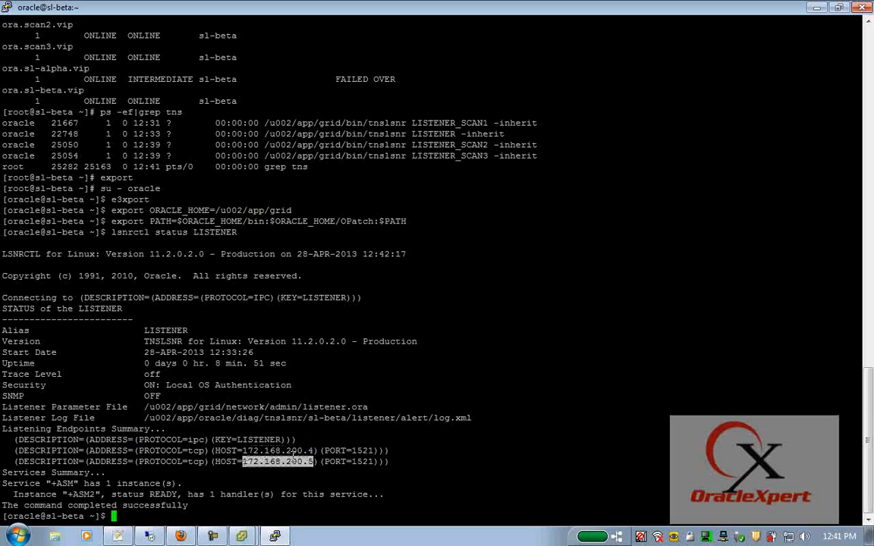
pyautogui.doubleClick(295, 452)
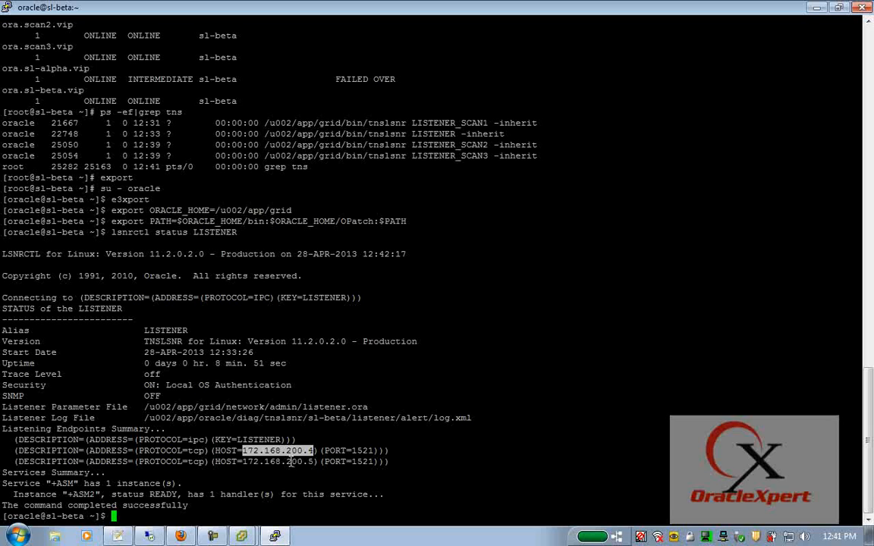
pyautogui.doubleClick(290, 462)
pyautogui.doubleClick(291, 451)
pyautogui.doubleClick(291, 462)
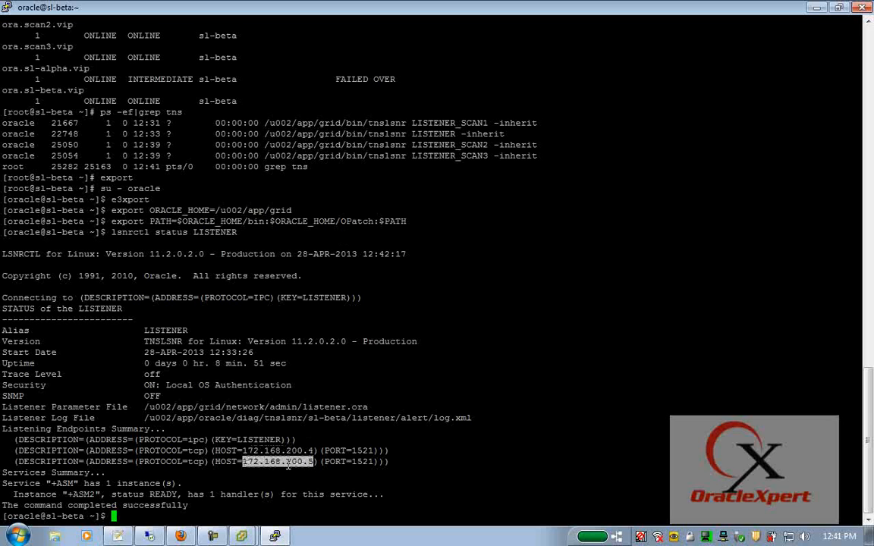
pyautogui.doubleClick(435, 124)
pyautogui.press('super+c')
# - Run lsnrctl status LISTENER_SCAN1 and point out its SCAN address 172.168.200.20
pyautogui.write('lsnrctl status')
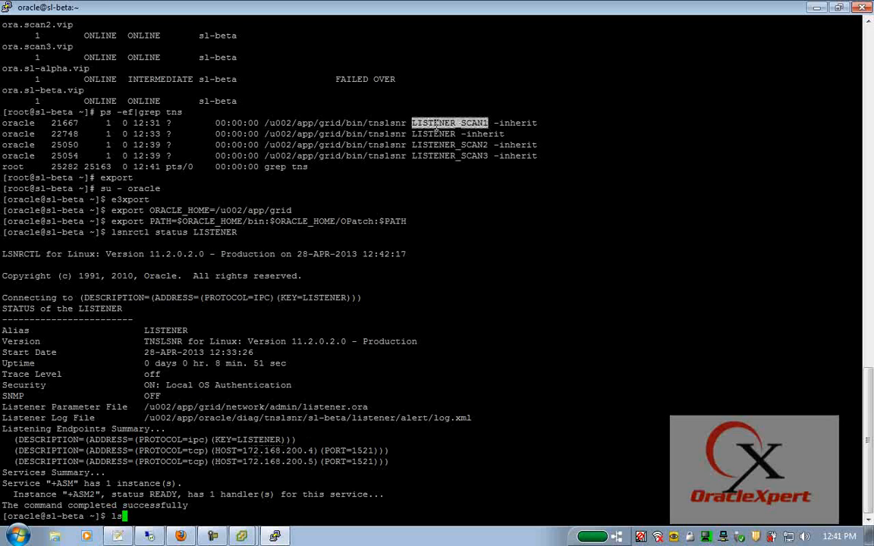
pyautogui.rightClick(435, 125)
pyautogui.press('Return')
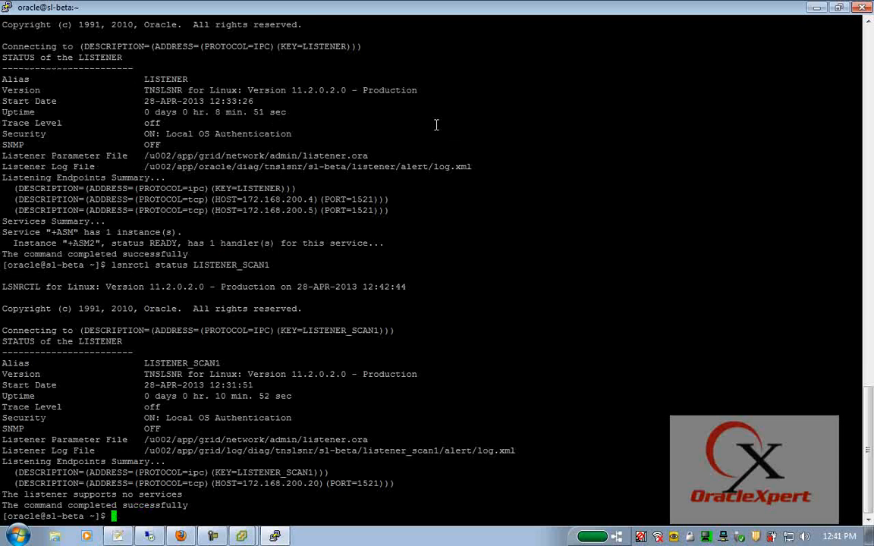
pyautogui.doubleClick(307, 483)
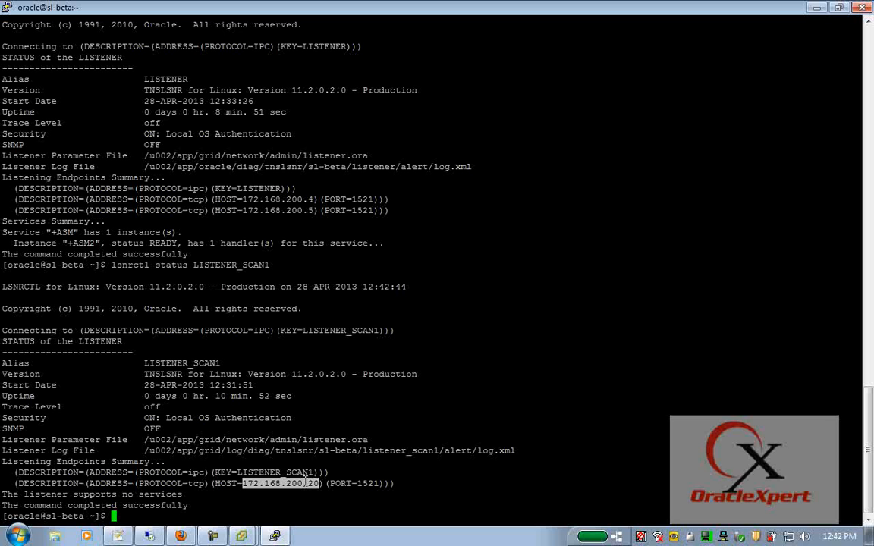
pyautogui.scroll(12, 274, 424)
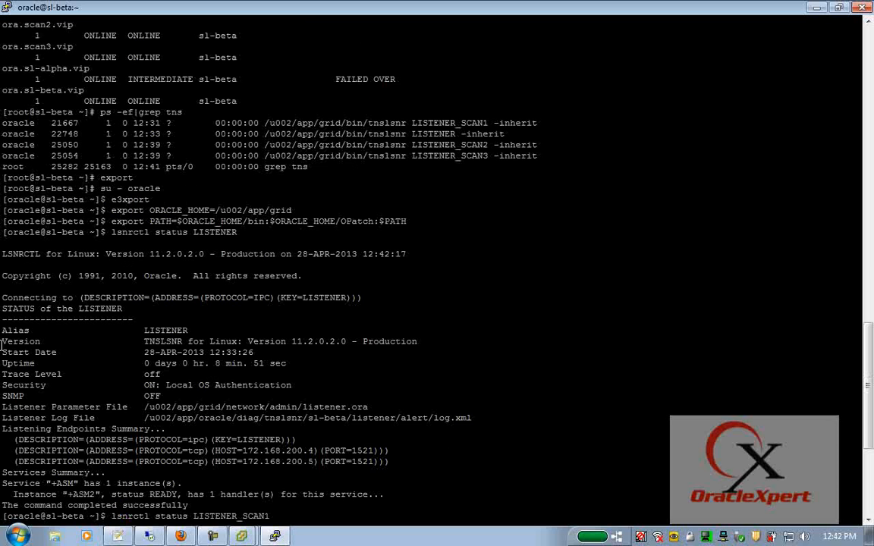
pyautogui.scroll(-12, 33, 340)
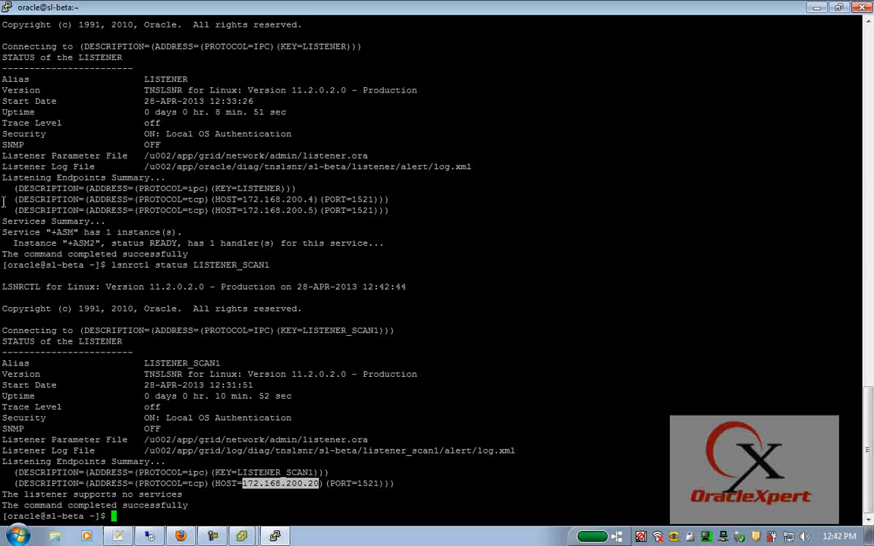
# - Highlight the Listening Endpoints Summary line and its three endpoint lines
pyautogui.click(3, 173)
pyautogui.moveTo(2, 173); pyautogui.dragTo(402, 211)
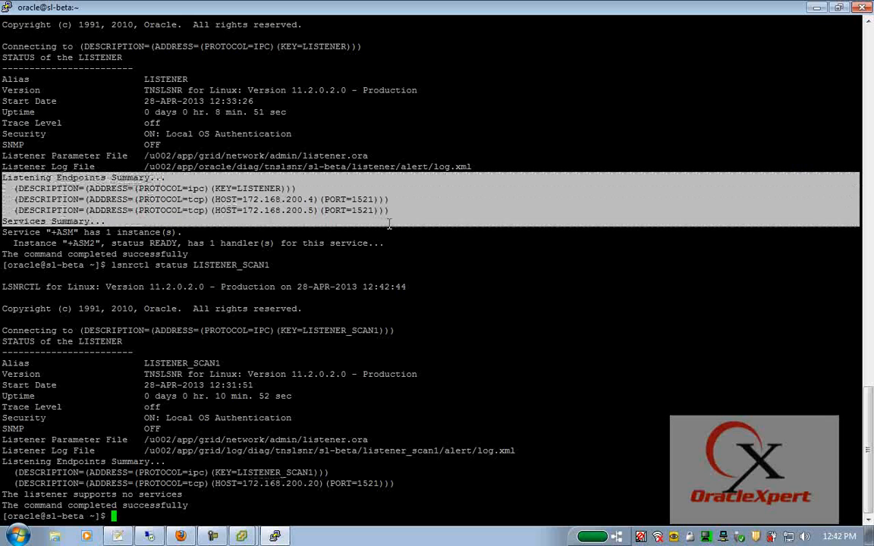
pyautogui.doubleClick(15, 177)
pyautogui.doubleClick(69, 177)
pyautogui.doubleClick(120, 177)
pyautogui.tripleClick(120, 177)
pyautogui.moveTo(120, 178); pyautogui.dragTo(401, 213)
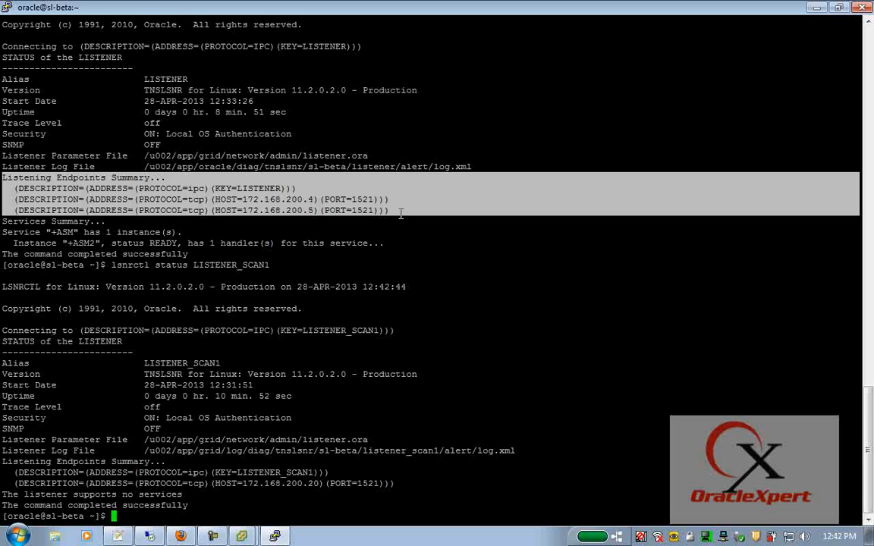
# - Halt the sl-beta server as root
pyautogui.write('su -')
pyautogui.write('halt')
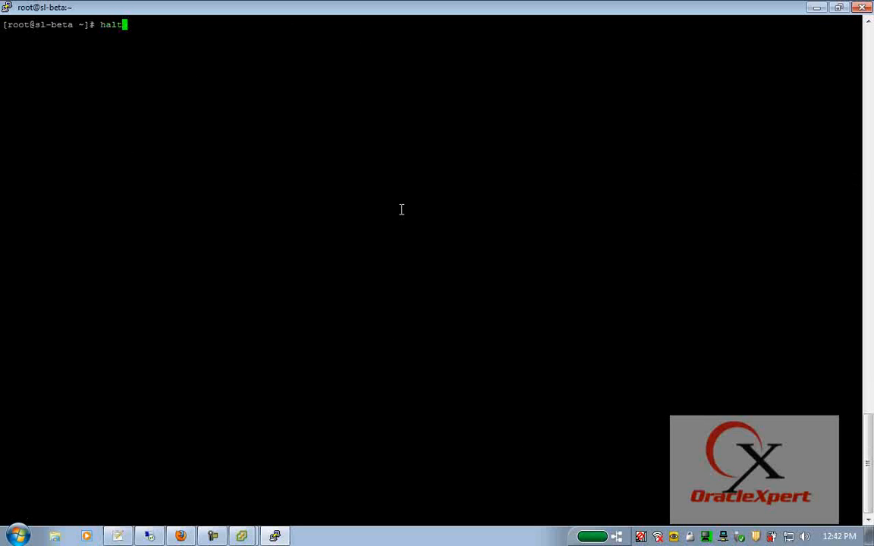
pyautogui.press('Return')
# - Close the sl-alpha VM console to return to the vSphere Client
pyautogui.click(242, 536)
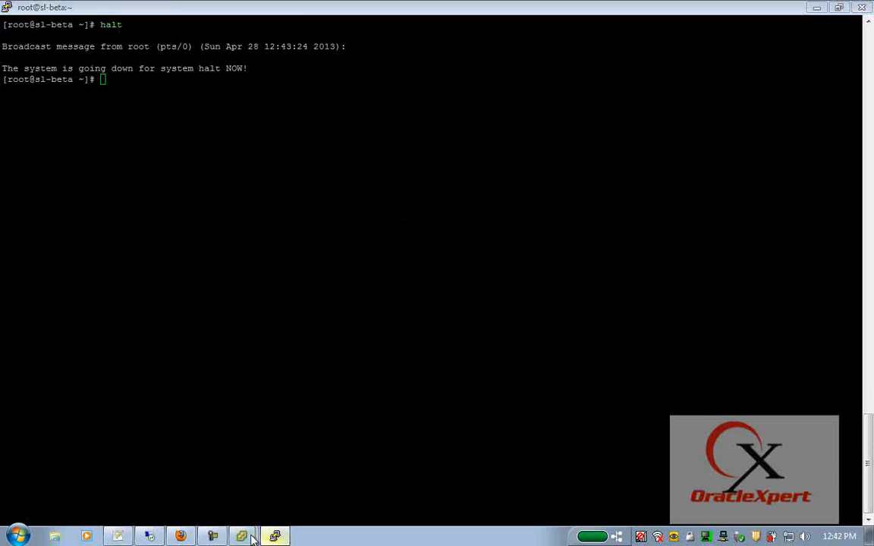
pyautogui.click(247, 508)
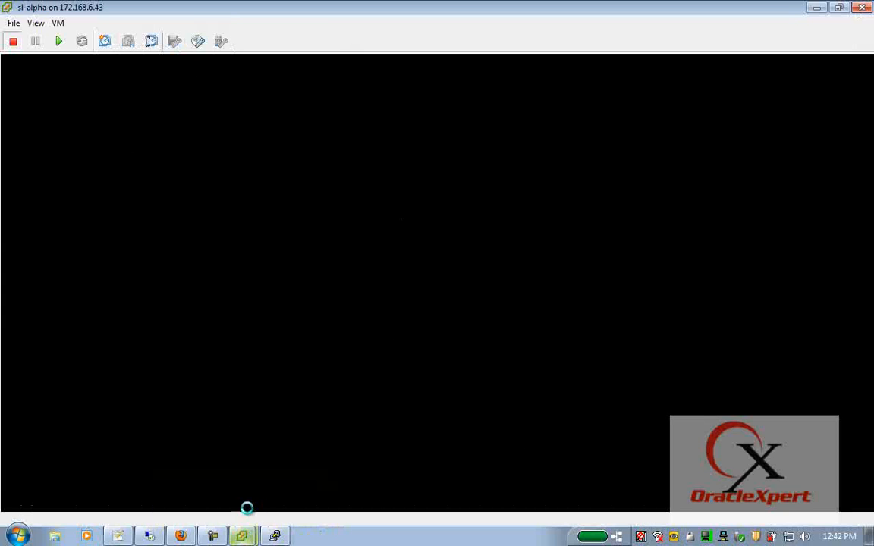
pyautogui.click(863, 9)
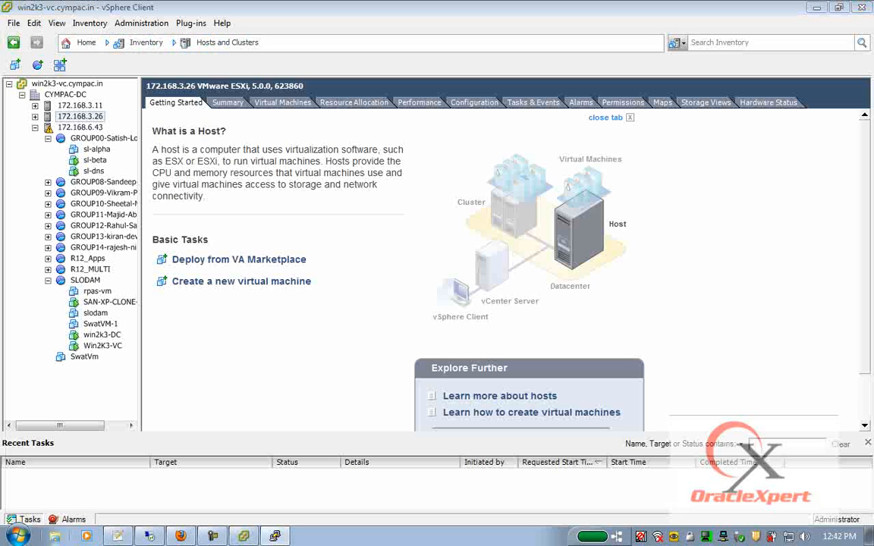
pyautogui.click(213, 536)
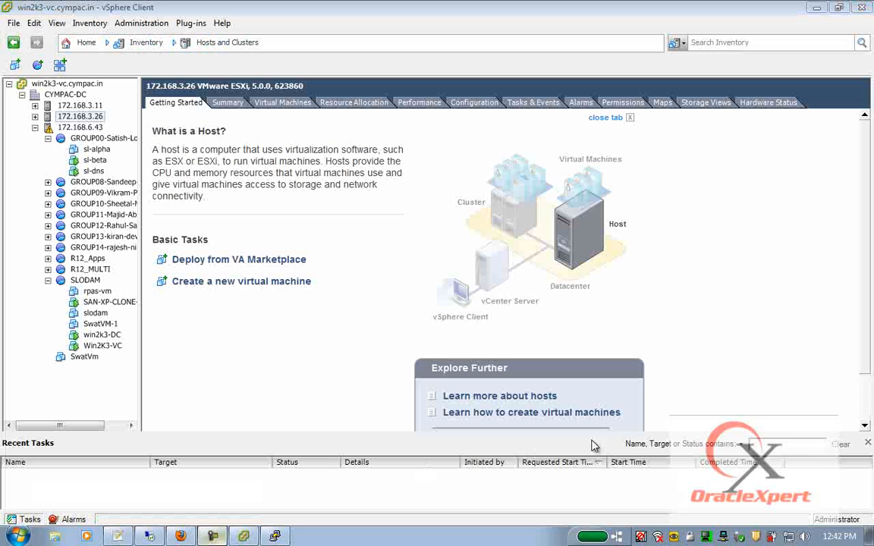